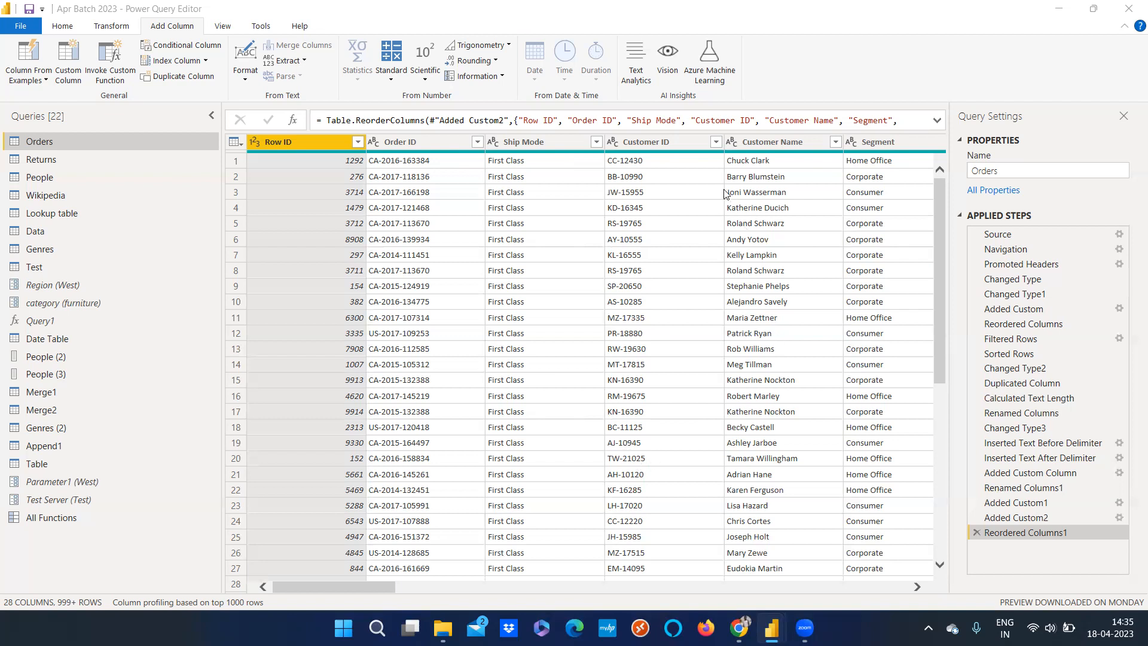
{"action": "left_click", "coordinate": [69, 78]}
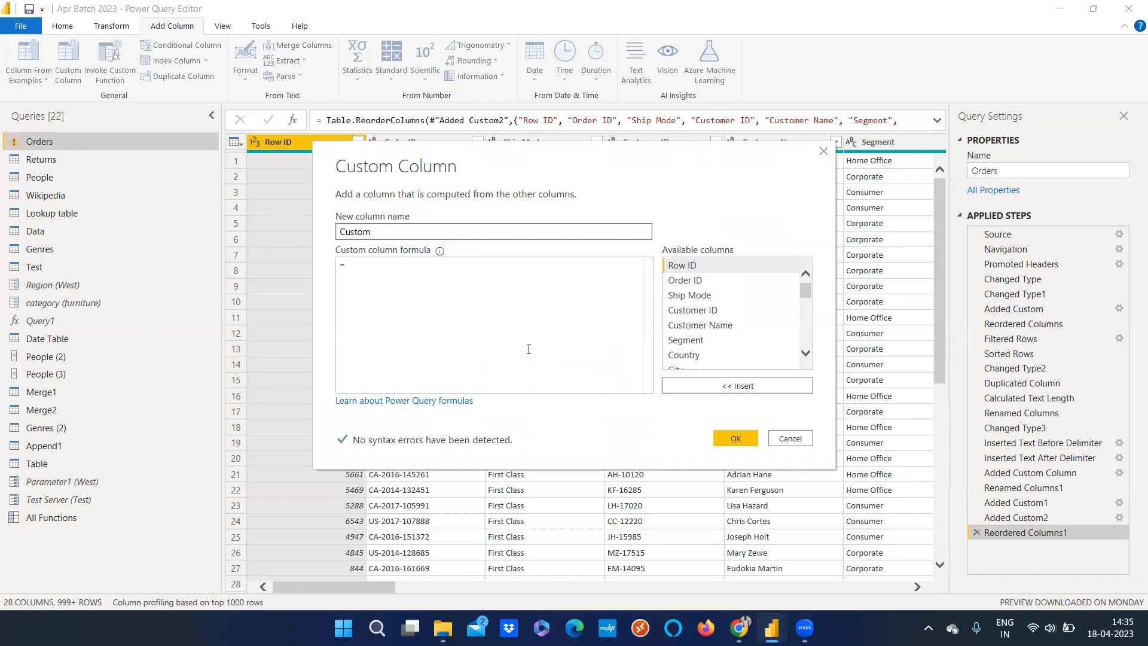
{"action": "mouse_move", "coordinate": [781, 610]}
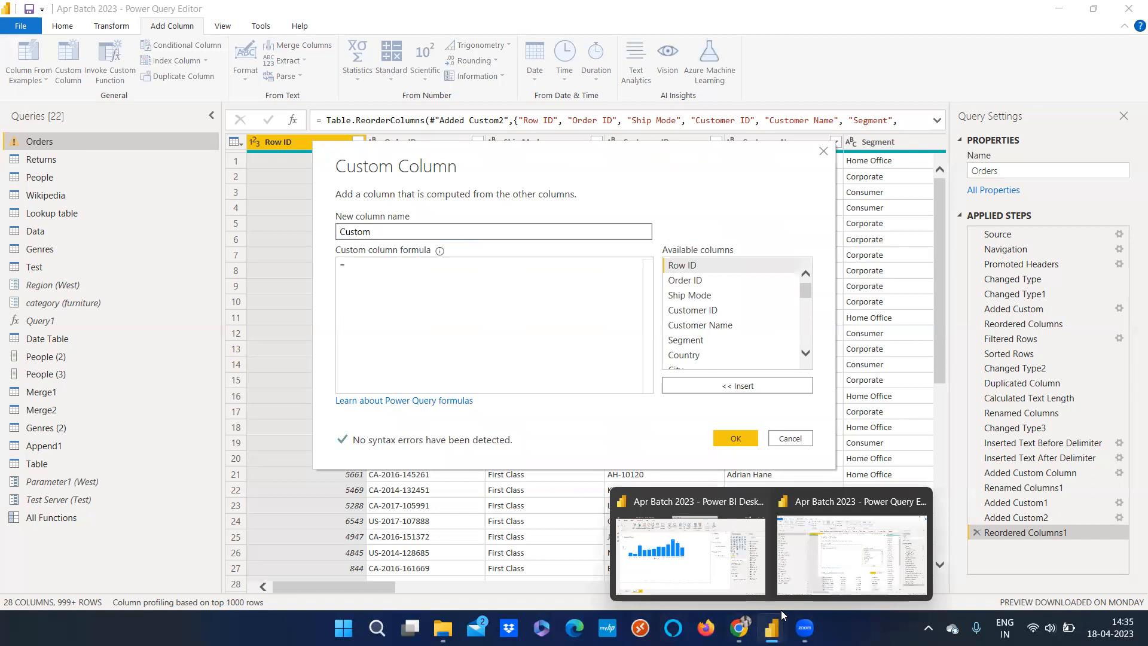
{"action": "left_click", "coordinate": [741, 575]}
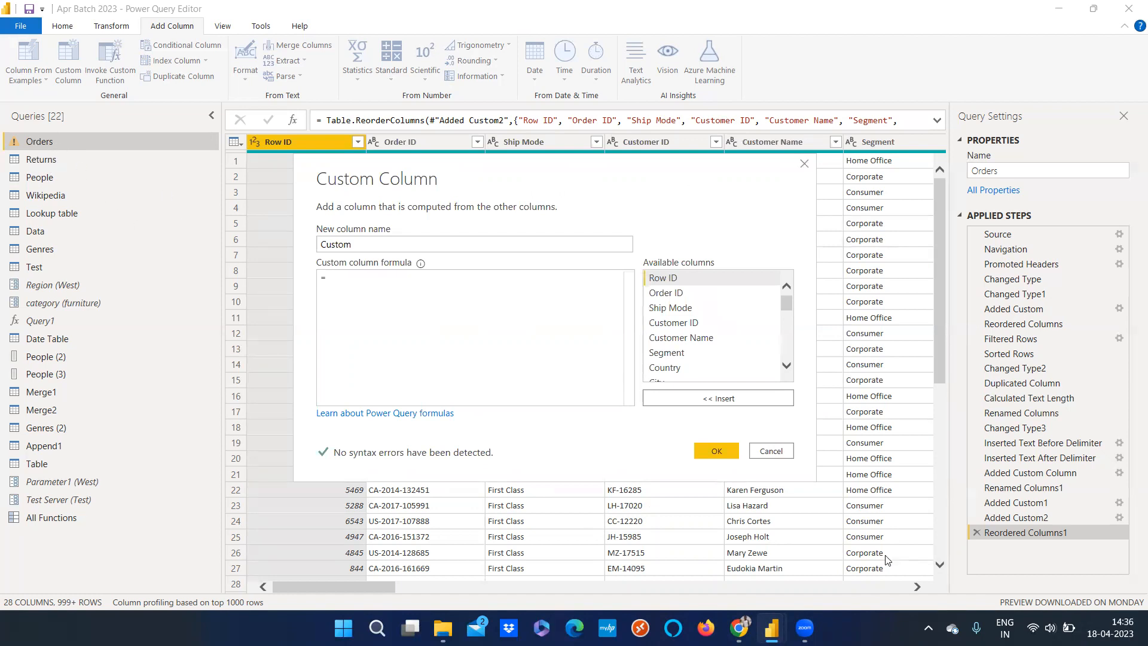
{"action": "left_click", "coordinate": [771, 451]}
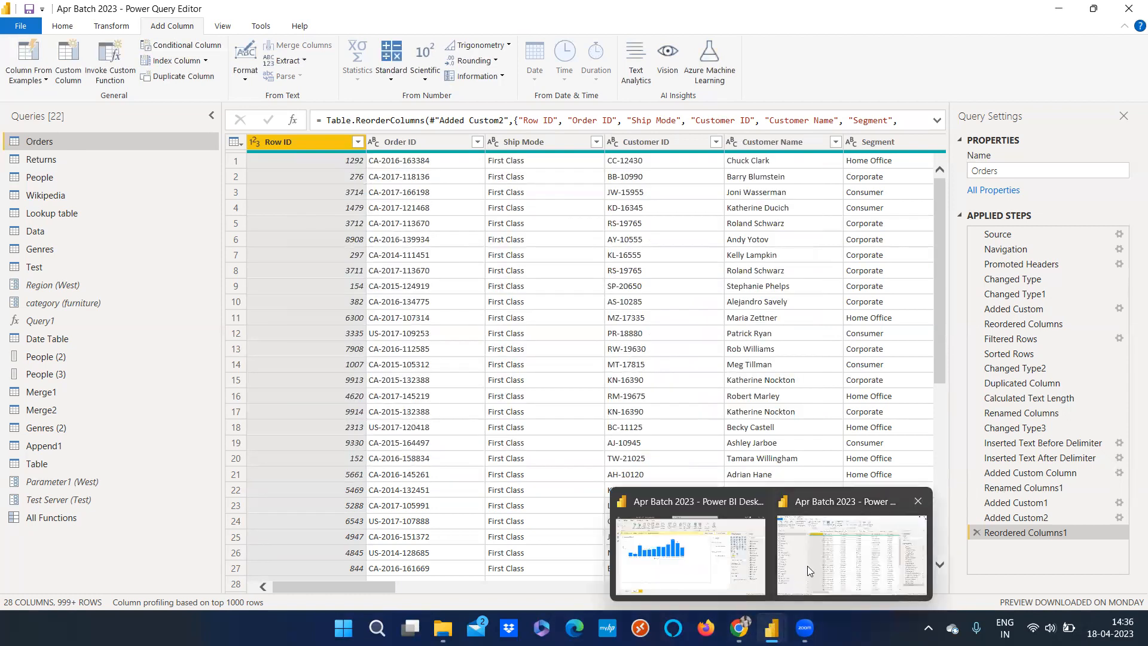
{"action": "left_click", "coordinate": [770, 622]}
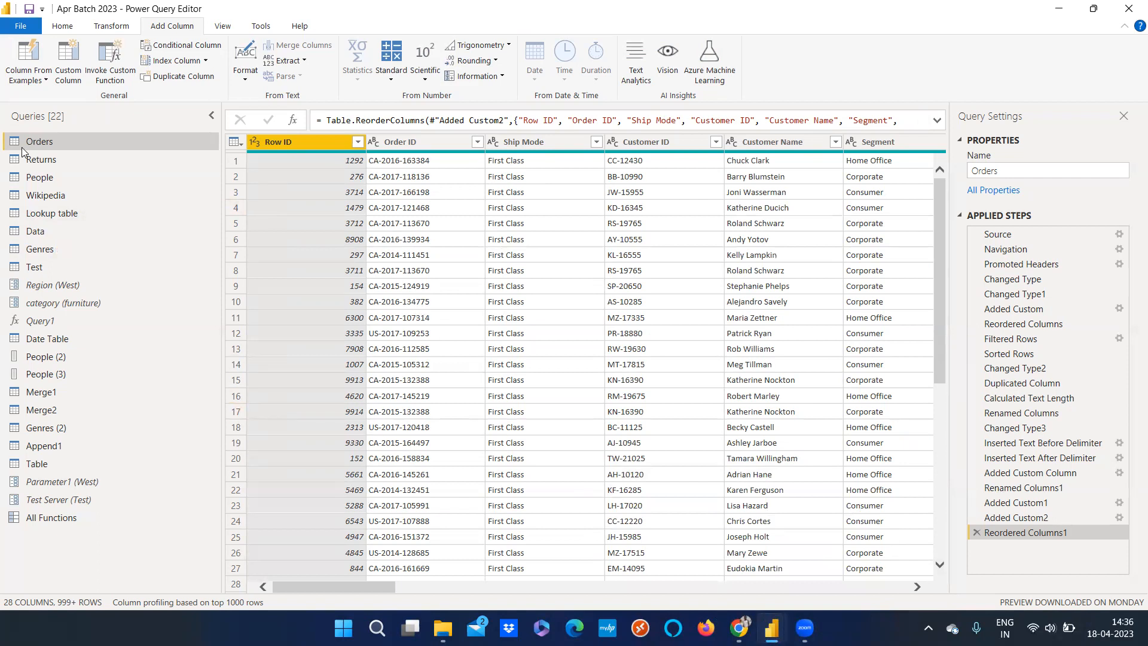
{"action": "left_click", "coordinate": [63, 26]}
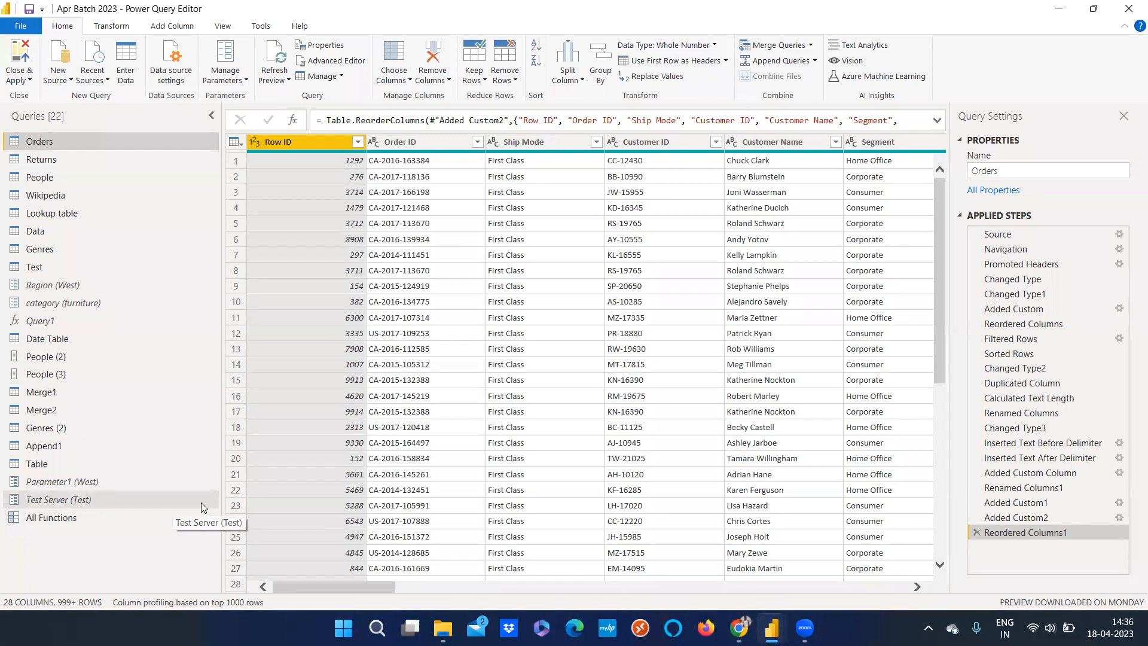
{"action": "right_click", "coordinate": [56, 142]}
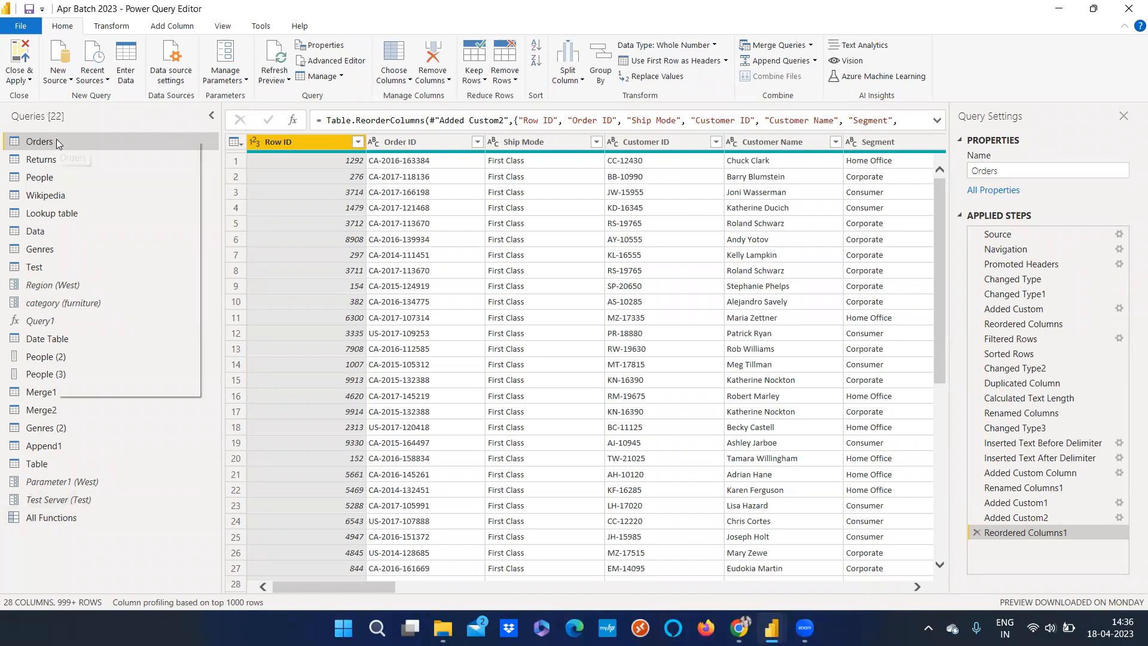
{"action": "left_click", "coordinate": [202, 575]}
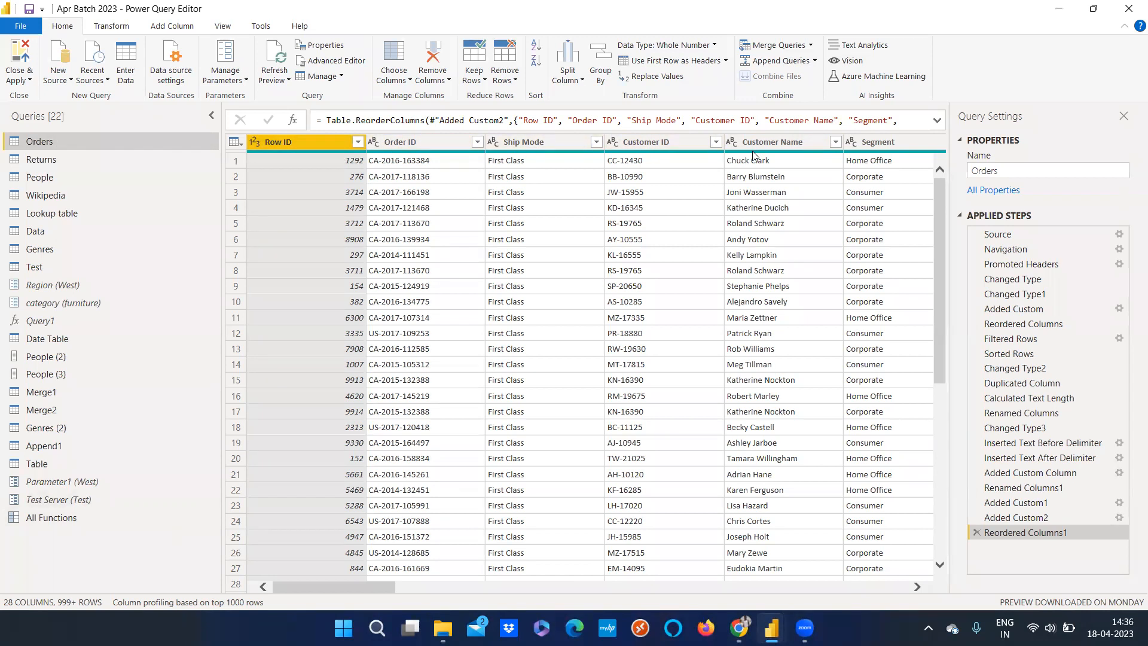
- Keep only the Row ID, Order ID, Ship Mode, Customer ID and Customer Name columns in the Orders query, removing all others
{"action": "left_click_drag", "start_coordinate": [323, 588], "coordinate": [268, 532]}
{"action": "left_click", "coordinate": [425, 141], "text": "shift"}
{"action": "left_click", "coordinate": [538, 142], "text": "shift"}
{"action": "left_click", "coordinate": [658, 141], "text": "shift"}
{"action": "left_click", "coordinate": [771, 144], "text": "shift"}
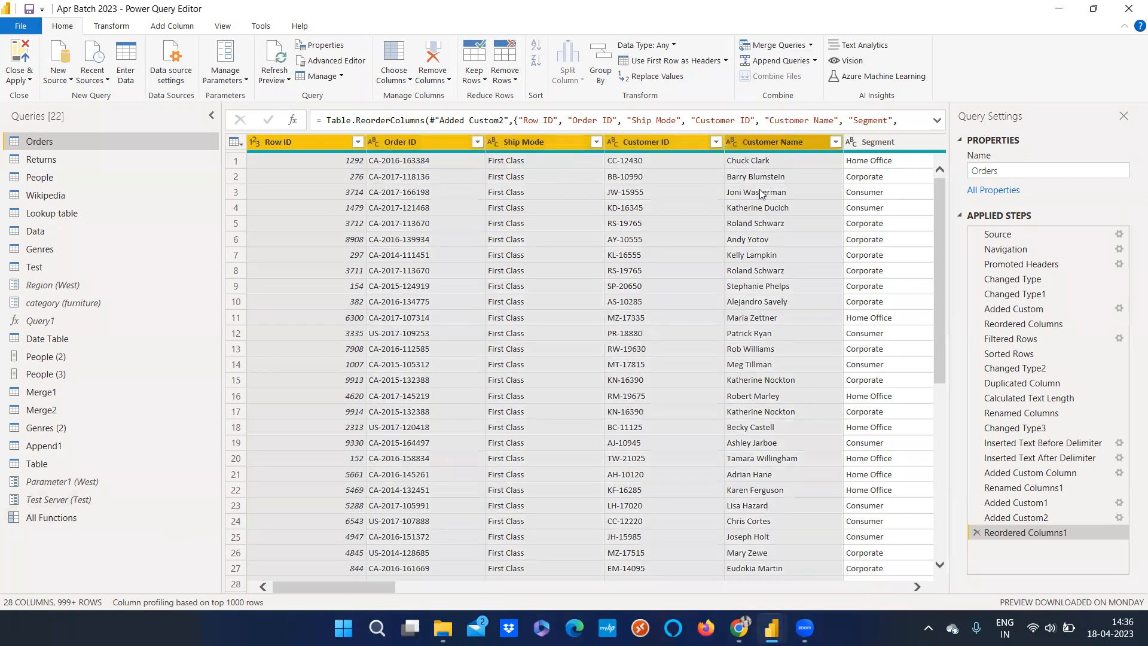
{"action": "right_click", "coordinate": [671, 142]}
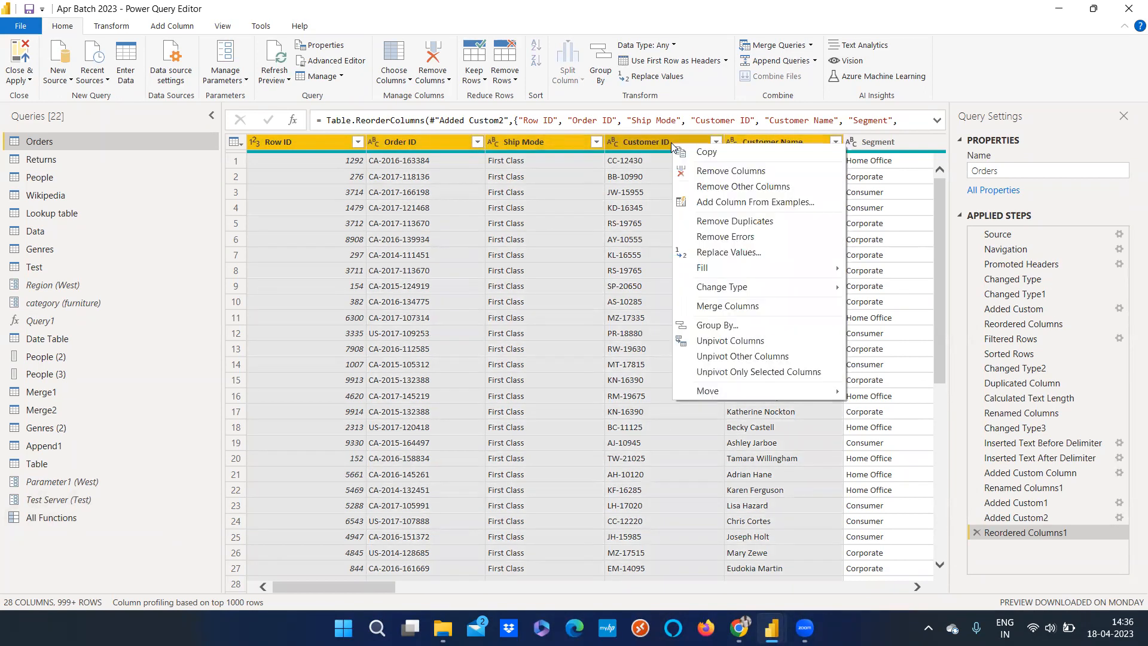
{"action": "left_click", "coordinate": [709, 187]}
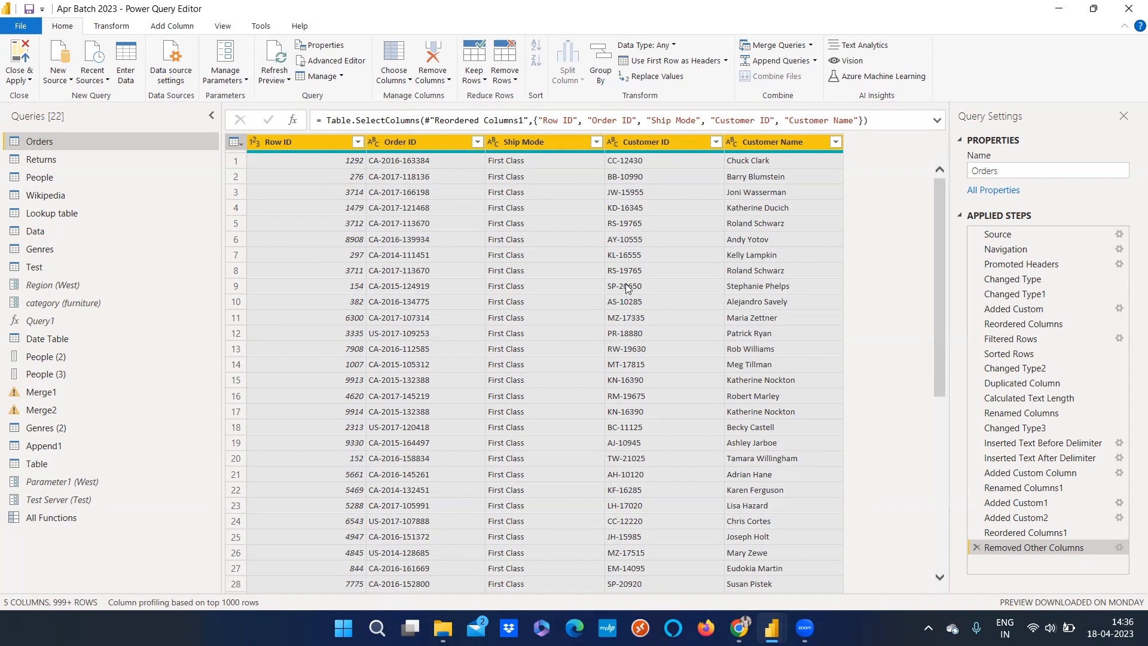
- Look through the reduced Orders rows and delete the Removed Other Columns step from the query's applied steps
{"action": "scroll", "coordinate": [622, 365], "scroll_direction": "down", "scroll_amount": 10}
{"action": "scroll", "coordinate": [621, 366], "scroll_direction": "down", "scroll_amount": 7}
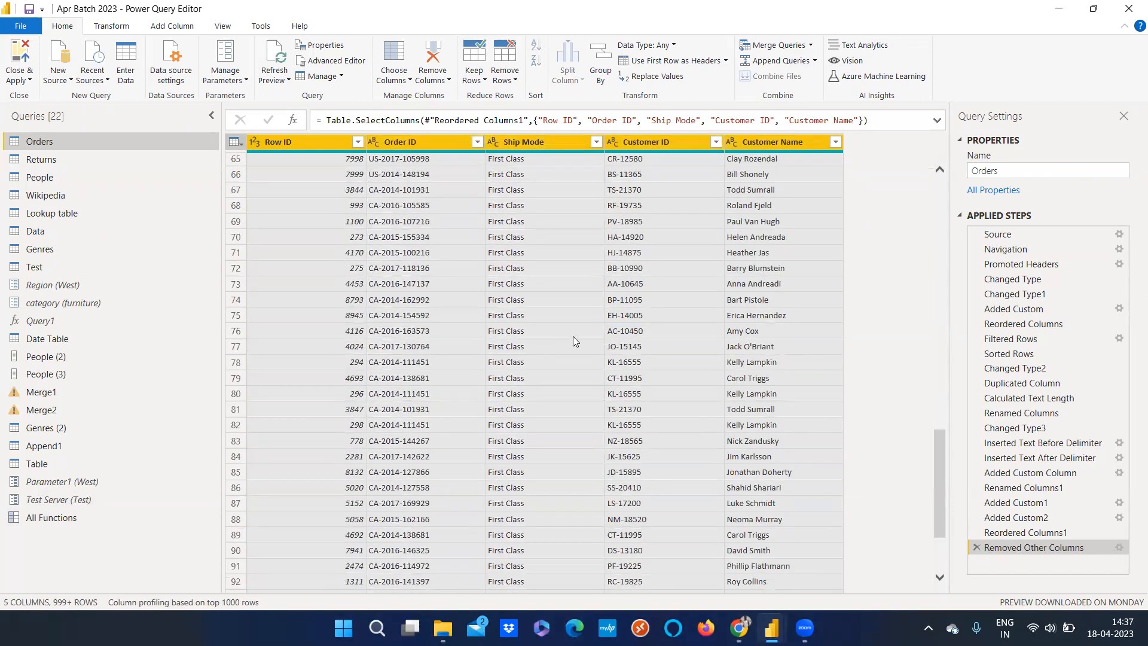
{"action": "scroll", "coordinate": [573, 335], "scroll_direction": "up", "scroll_amount": 10}
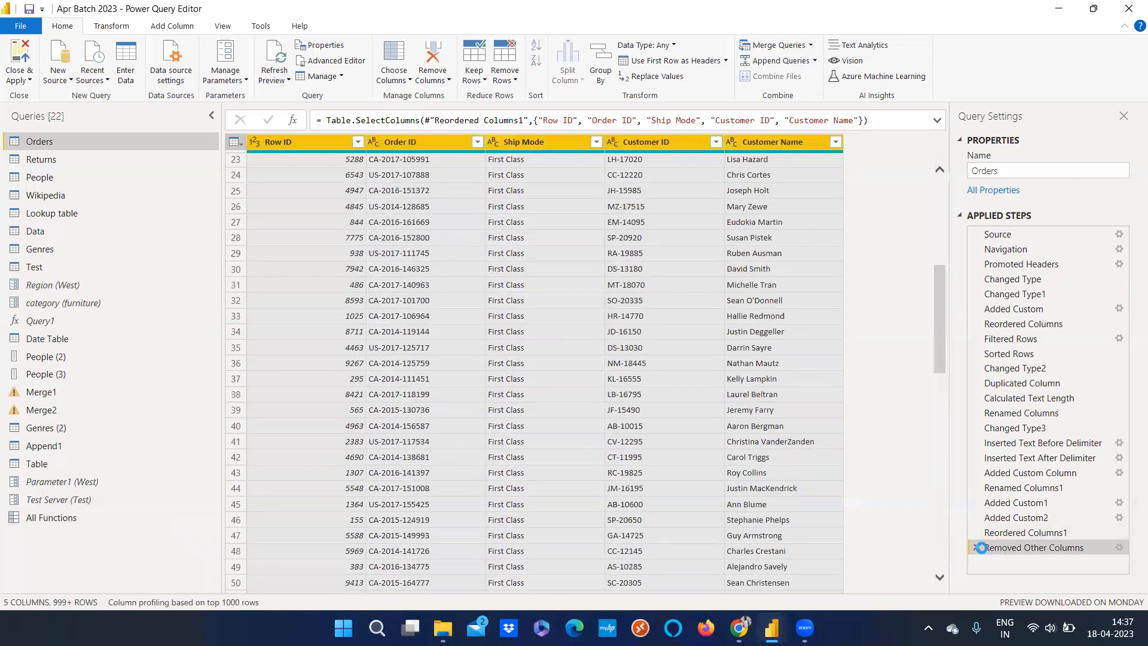
{"action": "left_click", "coordinate": [977, 547]}
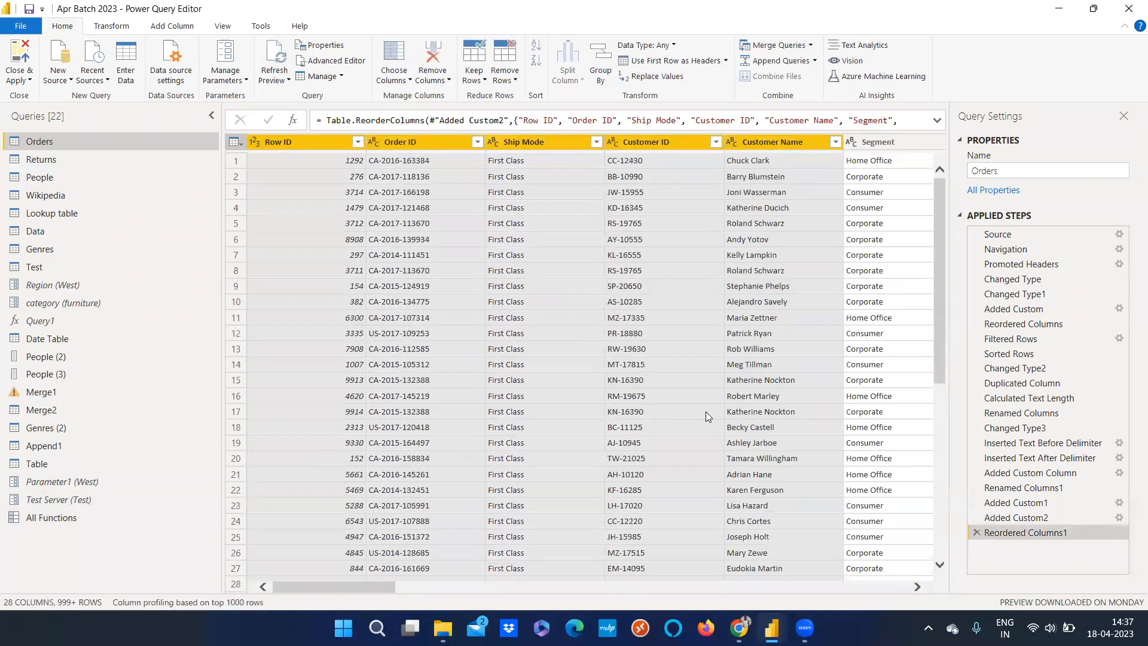
- Start a new custom column in the Orders query, checking the Power BI Desktop report before returning to its definition
{"action": "left_click", "coordinate": [122, 27]}
{"action": "left_click", "coordinate": [172, 26]}
{"action": "left_click", "coordinate": [68, 84]}
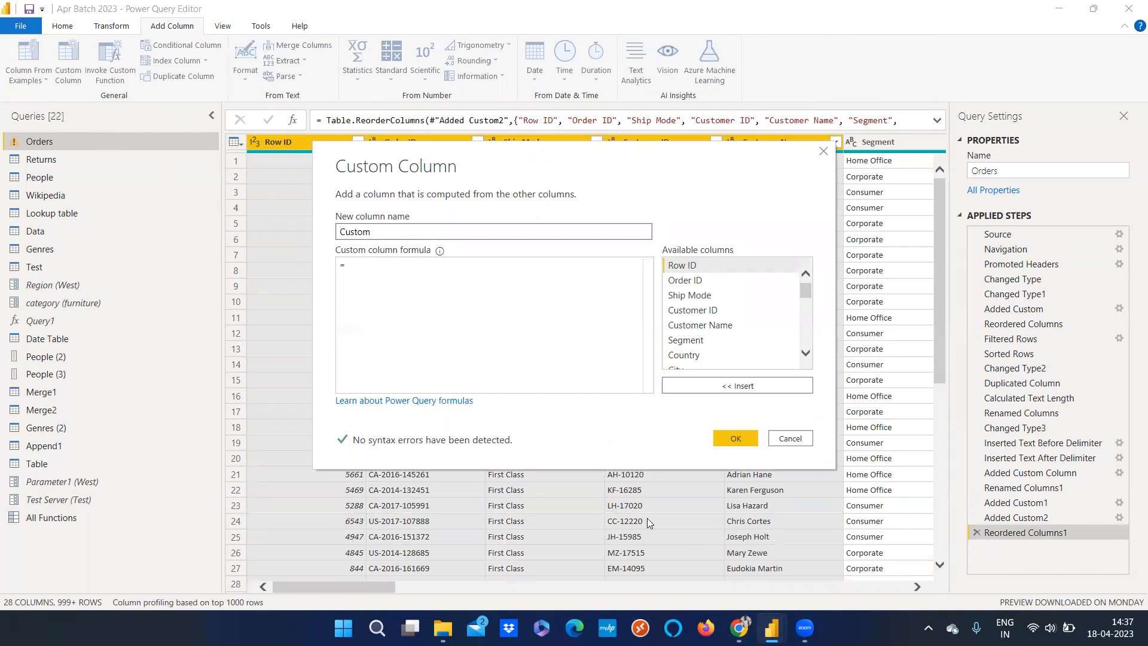
{"action": "mouse_move", "coordinate": [771, 628]}
{"action": "left_click", "coordinate": [681, 559]}
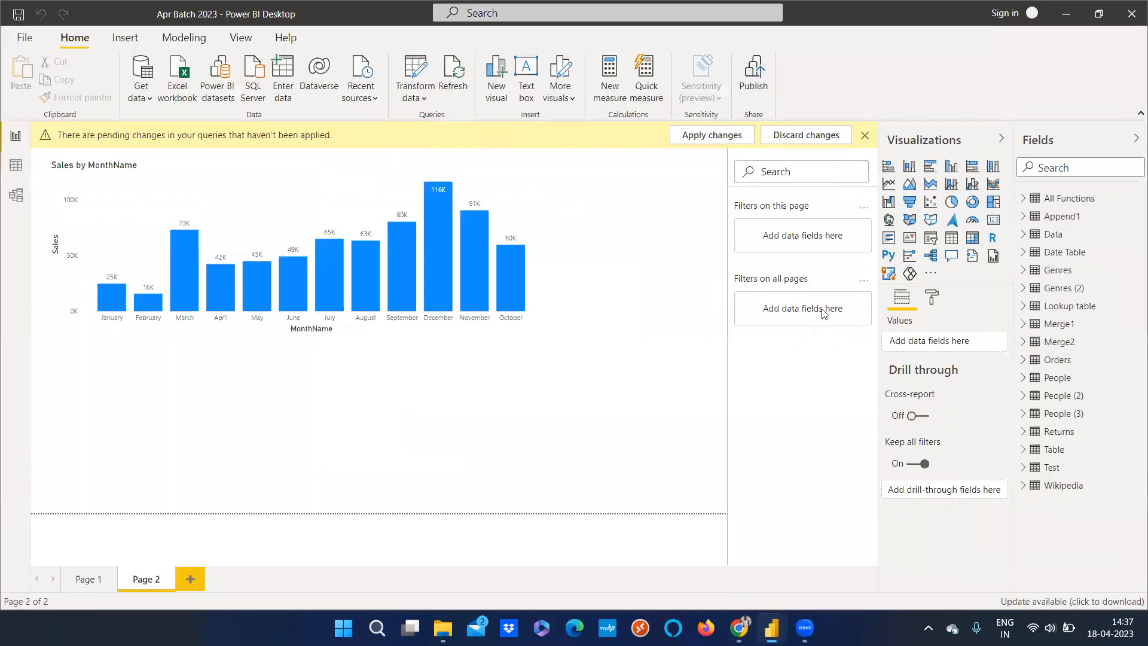
{"action": "left_click", "coordinate": [772, 628]}
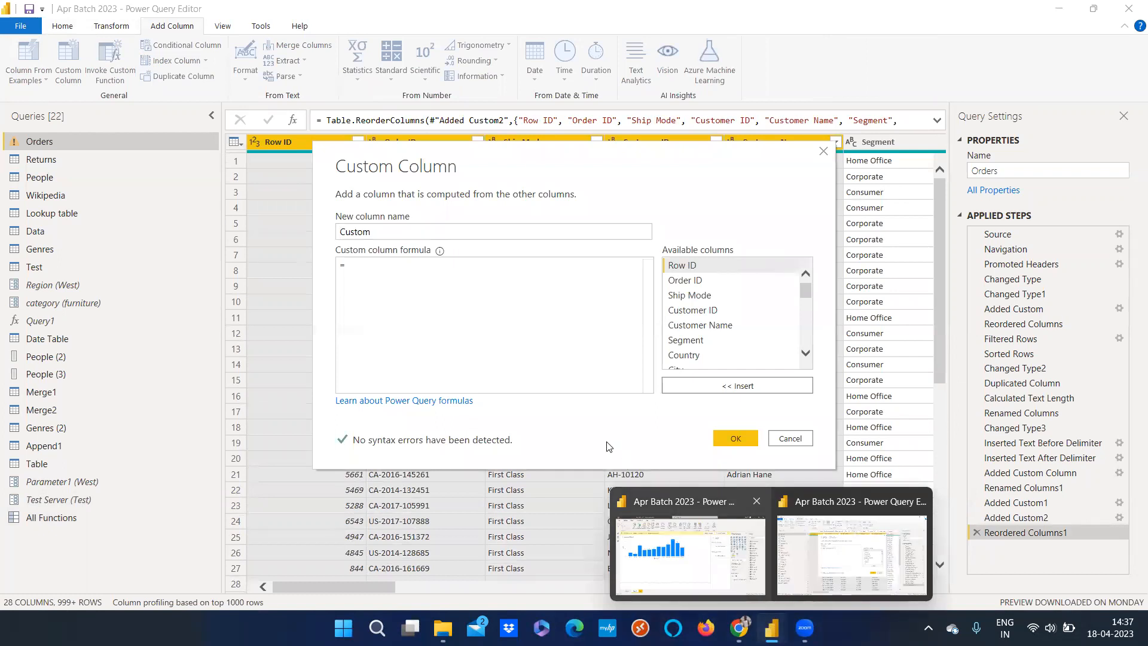
- Insert the Category column into the custom column formula and precede it with if
{"action": "left_click_drag", "start_coordinate": [808, 293], "coordinate": [807, 288]}
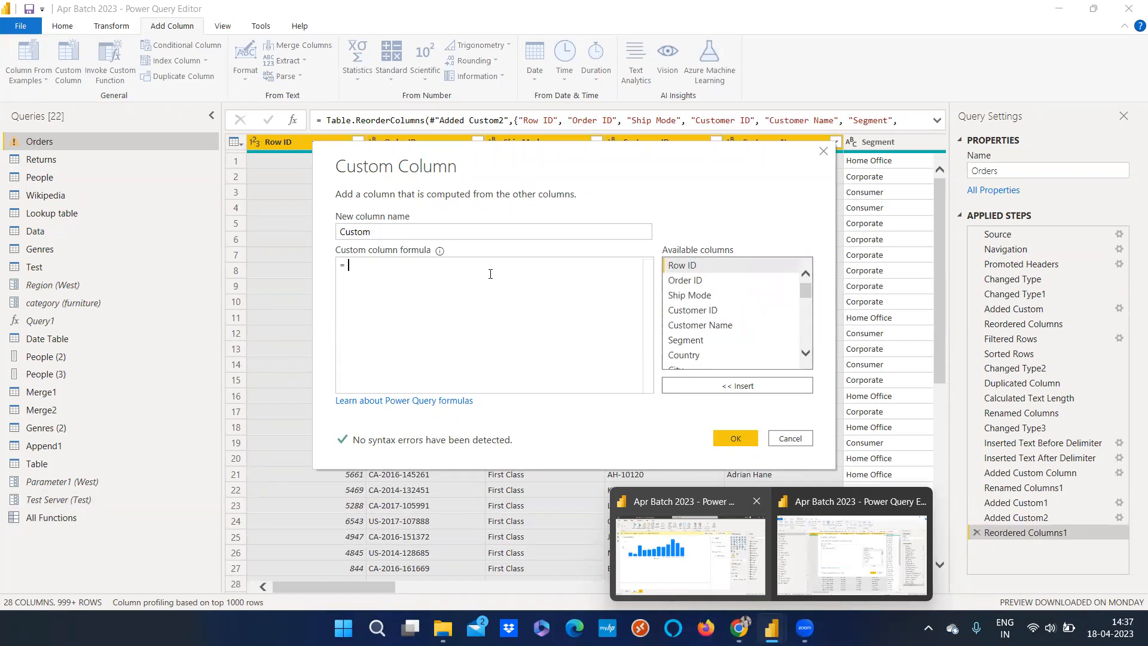
{"action": "double_click", "coordinate": [394, 230]}
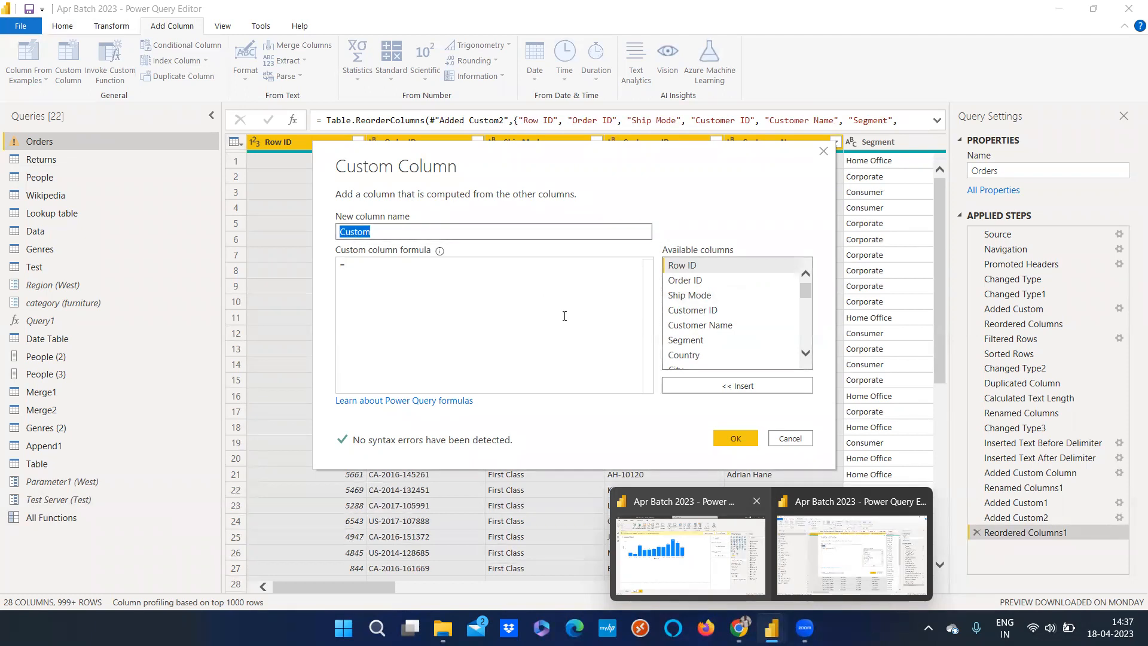
{"action": "mouse_move", "coordinate": [803, 288]}
{"action": "left_mouse_down"}
{"action": "mouse_move", "coordinate": [807, 303]}
{"action": "mouse_move", "coordinate": [806, 283]}
{"action": "left_mouse_up"}
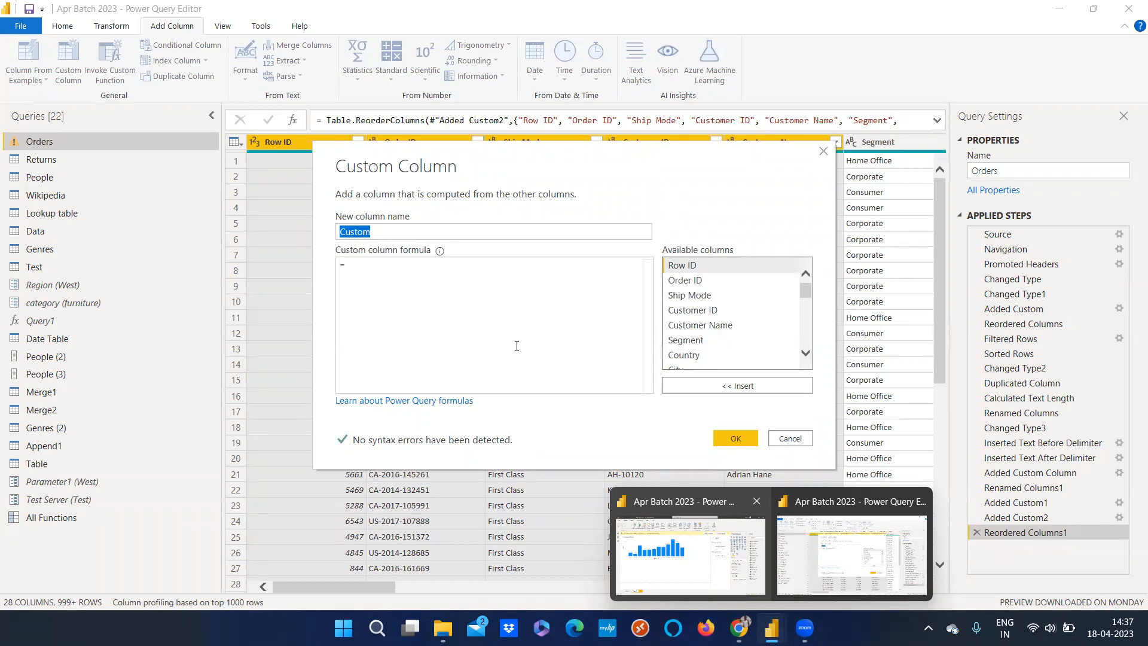
{"action": "left_click_drag", "start_coordinate": [807, 290], "coordinate": [806, 321]}
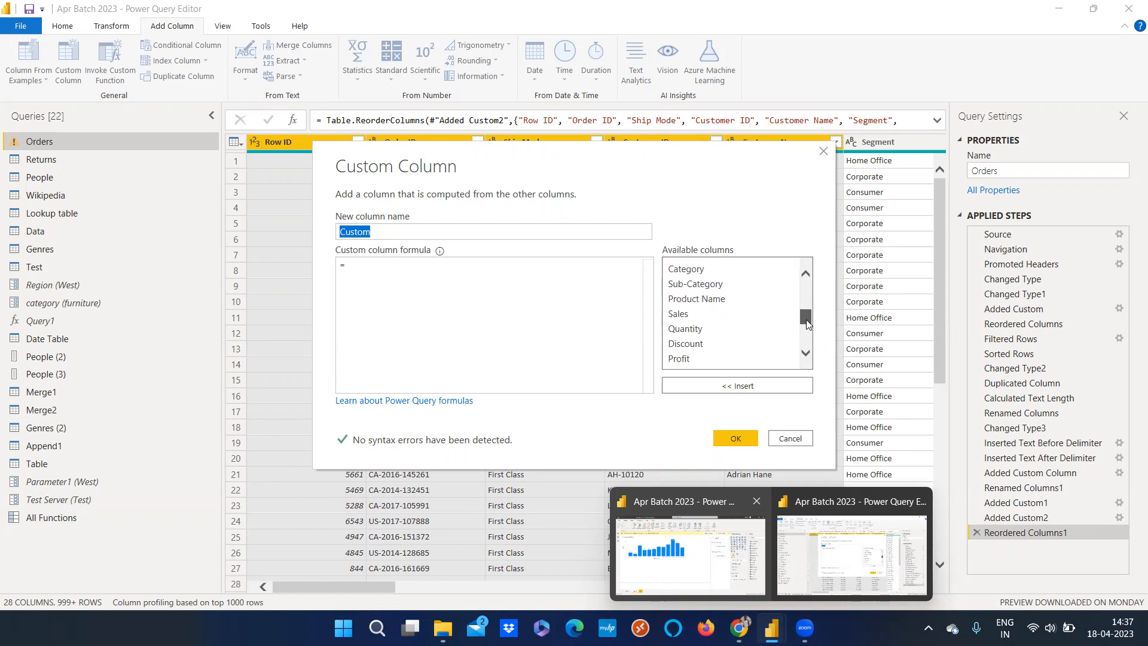
{"action": "double_click", "coordinate": [685, 269]}
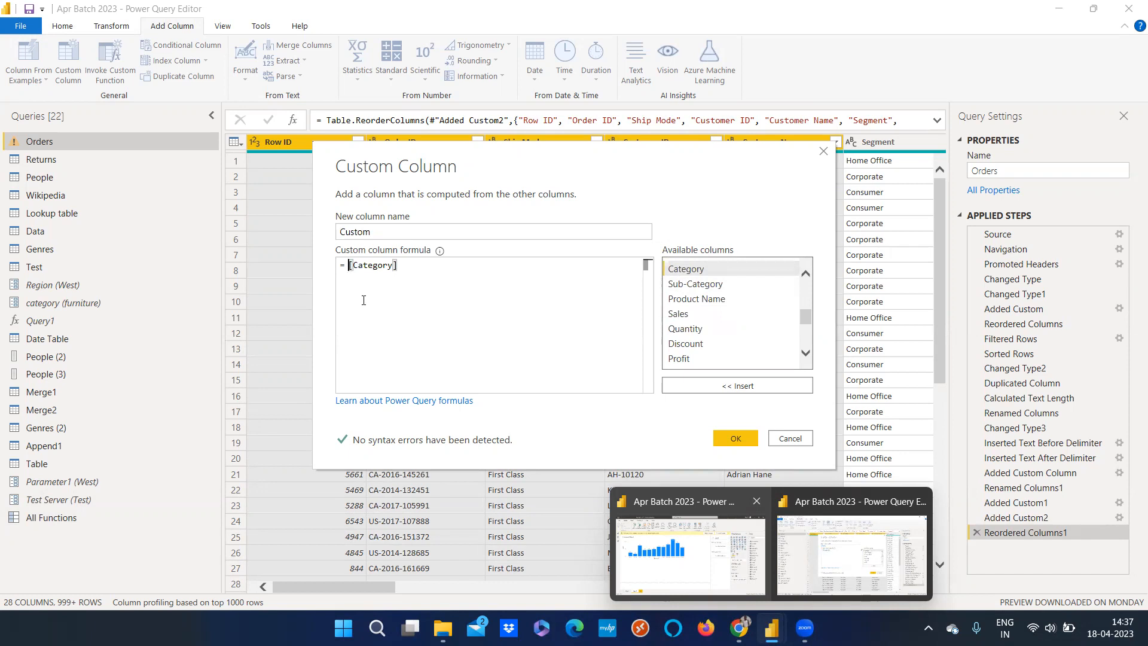
{"action": "type", "text": "if [Category]"}
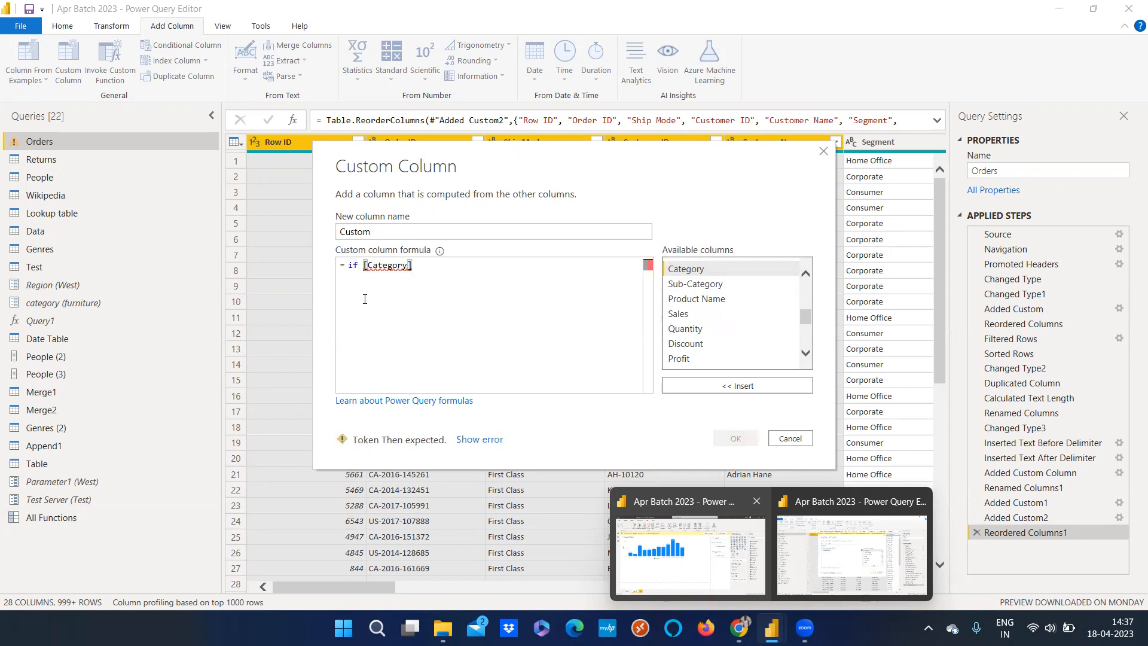
- Extend the formula after [Category] with ="Furniture" and sales>200 then "Good Sales" end
{"action": "type", "text": "="}
{"action": "type", "text": "\"Furniture\" and sales>"}
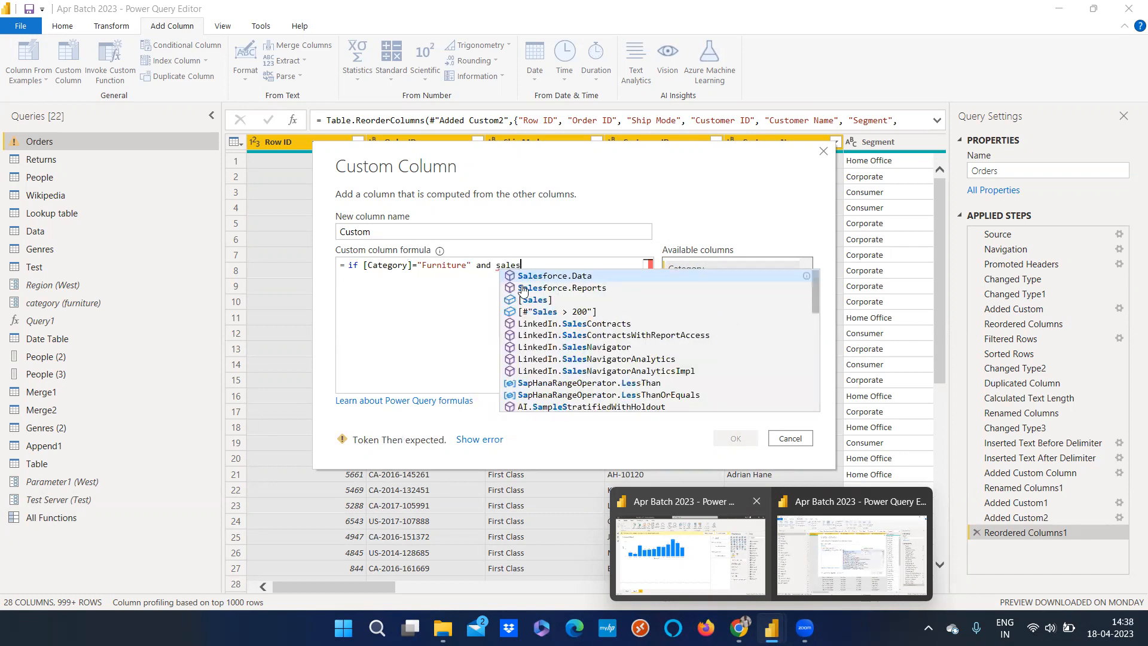
{"action": "type", "text": "00"}
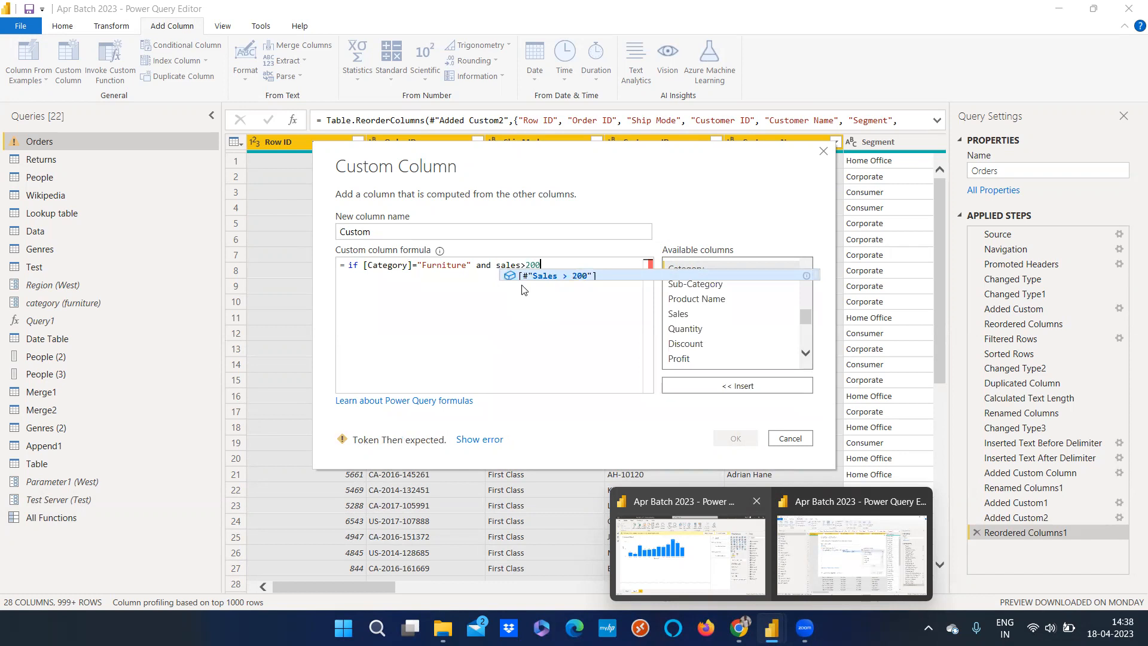
{"action": "type", "text": " then"}
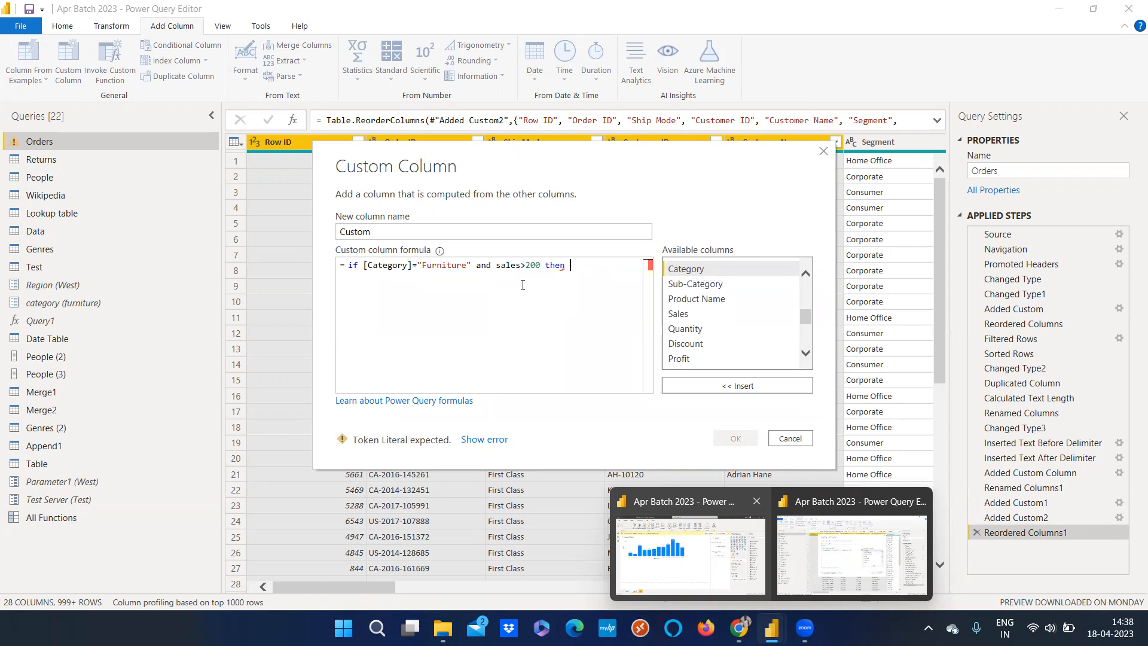
{"action": "type", "text": " \"Goo"}
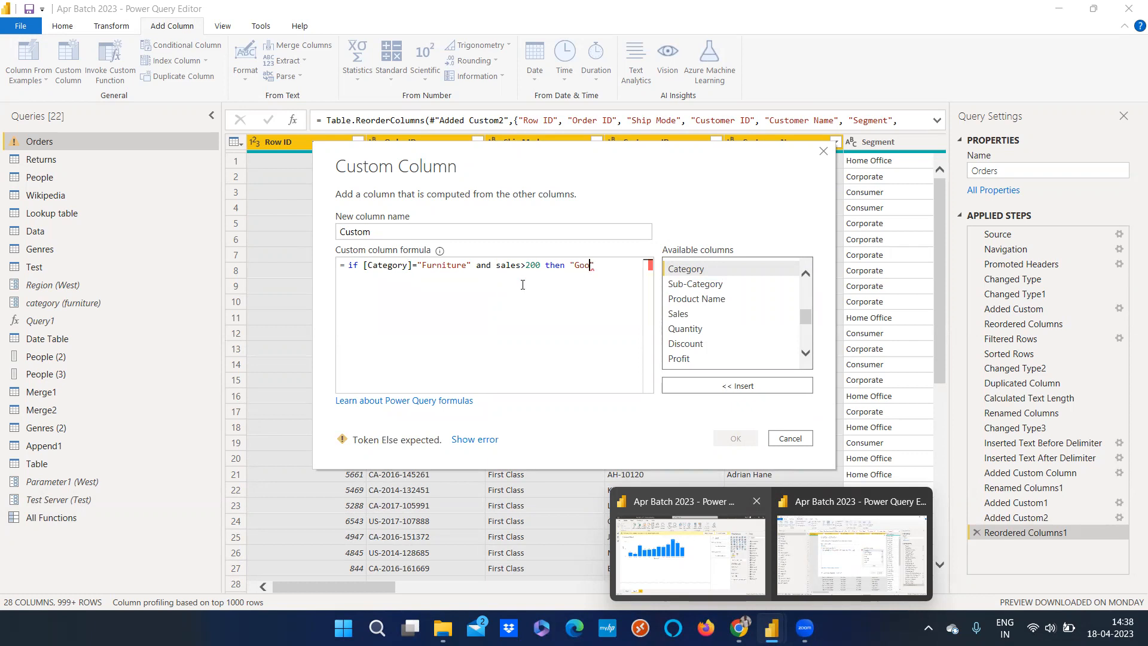
{"action": "type", "text": "d Sales\" end"}
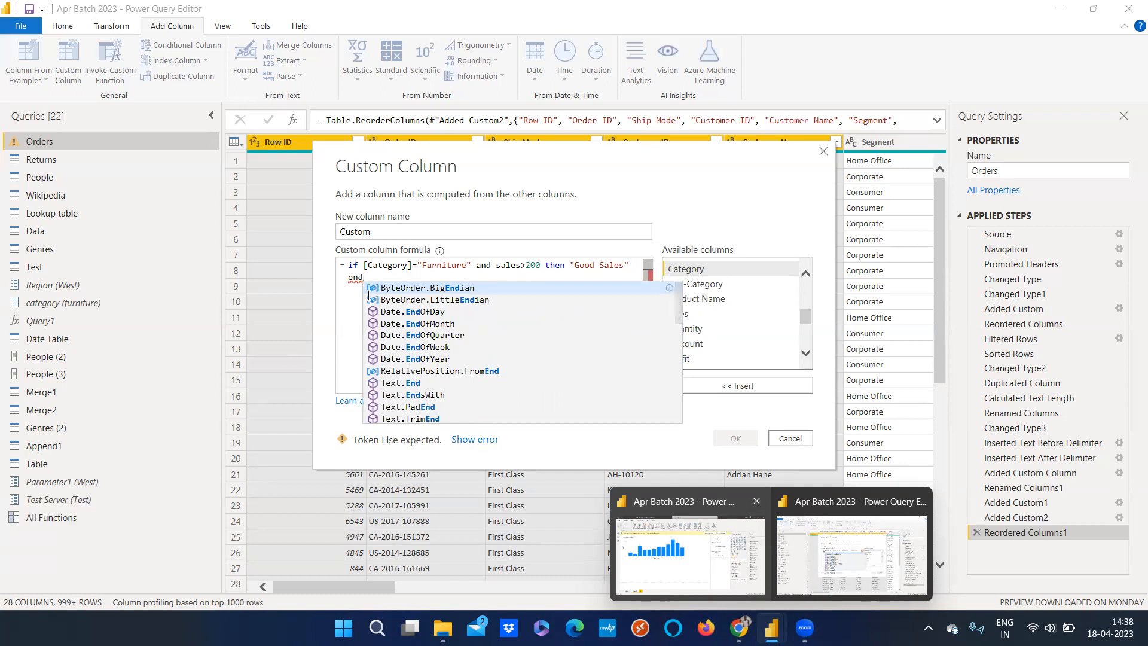
{"action": "left_click", "coordinate": [552, 465]}
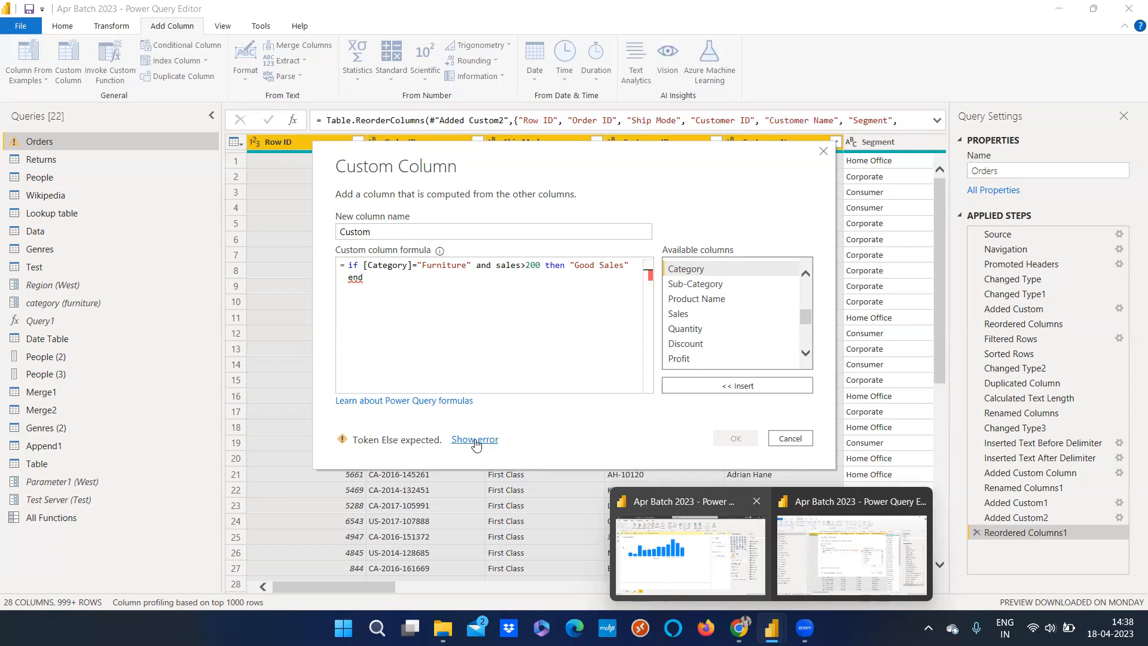
- Try single quotes around Furniture in the formula and locate the syntax error
{"action": "left_click", "coordinate": [424, 265]}
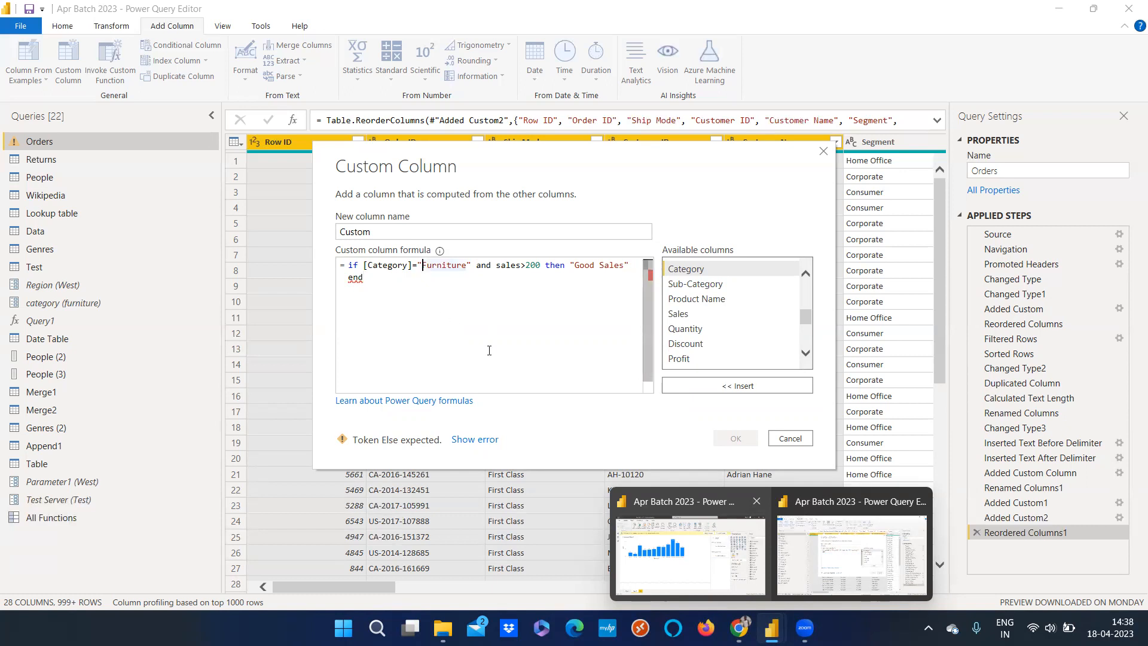
{"action": "left_click", "coordinate": [473, 266]}
{"action": "key", "text": "BackSpace"}
{"action": "type", "text": "'"}
{"action": "left_click", "coordinate": [423, 265]}
{"action": "key", "text": "BackSpace"}
{"action": "type", "text": "'"}
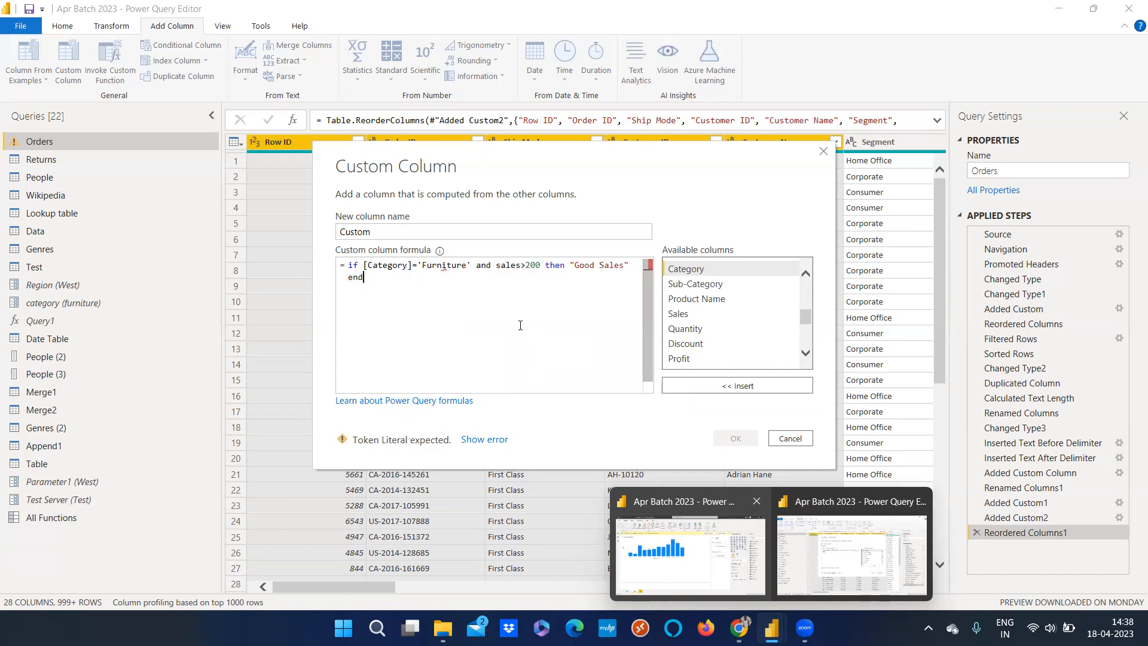
{"action": "left_click", "coordinate": [476, 440]}
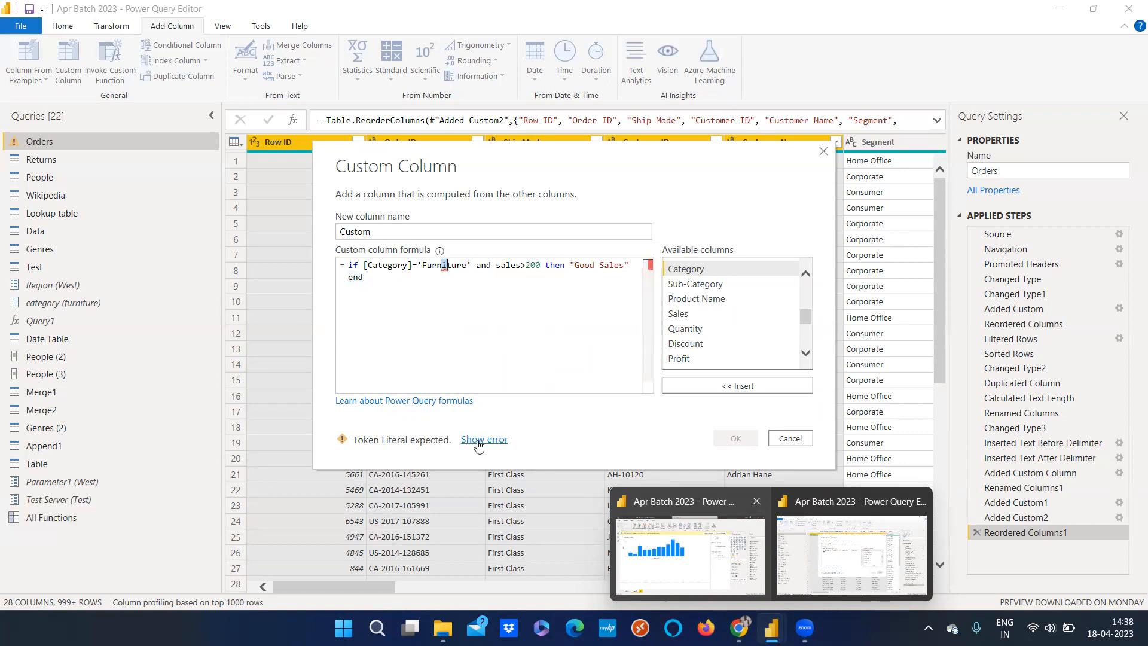
- Restore the double quotes around Furniture in the custom column formula
{"action": "left_click", "coordinate": [462, 288]}
{"action": "left_click", "coordinate": [471, 264]}
{"action": "key", "text": "BackSpace"}
{"action": "type", "text": "\""}
{"action": "left_click", "coordinate": [422, 265]}
{"action": "key", "text": "BackSpace"}
{"action": "type", "text": "\""}
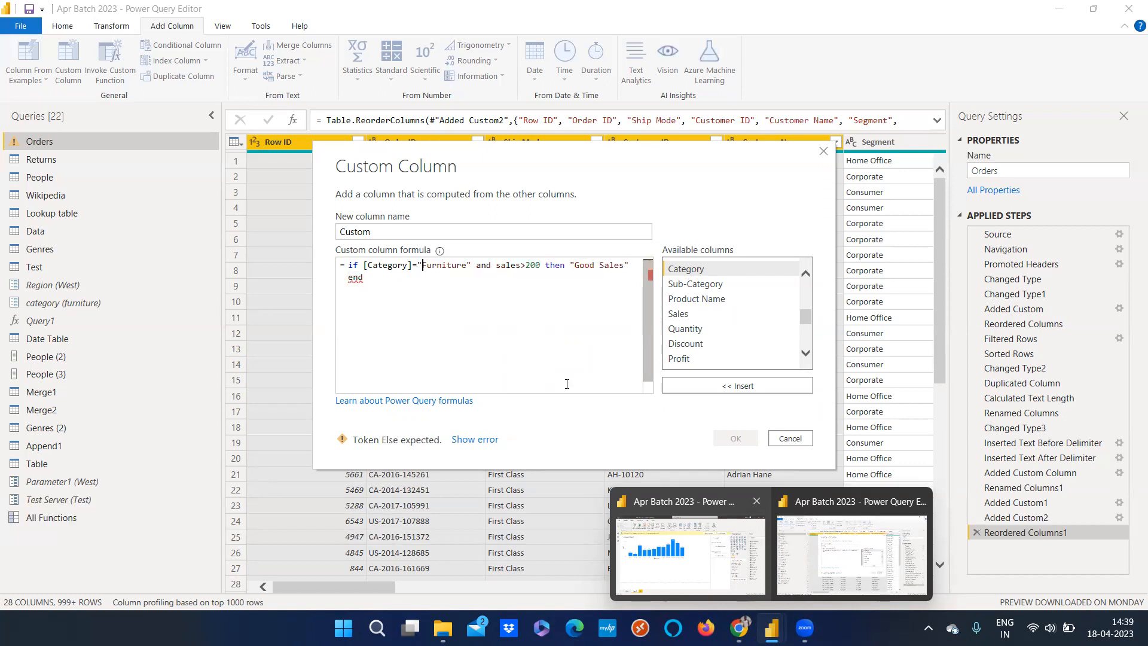
- Examine the Category, Furniture and sales>200 parts of the formula's condition for the cause of the syntax error
{"action": "left_click", "coordinate": [446, 285]}
{"action": "left_click_drag", "start_coordinate": [427, 266], "coordinate": [453, 264]}
{"action": "left_click_drag", "start_coordinate": [541, 265], "coordinate": [527, 265]}
{"action": "left_click", "coordinate": [529, 265]}
{"action": "left_click", "coordinate": [383, 278]}
{"action": "mouse_move", "coordinate": [541, 268]}
{"action": "left_mouse_down"}
{"action": "mouse_move", "coordinate": [502, 266]}
{"action": "mouse_move", "coordinate": [520, 270]}
{"action": "left_mouse_up"}
{"action": "left_click", "coordinate": [545, 276]}
{"action": "left_click", "coordinate": [526, 279]}
{"action": "left_click", "coordinate": [539, 269]}
{"action": "left_click", "coordinate": [512, 287]}
{"action": "double_click", "coordinate": [459, 266]}
{"action": "left_click", "coordinate": [501, 292]}
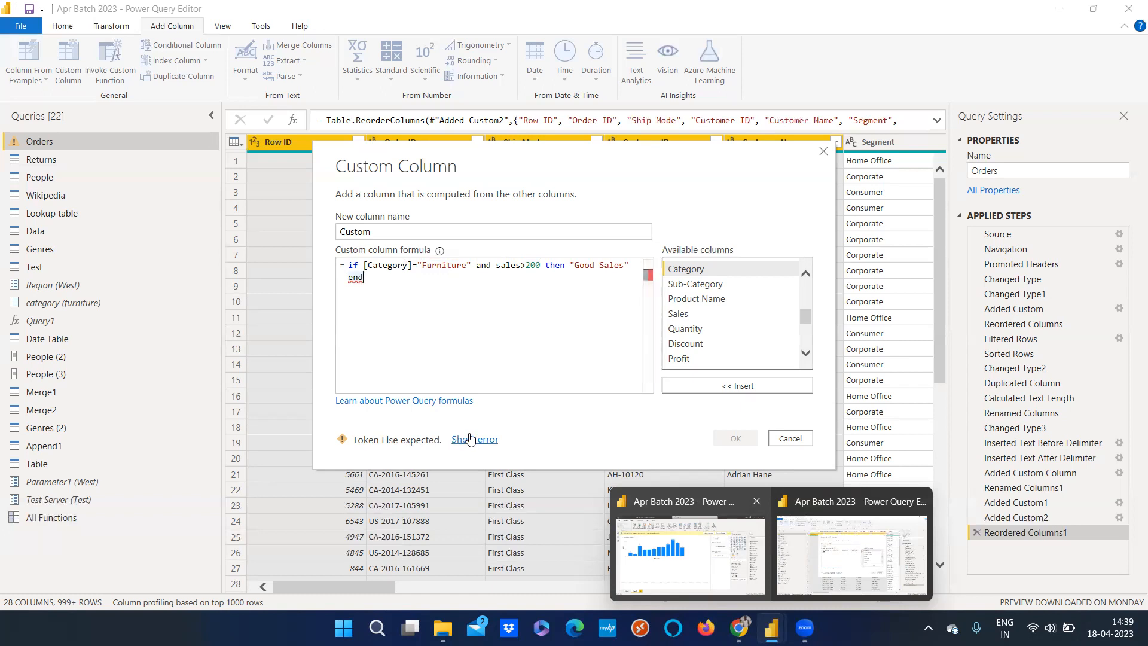
{"action": "left_click", "coordinate": [411, 265]}
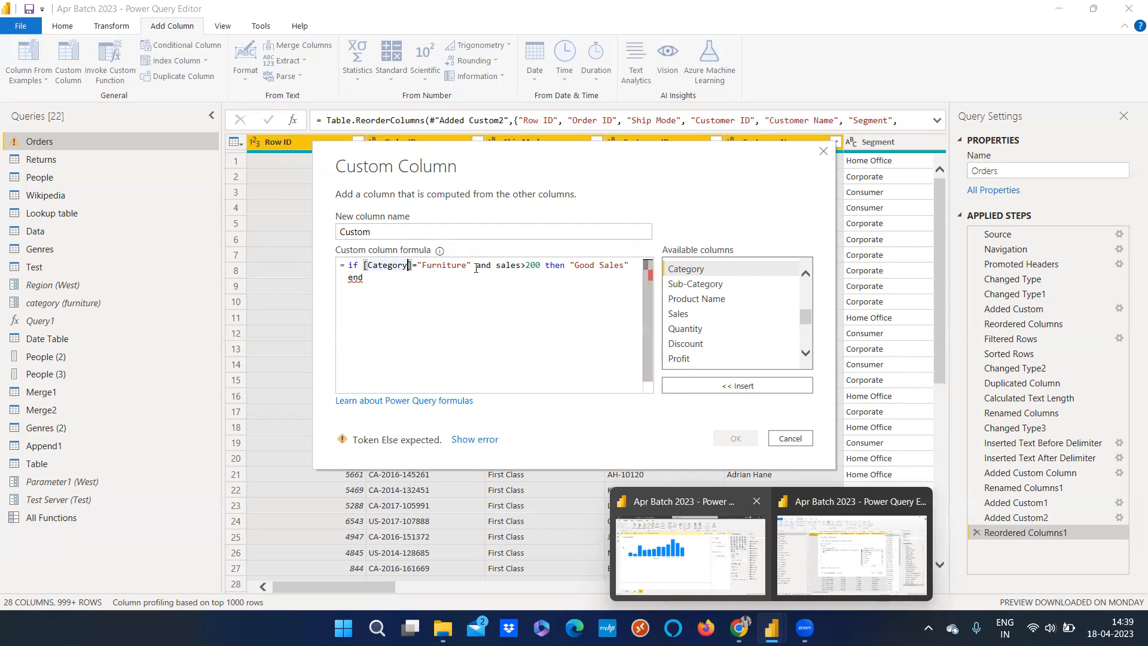
- Try replacing the formula's Category condition with sales>100 and changing the second condition to sales<200
{"action": "left_click_drag", "start_coordinate": [472, 265], "coordinate": [364, 265]}
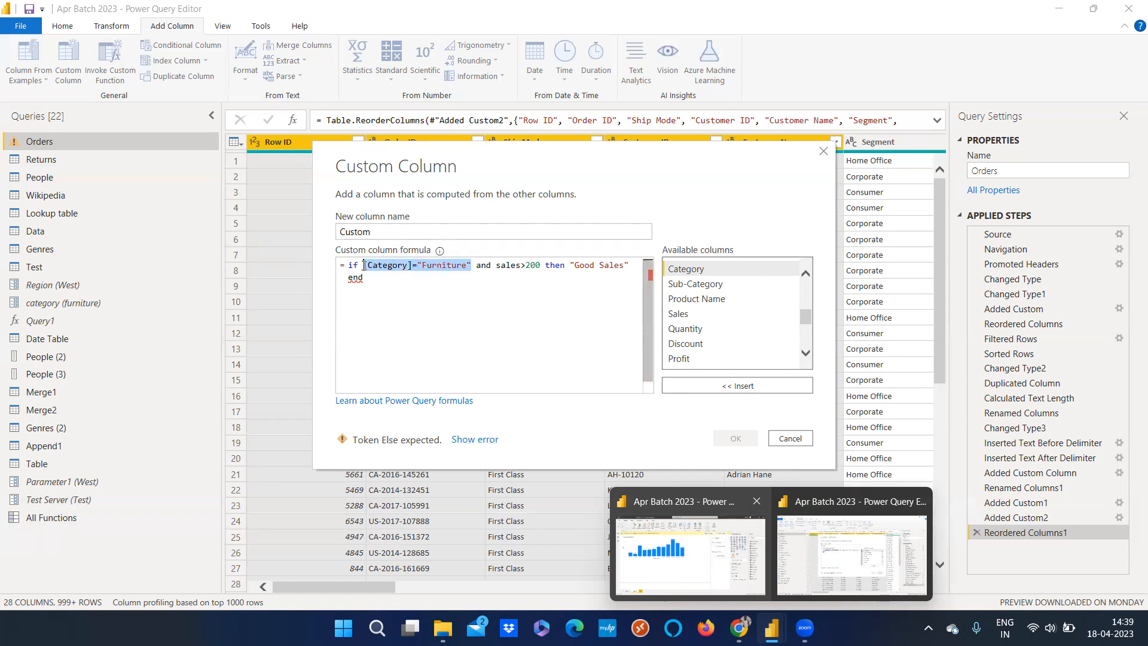
{"action": "type", "text": "sales"}
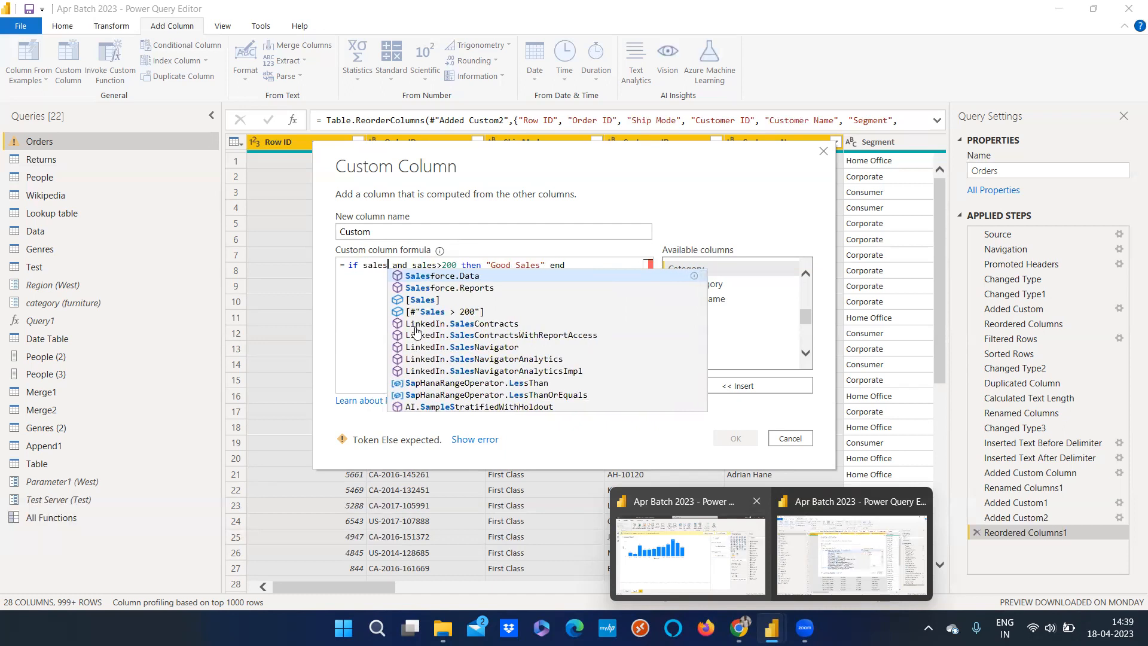
{"action": "type", "text": "<100"}
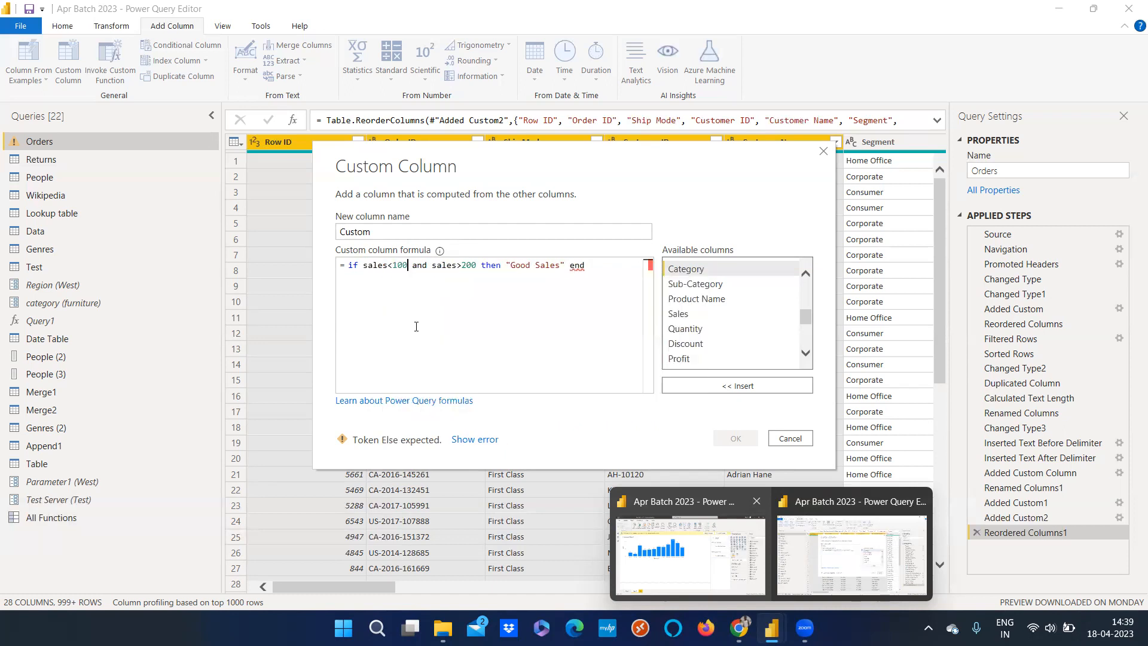
{"action": "left_click", "coordinate": [390, 266]}
{"action": "key", "text": "BackSpace"}
{"action": "type", "text": ">"}
{"action": "left_click", "coordinate": [462, 266]}
{"action": "key", "text": "BackSpace"}
{"action": "type", "text": "<"}
- Remove the trailing end from the custom column formula
{"action": "left_click", "coordinate": [635, 288]}
{"action": "key", "text": "BackSpace"}
{"action": "key", "text": "BackSpace"}
{"action": "key", "text": "BackSpace"}
{"action": "key", "text": "BackSpace"}
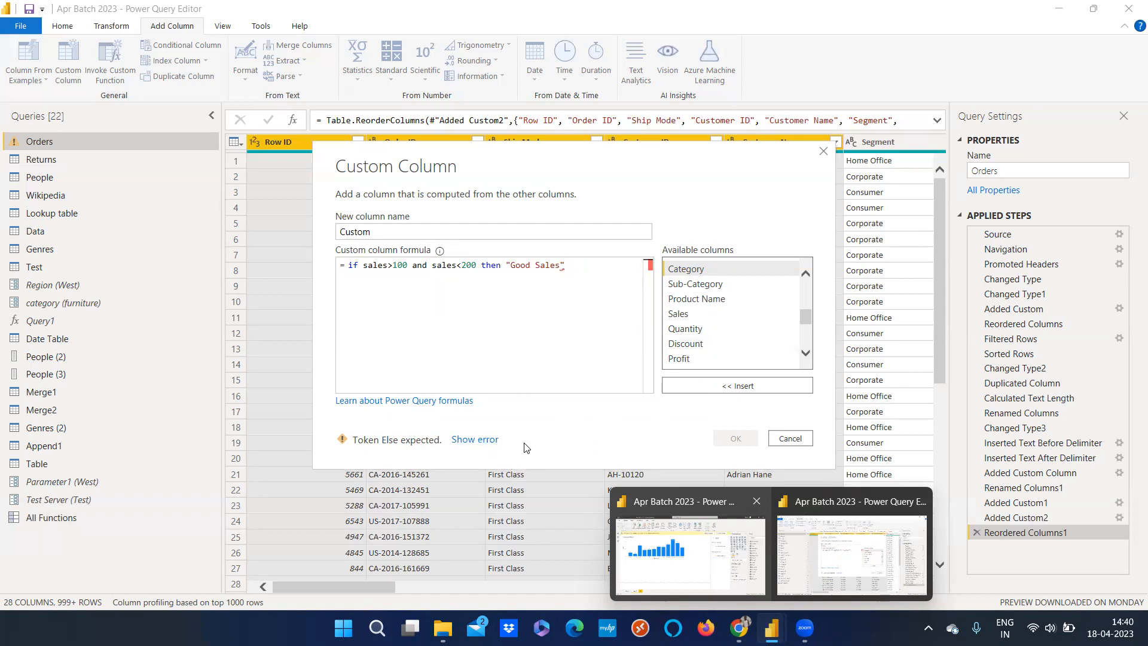
- Copy the formula, discard this custom column draft, and carry the formula over into a newly started custom column
{"action": "left_click_drag", "start_coordinate": [575, 270], "coordinate": [351, 265]}
{"action": "key", "text": "ctrl+c"}
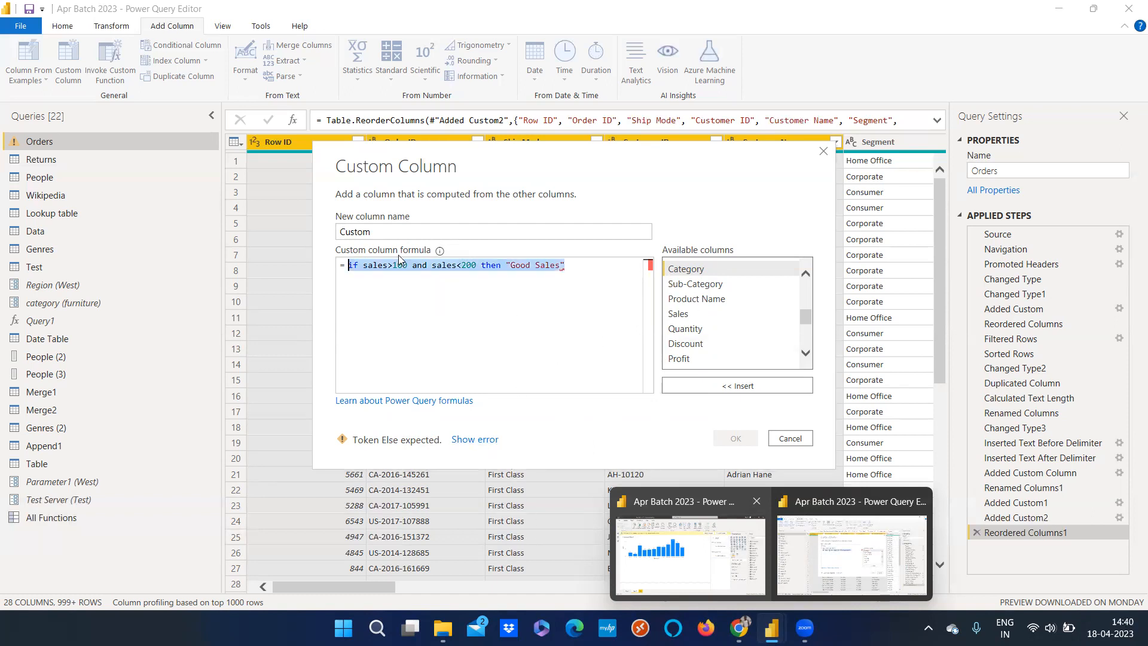
{"action": "key", "text": "BackSpace"}
{"action": "left_click", "coordinate": [789, 438]}
{"action": "left_click", "coordinate": [652, 336]}
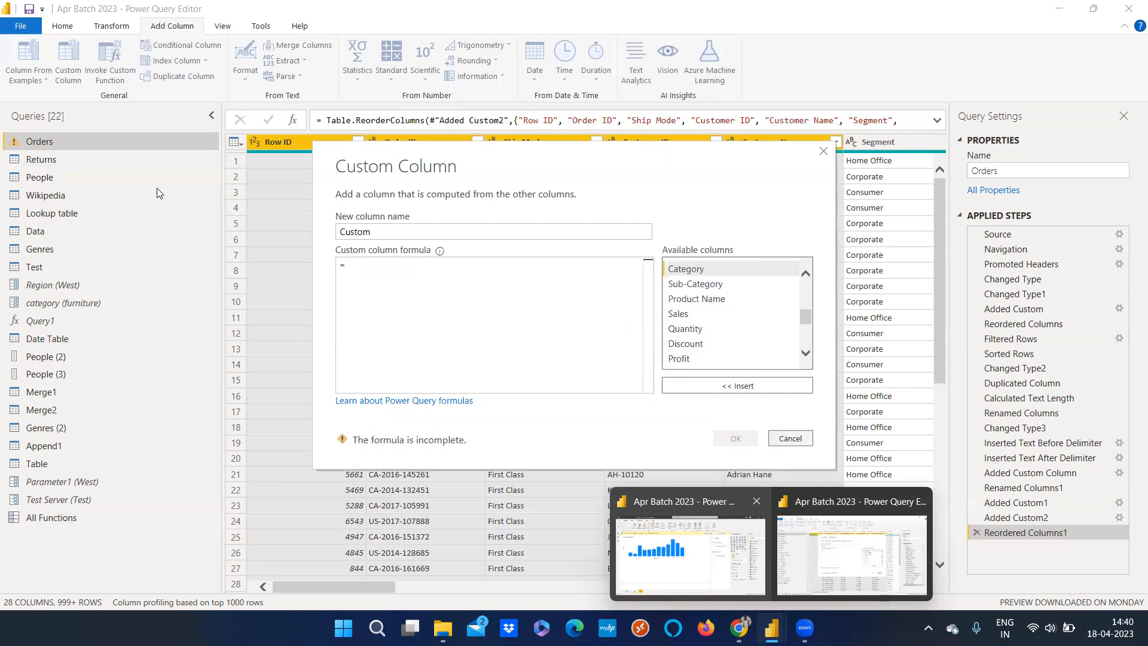
{"action": "left_click", "coordinate": [69, 60]}
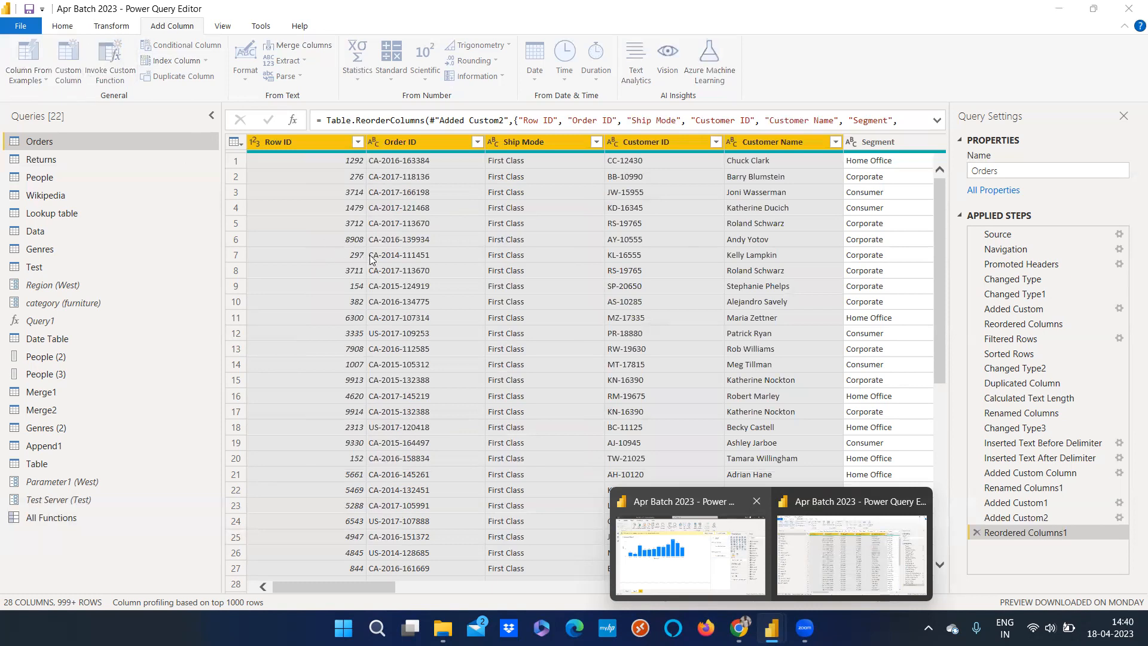
{"action": "left_click", "coordinate": [449, 310]}
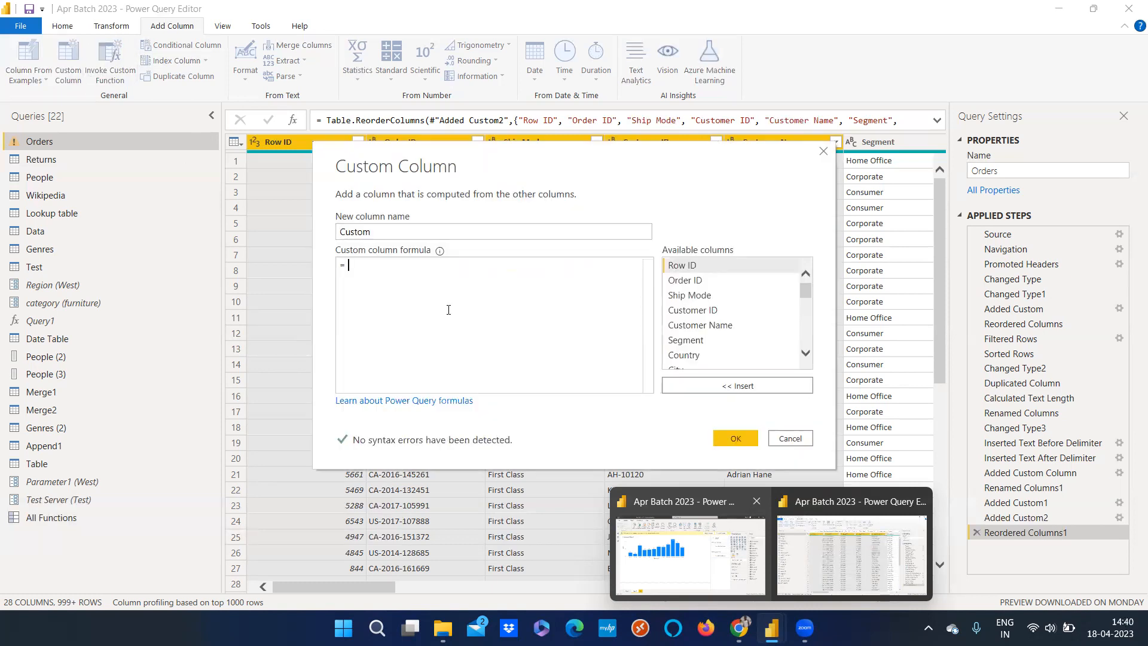
{"action": "key", "text": "ctrl+v"}
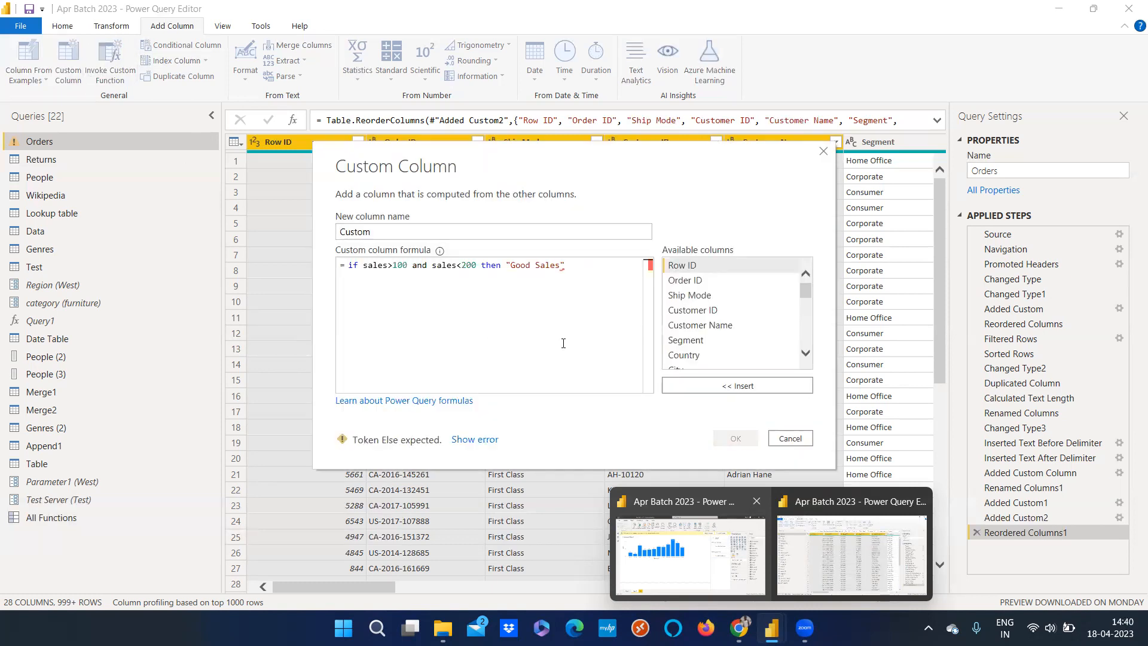
- Rewrite the formula's then result as "Good_Sales" followed by end
{"action": "key", "text": "BackSpace"}
{"action": "key", "text": "BackSpace"}
{"action": "key", "text": "BackSpace"}
{"action": "key", "text": "BackSpace"}
{"action": "key", "text": "BackSpace"}
{"action": "key", "text": "BackSpace"}
{"action": "key", "text": "BackSpace"}
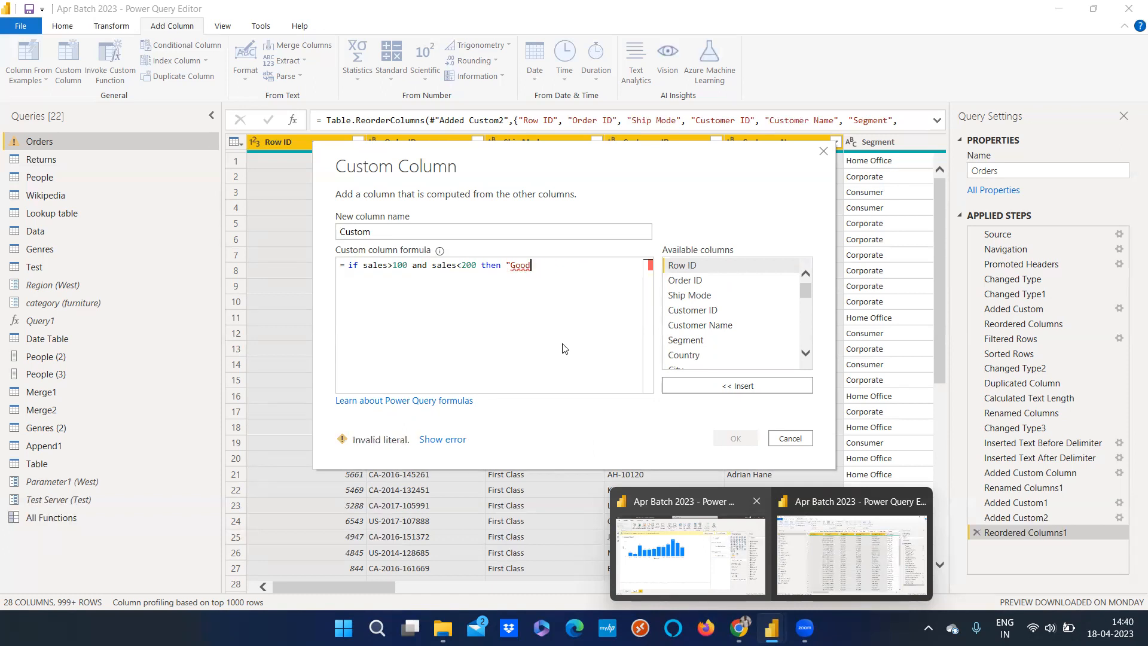
{"action": "type", "text": "_Sales\" end"}
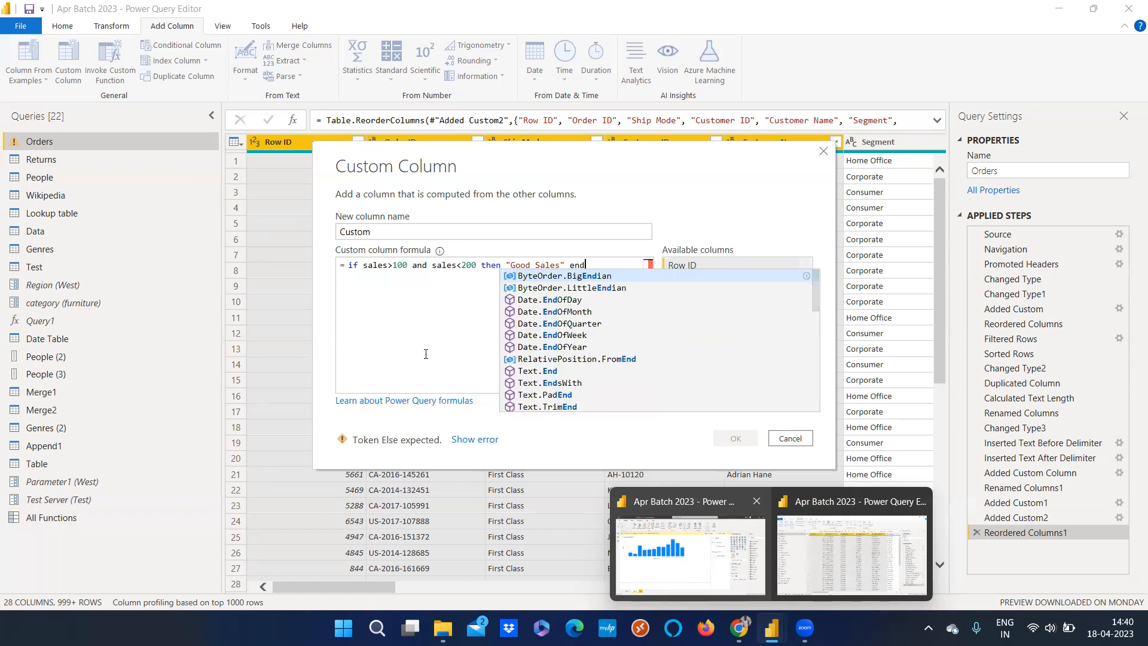
{"action": "left_click", "coordinate": [576, 432]}
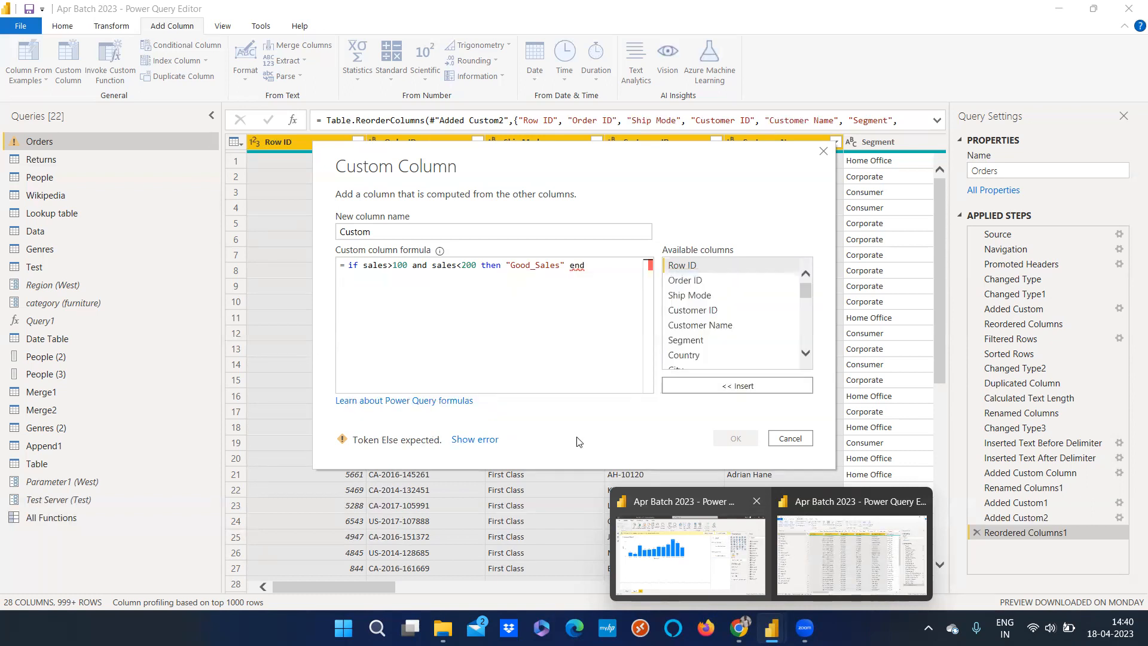
- Delete the closing quote and end after Good_Sales and enter them again
{"action": "key", "text": "BackSpace"}
{"action": "key", "text": "BackSpace"}
{"action": "key", "text": "BackSpace"}
{"action": "key", "text": "BackSpace"}
{"action": "key", "text": "BackSpace"}
{"action": "type", "text": "\""}
{"action": "type", "text": "end"}
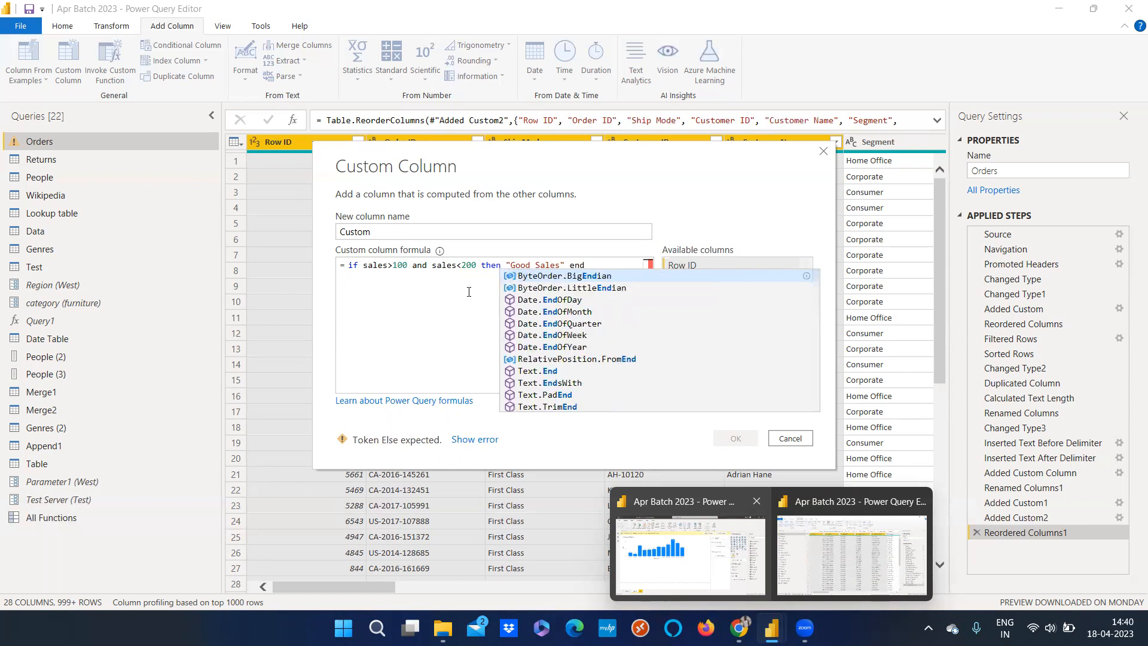
{"action": "left_click", "coordinate": [492, 411]}
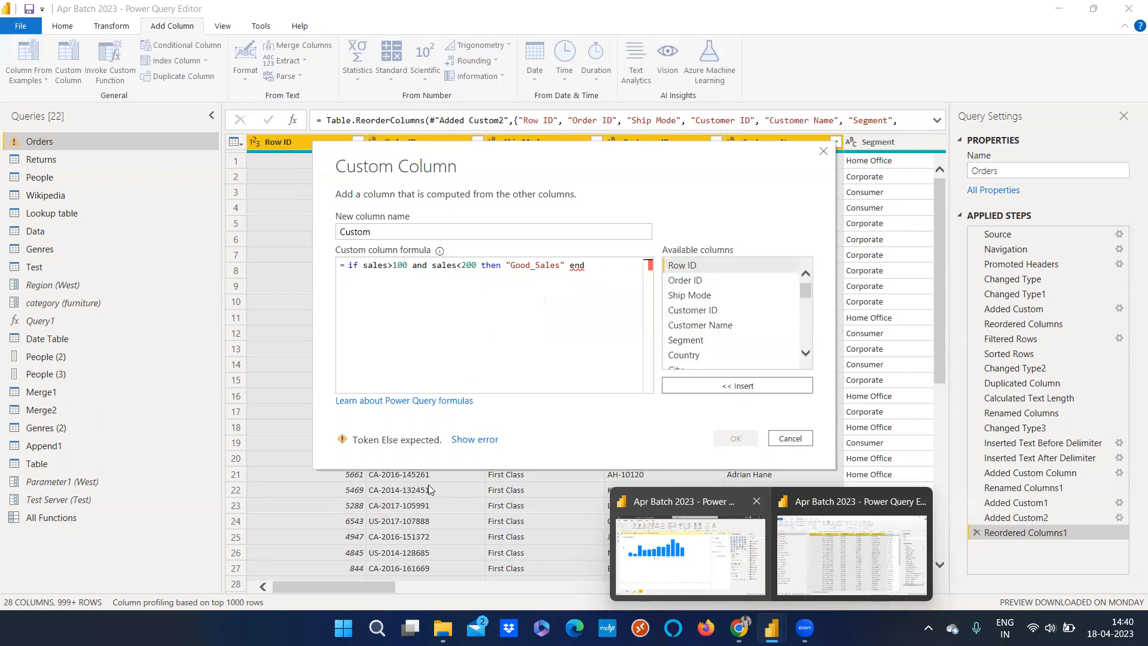
- Delete the whole then clause after sales<200 and discard the custom column draft
{"action": "left_click", "coordinate": [577, 267]}
{"action": "key", "text": "BackSpace"}
{"action": "key", "text": "BackSpace"}
{"action": "key", "text": "BackSpace"}
{"action": "key", "text": "BackSpace"}
{"action": "key", "text": "BackSpace"}
{"action": "key", "text": "BackSpace"}
{"action": "key", "text": "BackSpace"}
{"action": "key", "text": "BackSpace"}
{"action": "key", "text": "BackSpace"}
{"action": "key", "text": "BackSpace"}
{"action": "key", "text": "BackSpace"}
{"action": "key", "text": "BackSpace"}
{"action": "key", "text": "BackSpace"}
{"action": "key", "text": "BackSpace"}
{"action": "key", "text": "BackSpace"}
{"action": "key", "text": "BackSpace"}
{"action": "key", "text": "BackSpace"}
{"action": "key", "text": "BackSpace"}
{"action": "key", "text": "BackSpace"}
{"action": "key", "text": "BackSpace"}
{"action": "key", "text": "BackSpace"}
{"action": "key", "text": "BackSpace"}
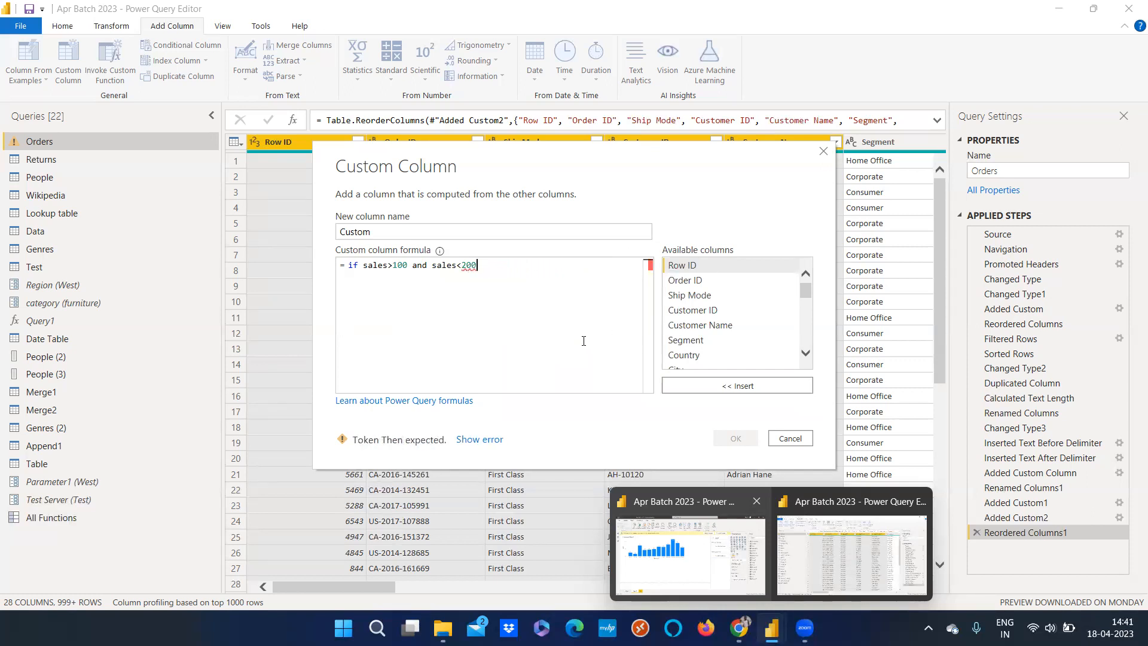
{"action": "left_click", "coordinate": [785, 446]}
{"action": "left_click", "coordinate": [646, 336]}
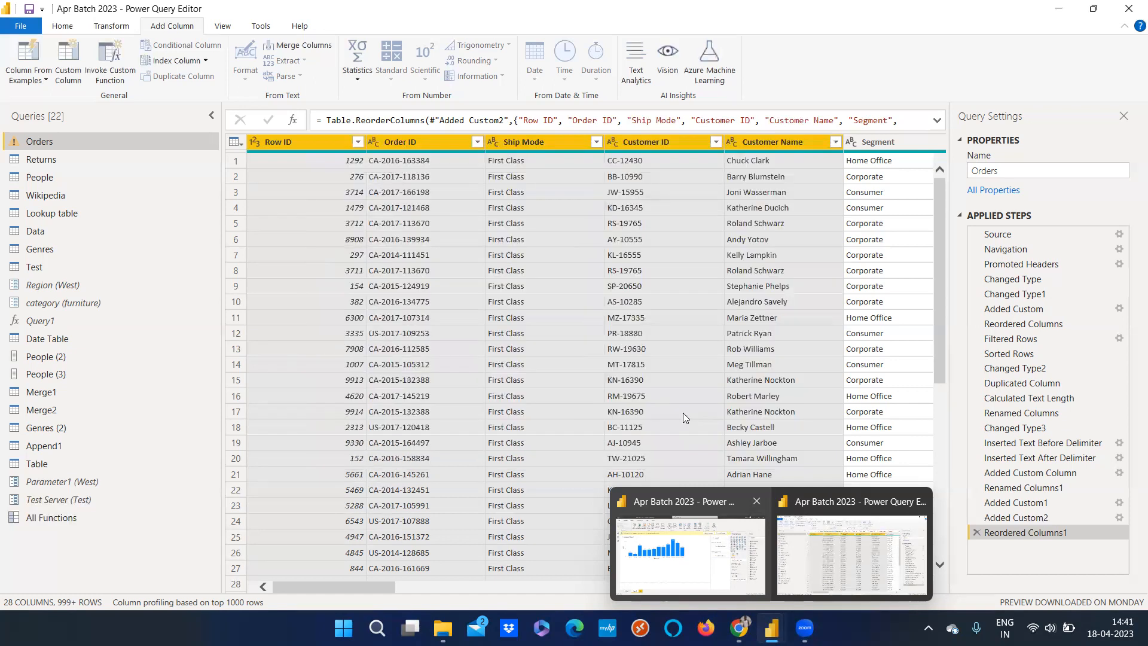
- Start a new custom column with the formula if [Category]="Furniture", using the Category column reference
{"action": "left_click", "coordinate": [68, 63]}
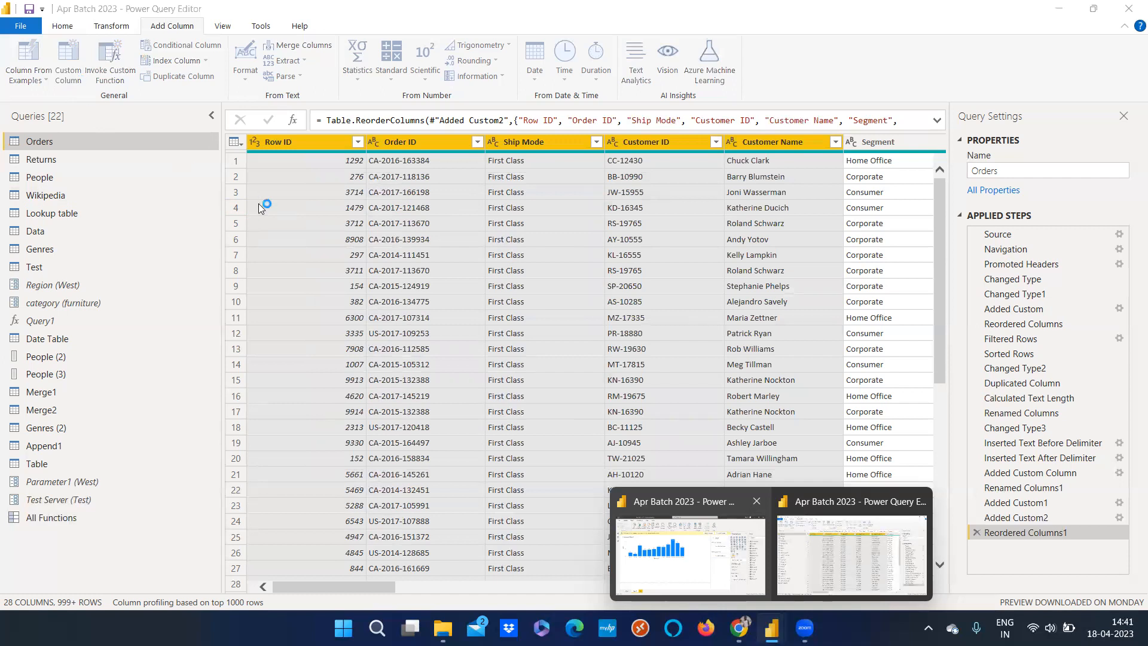
{"action": "left_click", "coordinate": [454, 281]}
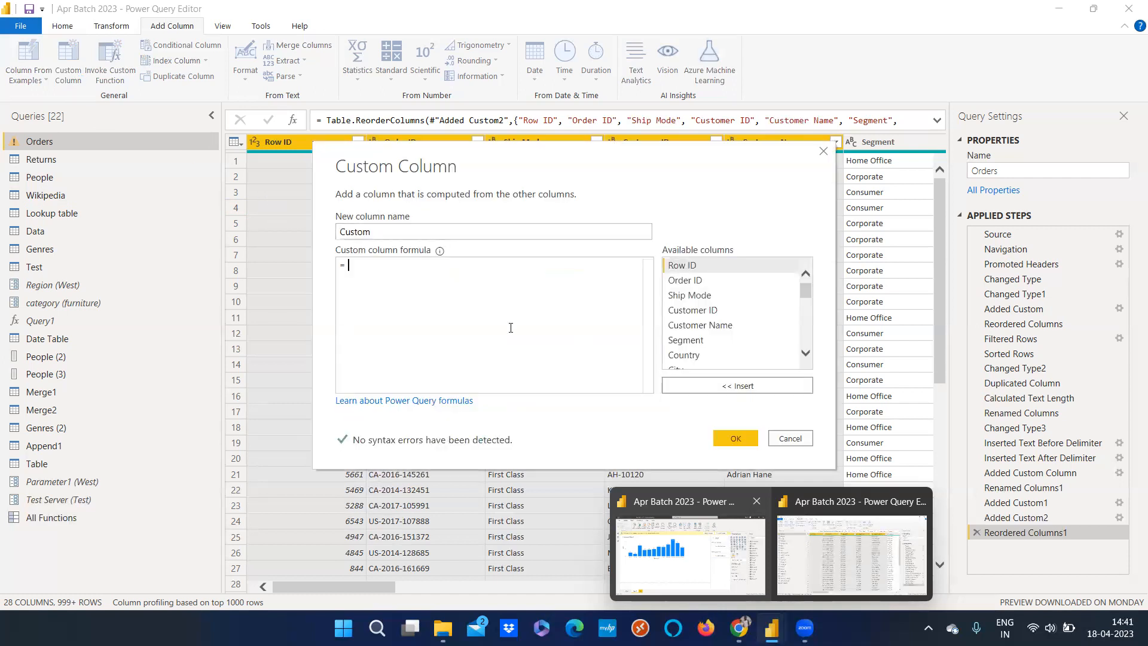
{"action": "type", "text": "if"}
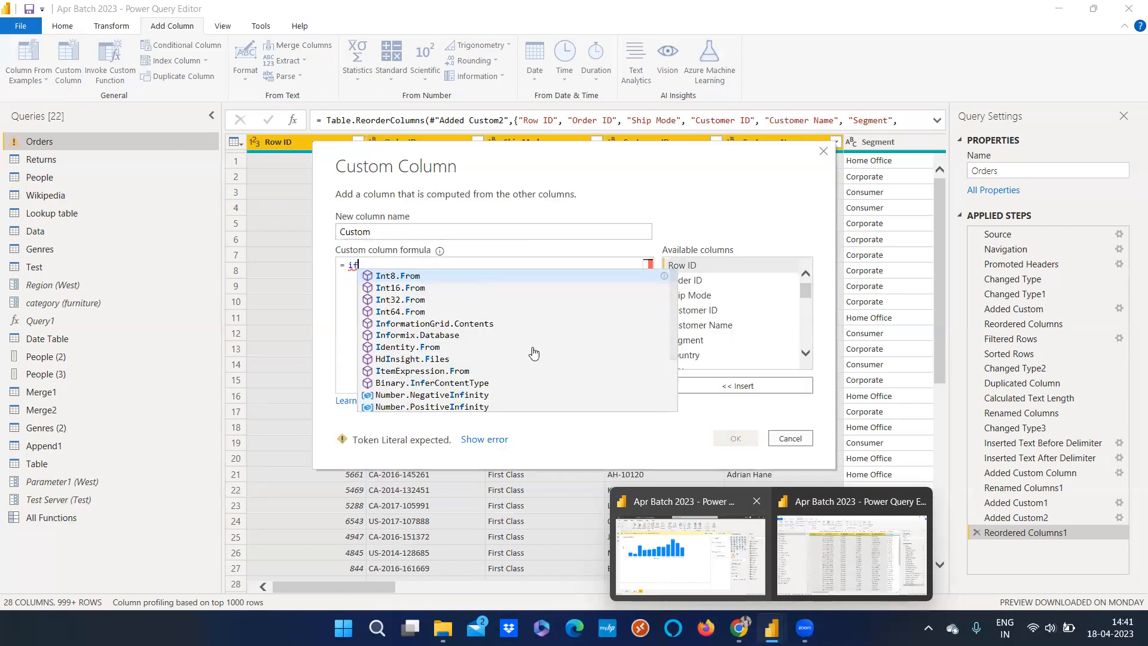
{"action": "type", "text": " cate"}
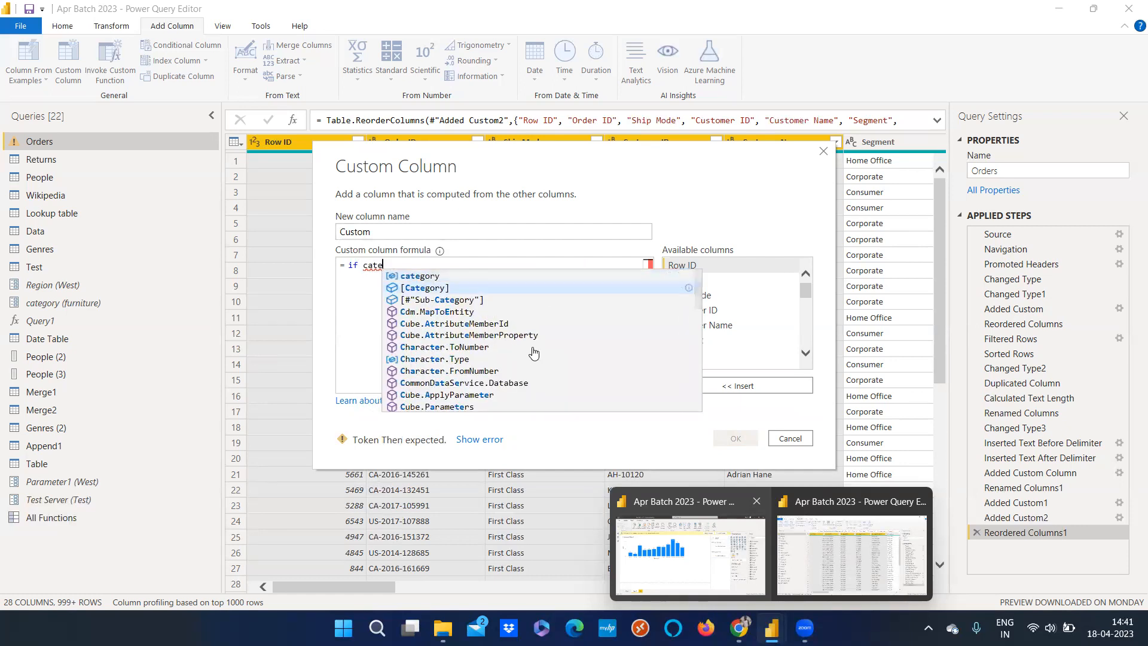
{"action": "key", "text": "Down"}
{"action": "key", "text": "Tab"}
{"action": "type", "text": "="}
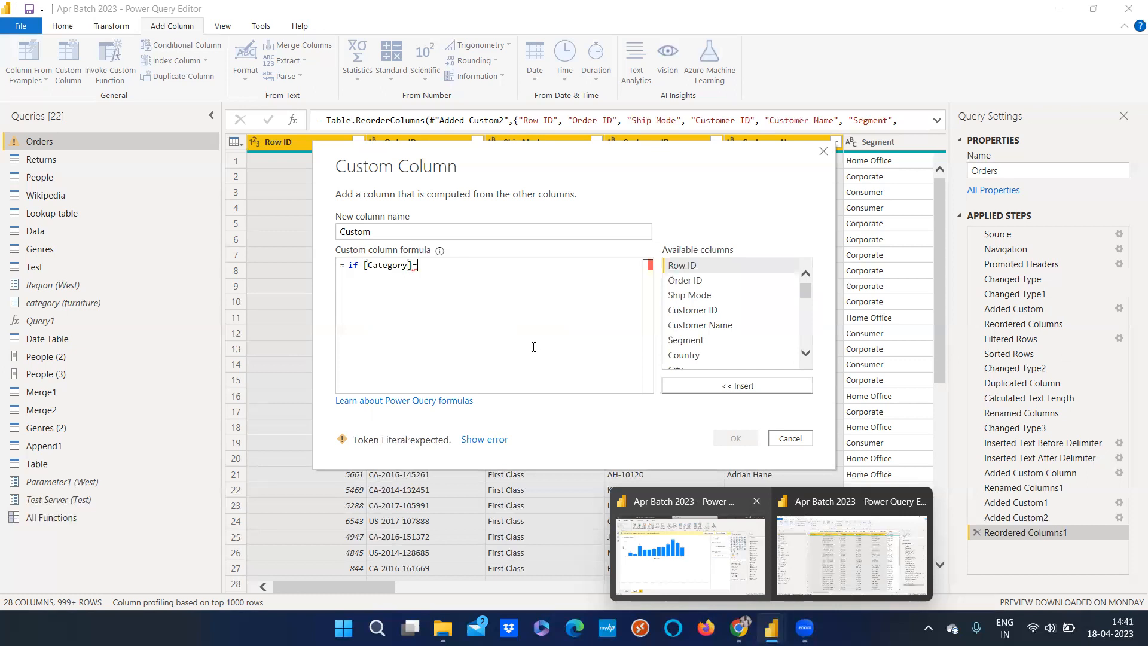
{"action": "type", "text": "\"Furnit"}
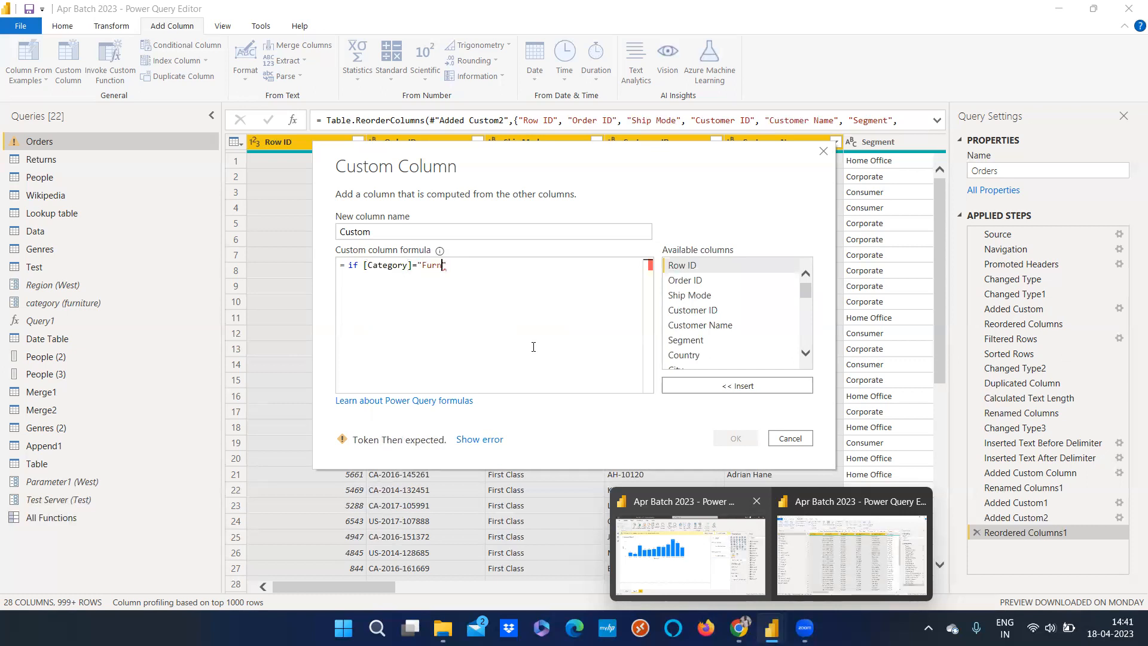
{"action": "type", "text": "ure\""}
- Remove the leading if and extend the condition with and [Sales]>200, using the Sales column reference
{"action": "key", "text": "BackSpace"}
{"action": "key", "text": "BackSpace"}
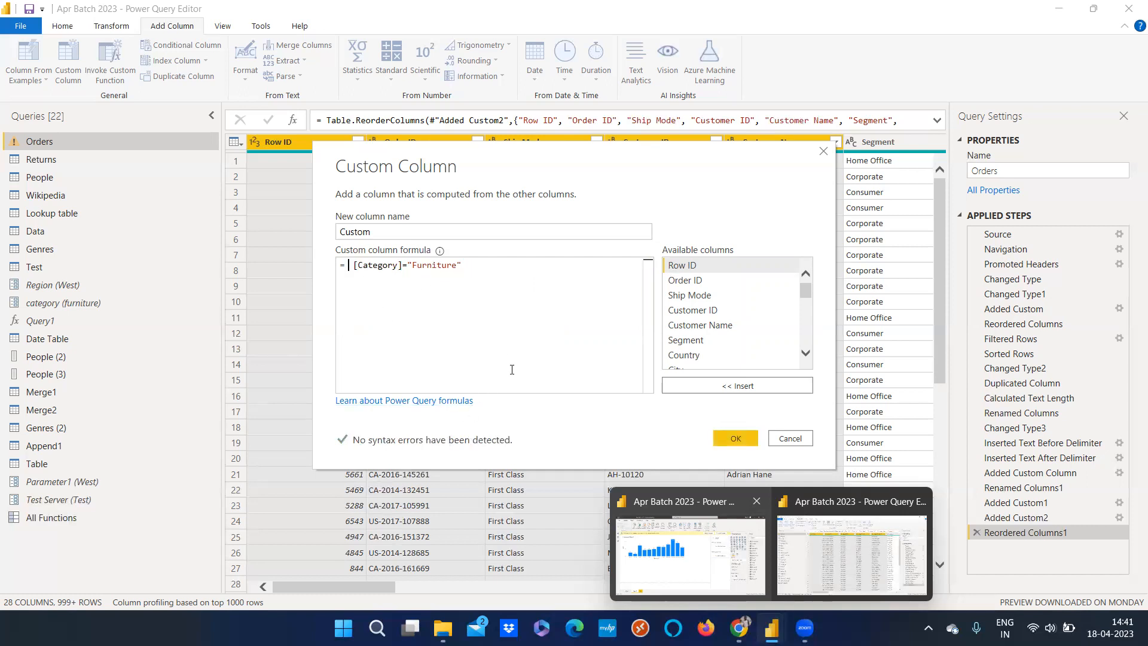
{"action": "key", "text": "BackSpace"}
{"action": "type", "text": "and "}
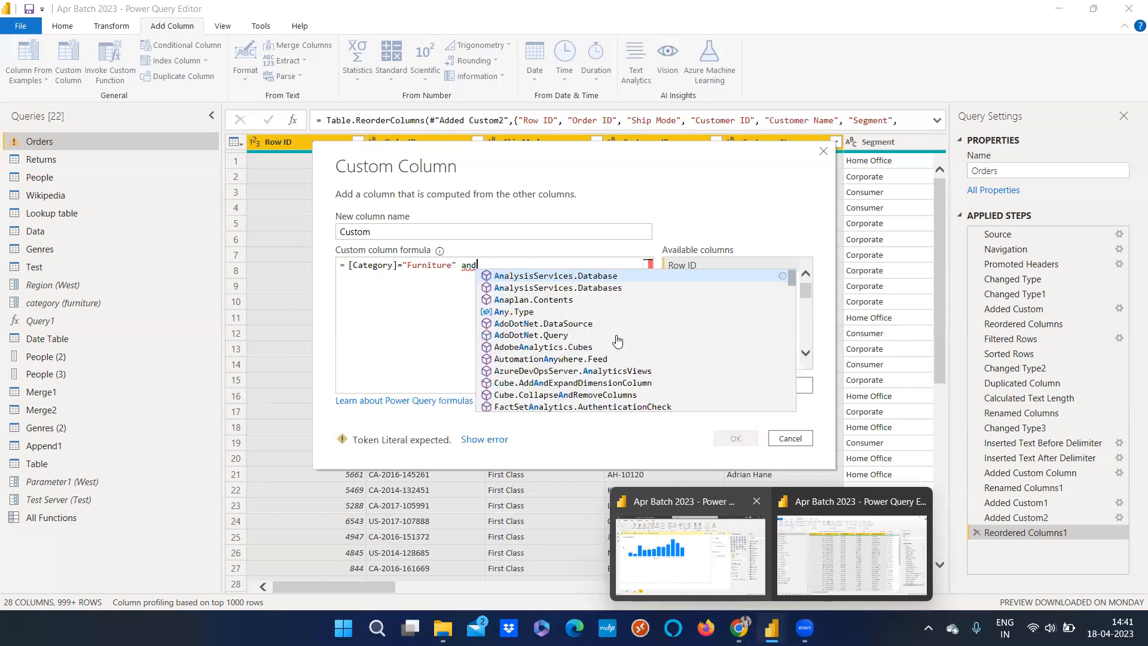
{"action": "type", "text": "sales"}
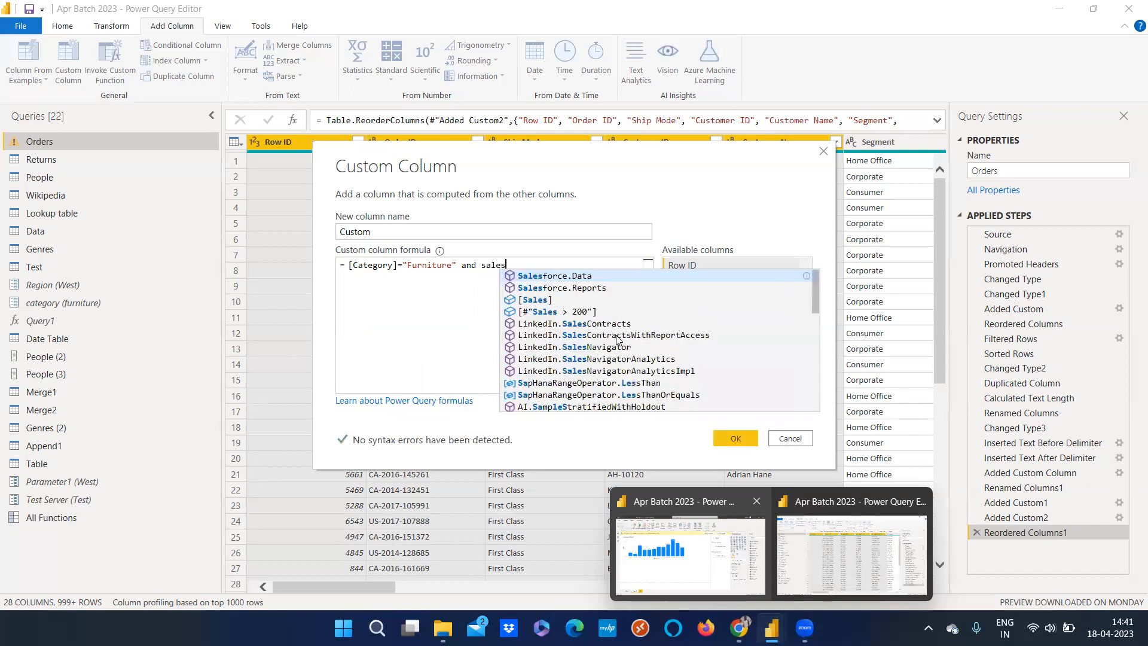
{"action": "left_click", "coordinate": [538, 300]}
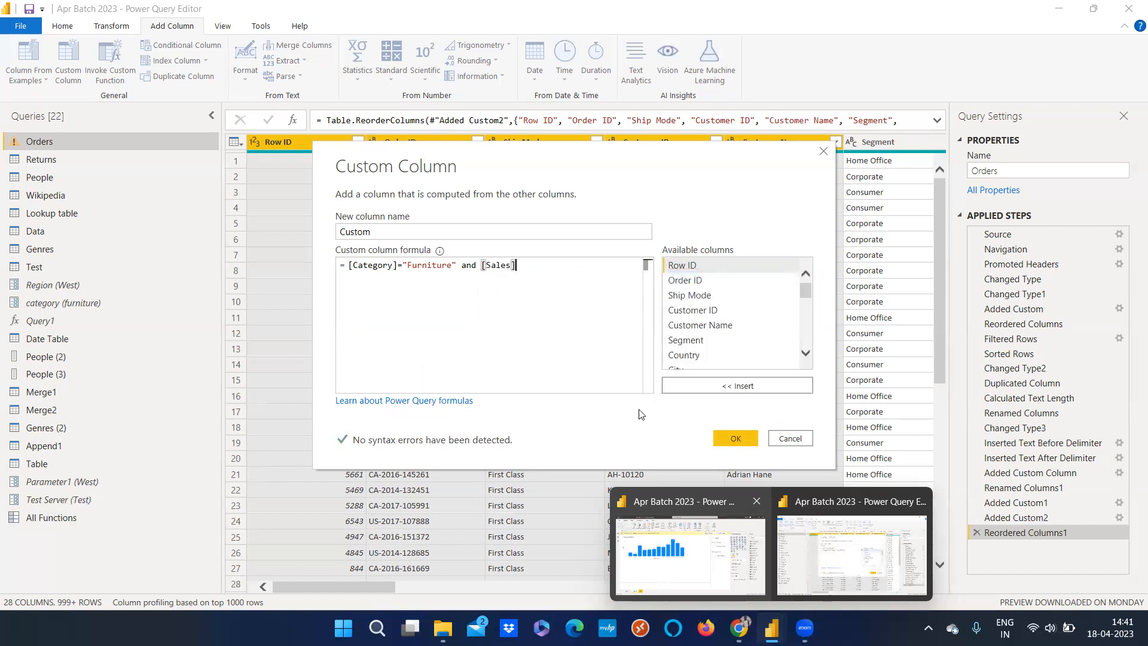
{"action": "type", "text": ">200"}
- Put if before the condition and append then "Sales" end to the formula
{"action": "left_click", "coordinate": [349, 266]}
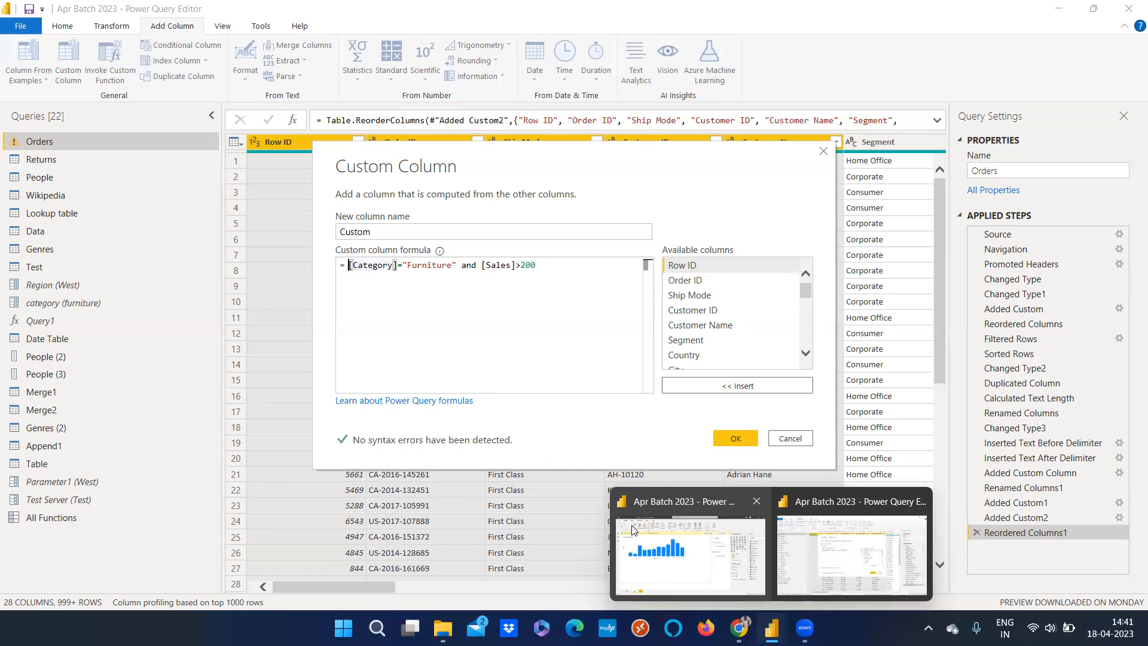
{"action": "type", "text": "if"}
{"action": "left_click", "coordinate": [579, 281]}
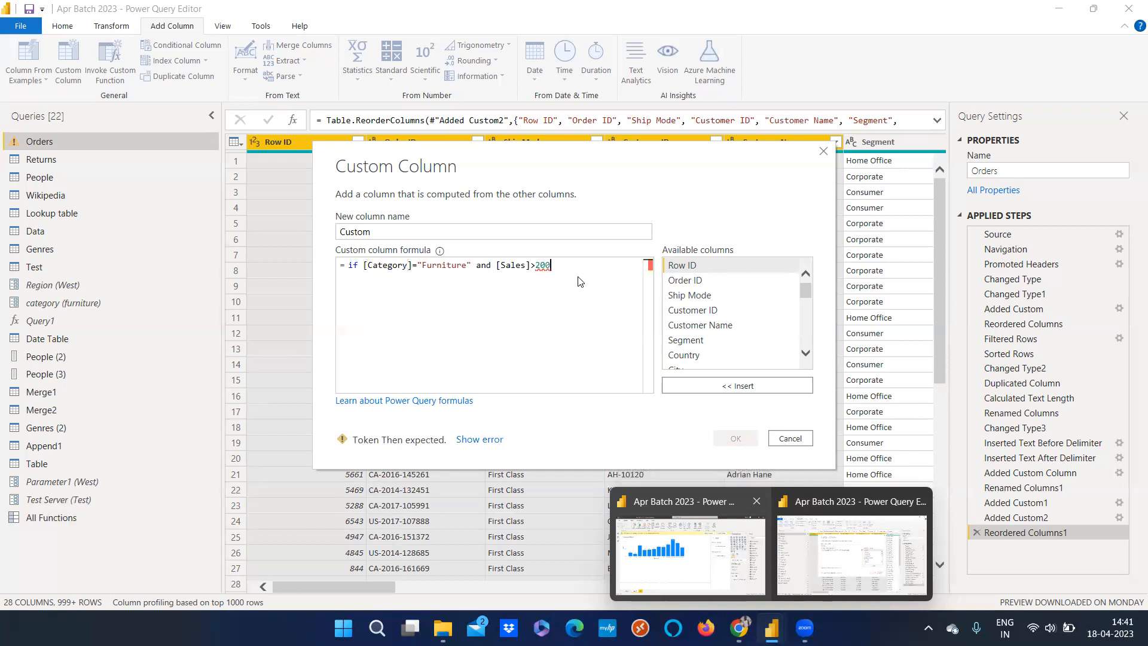
{"action": "type", "text": "then \""}
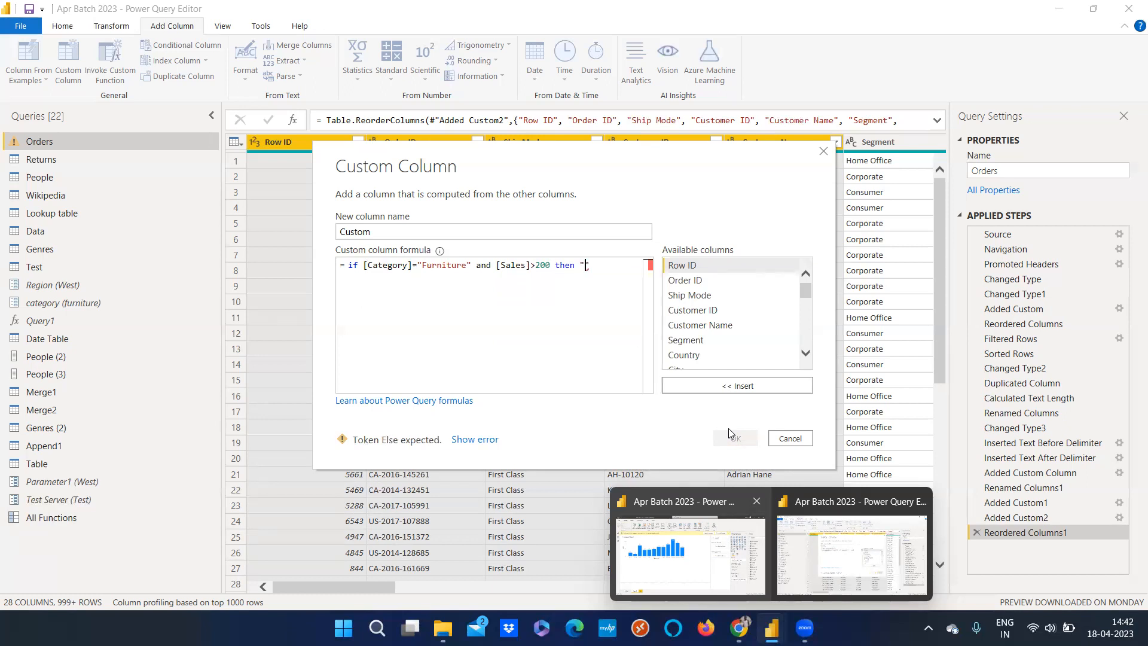
{"action": "type", "text": "Sales\" end"}
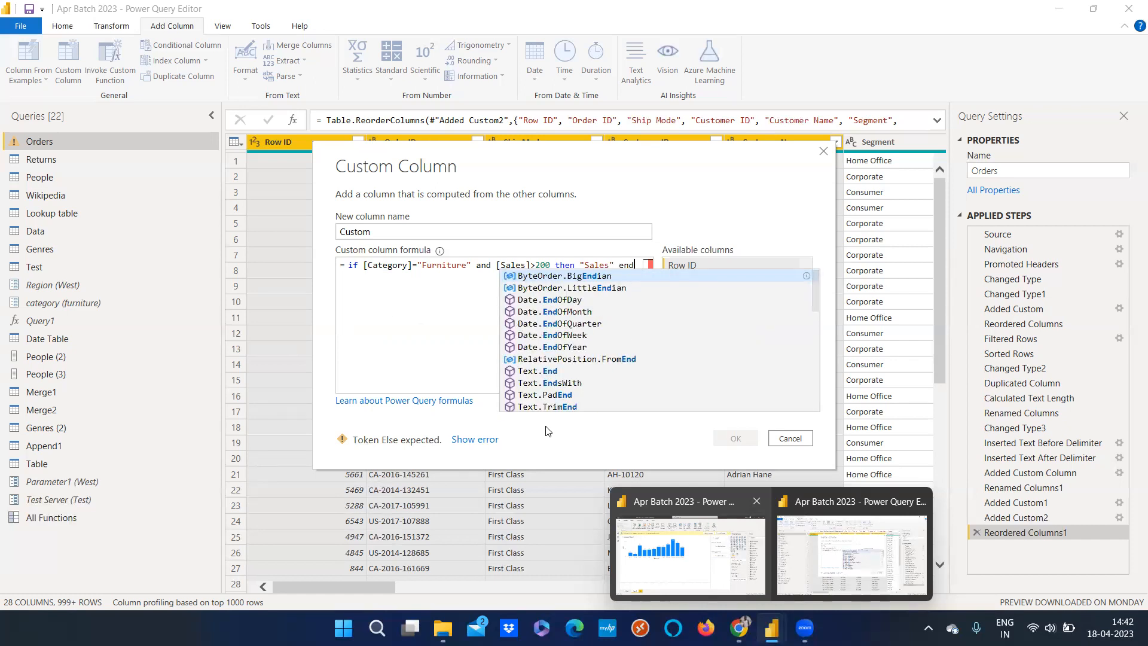
{"action": "left_click", "coordinate": [550, 443]}
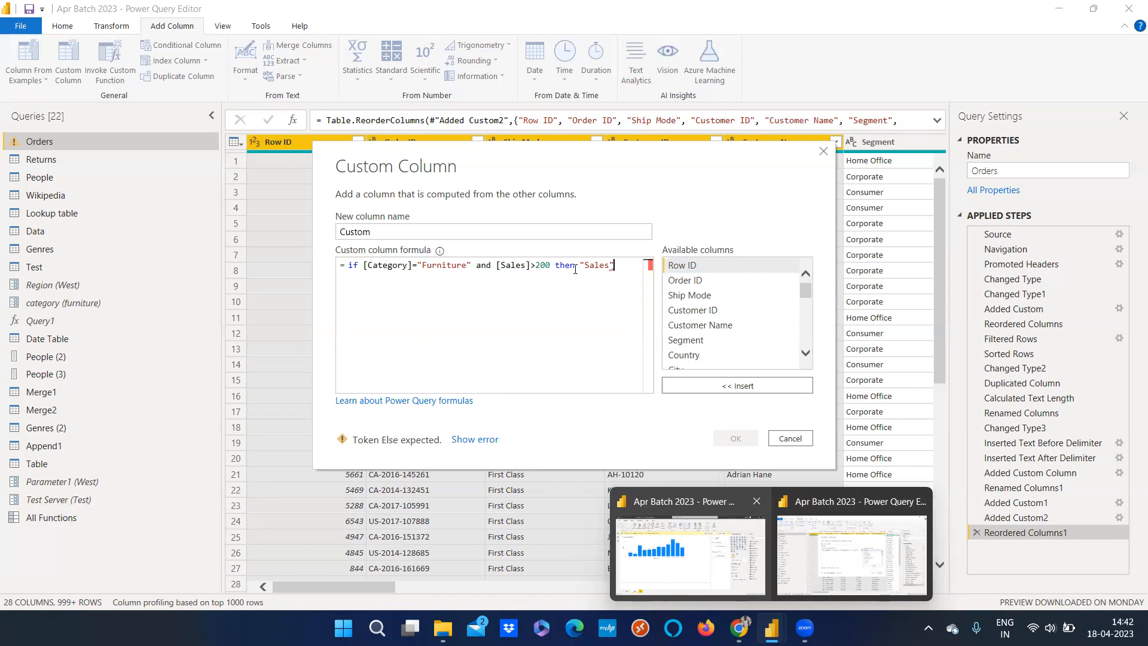
- Remove end from the formula and try a comma in place of then before "Sales"
{"action": "key", "text": "BackSpace"}
{"action": "key", "text": "BackSpace"}
{"action": "key", "text": "BackSpace"}
{"action": "key", "text": "BackSpace"}
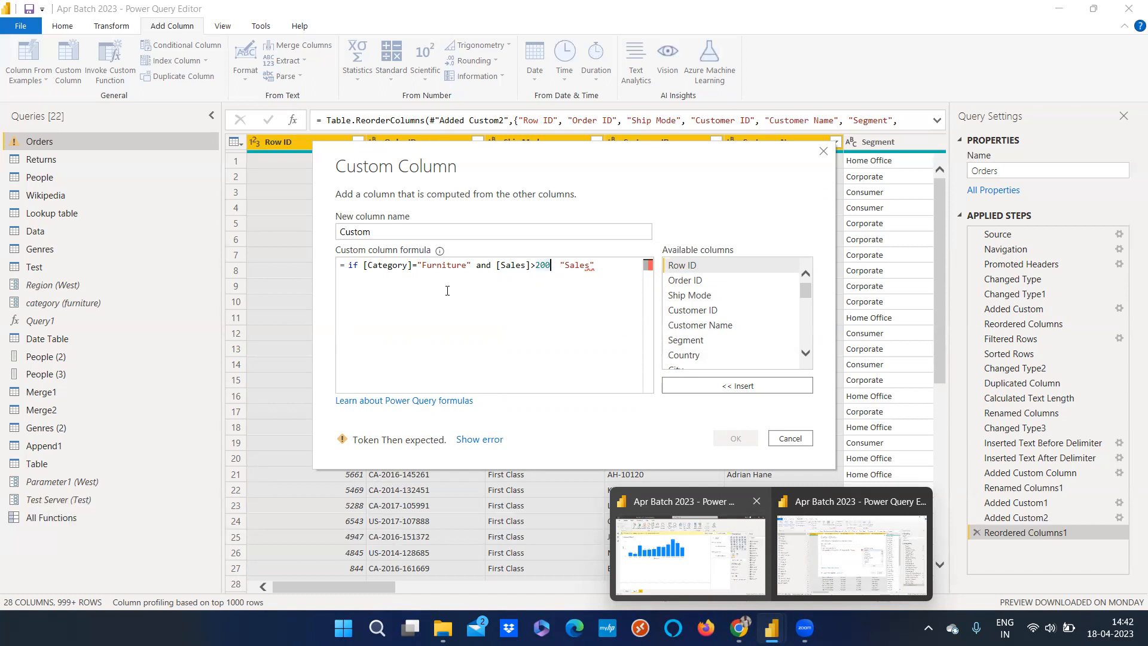
{"action": "type", "text": ","}
- Replace the comma after [Sales]>200 with then
{"action": "key", "text": "Delete"}
{"action": "key", "text": "Delete"}
{"action": "key", "text": "BackSpace"}
{"action": "type", "text": "then"}
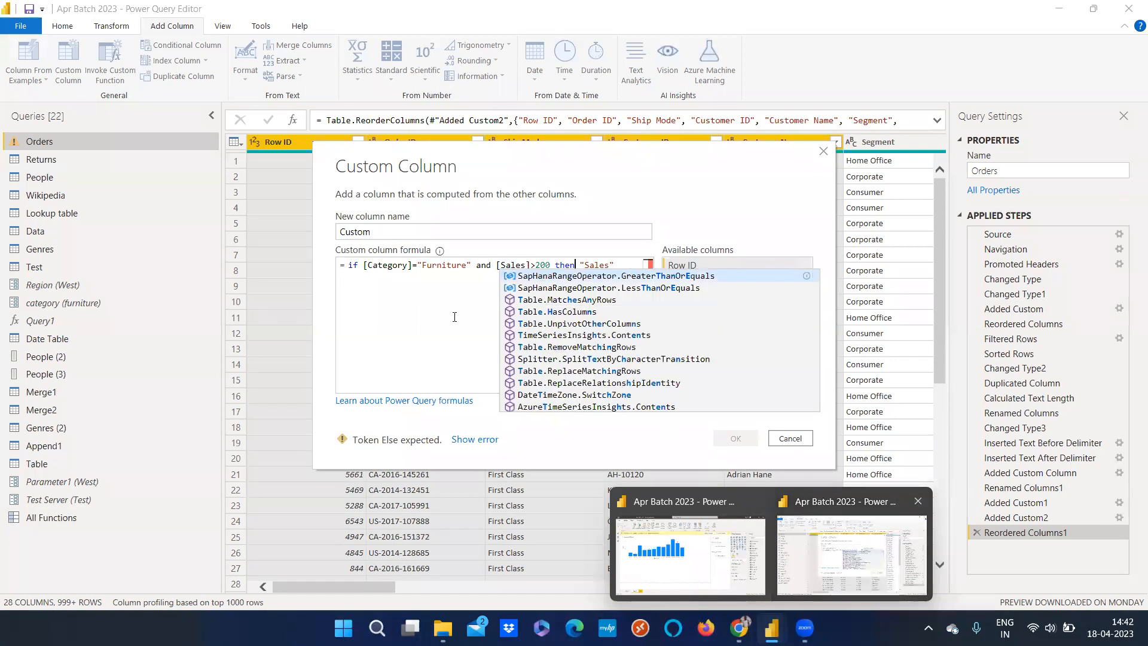
{"action": "left_click", "coordinate": [453, 315]}
- Remove the leading if from the formula to test its effect on the syntax check
{"action": "left_click", "coordinate": [360, 264]}
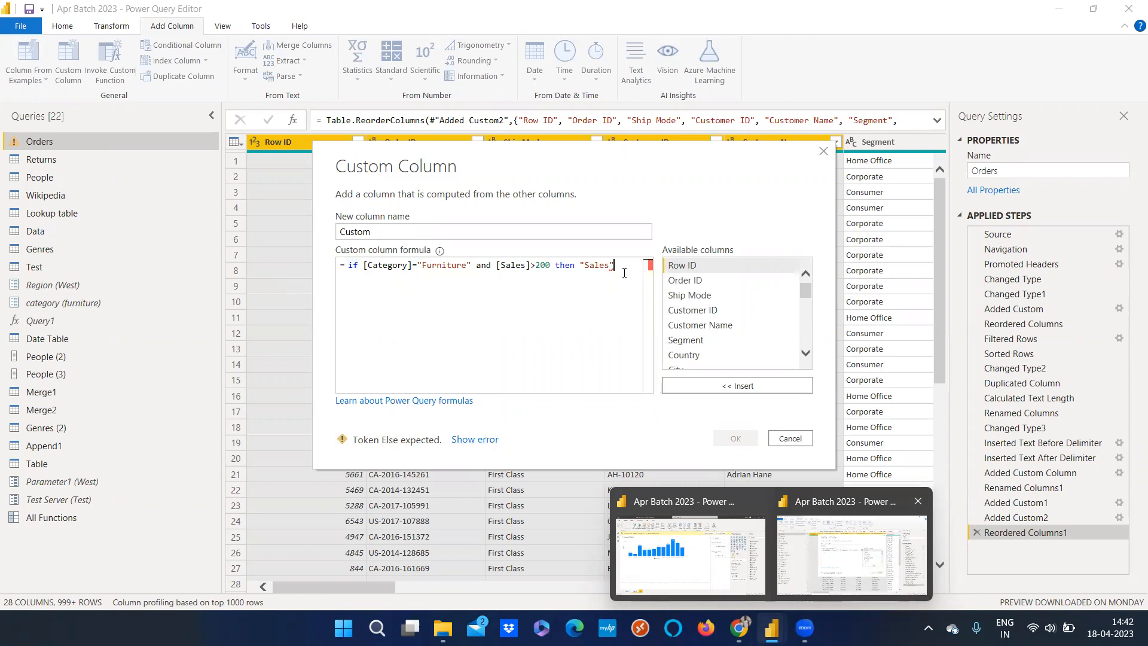
{"action": "left_click", "coordinate": [360, 265]}
{"action": "key", "text": "BackSpace"}
{"action": "key", "text": "BackSpace"}
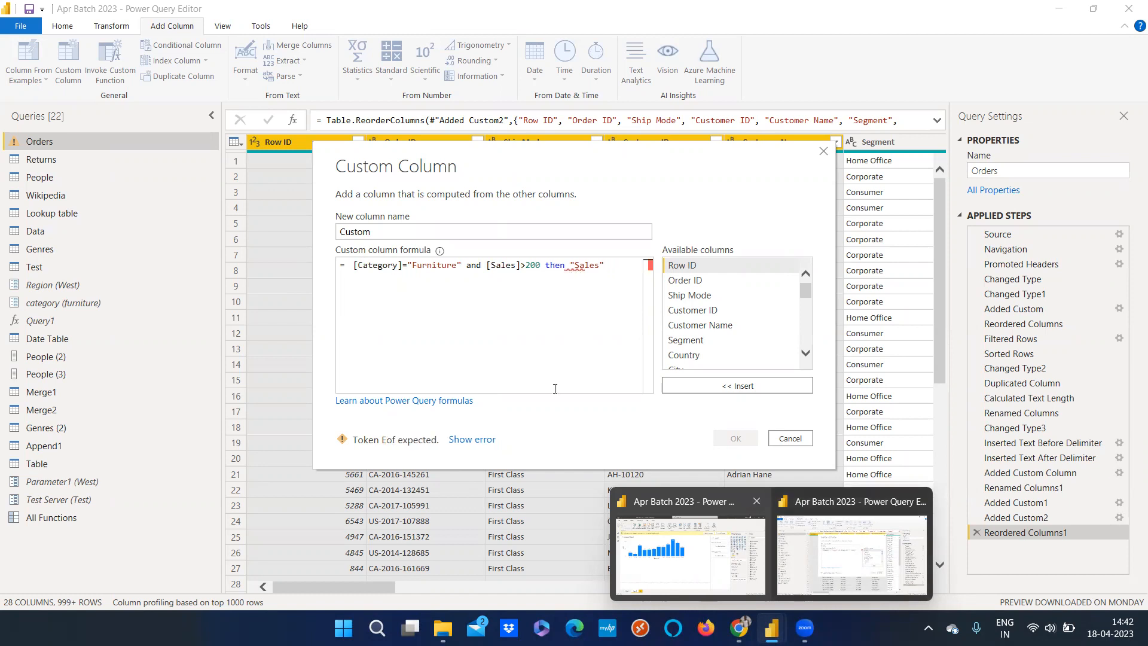
- Remove then "Sales" from the formula and create the column with [Category]="Furniture" and [Sales]>200
{"action": "left_click_drag", "start_coordinate": [608, 270], "coordinate": [546, 265]}
{"action": "key", "text": "BackSpace"}
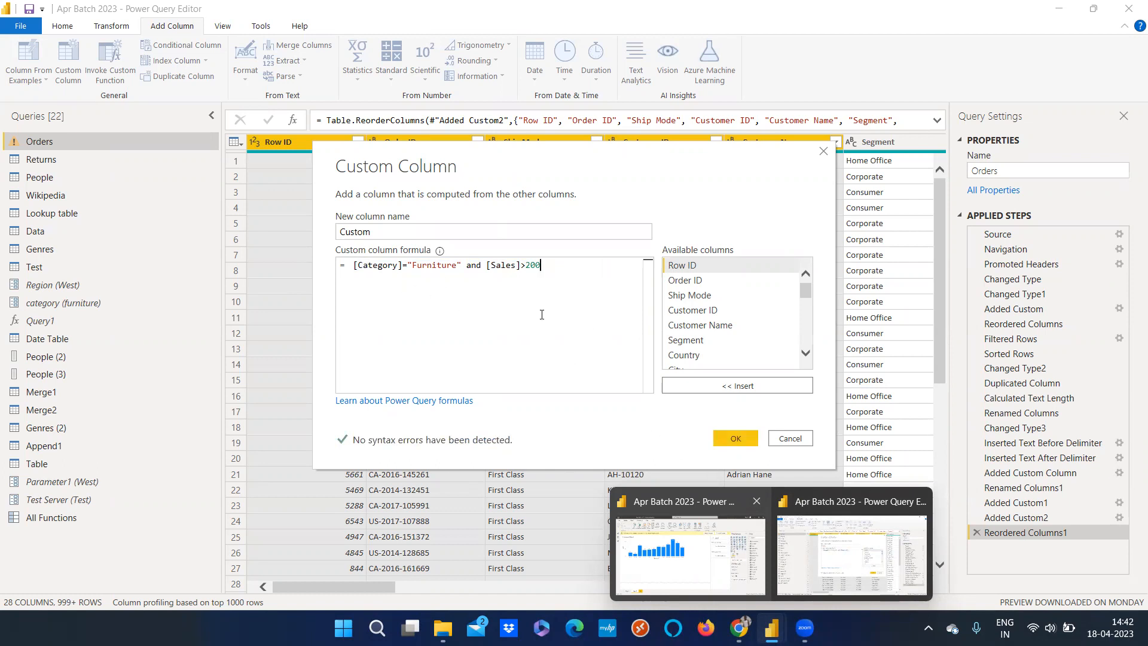
{"action": "left_click", "coordinate": [735, 438]}
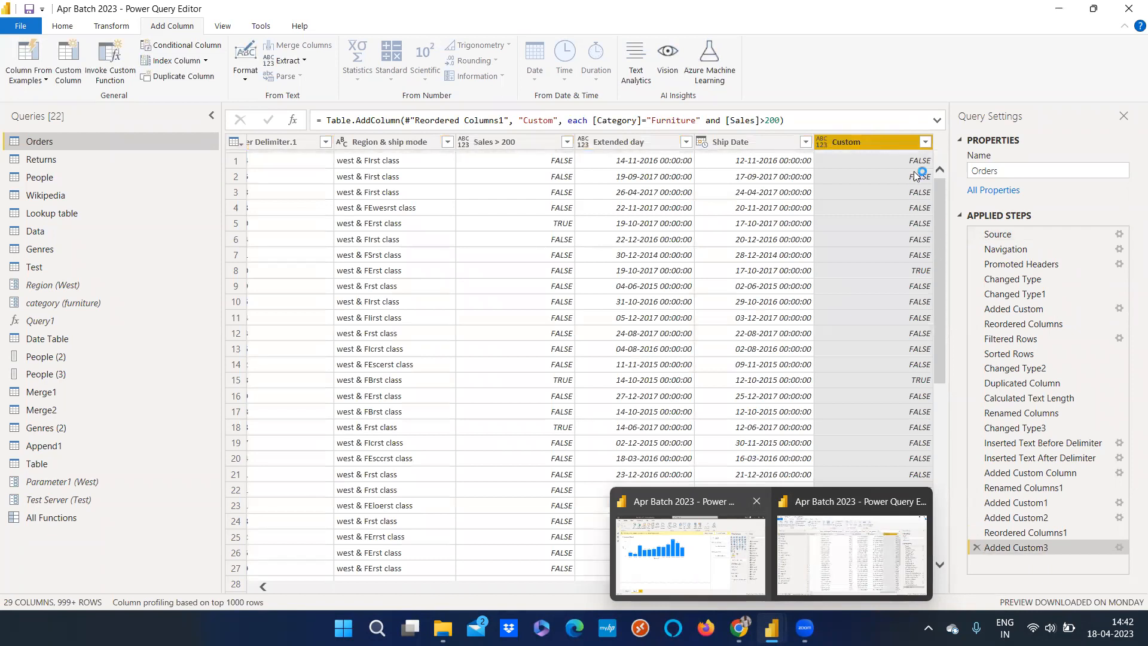
- Filter the Custom column to show only the TRUE rows
{"action": "left_click", "coordinate": [925, 143]}
{"action": "left_click", "coordinate": [767, 300]}
{"action": "left_click", "coordinate": [741, 327]}
{"action": "left_click", "coordinate": [851, 409]}
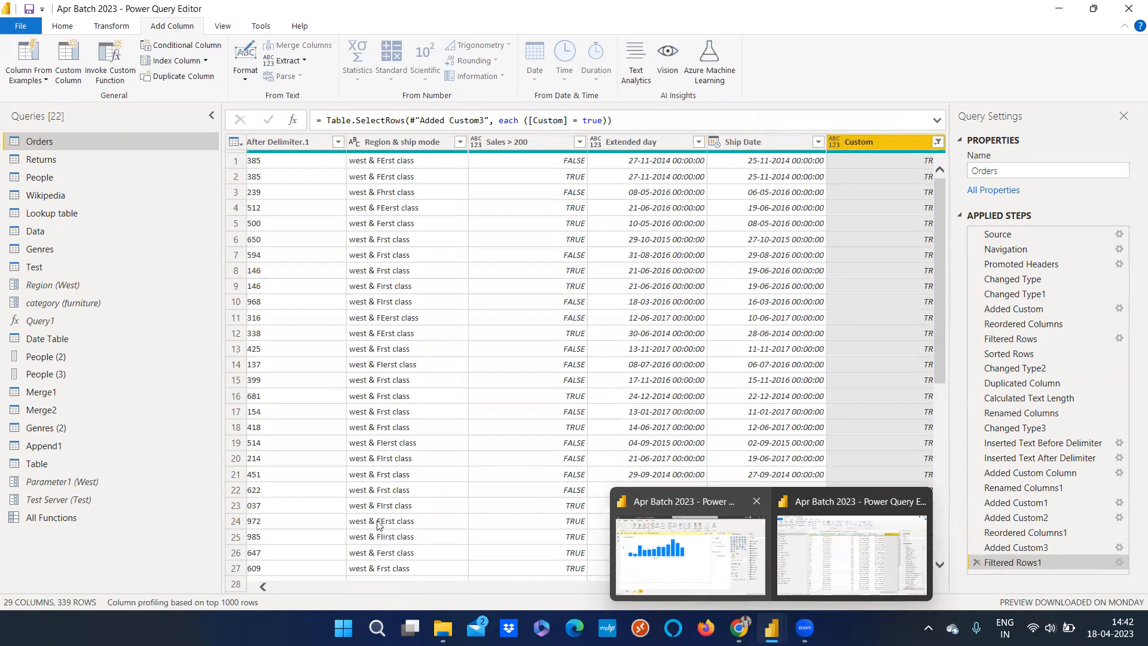
- Check which Category values the filtered Orders rows contain
{"action": "left_click_drag", "start_coordinate": [899, 587], "coordinate": [434, 573]}
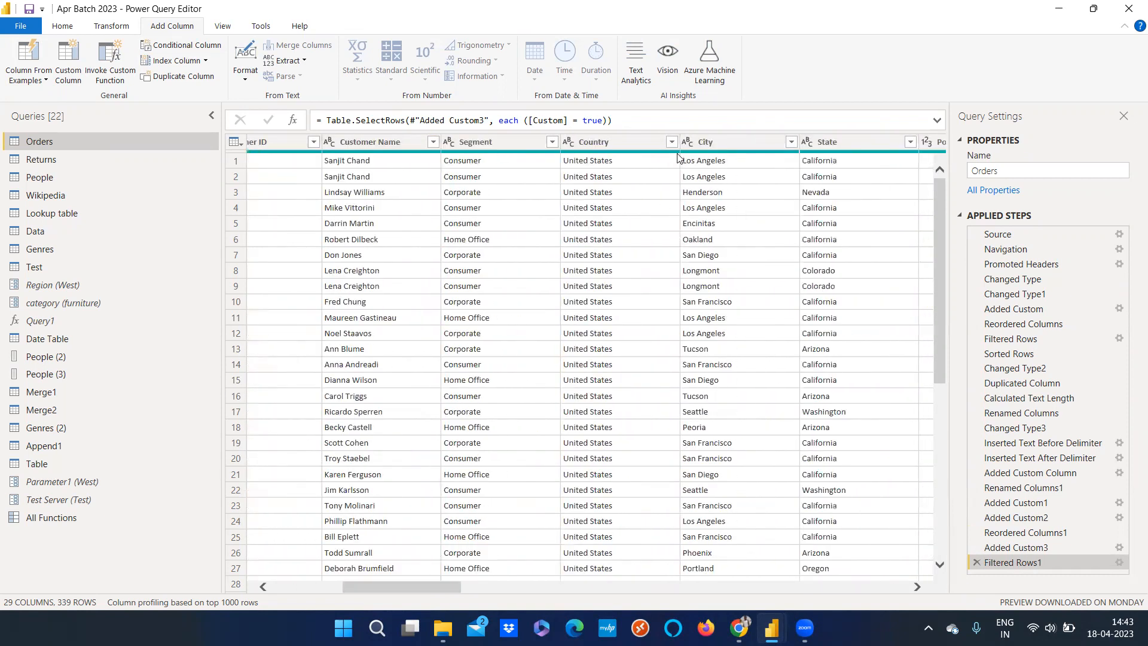
{"action": "left_click_drag", "start_coordinate": [421, 586], "coordinate": [574, 586]}
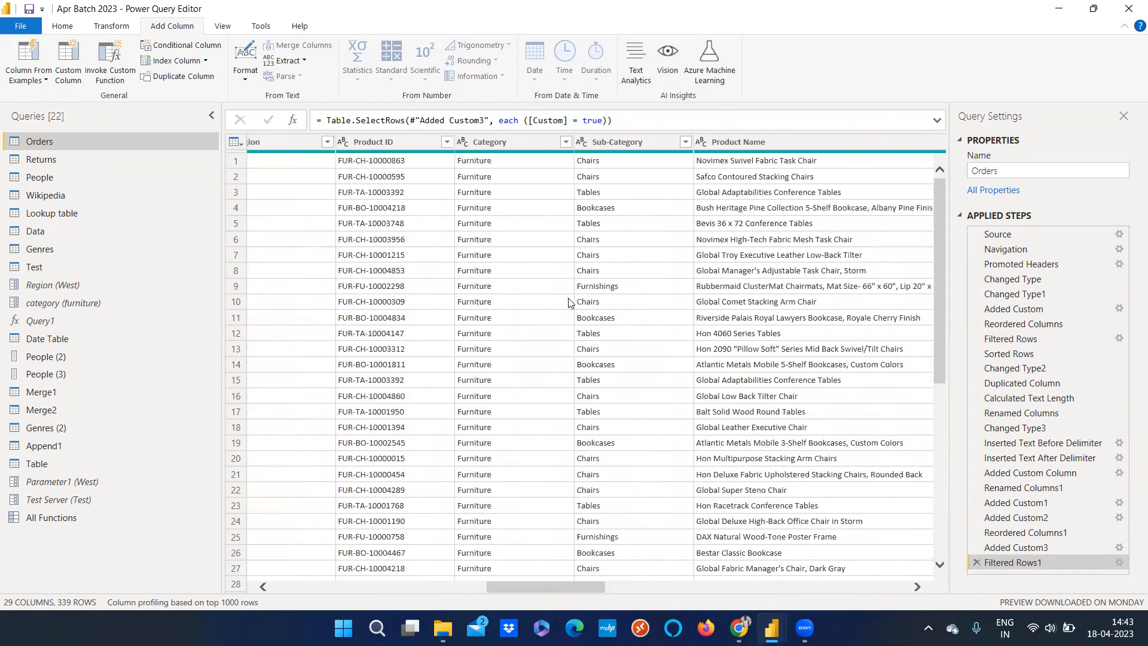
{"action": "left_click", "coordinate": [565, 141]}
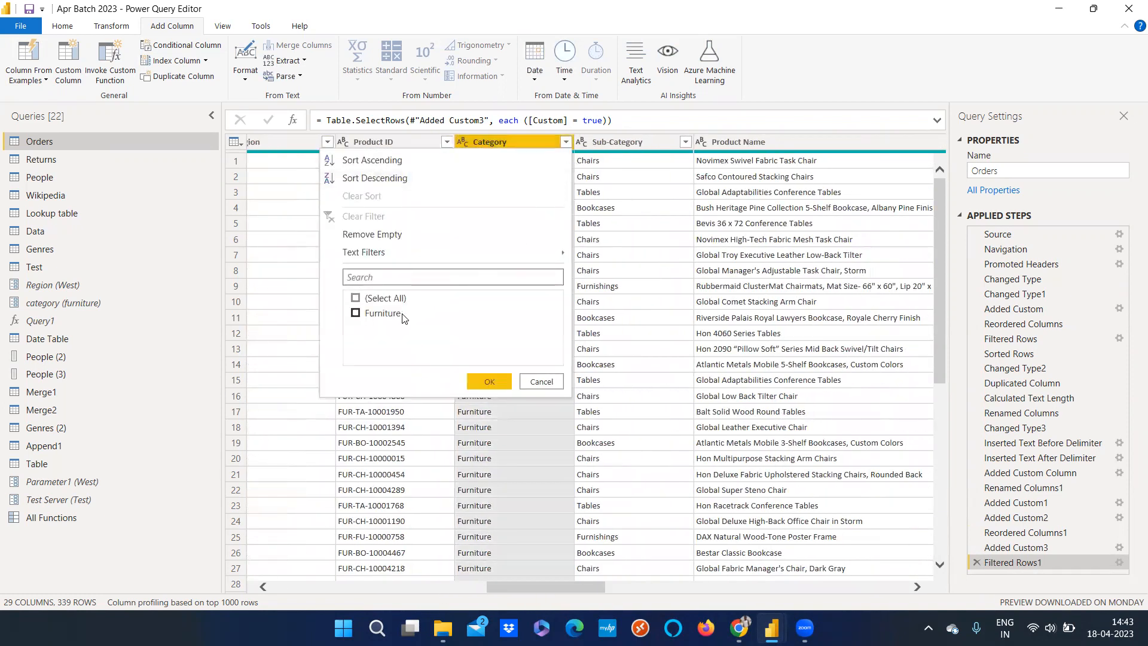
{"action": "left_click", "coordinate": [473, 383]}
{"action": "left_click_drag", "start_coordinate": [564, 586], "coordinate": [869, 592]}
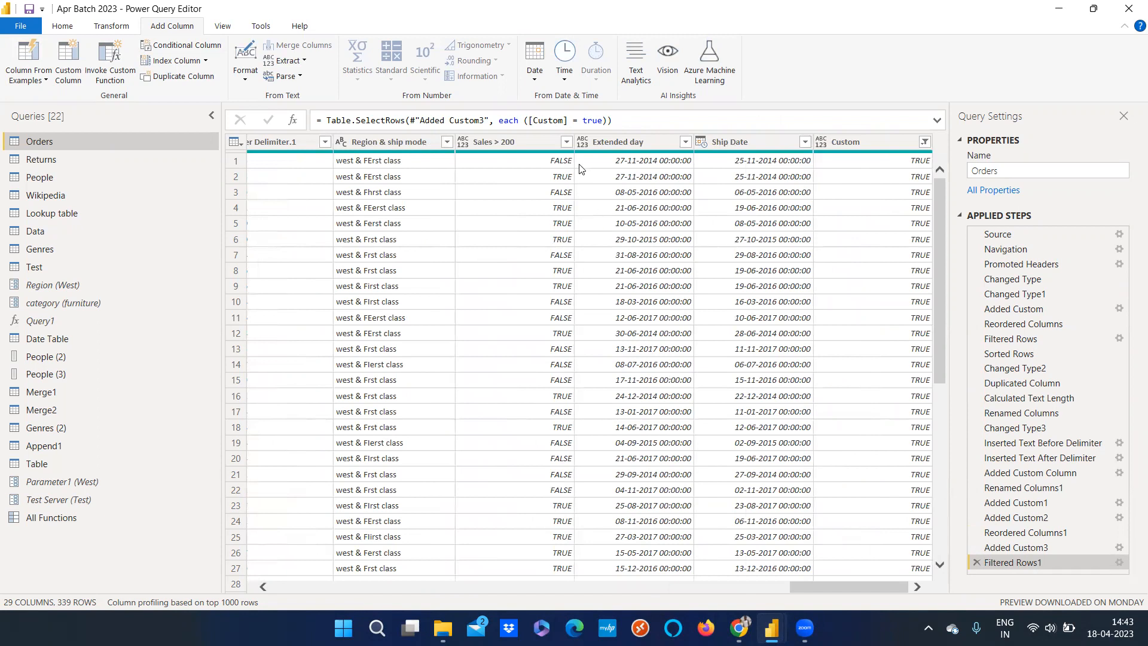
- Compare the Sales amounts of the filtered rows with the Custom column and review that column's filter options
{"action": "scroll", "coordinate": [840, 588], "scroll_direction": "left", "scroll_amount": 5}
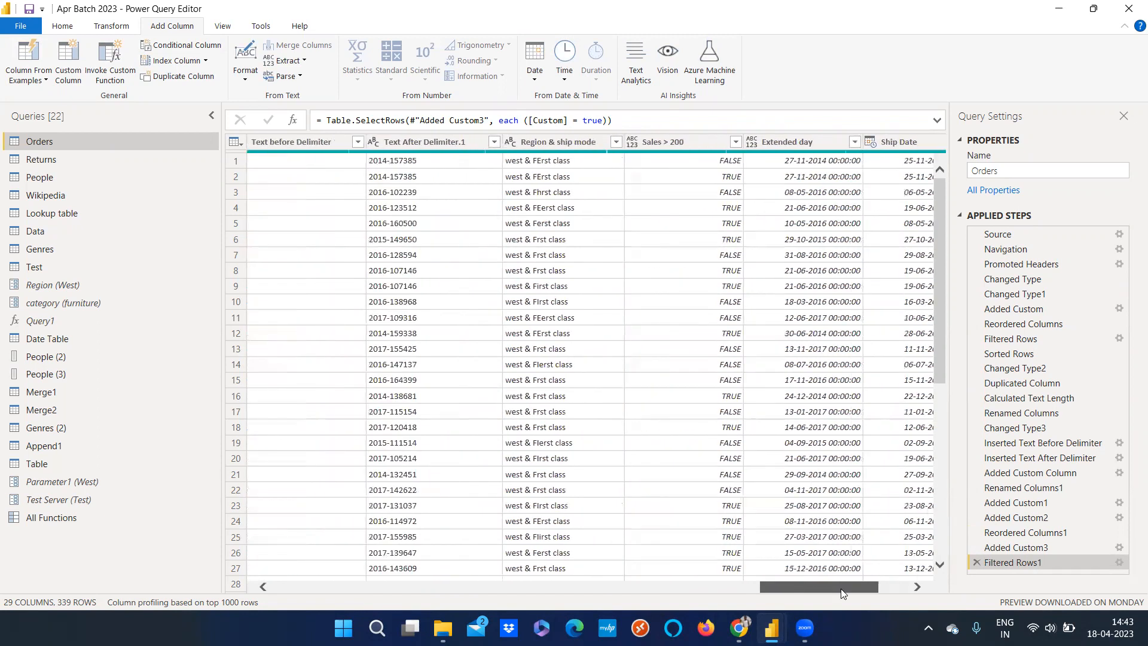
{"action": "scroll", "coordinate": [841, 588], "scroll_direction": "left", "scroll_amount": 3}
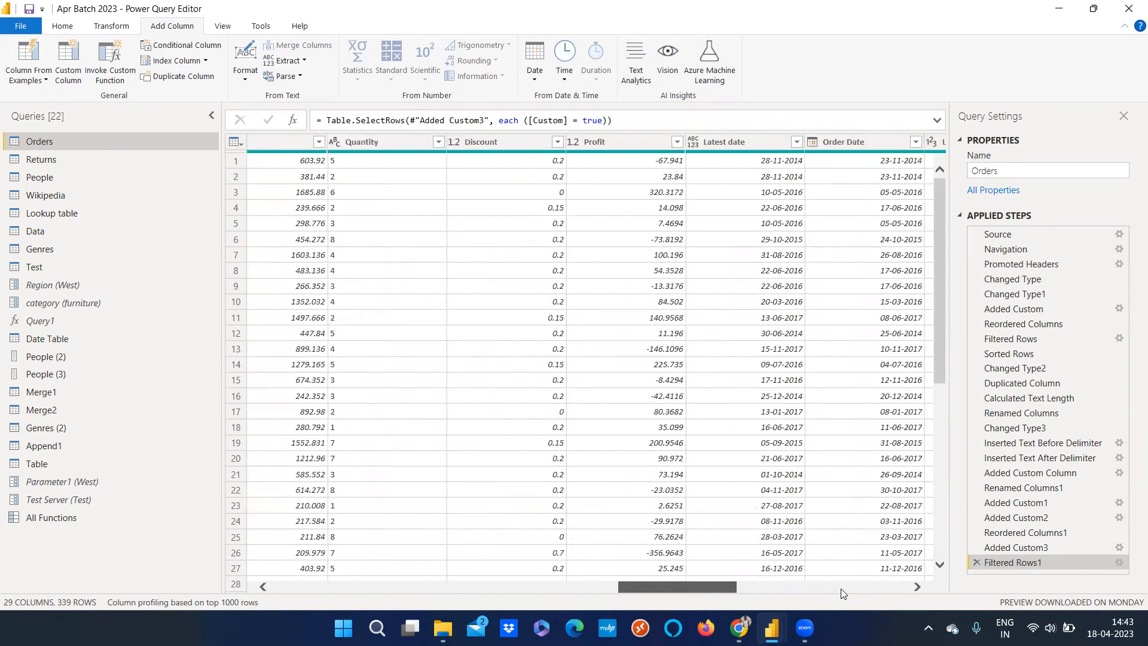
{"action": "scroll", "coordinate": [841, 589], "scroll_direction": "left", "scroll_amount": 2}
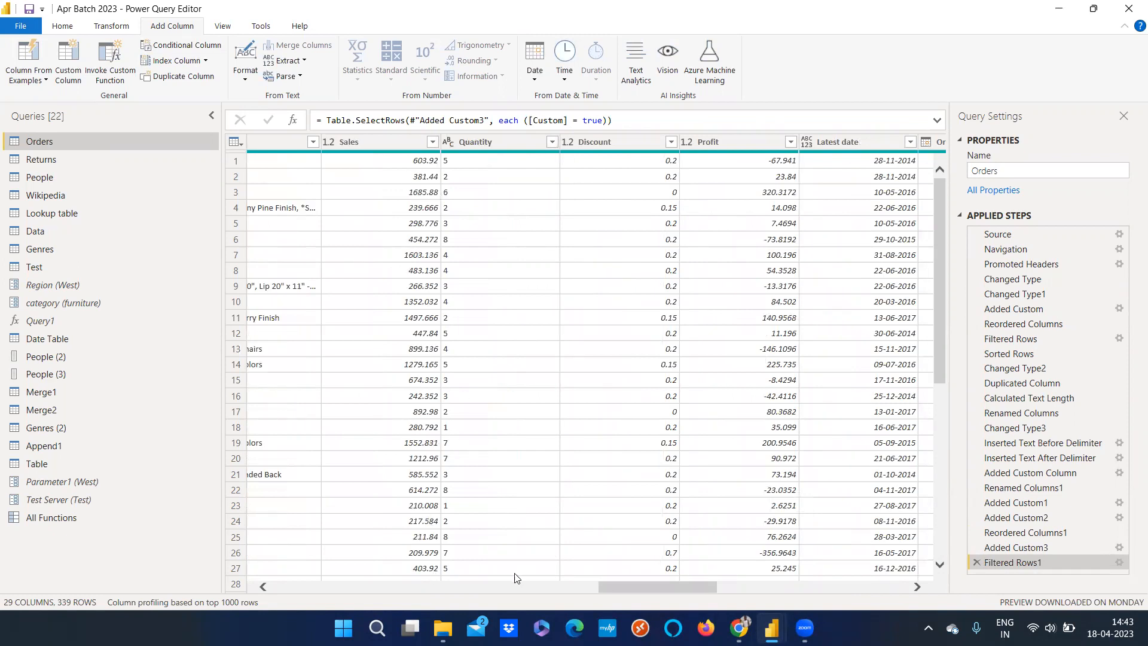
{"action": "left_click_drag", "start_coordinate": [597, 588], "coordinate": [790, 589]}
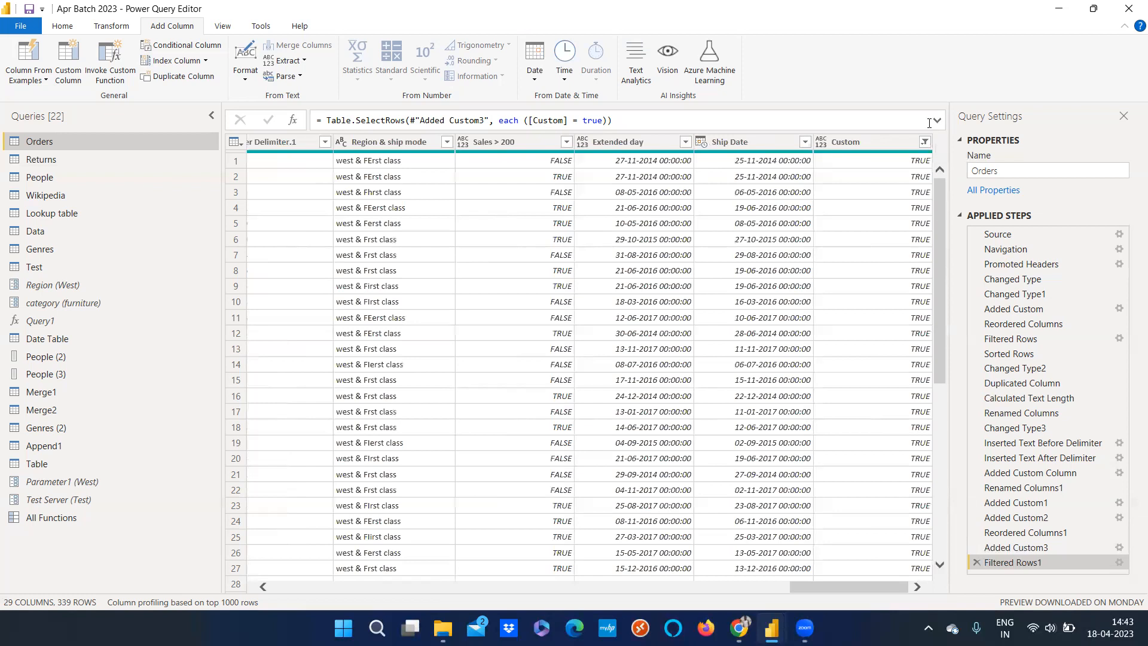
{"action": "left_click", "coordinate": [925, 145]}
{"action": "left_click", "coordinate": [925, 143]}
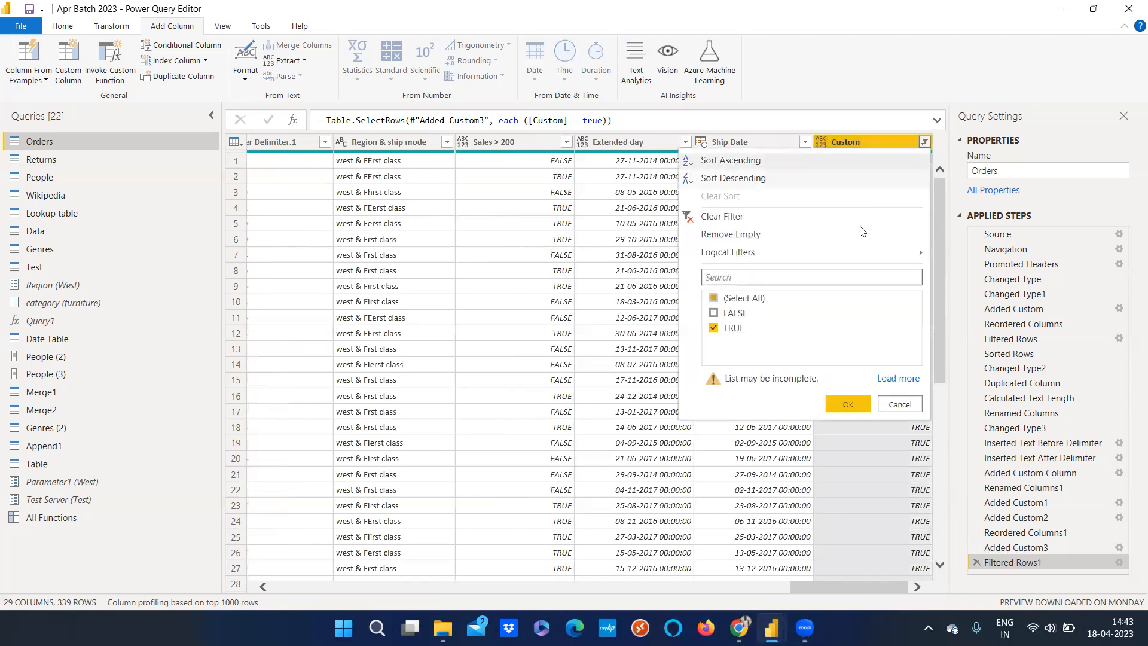
{"action": "left_click", "coordinate": [748, 230]}
{"action": "left_click", "coordinate": [938, 142]}
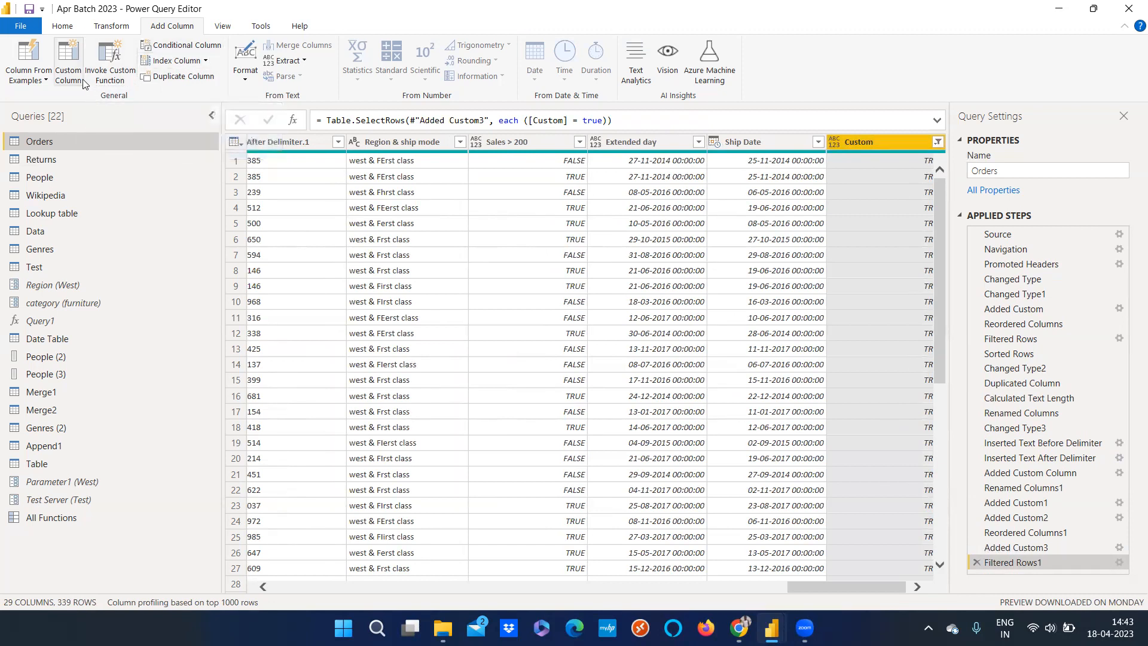
- Start a conditional column whose condition tests whether Country equals US
{"action": "left_click", "coordinate": [181, 44]}
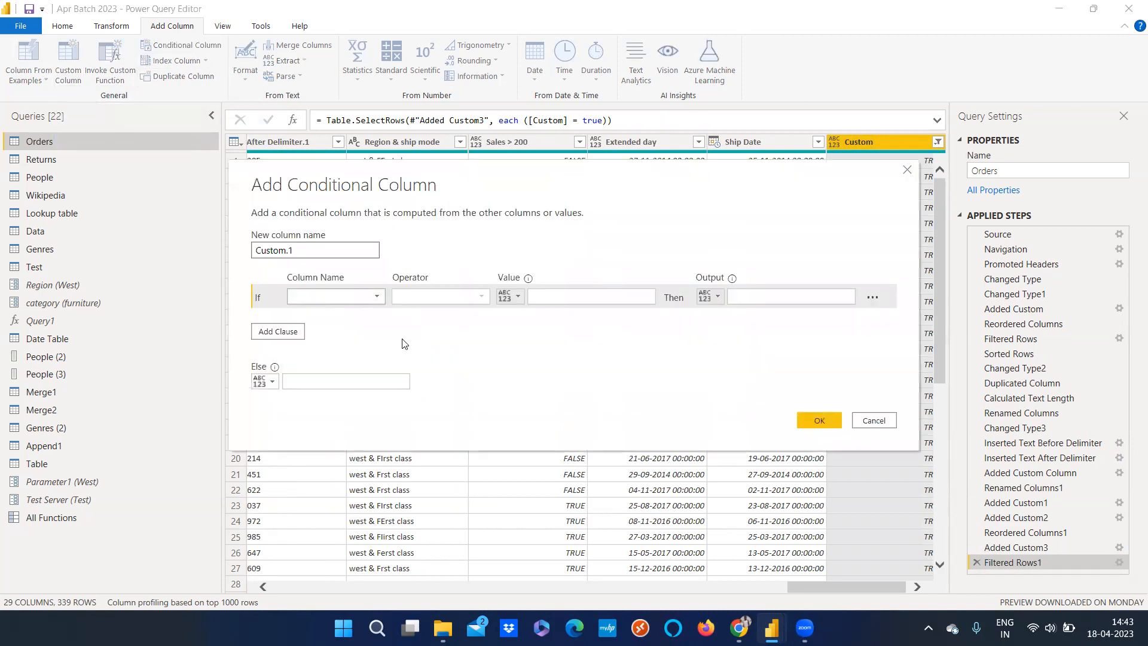
{"action": "left_click", "coordinate": [323, 298]}
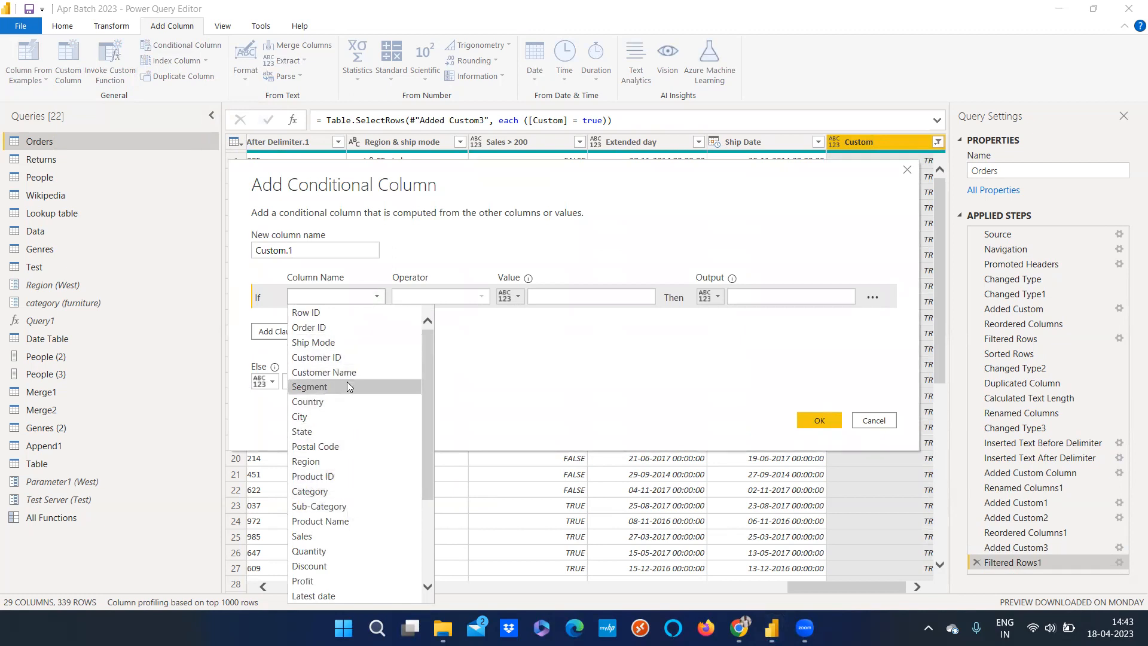
{"action": "scroll", "coordinate": [357, 505], "scroll_direction": "down", "scroll_amount": 3}
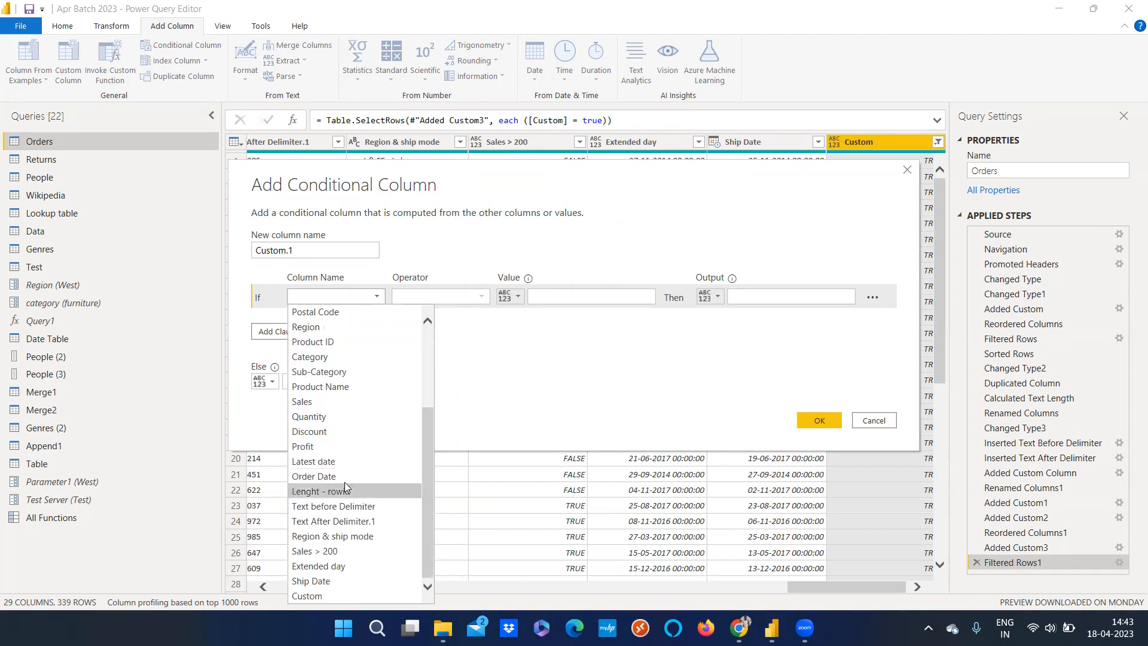
{"action": "scroll", "coordinate": [344, 482], "scroll_direction": "up", "scroll_amount": 3}
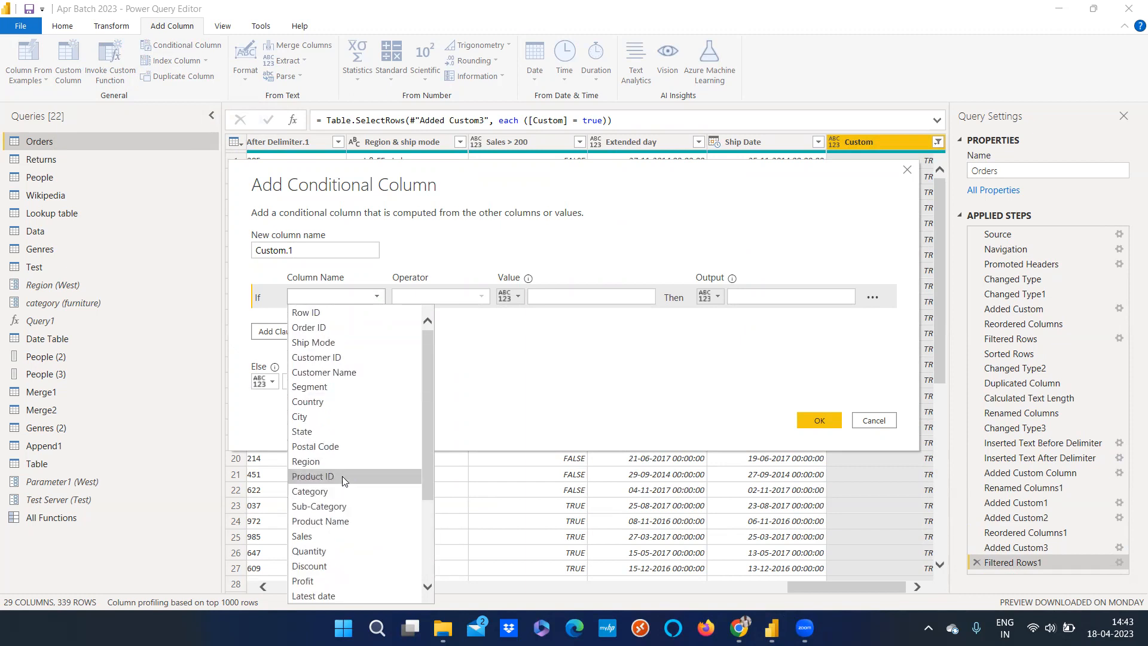
{"action": "left_click", "coordinate": [331, 400]}
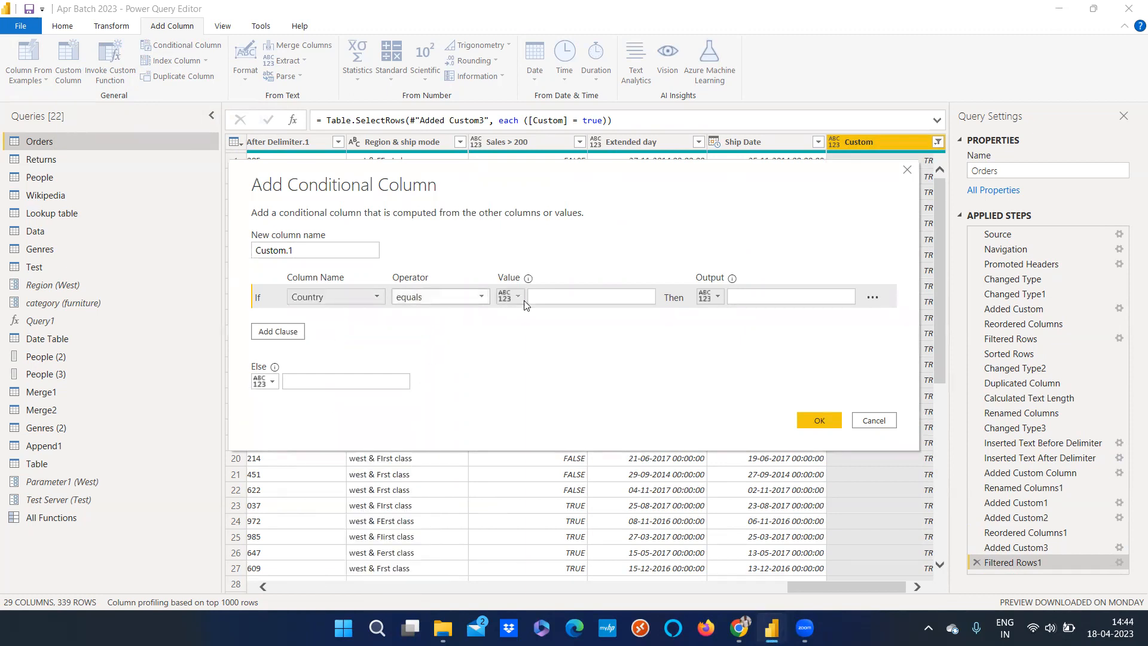
{"action": "left_click", "coordinate": [646, 302]}
{"action": "type", "text": "UA"}
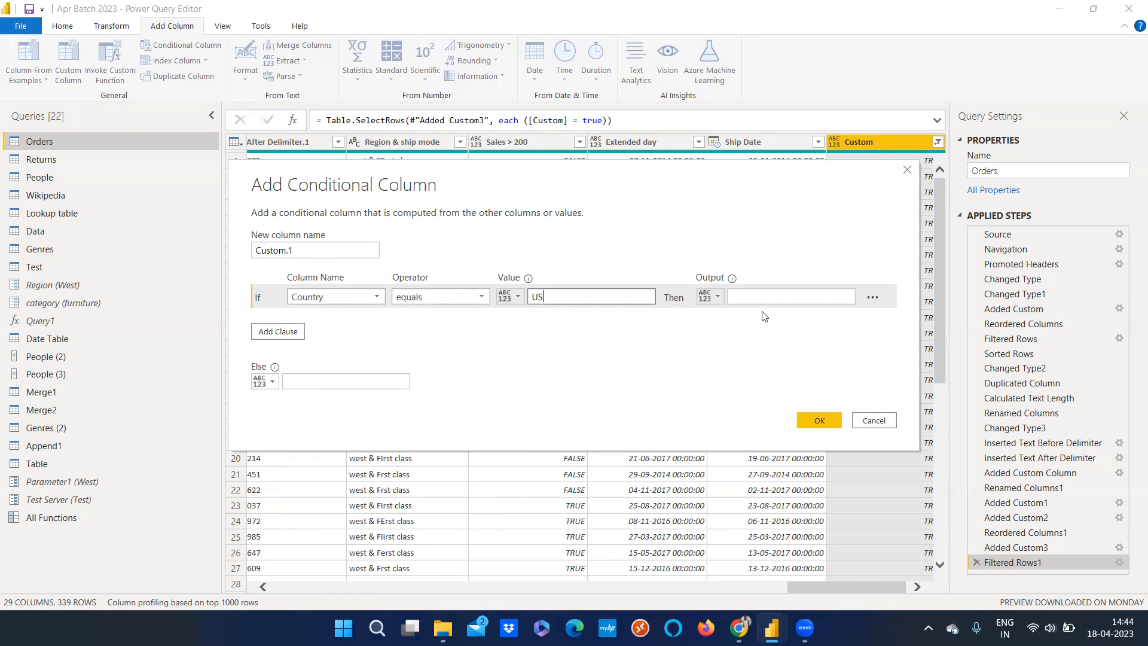
- Set the output to United States and the else value to Canada, and create the column as Full Name of Country
{"action": "left_click", "coordinate": [784, 303]}
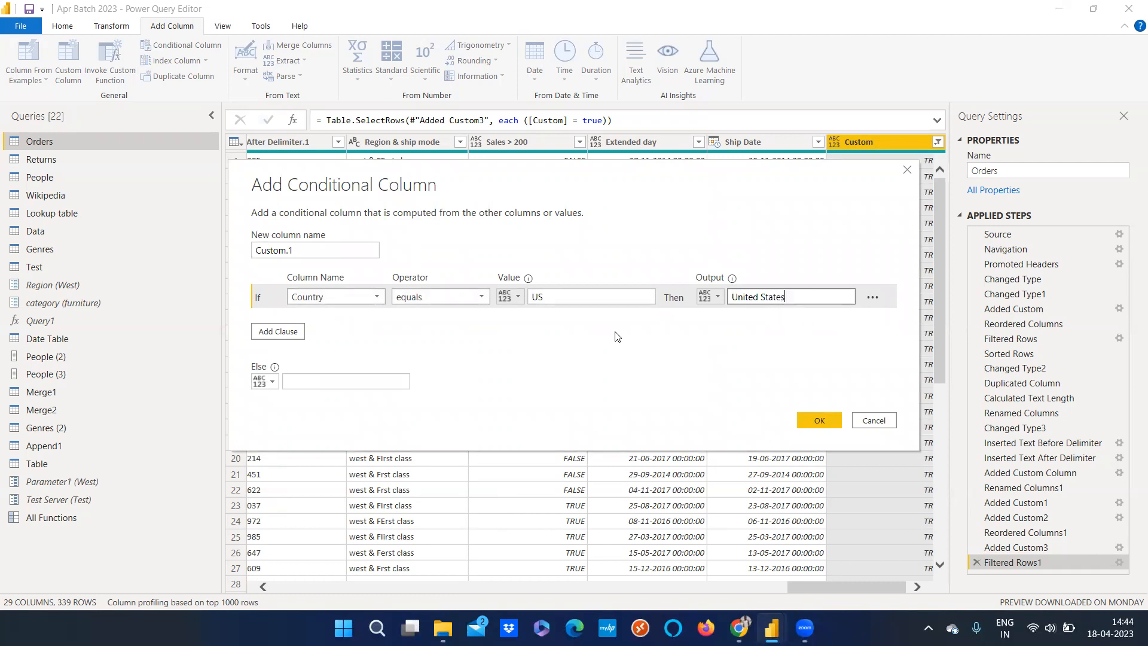
{"action": "left_click", "coordinate": [299, 379]}
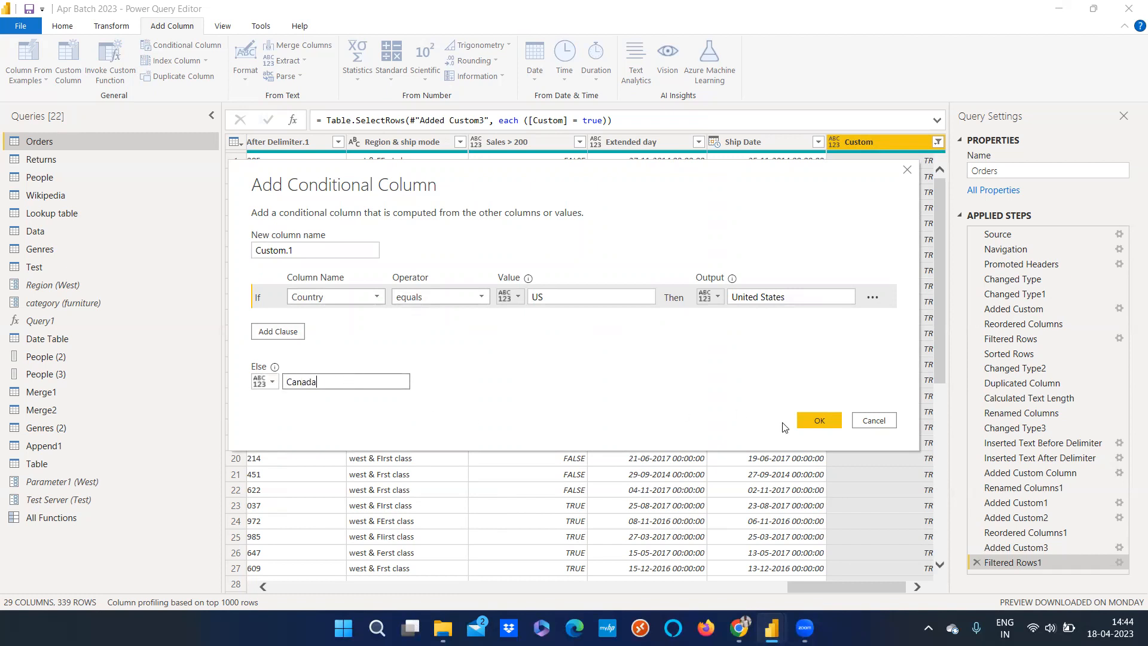
{"action": "left_click", "coordinate": [320, 254]}
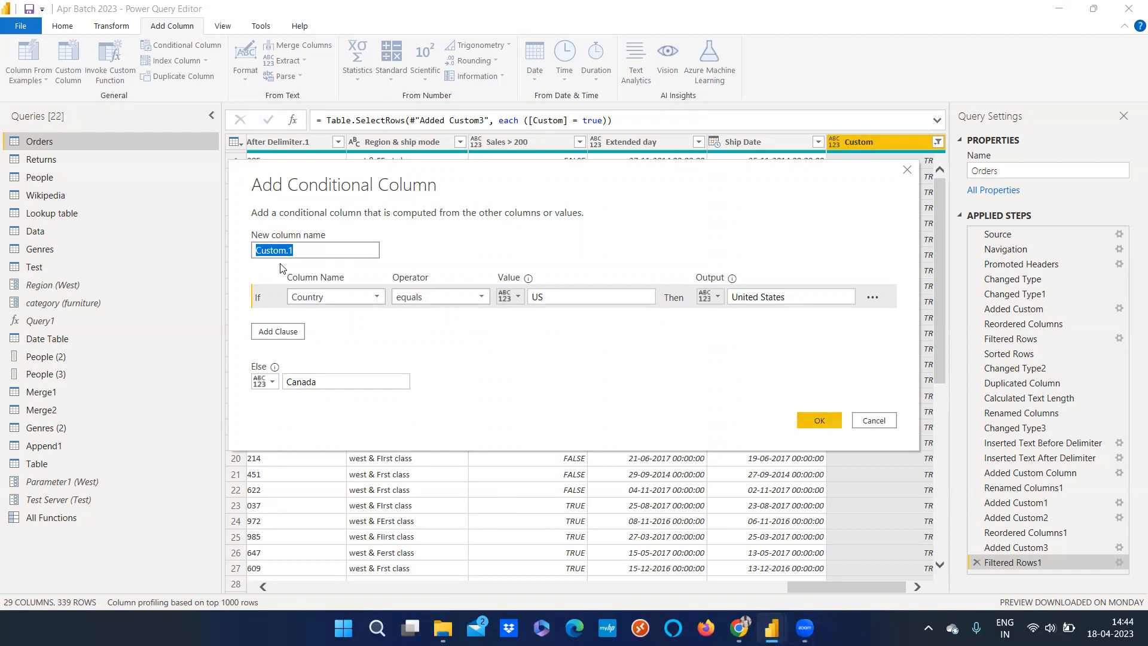
{"action": "type", "text": "Full Name of Country"}
{"action": "left_click", "coordinate": [819, 420]}
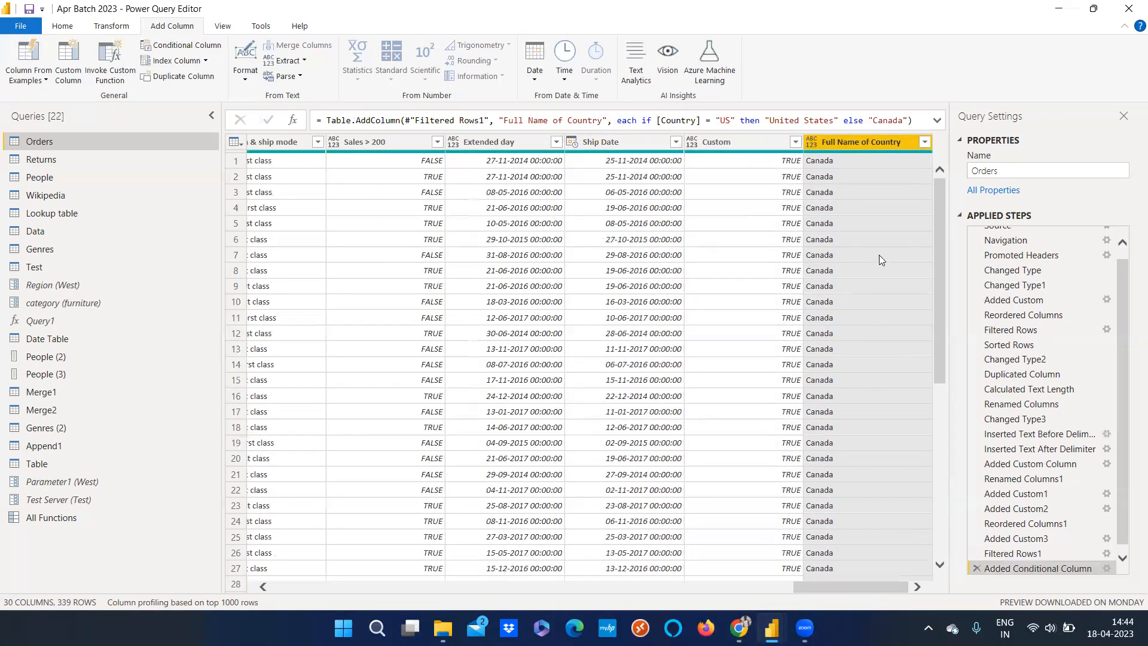
- Check the distinct values of Full Name of Country and delete the Filtered Rows1 step from the query
{"action": "left_click", "coordinate": [924, 143]}
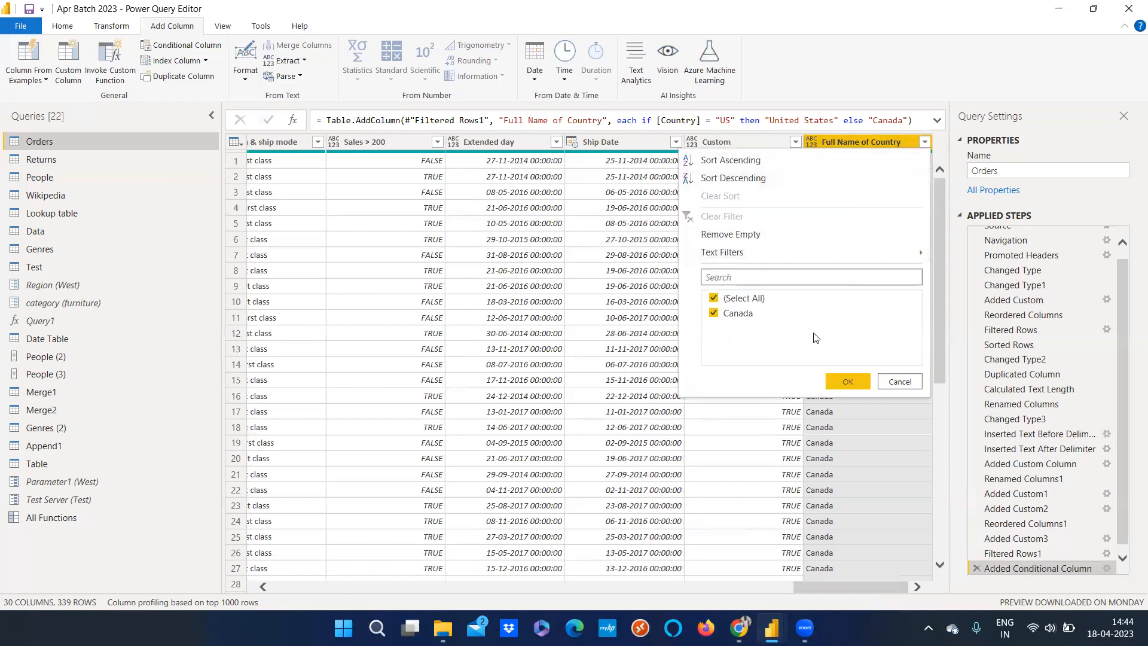
{"action": "left_click", "coordinate": [848, 445]}
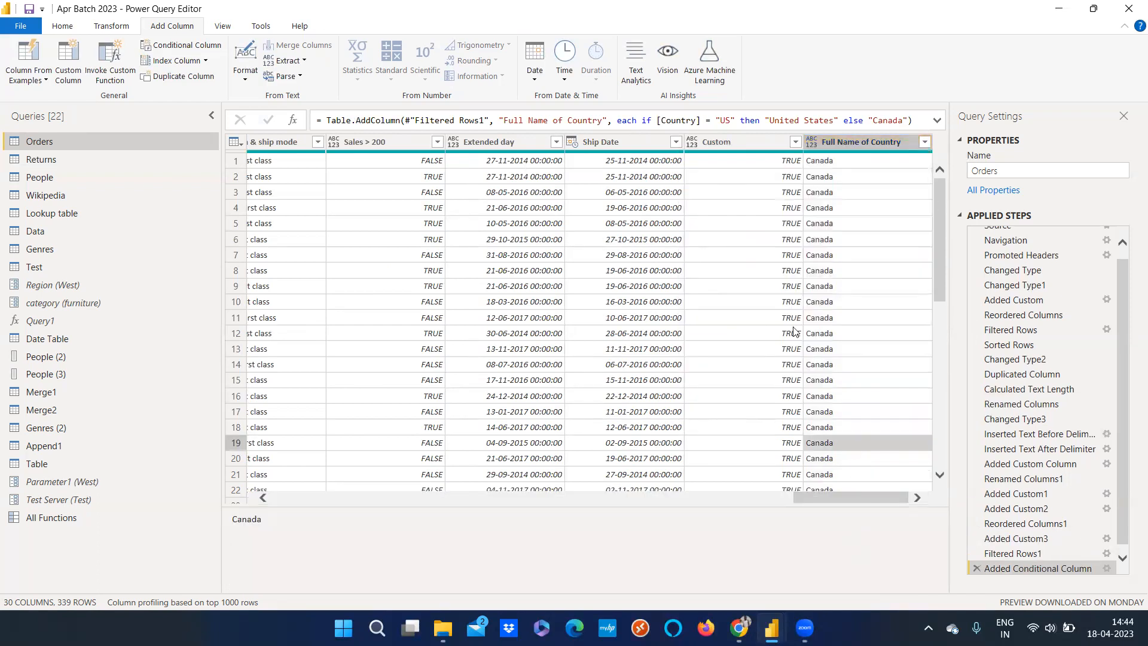
{"action": "left_click", "coordinate": [975, 553]}
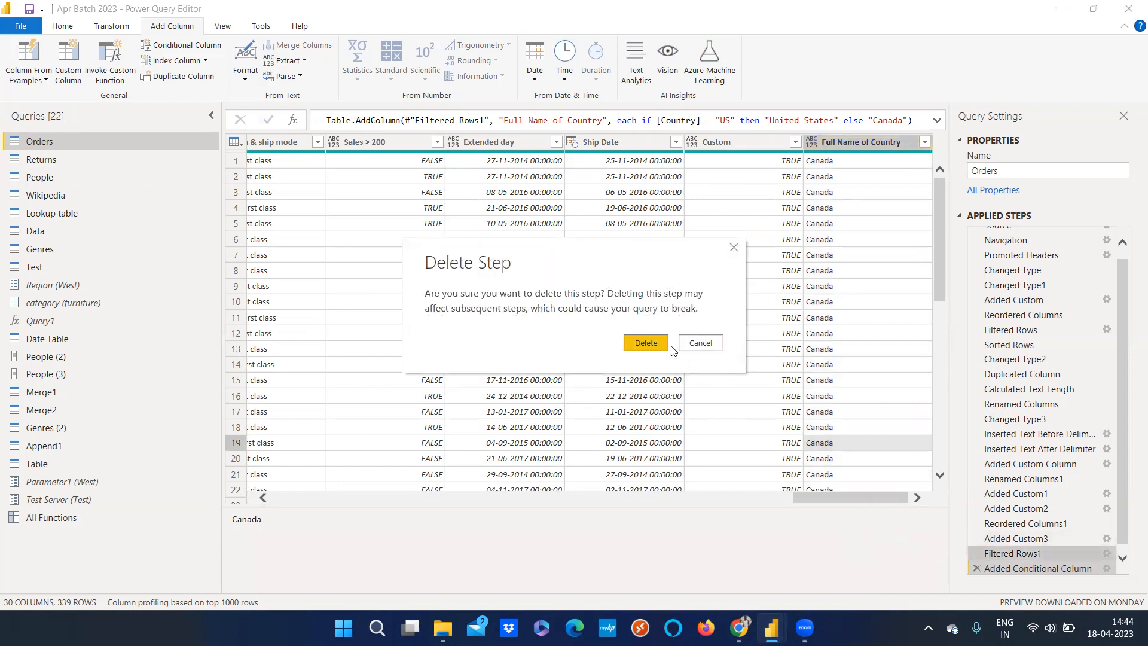
{"action": "left_click", "coordinate": [713, 341]}
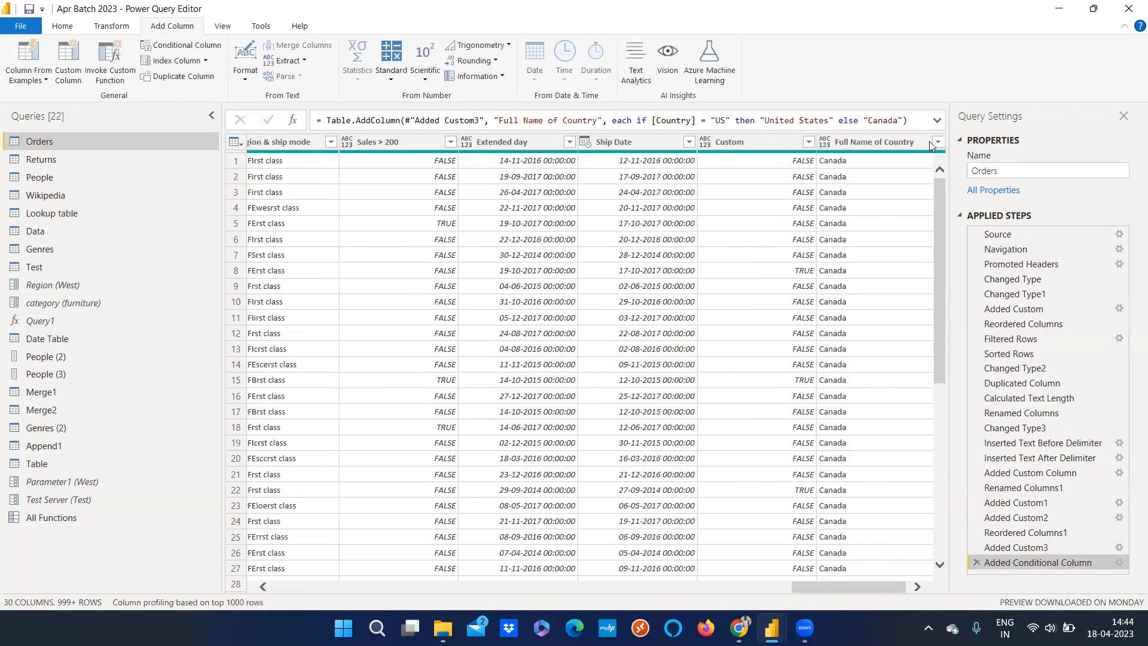
- Recheck the distinct values of Full Name of Country and delete the earlier Filtered Rows step from the query
{"action": "left_click", "coordinate": [903, 141]}
{"action": "left_click", "coordinate": [925, 143]}
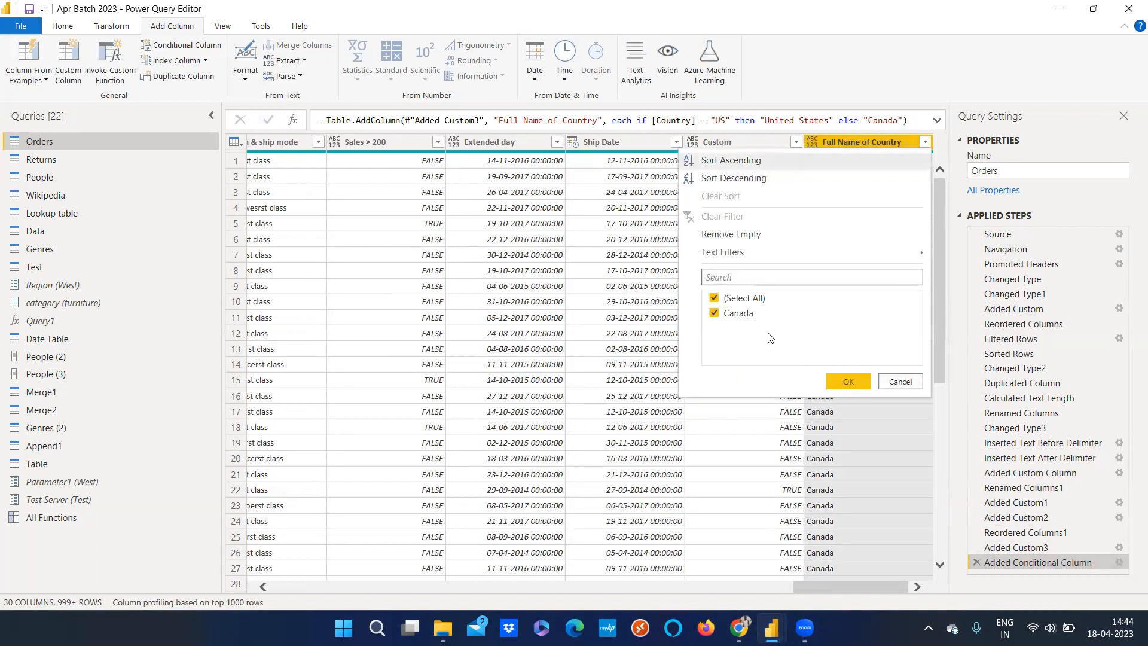
{"action": "left_click", "coordinate": [994, 596]}
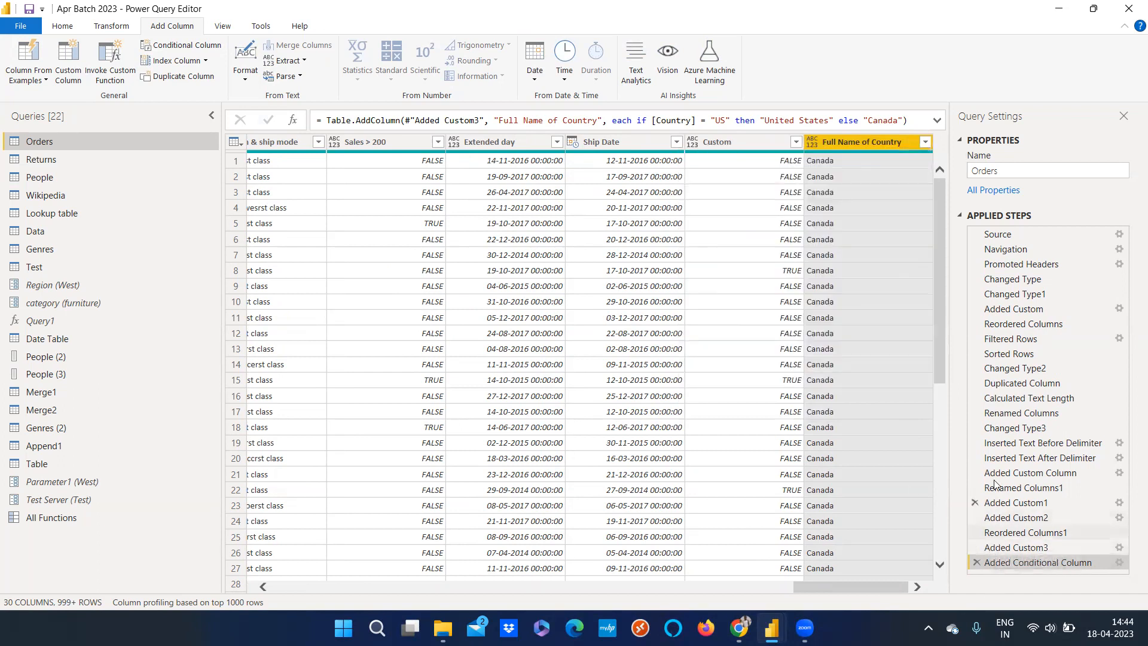
{"action": "left_click", "coordinate": [975, 339]}
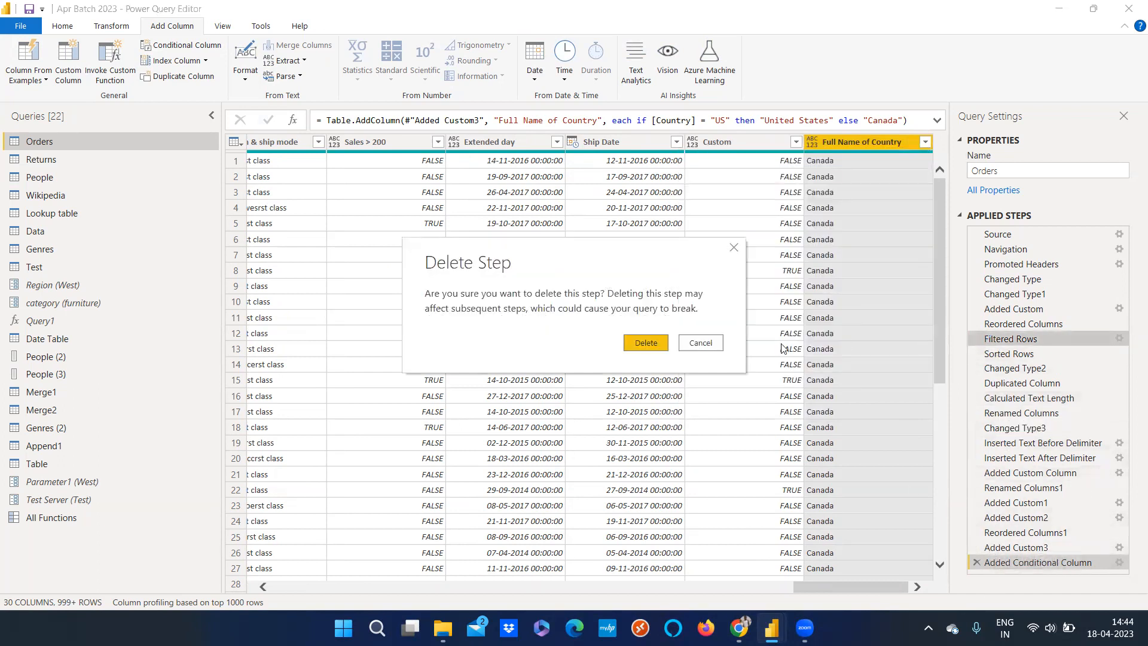
{"action": "left_click", "coordinate": [643, 343]}
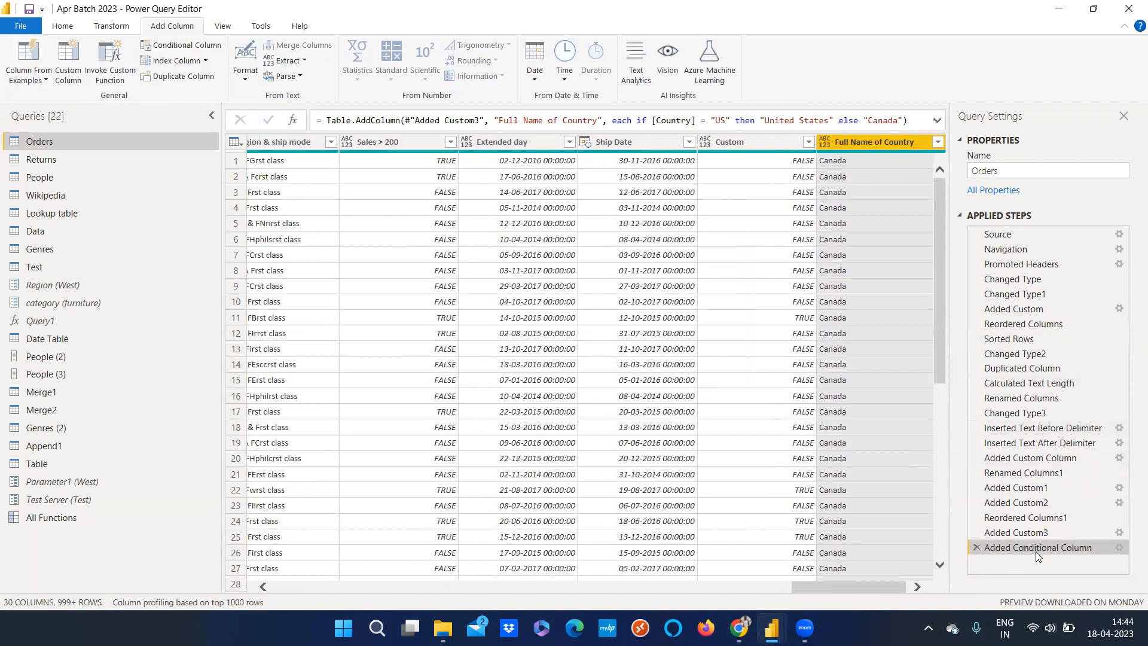
- Load the complete list of distinct values in the Full Name of Country filter and review it
{"action": "left_click", "coordinate": [938, 142]}
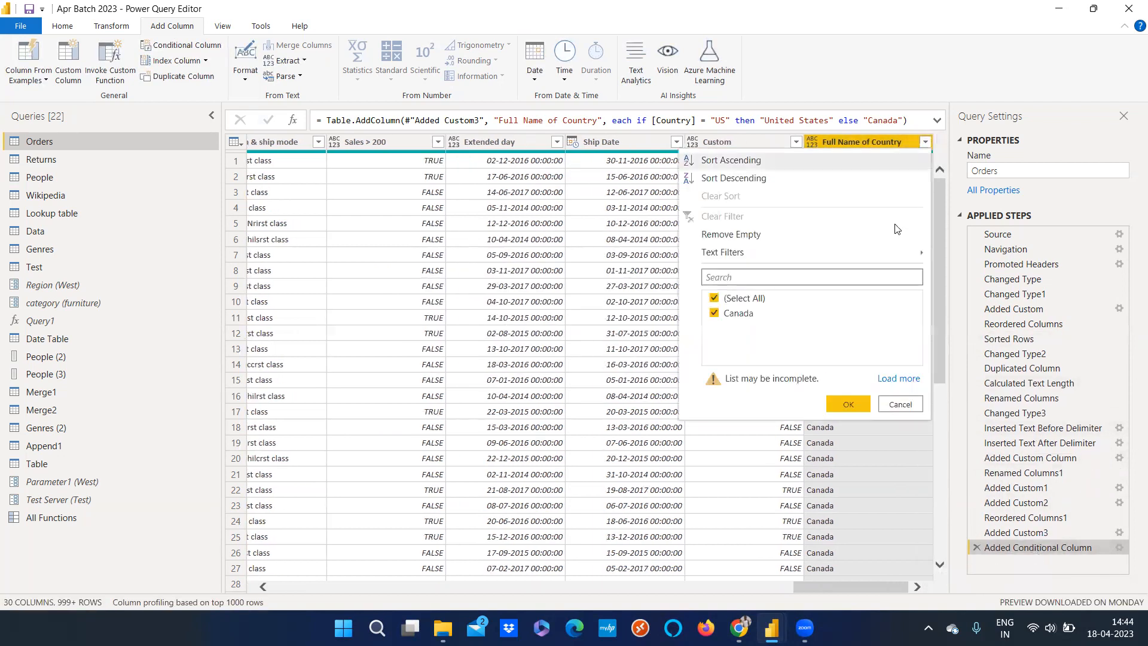
{"action": "left_click", "coordinate": [895, 378]}
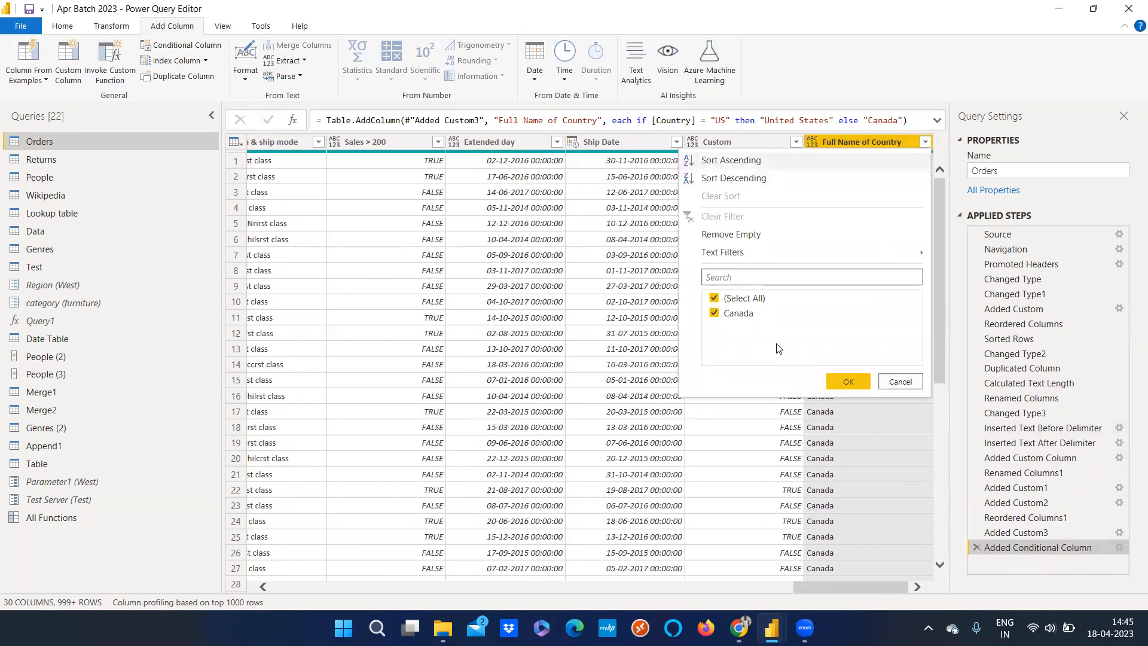
{"action": "left_click", "coordinate": [872, 142]}
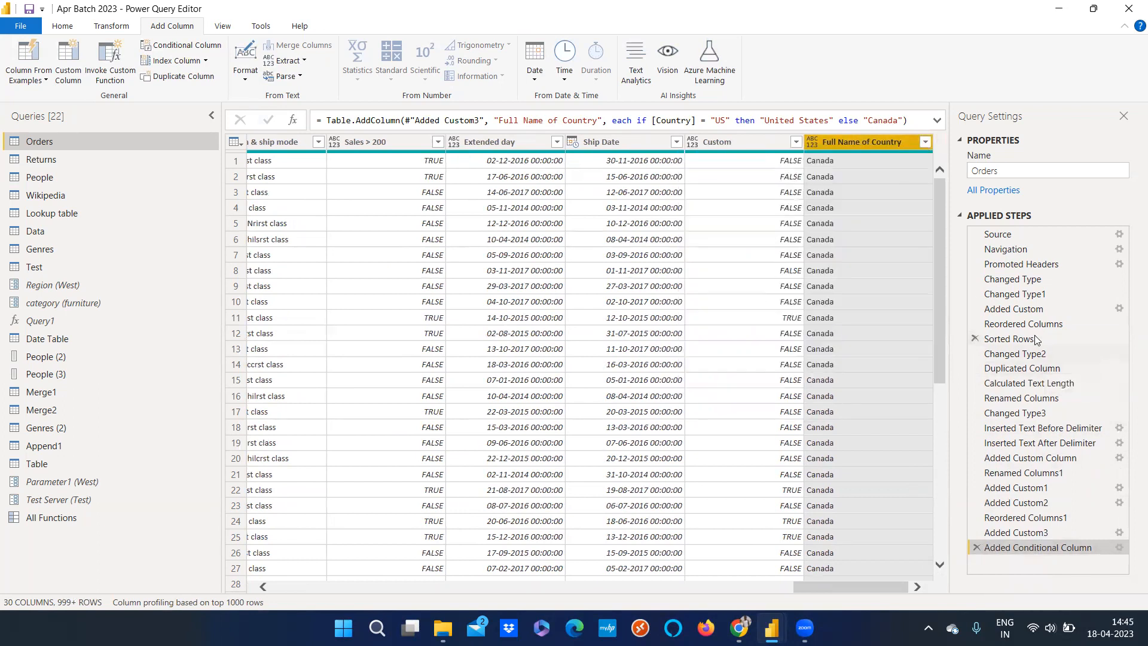
{"action": "left_click_drag", "start_coordinate": [857, 587], "coordinate": [336, 587]}
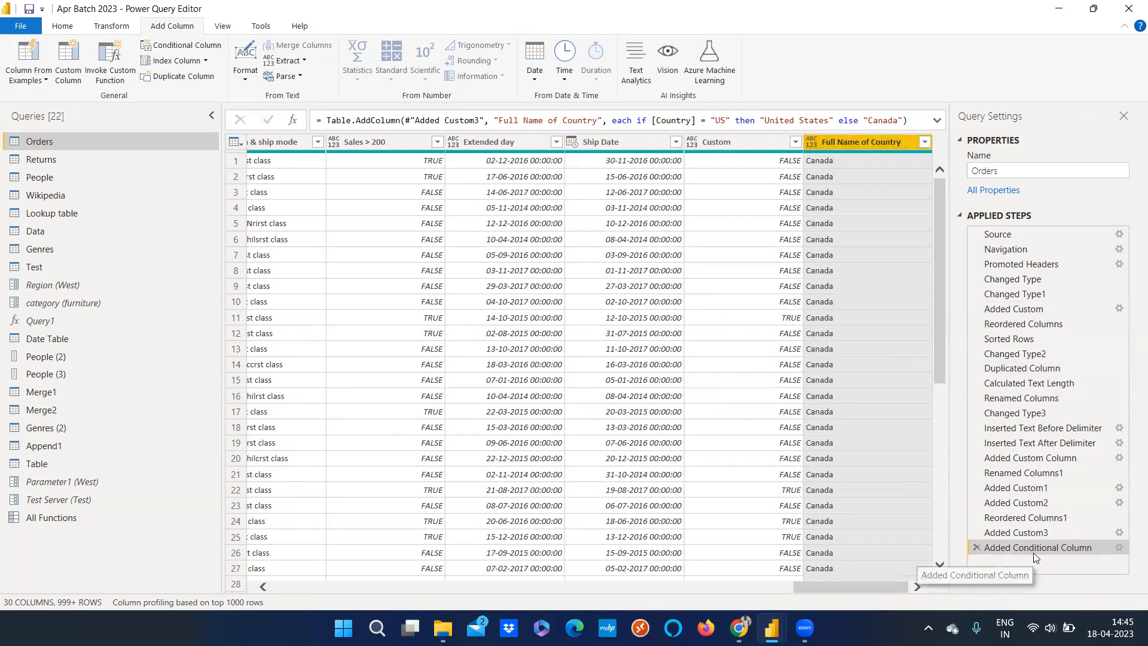
- Load the complete list of Country values and filter out the null rows, keeping only United States
{"action": "double_click", "coordinate": [1032, 550]}
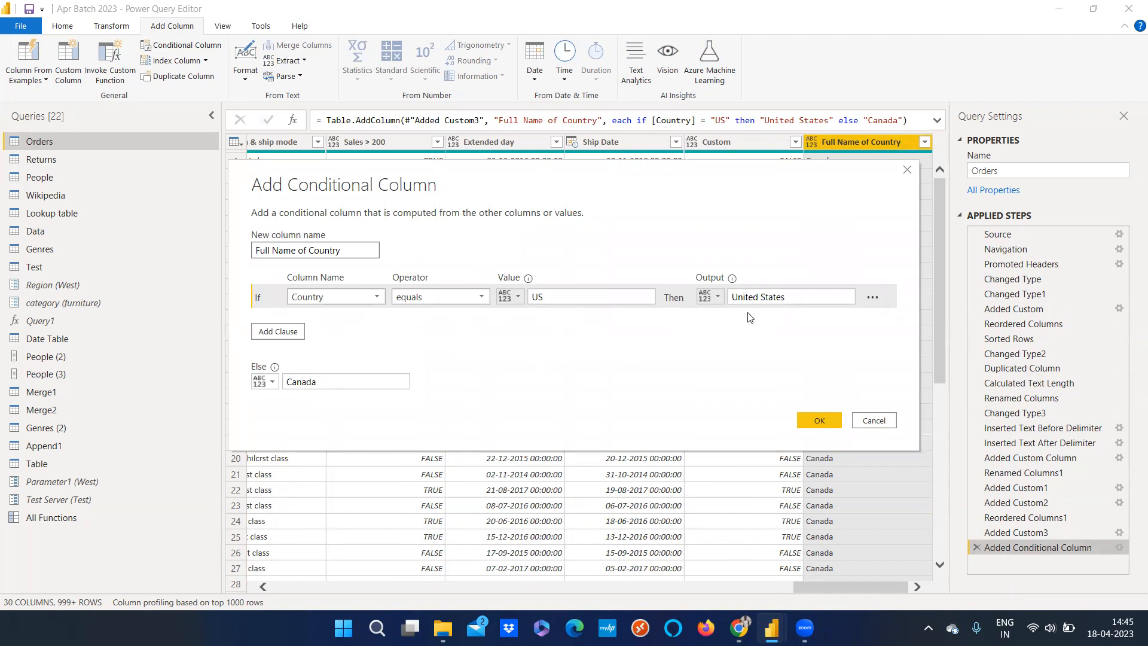
{"action": "left_click", "coordinate": [818, 421]}
{"action": "left_click_drag", "start_coordinate": [837, 586], "coordinate": [433, 583]}
{"action": "left_click", "coordinate": [495, 141]}
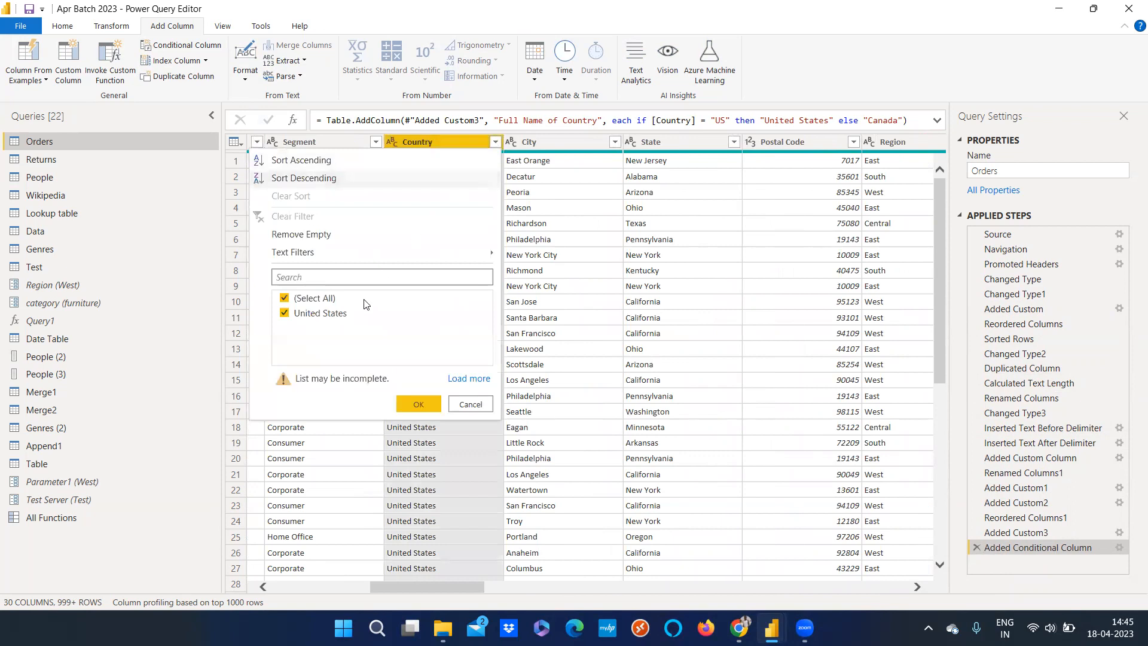
{"action": "left_click", "coordinate": [468, 378]}
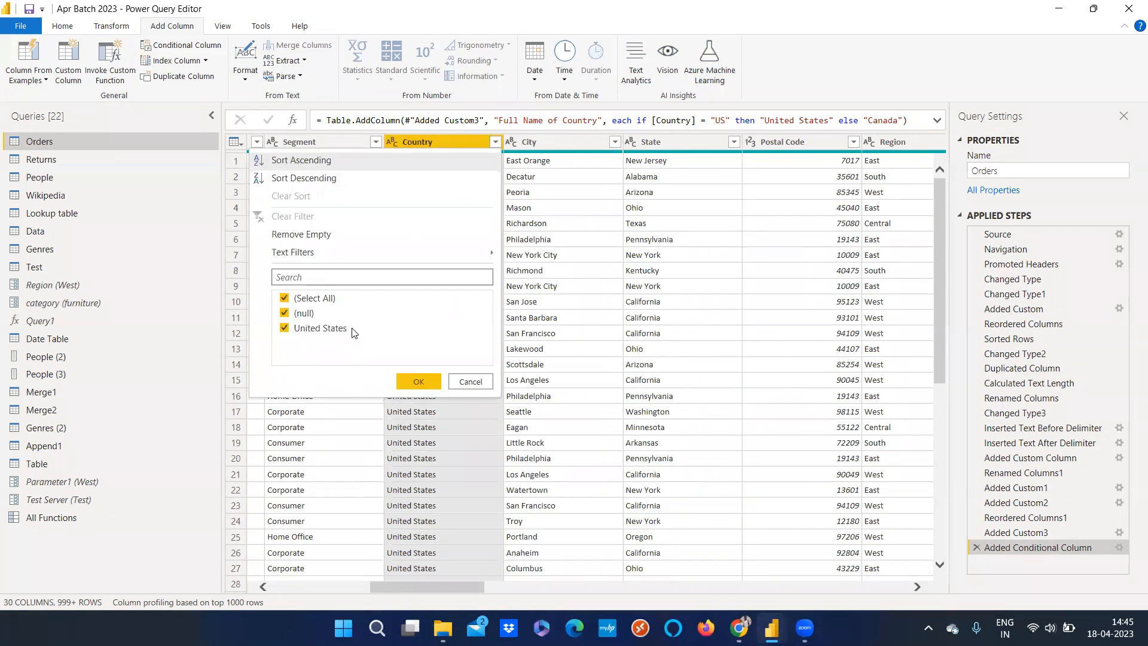
{"action": "left_click", "coordinate": [303, 313]}
{"action": "left_click", "coordinate": [418, 381]}
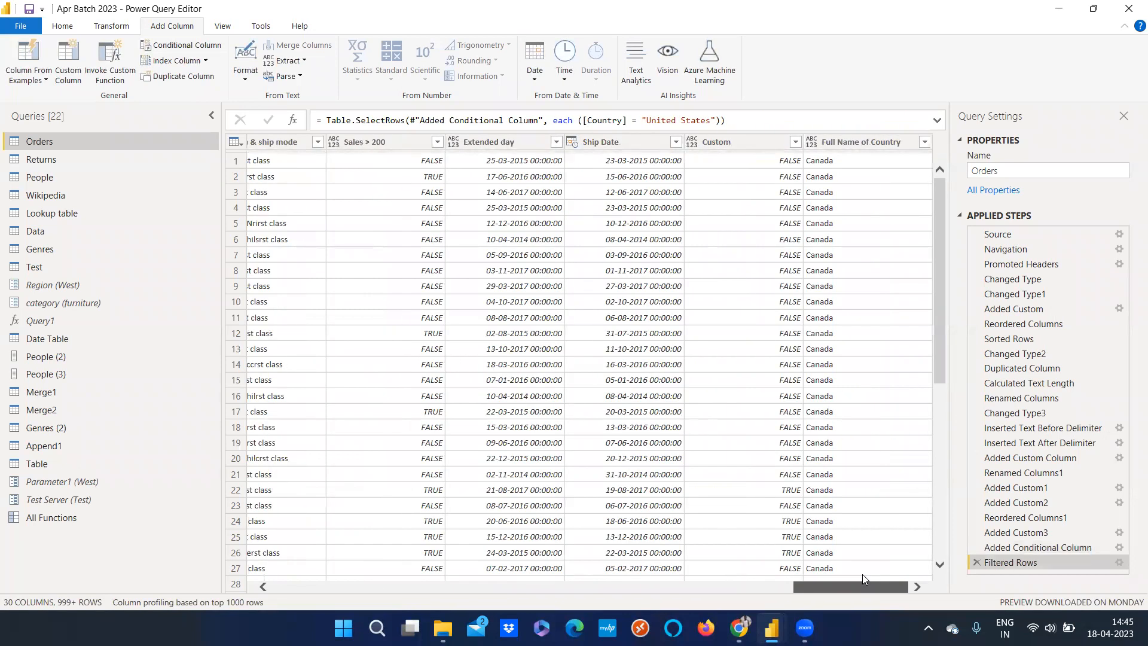
- Edit the Full Name of Country conditional column so that its condition compares Country with United States
{"action": "double_click", "coordinate": [1029, 550]}
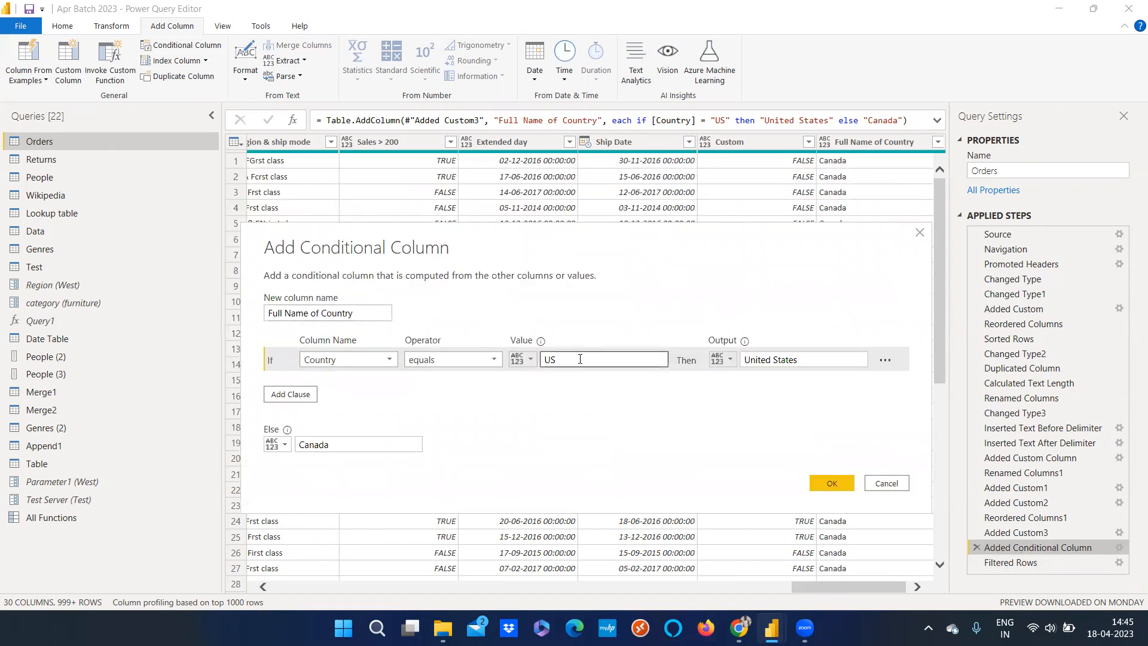
{"action": "type", "text": "States"}
{"action": "left_click", "coordinate": [823, 484]}
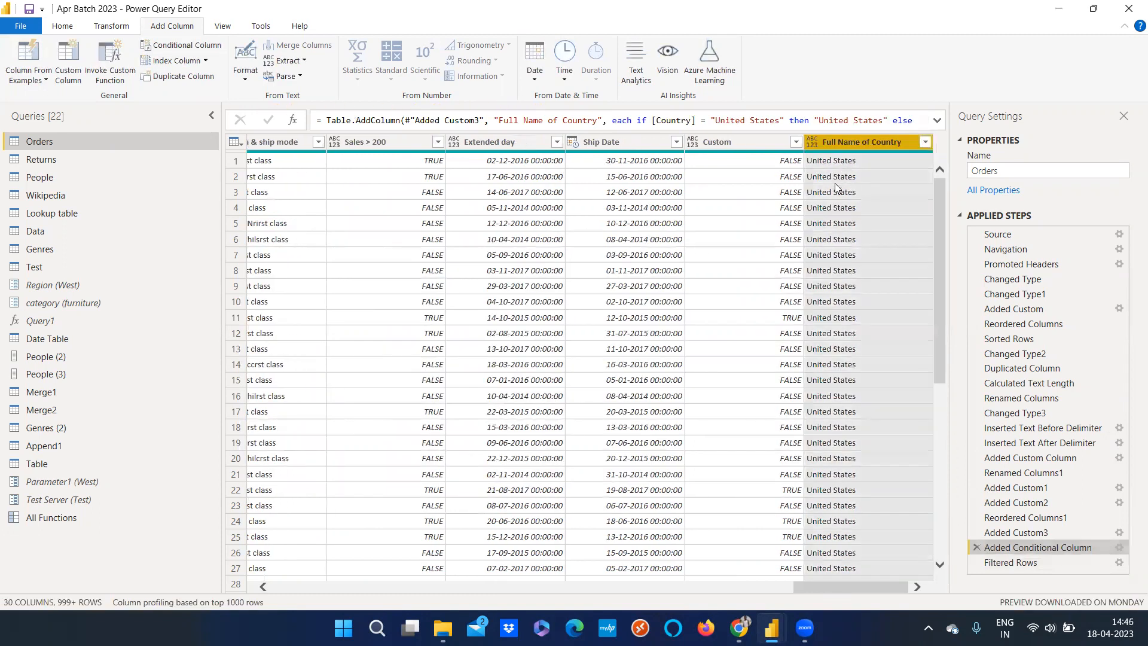
{"action": "left_click_drag", "start_coordinate": [865, 583], "coordinate": [368, 593]}
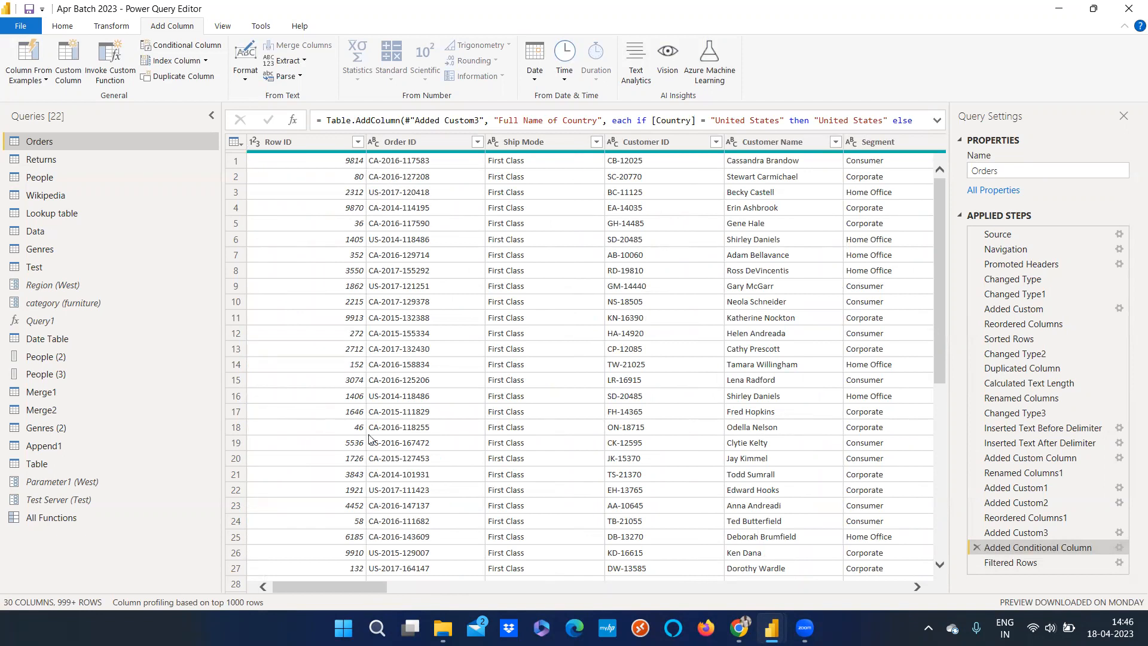
{"action": "left_click", "coordinate": [1129, 7]}
{"action": "left_click_drag", "start_coordinate": [314, 584], "coordinate": [888, 594]}
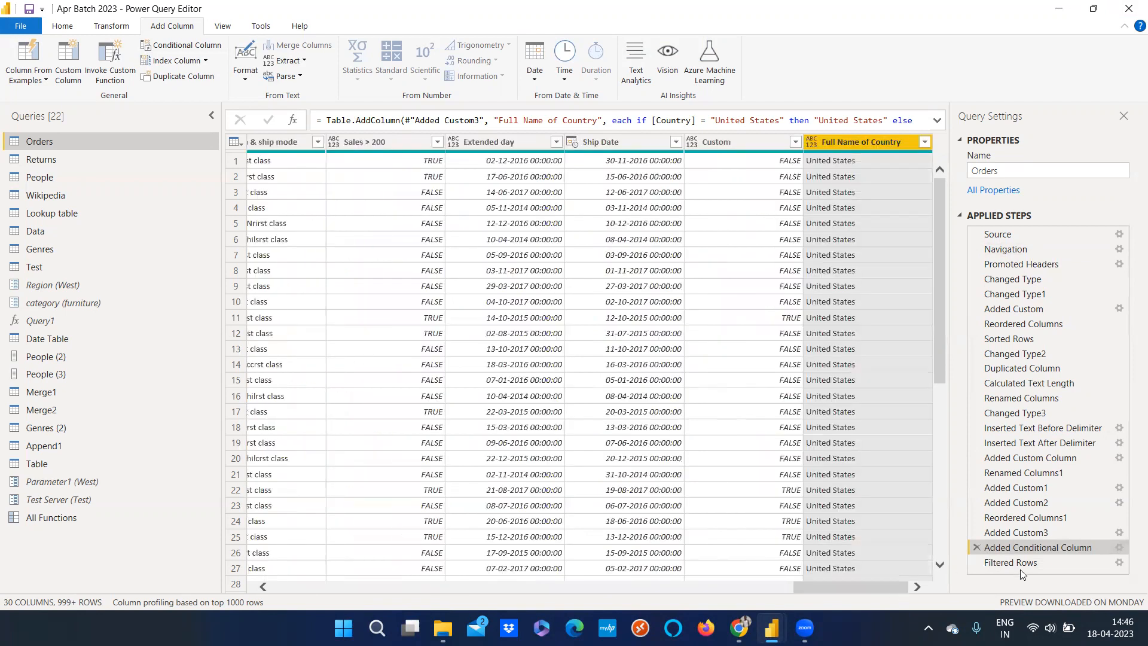
- Reopen the conditional column's settings and choose Sales as the column its condition tests
{"action": "double_click", "coordinate": [1040, 547]}
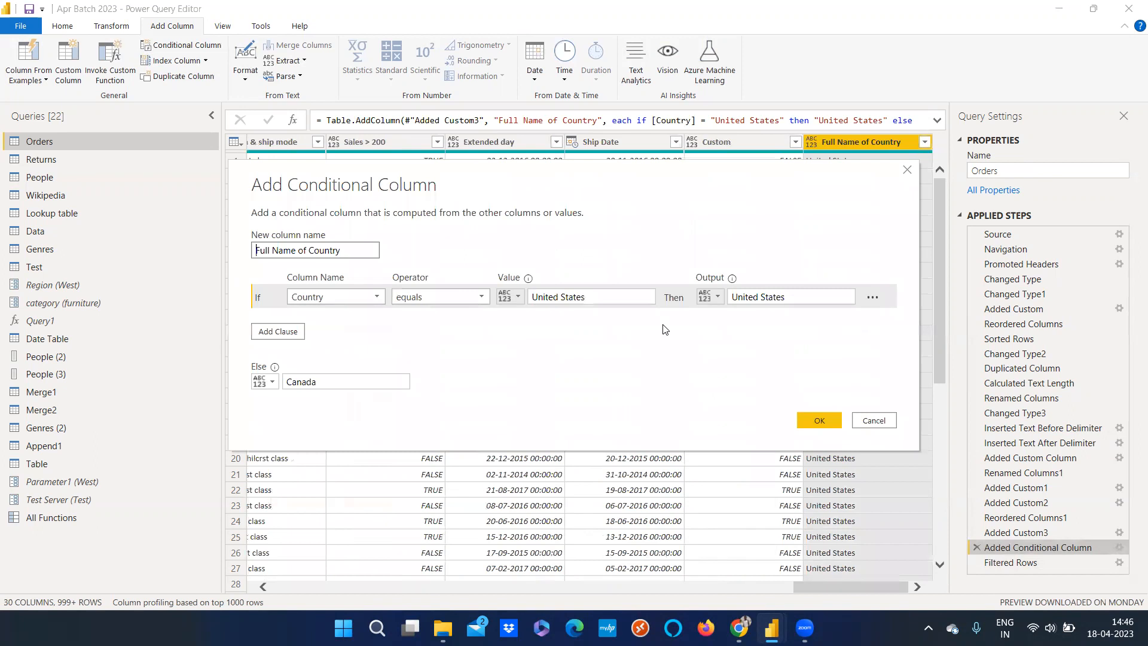
{"action": "left_click", "coordinate": [364, 298]}
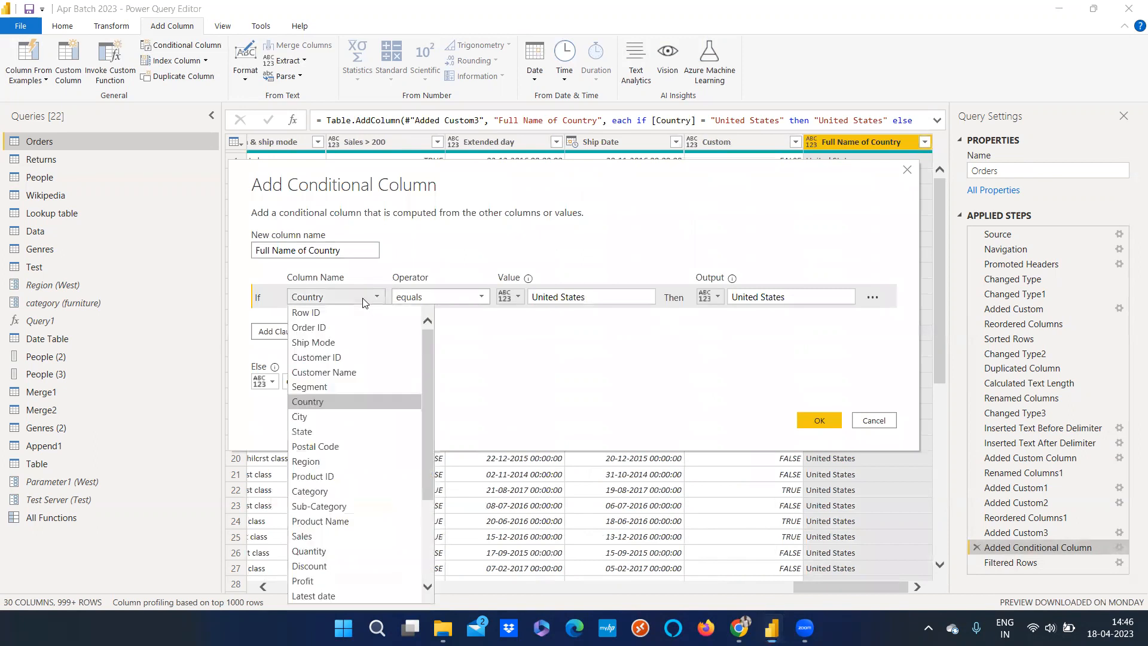
{"action": "scroll", "coordinate": [333, 562], "scroll_direction": "down", "scroll_amount": 2}
{"action": "scroll", "coordinate": [333, 562], "scroll_direction": "down", "scroll_amount": 2}
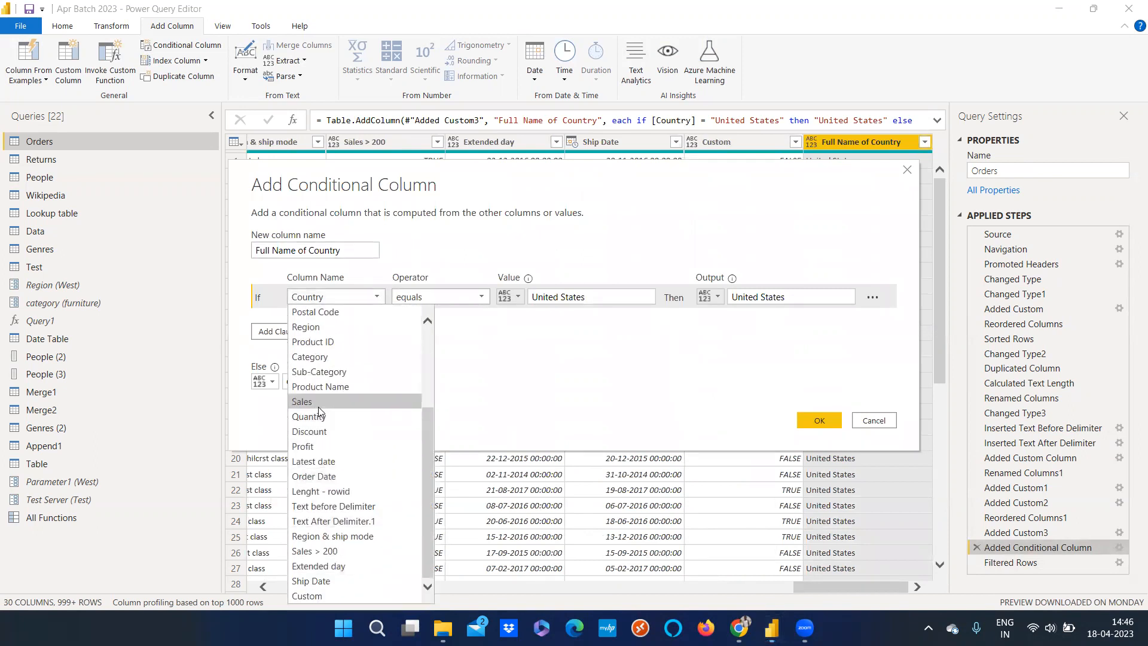
{"action": "left_click", "coordinate": [610, 352]}
{"action": "left_click", "coordinate": [575, 302]}
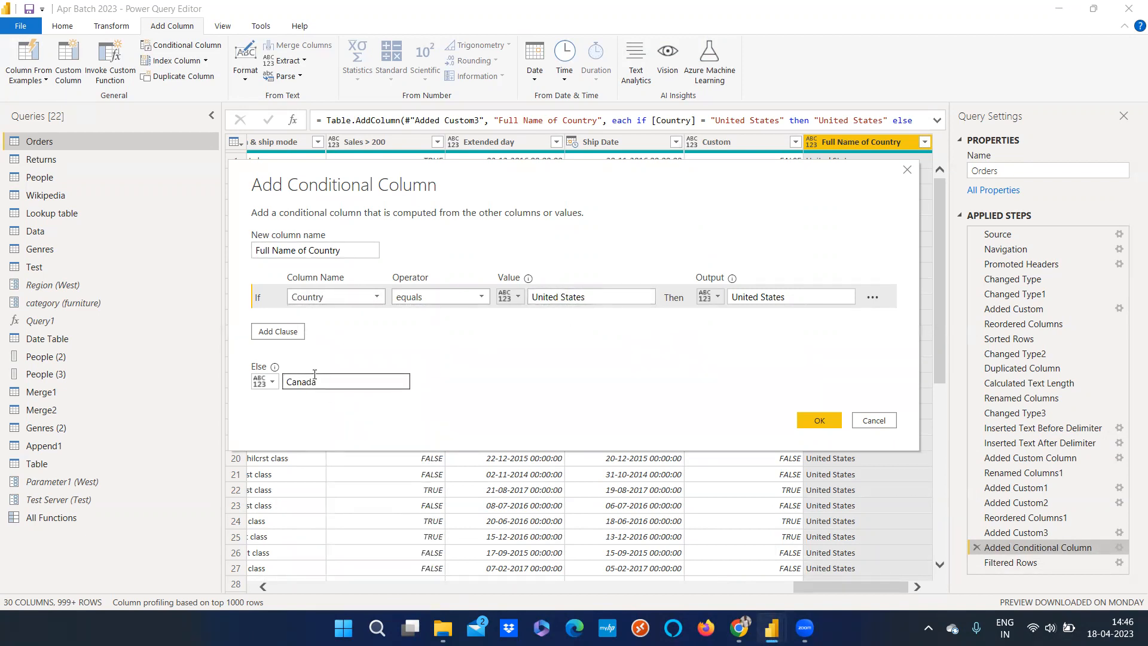
{"action": "left_click", "coordinate": [330, 297]}
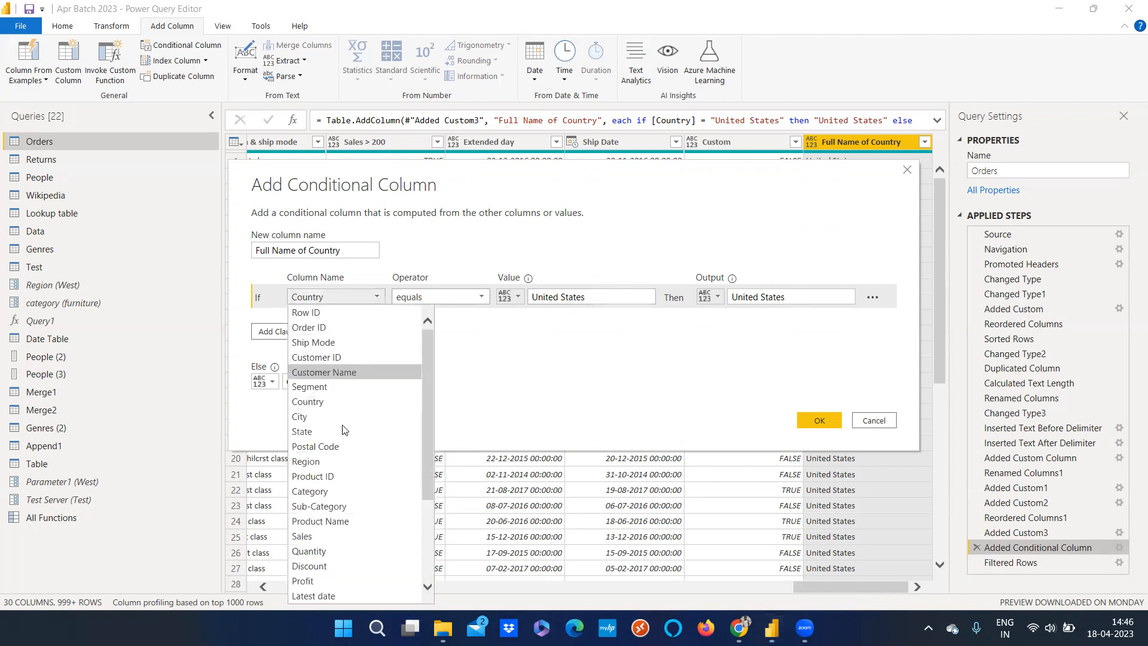
{"action": "left_click", "coordinate": [330, 536]}
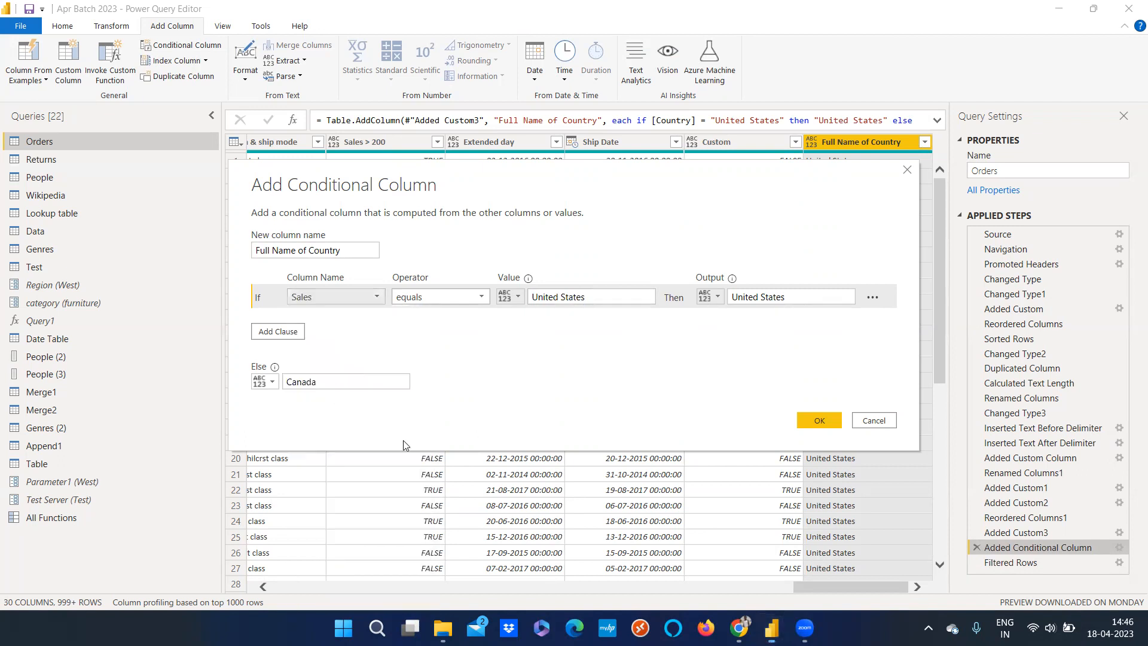
- Set the condition's operator to is greater than and its comparison value to 200
{"action": "left_click", "coordinate": [438, 297]}
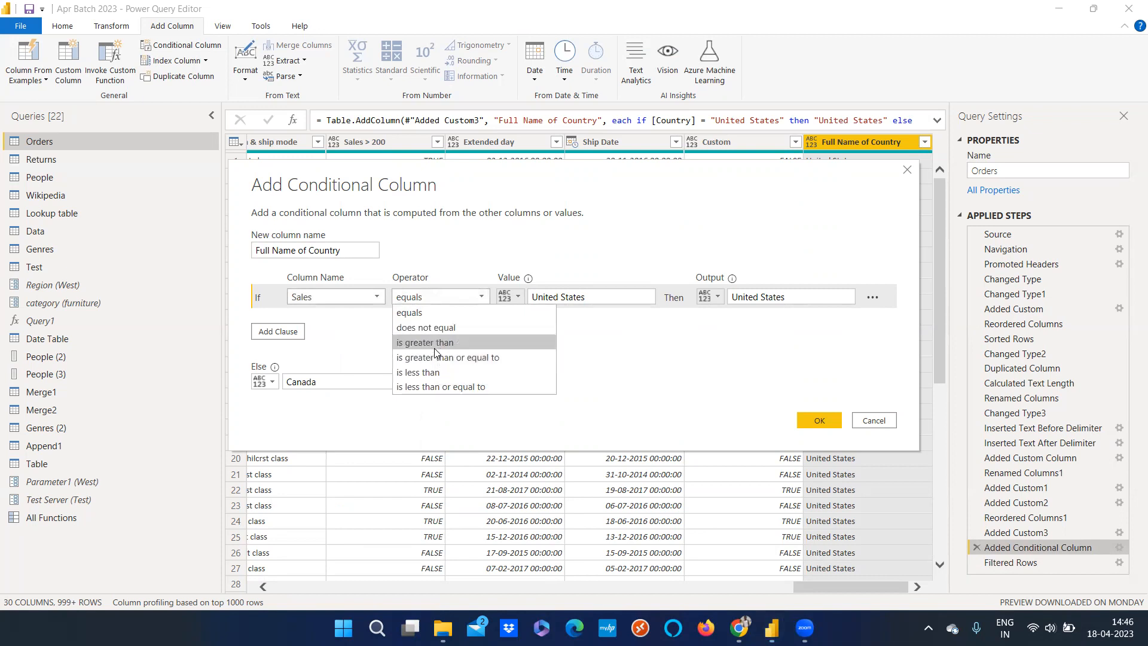
{"action": "left_click", "coordinate": [432, 342]}
{"action": "left_click_drag", "start_coordinate": [585, 297], "coordinate": [534, 297]}
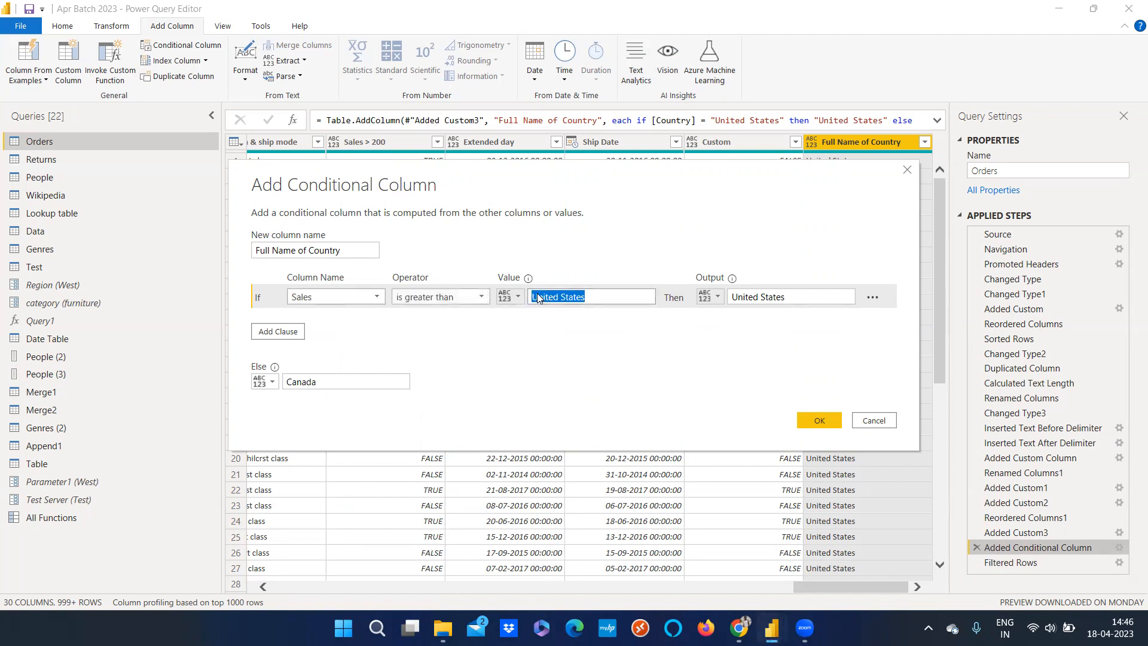
{"action": "key", "text": "BackSpace"}
{"action": "type", "text": "200"}
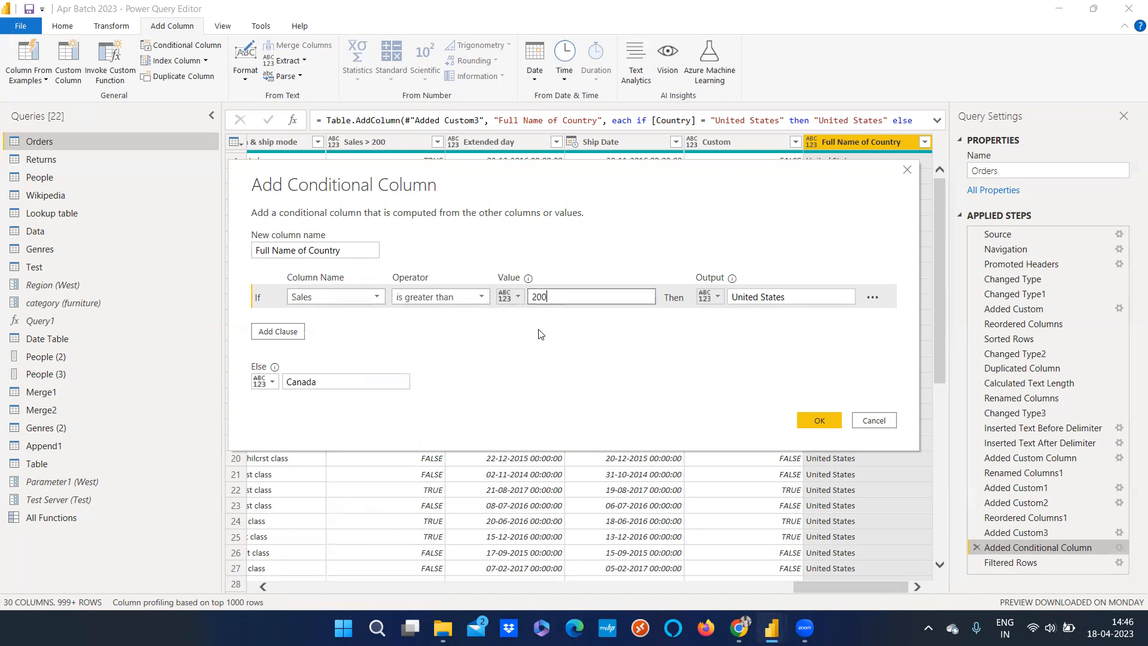
- Set the output to Good Sales and the else value to Normal sales, and apply the changed conditional column
{"action": "left_click_drag", "start_coordinate": [810, 297], "coordinate": [731, 297]}
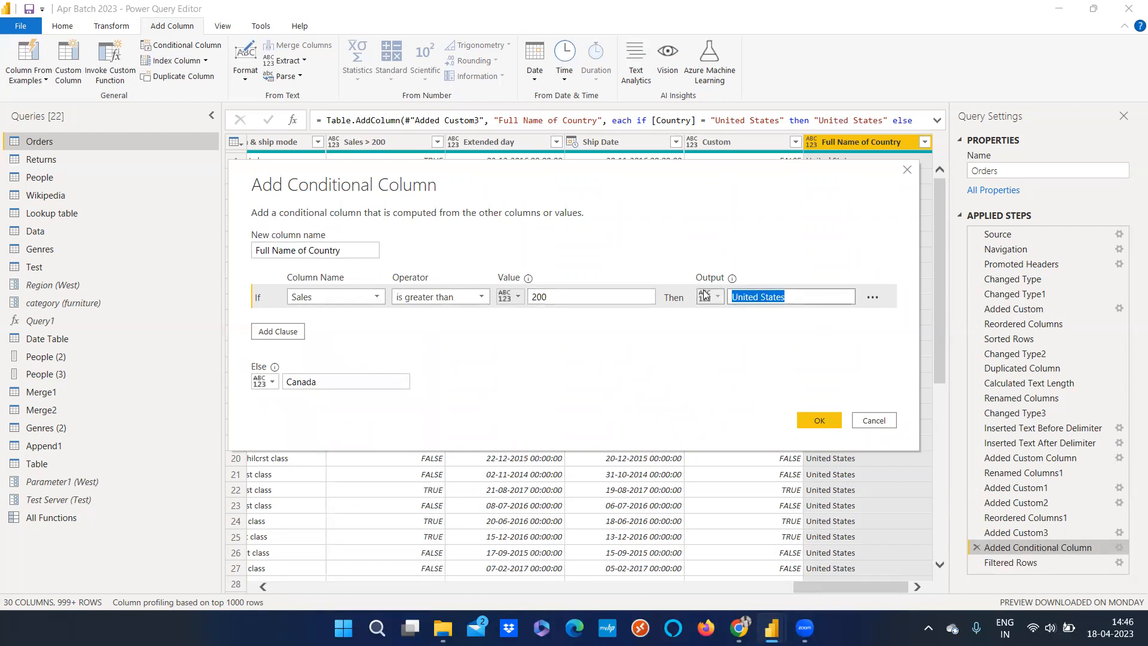
{"action": "type", "text": "Good Sales"}
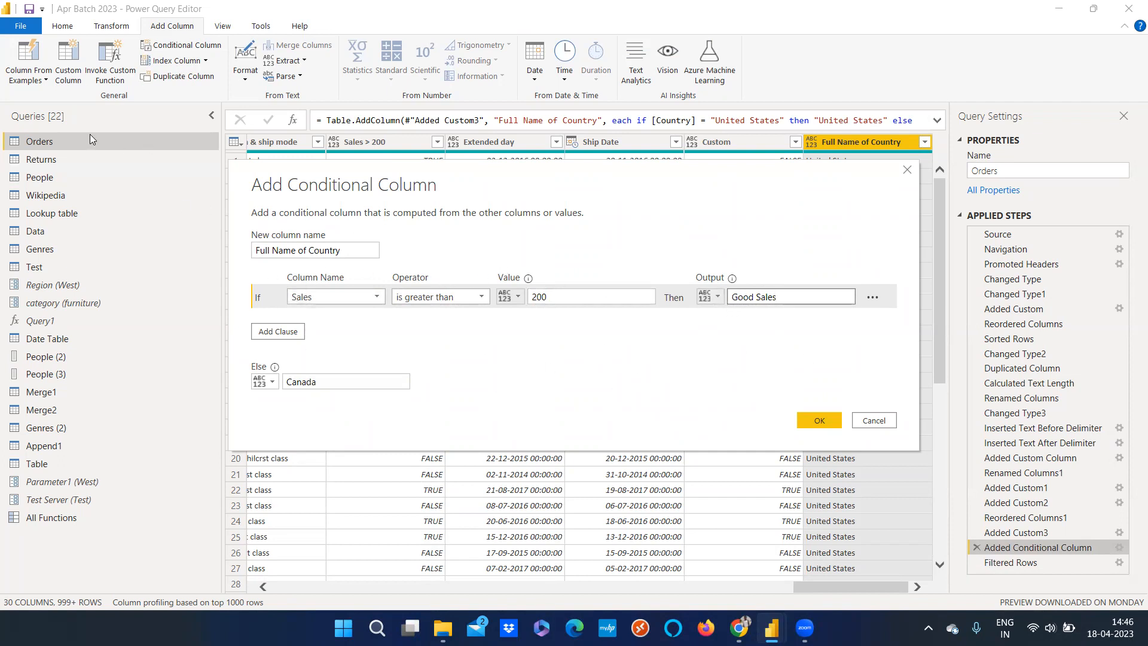
{"action": "left_click_drag", "start_coordinate": [340, 382], "coordinate": [273, 382]}
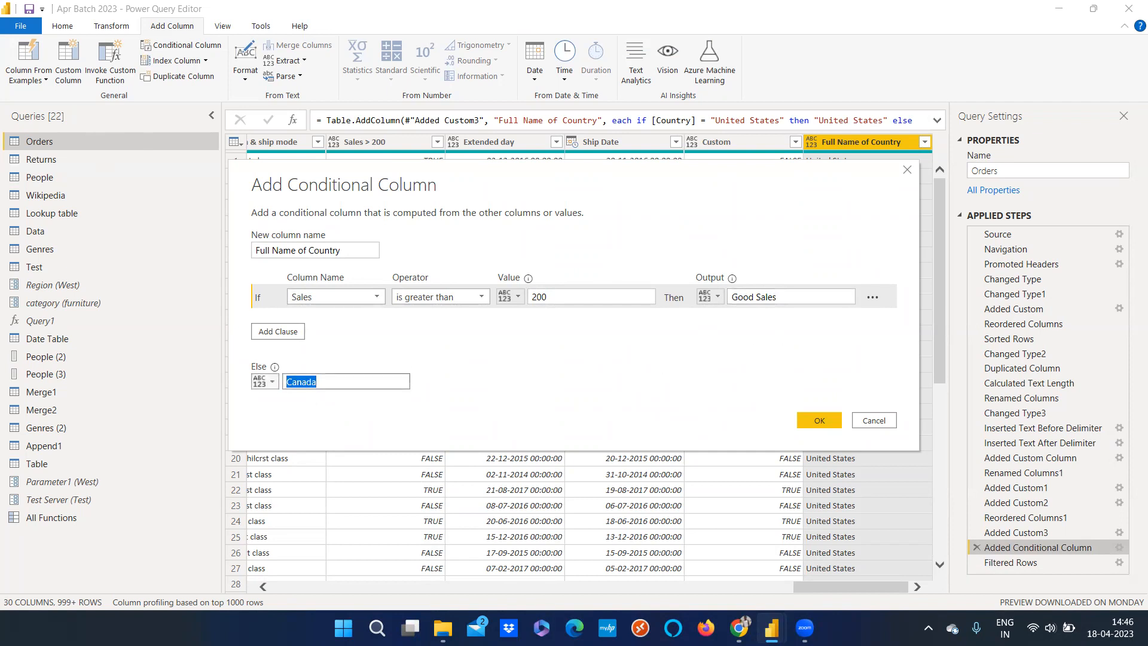
{"action": "type", "text": "Normal sales"}
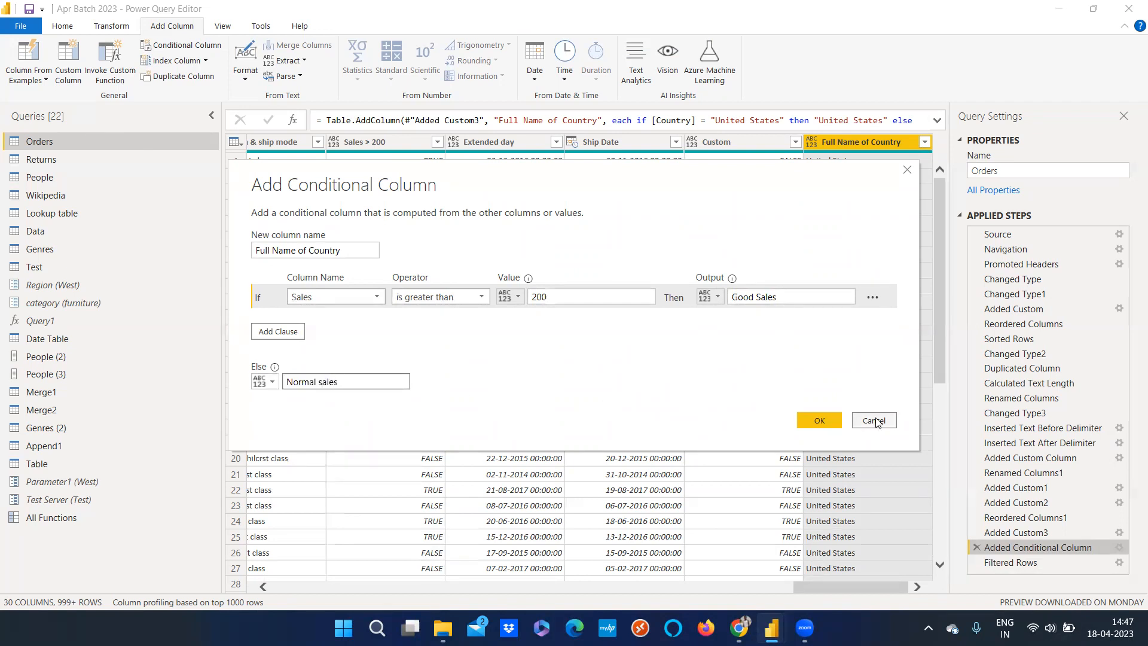
{"action": "left_click", "coordinate": [834, 419]}
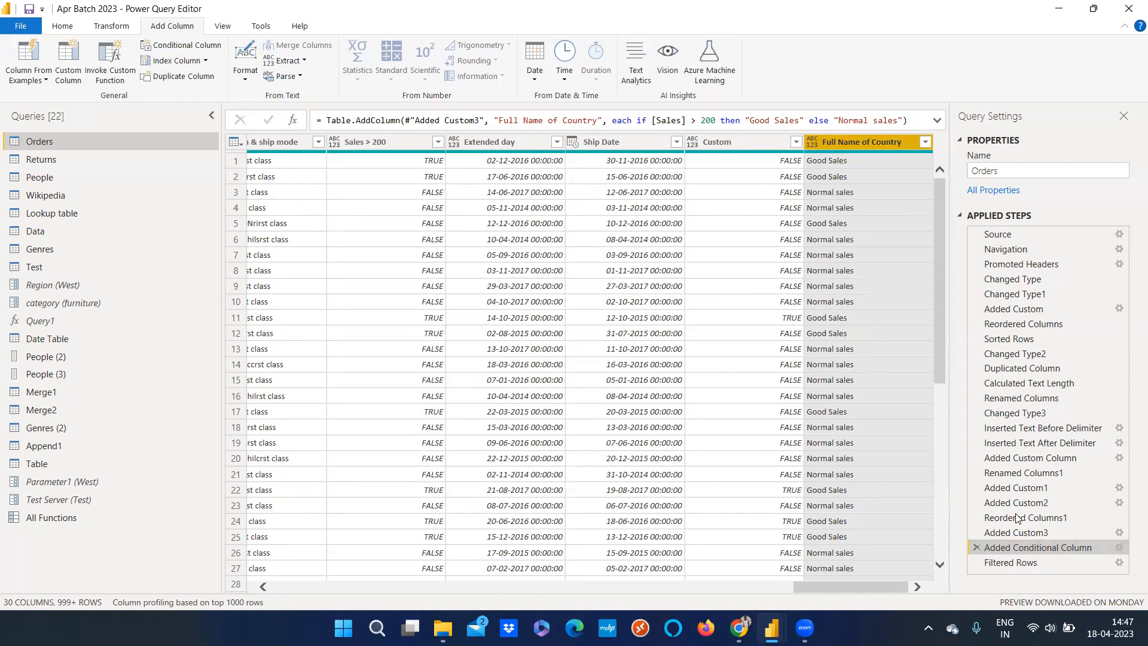
{"action": "double_click", "coordinate": [1029, 548]}
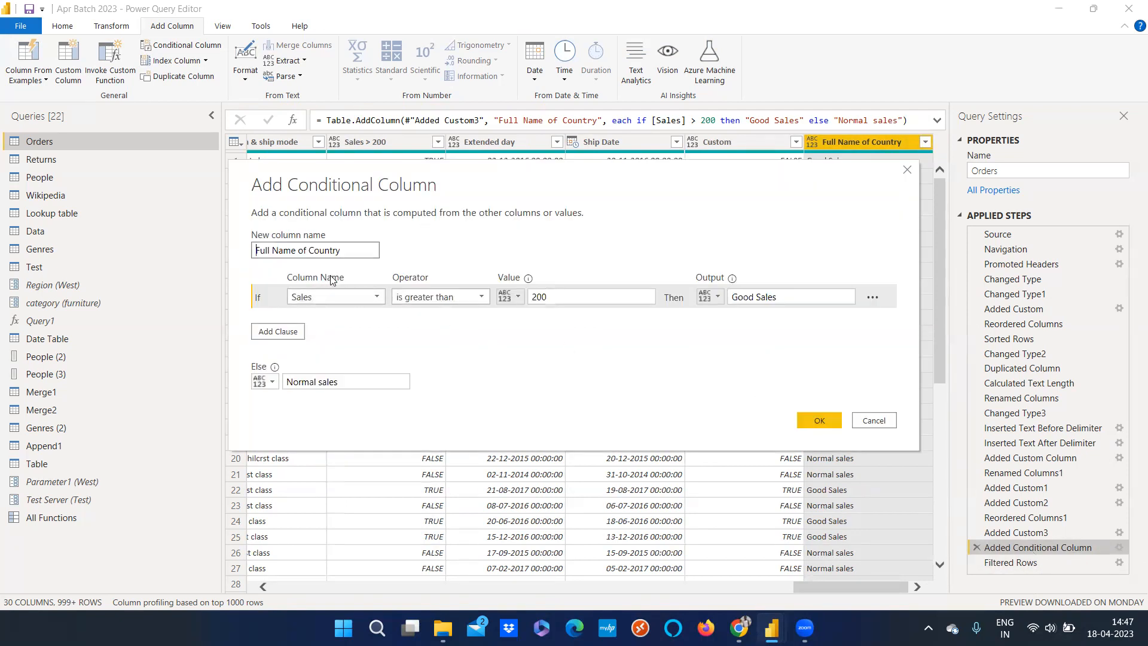
{"action": "left_click", "coordinate": [861, 421]}
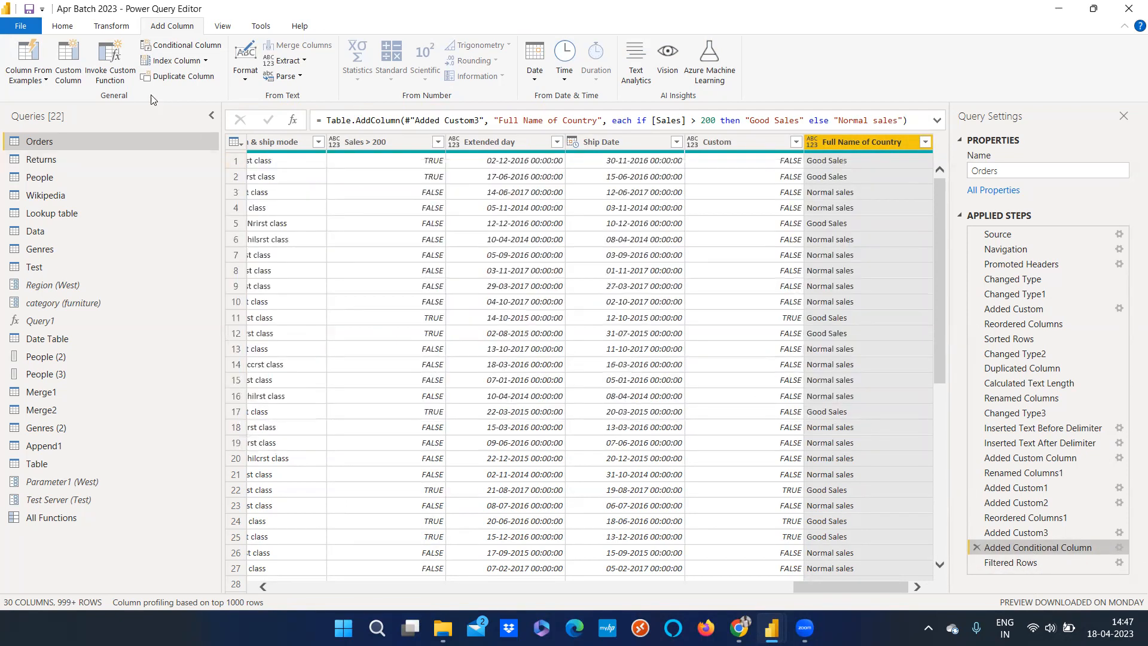
{"action": "left_click", "coordinate": [70, 75]}
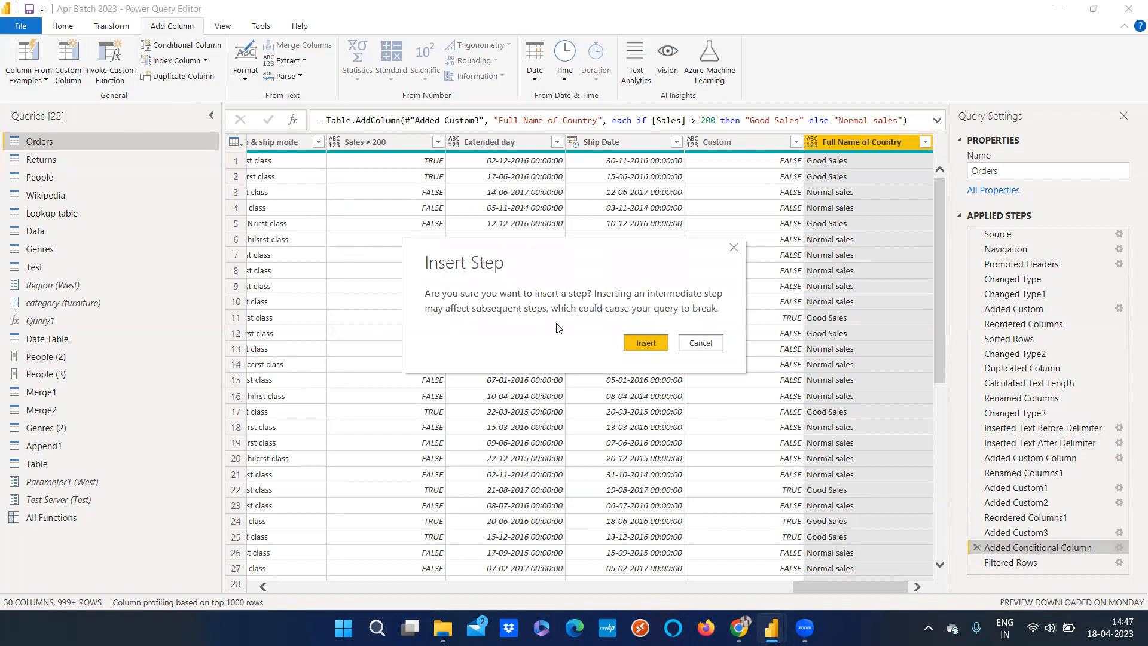
{"action": "left_click", "coordinate": [700, 343]}
- Compare the Full Name of Country values at the Filtered Rows and Added Conditional Column steps
{"action": "left_click", "coordinate": [993, 562]}
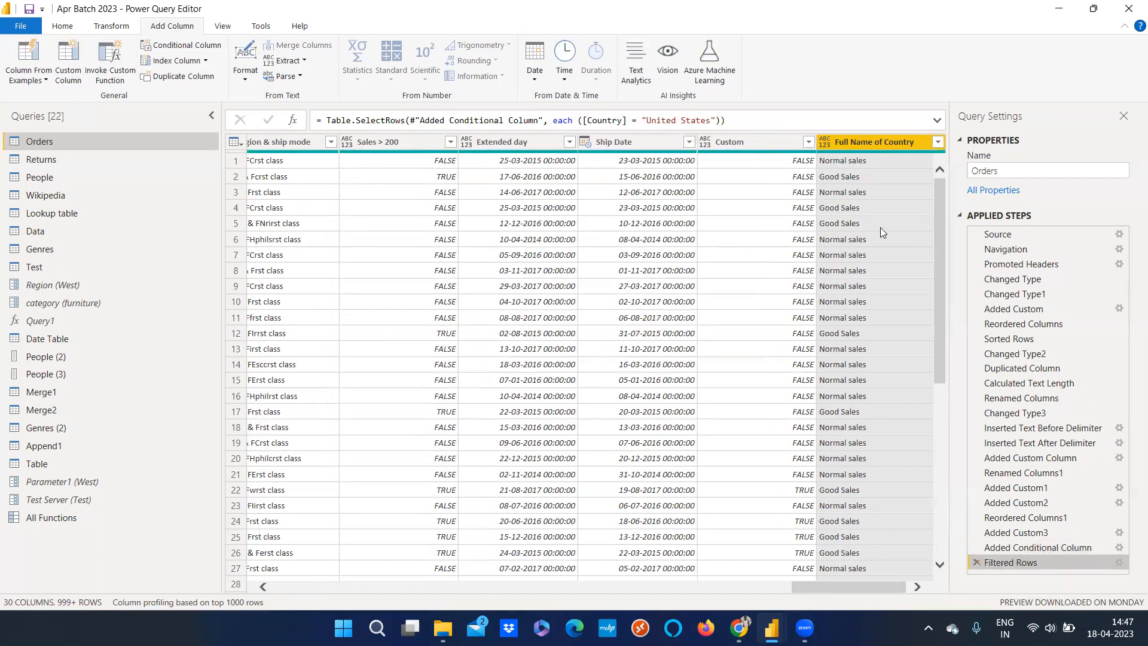
{"action": "left_click_drag", "start_coordinate": [865, 588], "coordinate": [870, 590]}
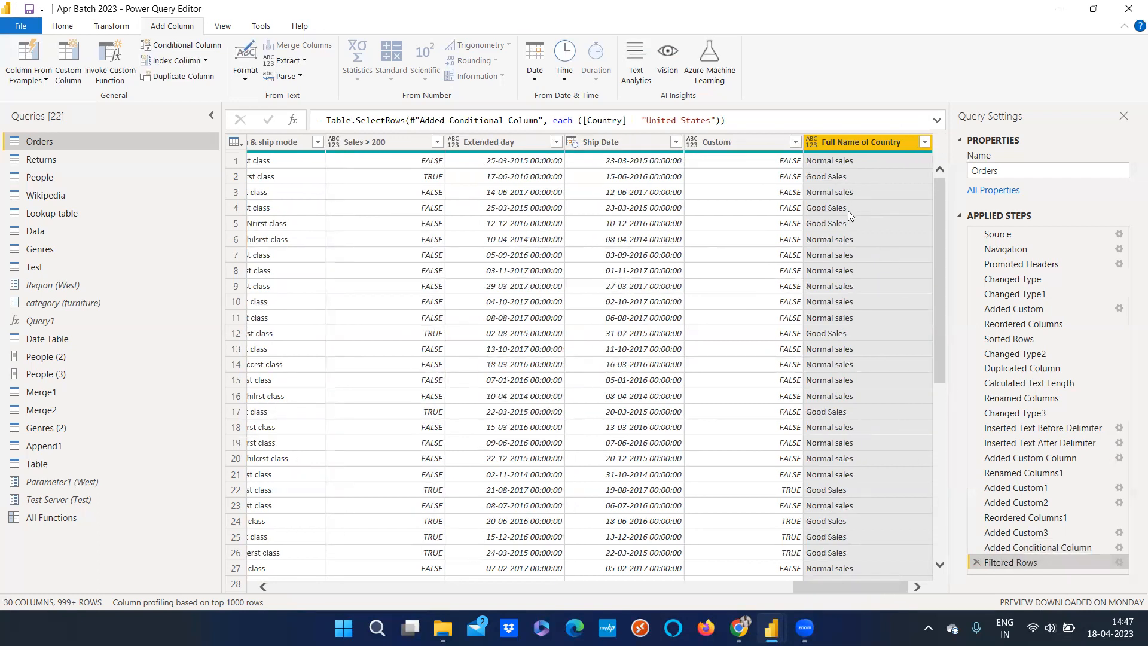
{"action": "left_click", "coordinate": [1016, 549]}
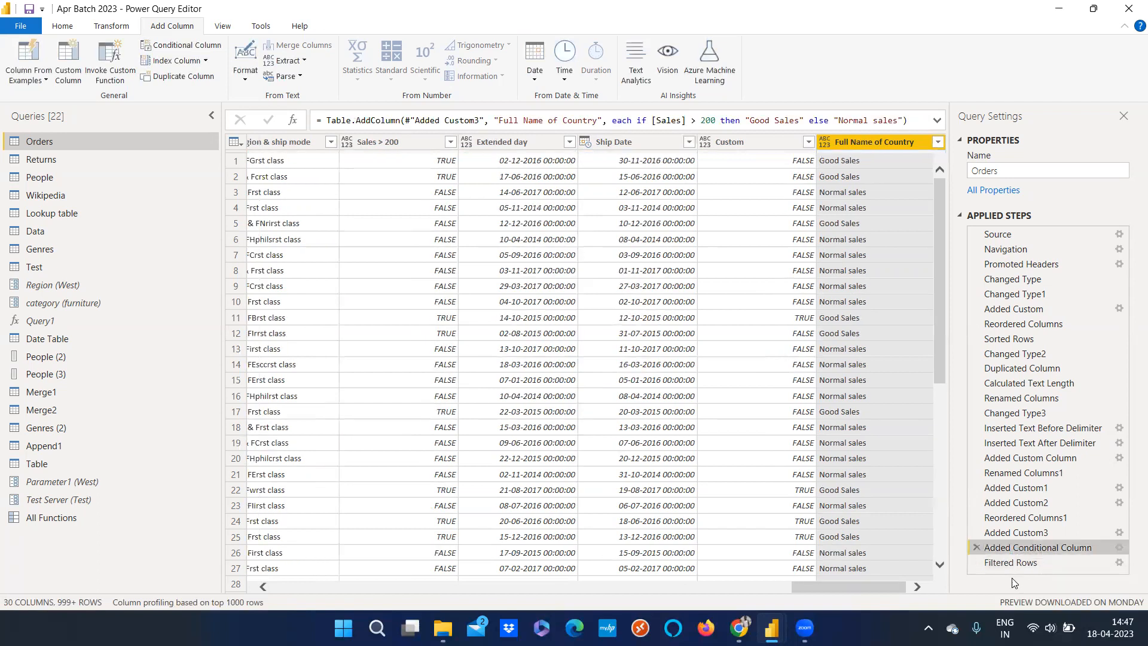
- Close the query editor and apply the query changes to the report
{"action": "left_click", "coordinate": [62, 25]}
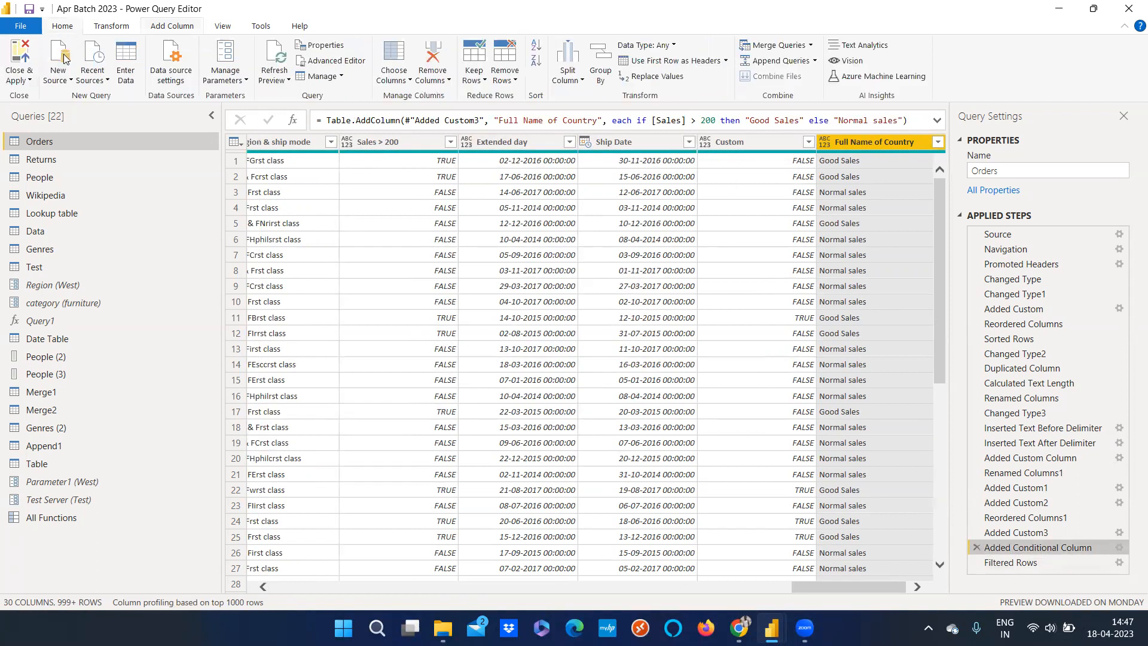
{"action": "left_click", "coordinate": [27, 82]}
{"action": "left_click", "coordinate": [489, 465]}
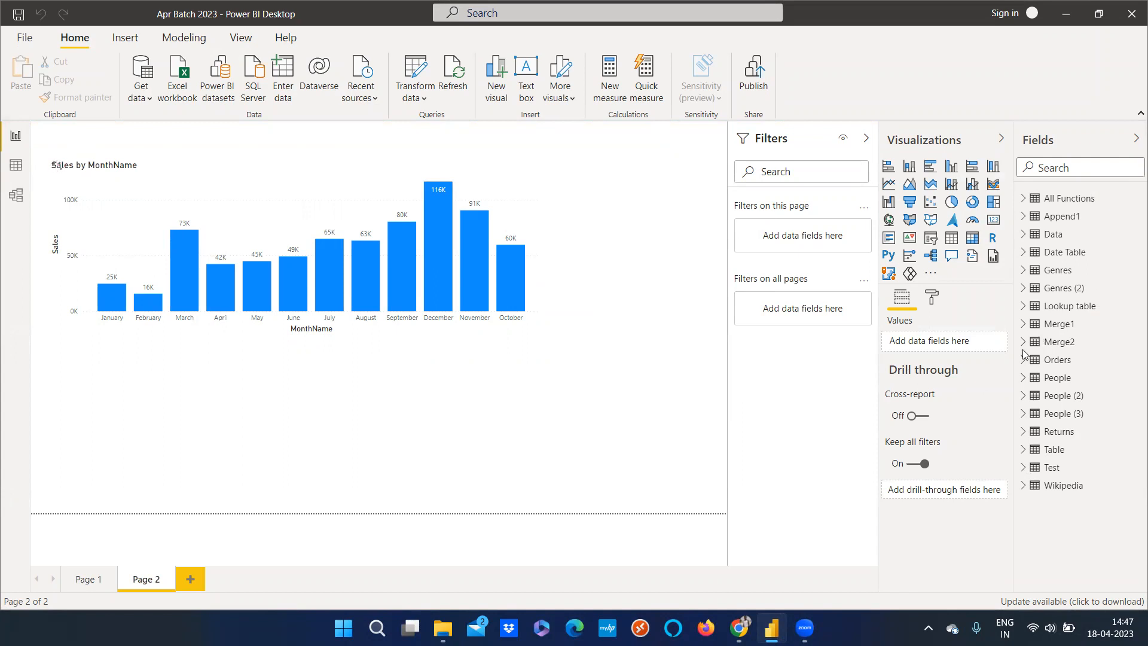
- Review the Orders table's fields in the report with the field list widened, and switch to the data view
{"action": "left_click", "coordinate": [16, 169]}
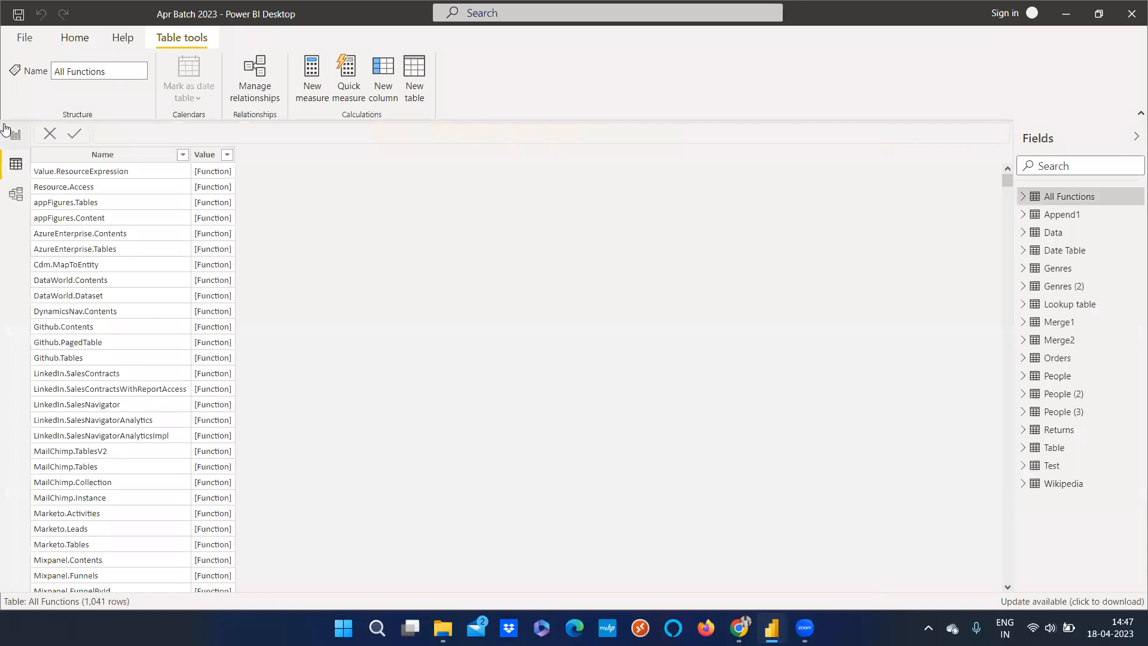
{"action": "left_click", "coordinate": [10, 132]}
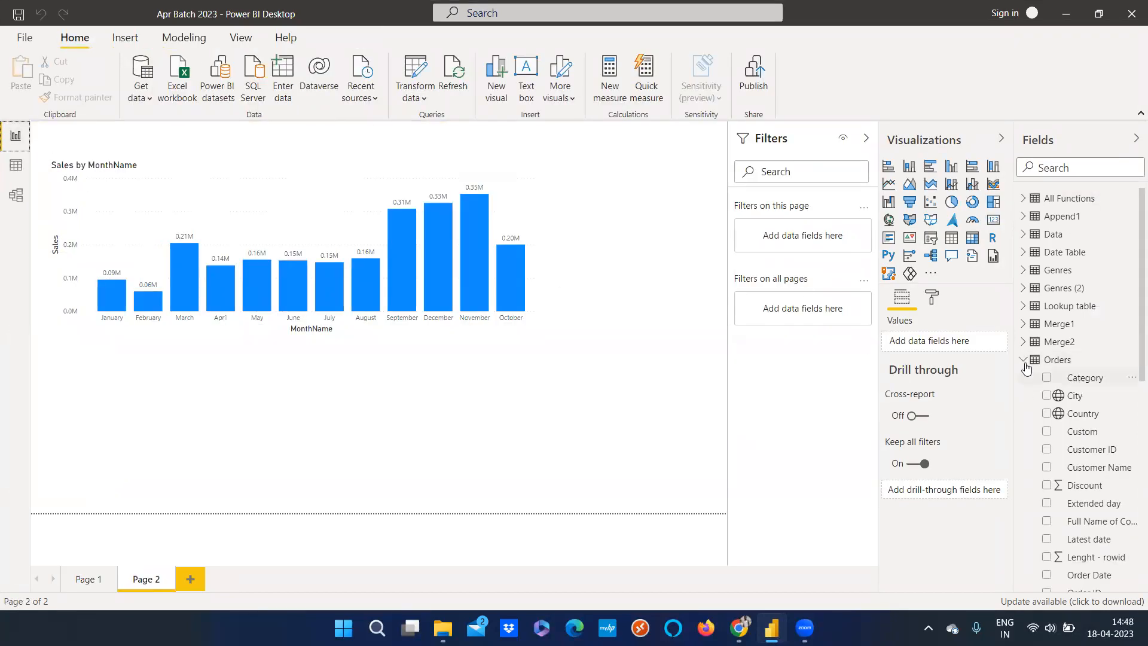
{"action": "scroll", "coordinate": [1094, 490], "scroll_direction": "down", "scroll_amount": 5}
{"action": "scroll", "coordinate": [1099, 514], "scroll_direction": "down", "scroll_amount": 2}
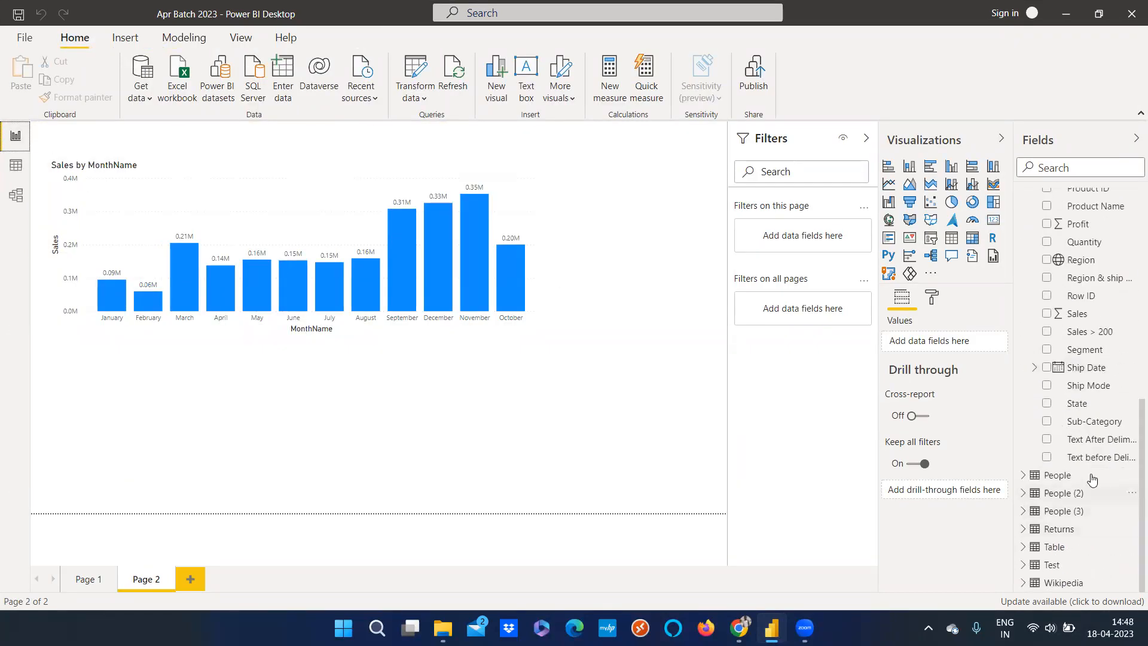
{"action": "left_click_drag", "start_coordinate": [1016, 425], "coordinate": [925, 426]}
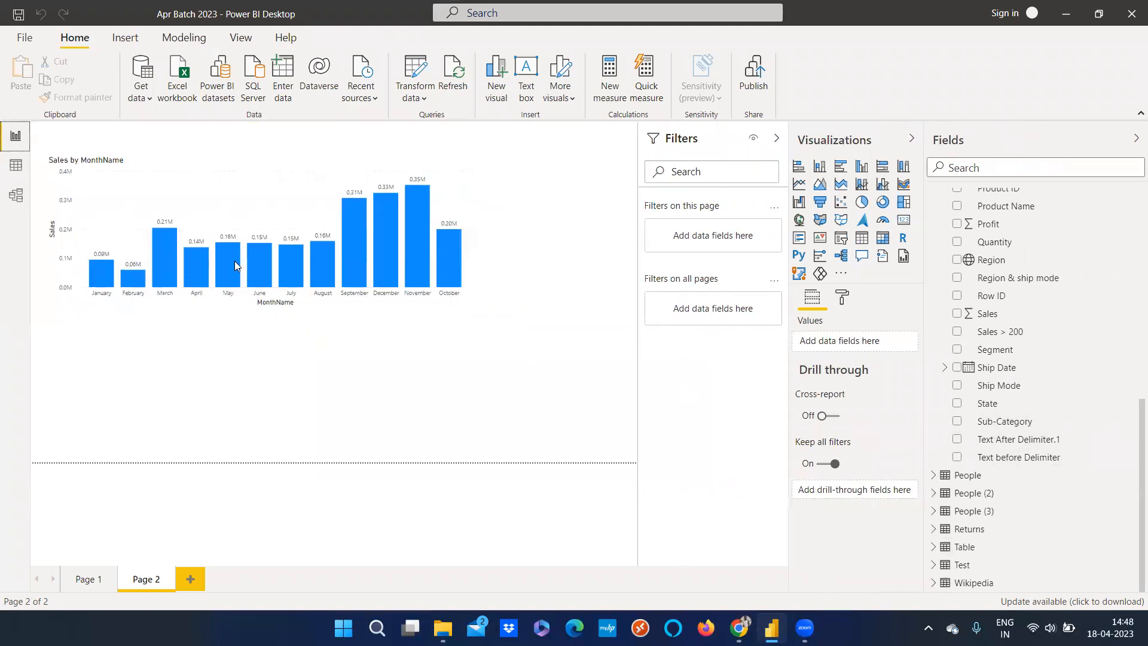
{"action": "left_click", "coordinate": [14, 170]}
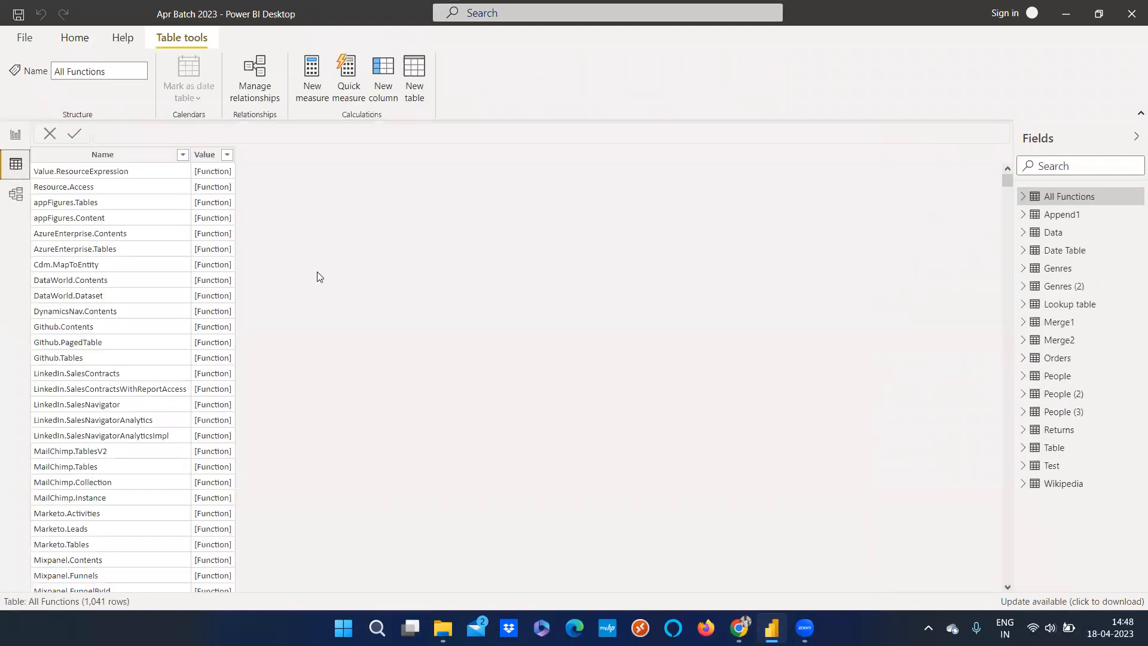
- Rename the Orders table's Full Name of Country column to Sales Criteria in the data view
{"action": "left_click", "coordinate": [1024, 358]}
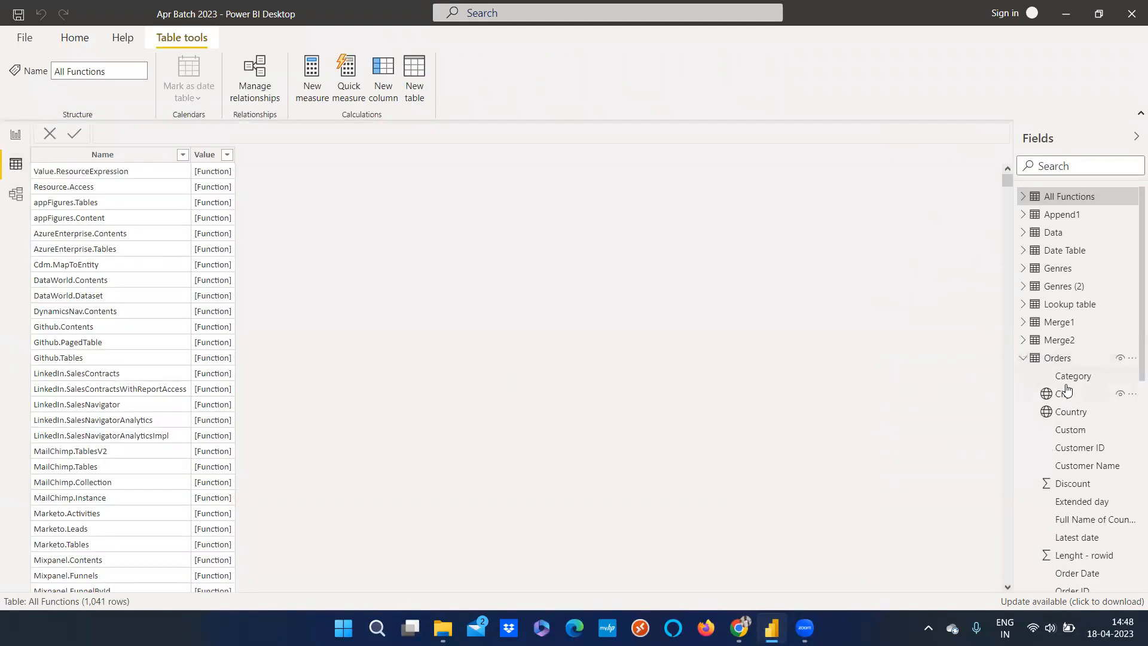
{"action": "left_click", "coordinate": [1063, 393]}
{"action": "left_click_drag", "start_coordinate": [235, 584], "coordinate": [897, 587]}
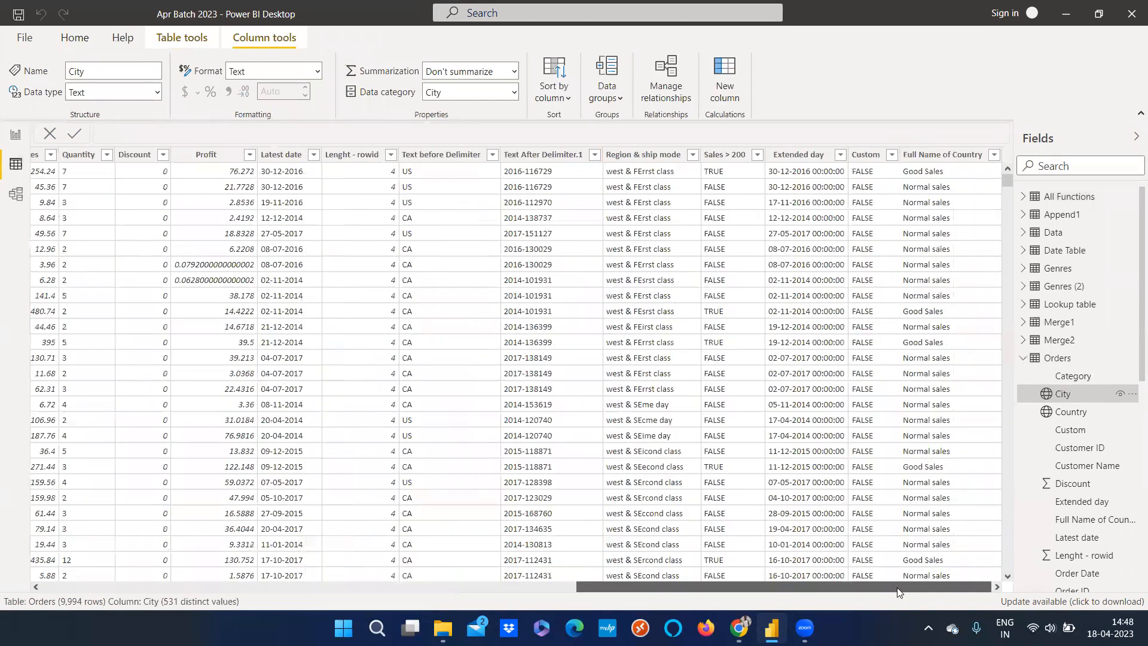
{"action": "double_click", "coordinate": [957, 156]}
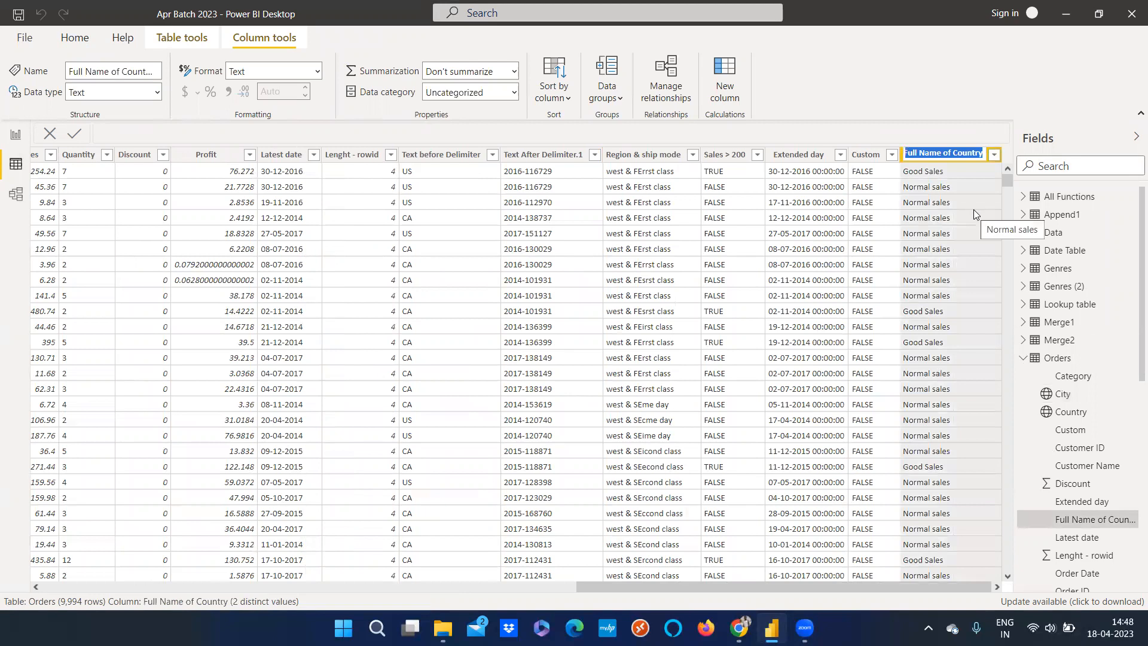
{"action": "type", "text": "Sales"}
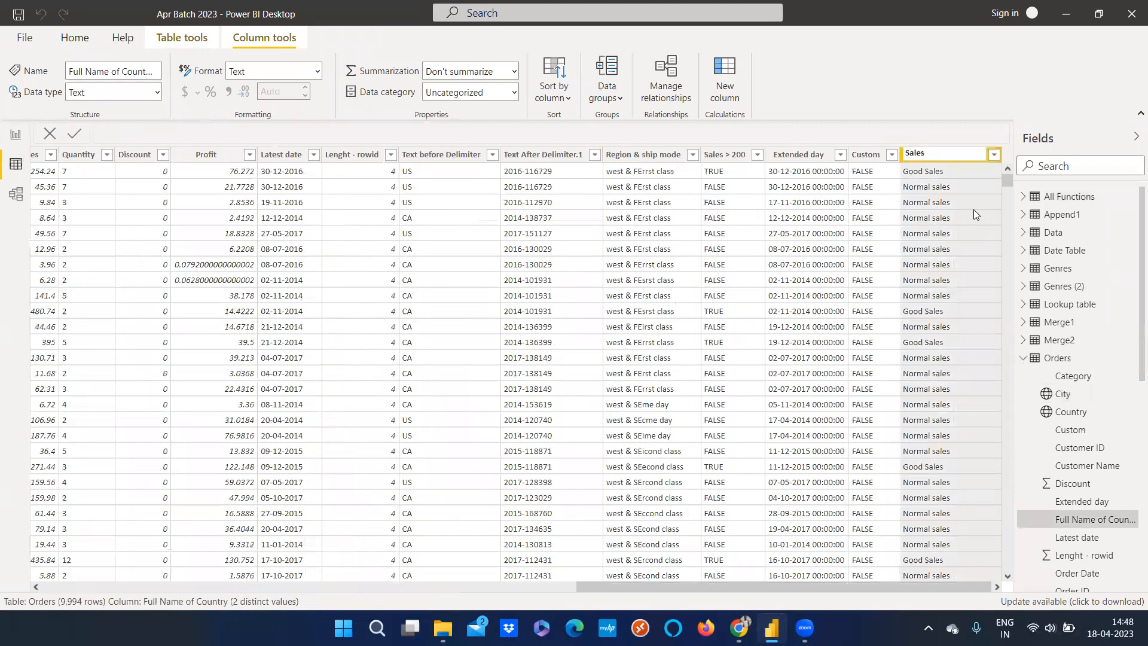
{"action": "type", "text": " Crite"}
{"action": "type", "text": "ra"}
{"action": "type", "text": "ia"}
{"action": "key", "text": "Return"}
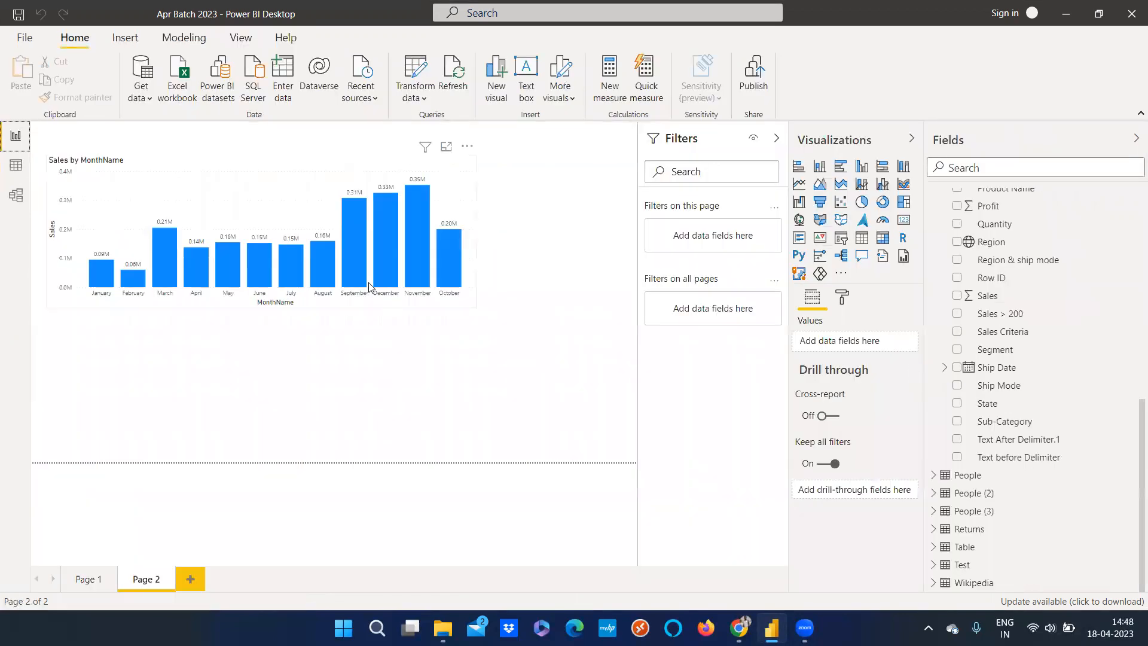
- Shrink the Sales by MonthName chart and create a table beneath it with the Sales Criteria and Sales fields
{"action": "left_click", "coordinate": [475, 307]}
{"action": "left_click_drag", "start_coordinate": [476, 307], "coordinate": [309, 267]}
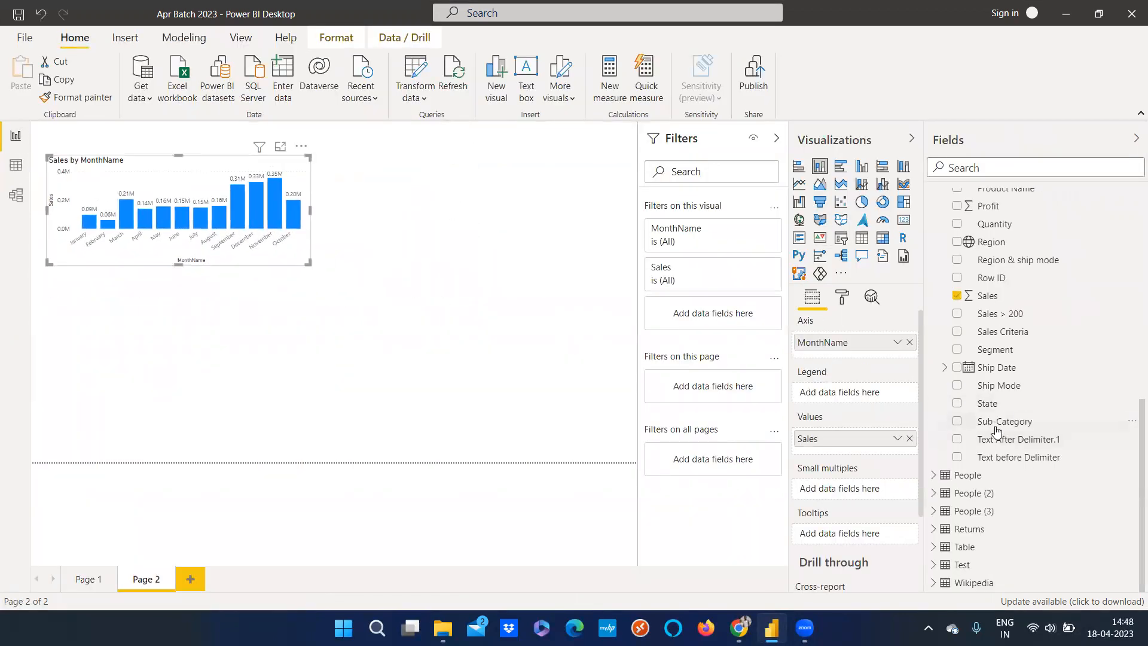
{"action": "scroll", "coordinate": [981, 433], "scroll_direction": "up", "scroll_amount": 3}
{"action": "scroll", "coordinate": [1015, 487], "scroll_direction": "up", "scroll_amount": 2}
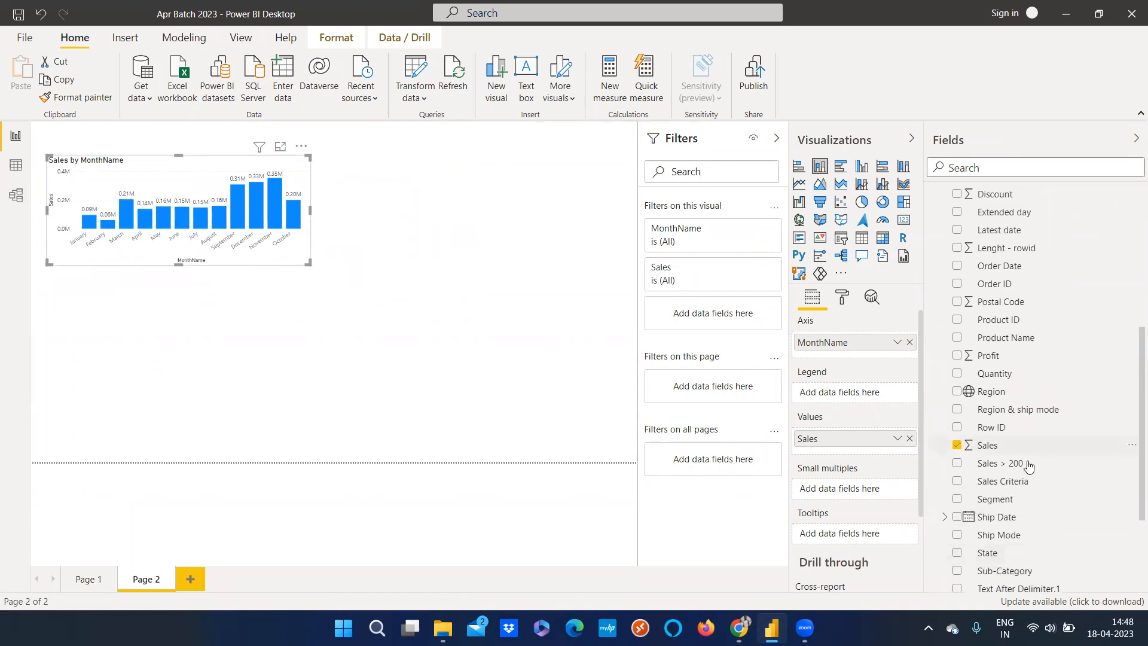
{"action": "left_click_drag", "start_coordinate": [1019, 481], "coordinate": [269, 389]}
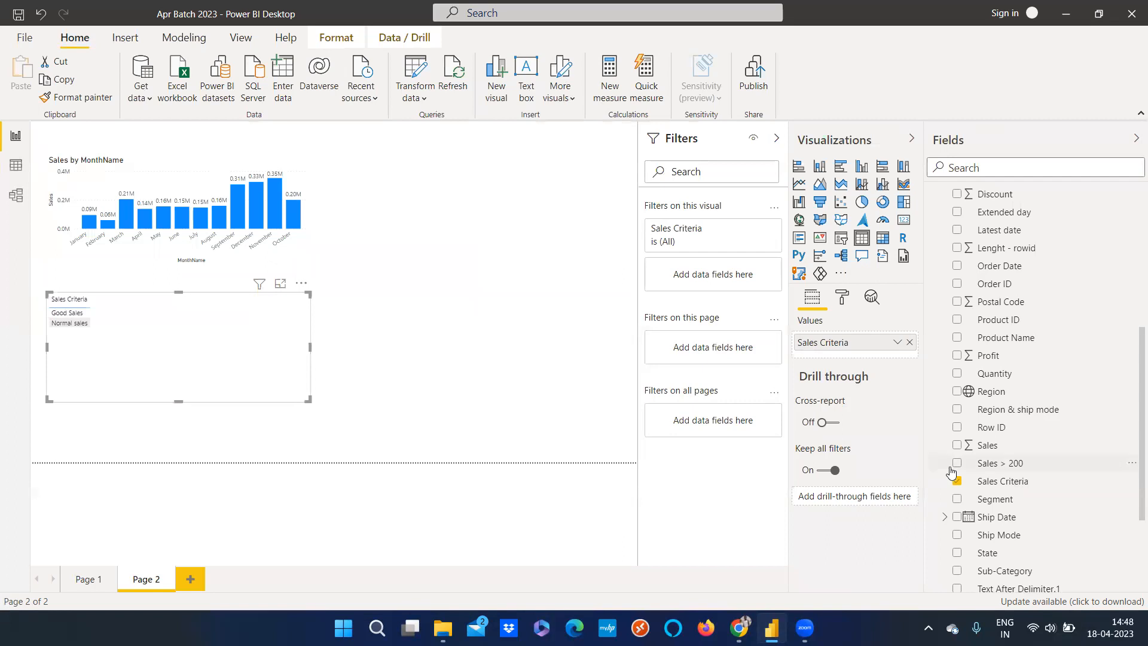
{"action": "left_click_drag", "start_coordinate": [989, 448], "coordinate": [141, 354]}
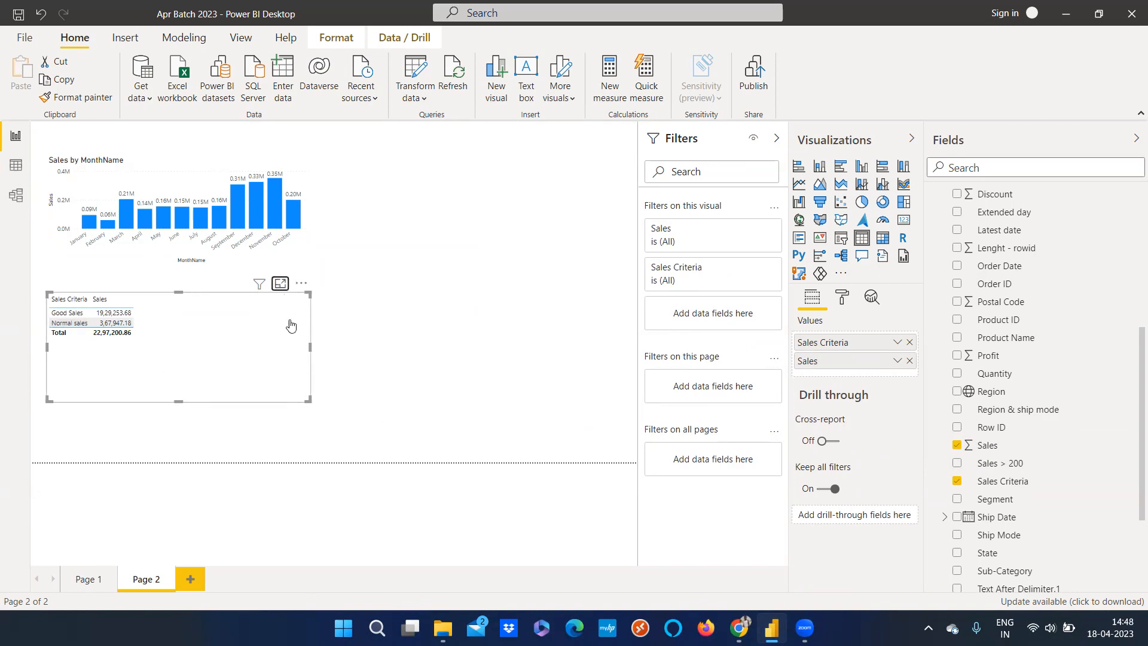
- Show the Sales Criteria table in focus mode and widen its Sales Criteria column
{"action": "left_click", "coordinate": [281, 283]}
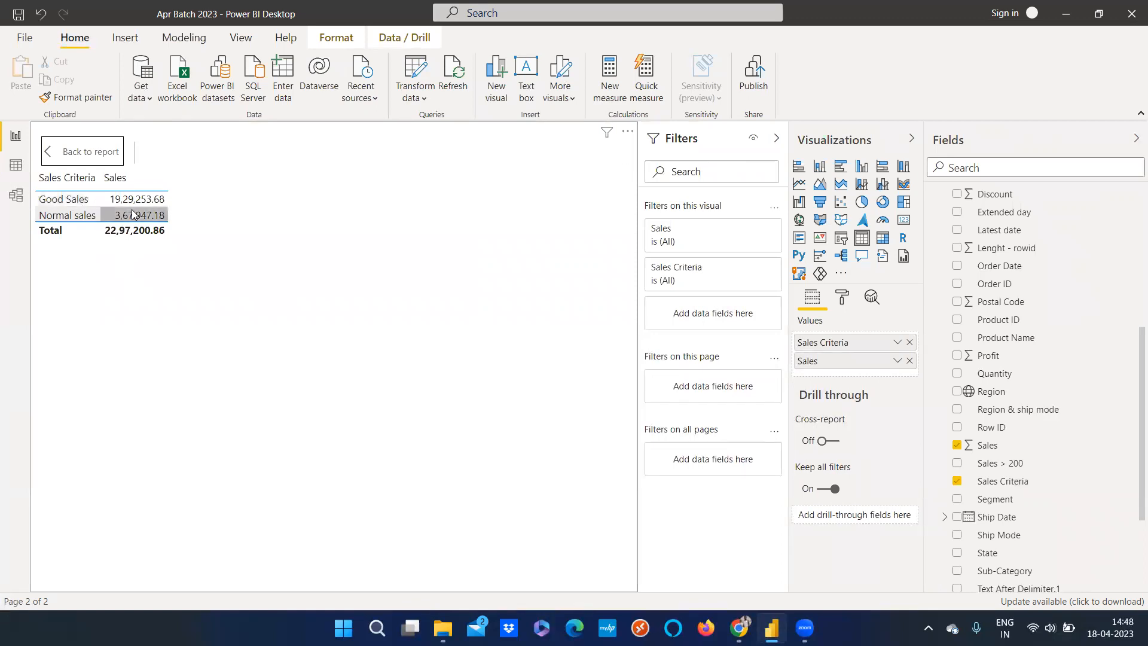
{"action": "left_click", "coordinate": [90, 153]}
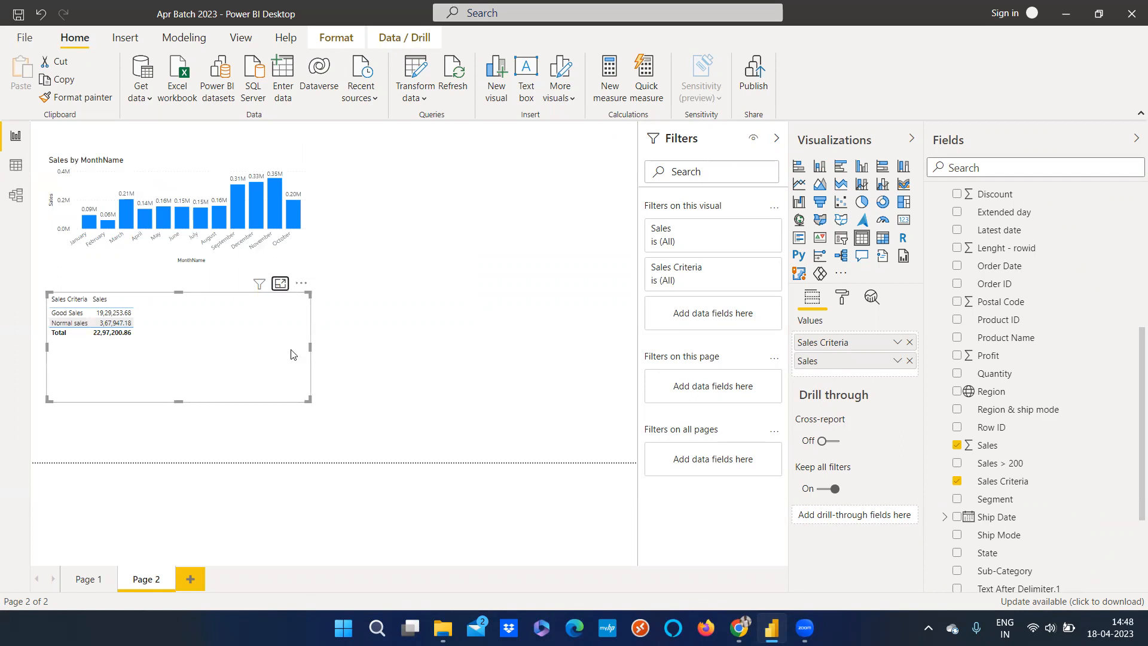
{"action": "left_click", "coordinate": [281, 284]}
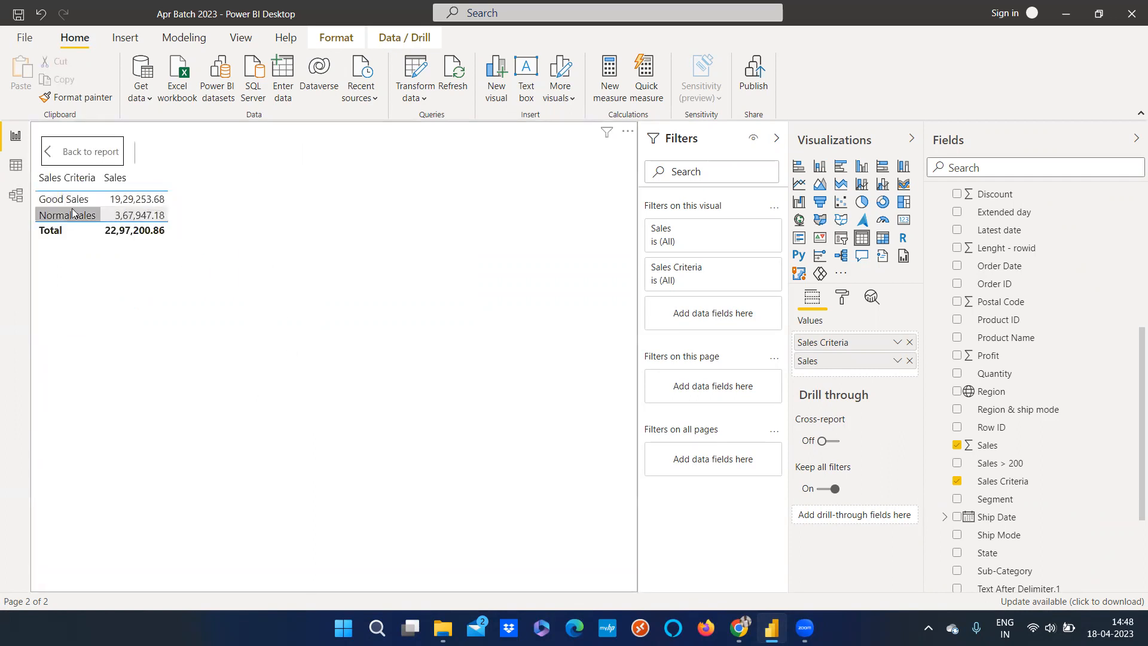
{"action": "left_click", "coordinate": [97, 182]}
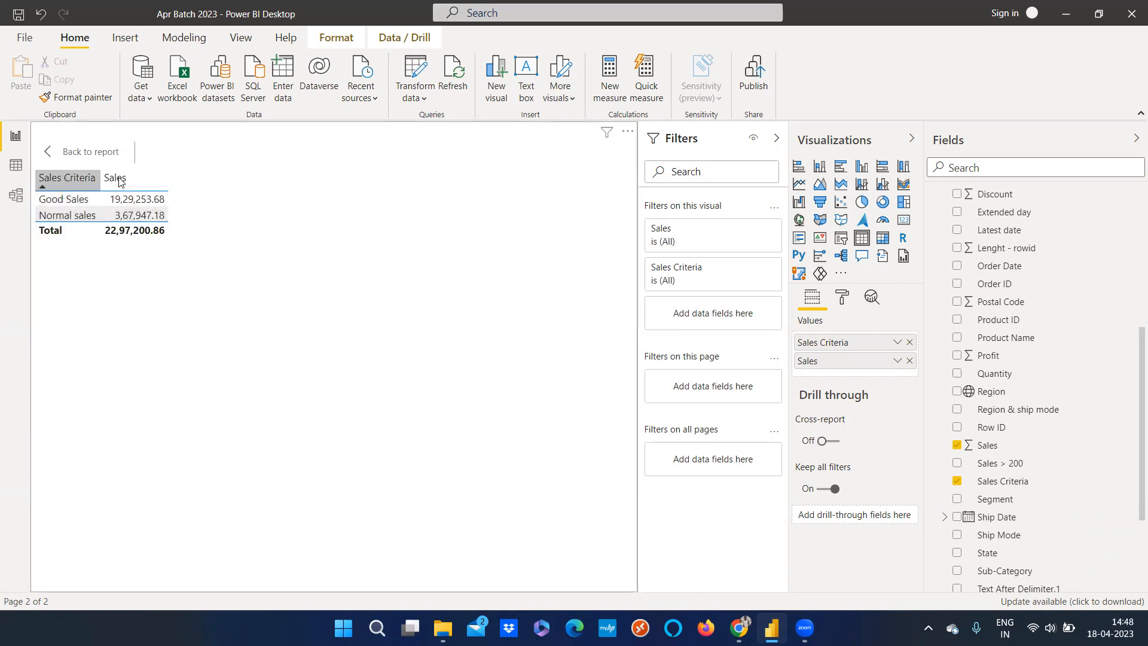
{"action": "left_click_drag", "start_coordinate": [100, 179], "coordinate": [151, 179]}
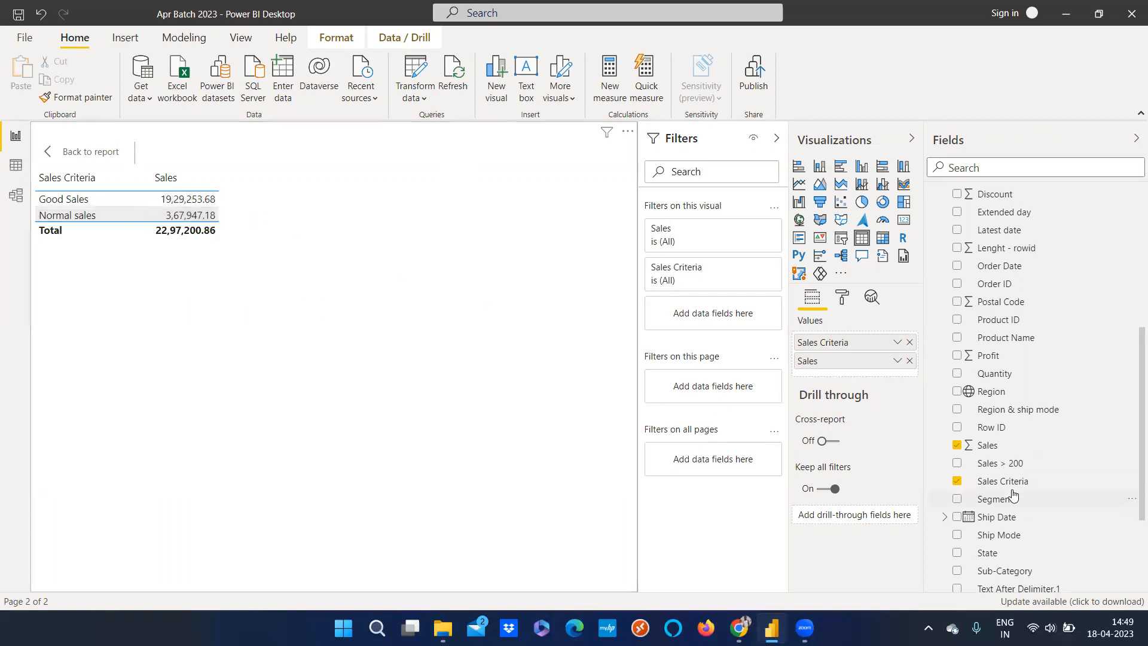
- Add the Profit field to the table after Sales
{"action": "scroll", "coordinate": [1026, 485], "scroll_direction": "down", "scroll_amount": 5}
{"action": "scroll", "coordinate": [1007, 418], "scroll_direction": "up", "scroll_amount": 5}
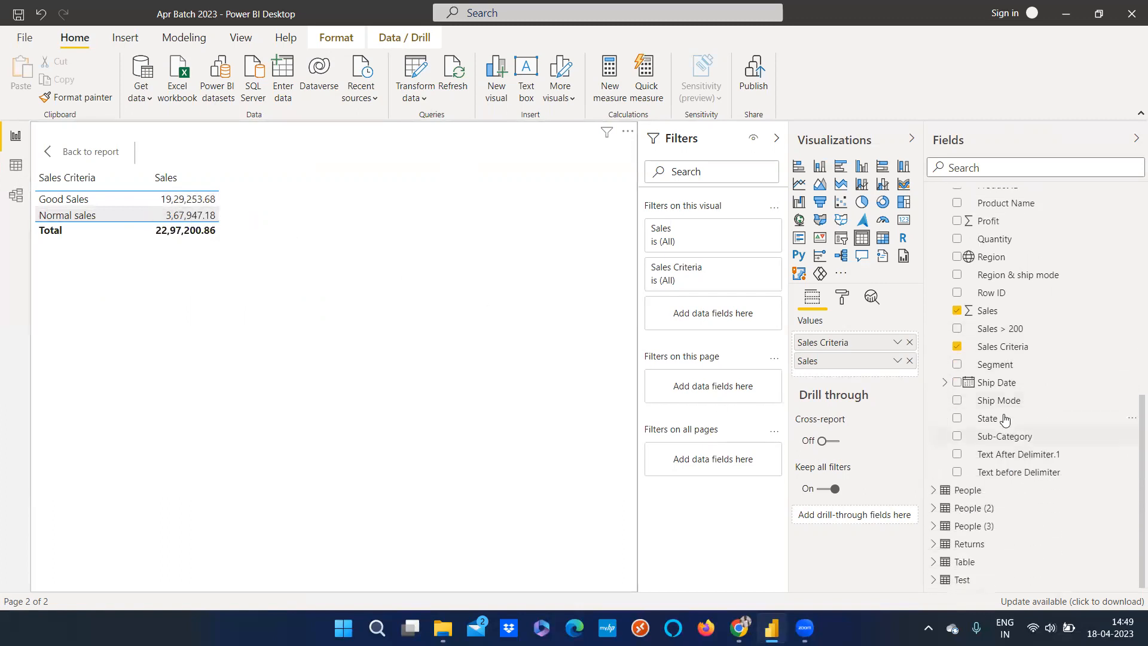
{"action": "left_click_drag", "start_coordinate": [1007, 436], "coordinate": [864, 373]}
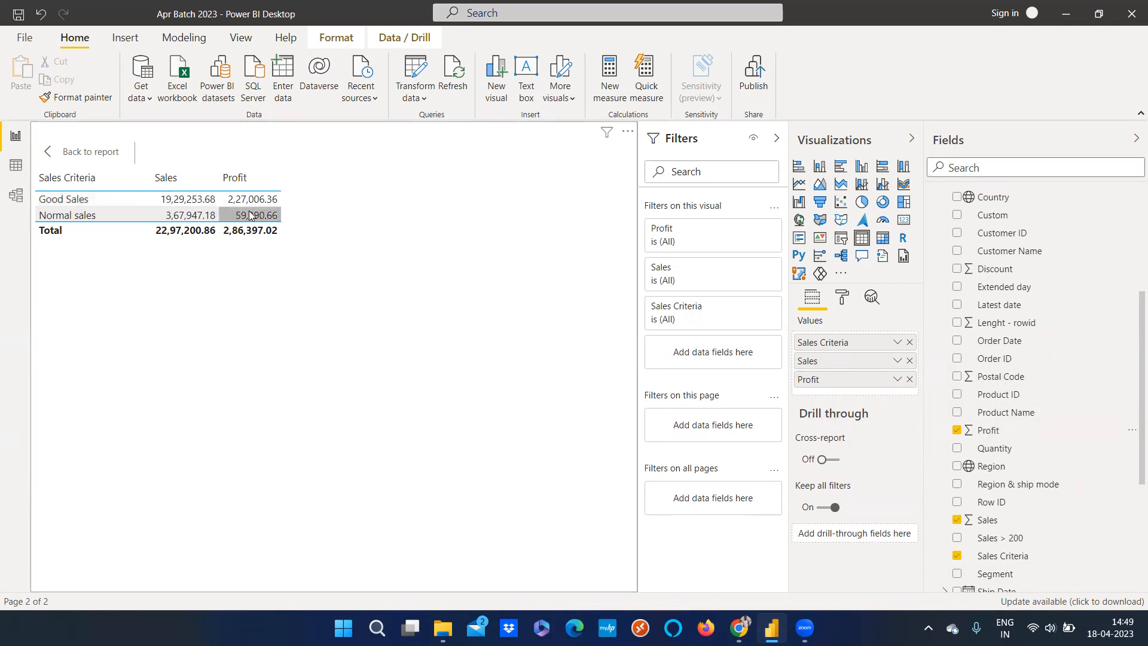
{"action": "left_click", "coordinate": [152, 174]}
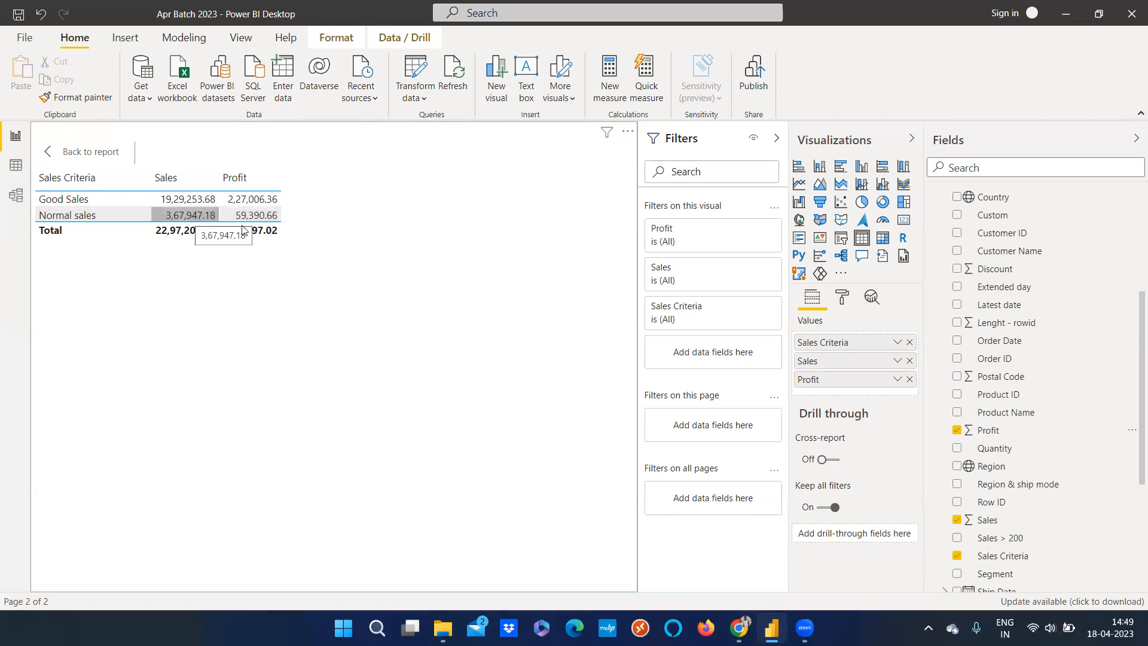
- Return from focus mode to the report page and save the report
{"action": "left_click", "coordinate": [416, 96]}
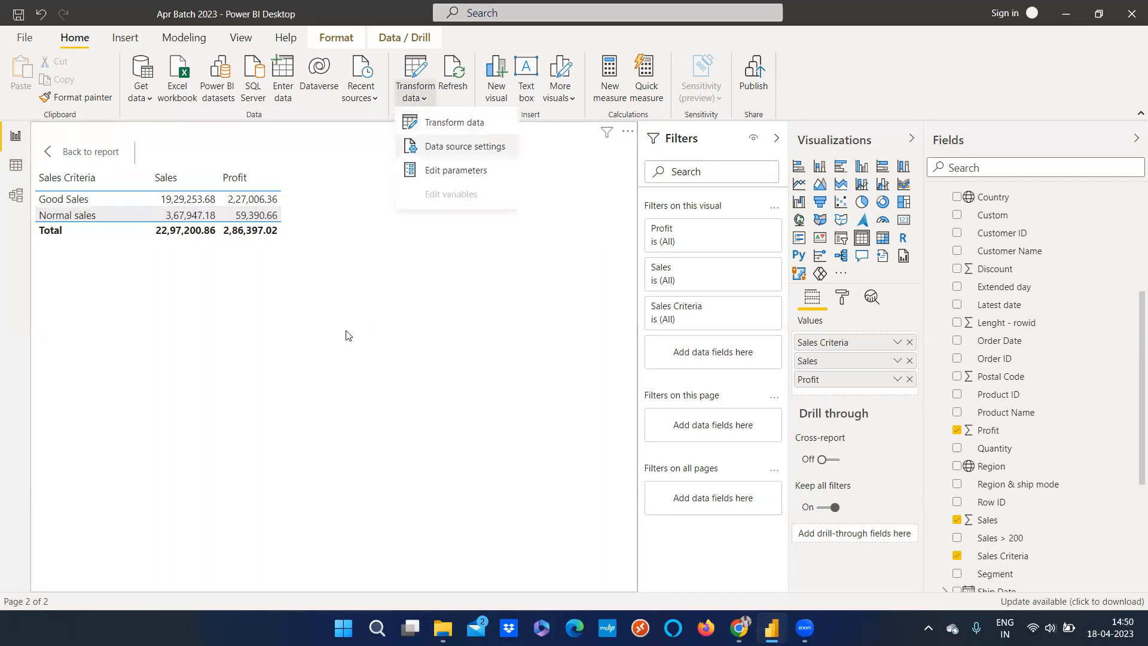
{"action": "left_click", "coordinate": [105, 152]}
{"action": "left_click", "coordinate": [102, 153]}
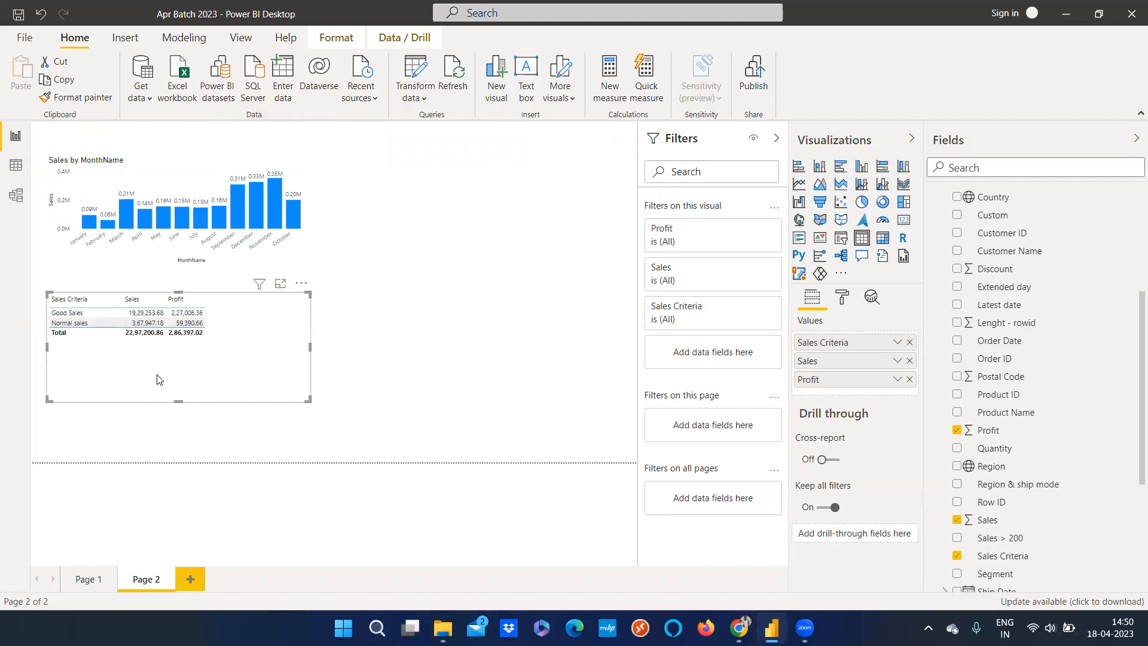
{"action": "left_click", "coordinate": [394, 248]}
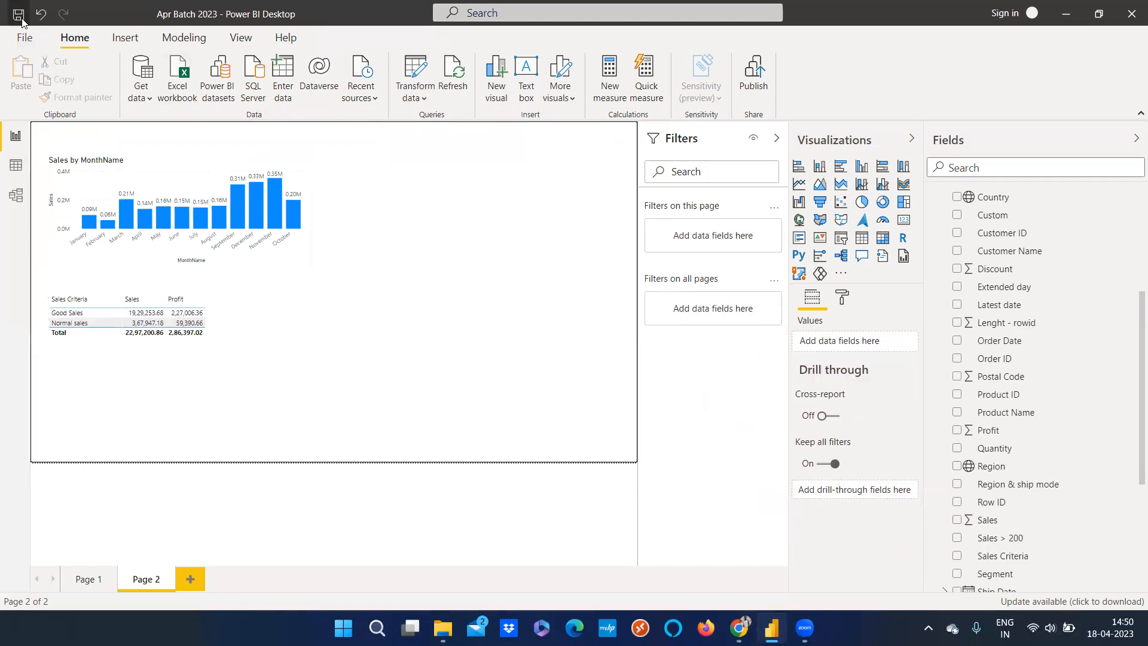
{"action": "left_click", "coordinate": [139, 93]}
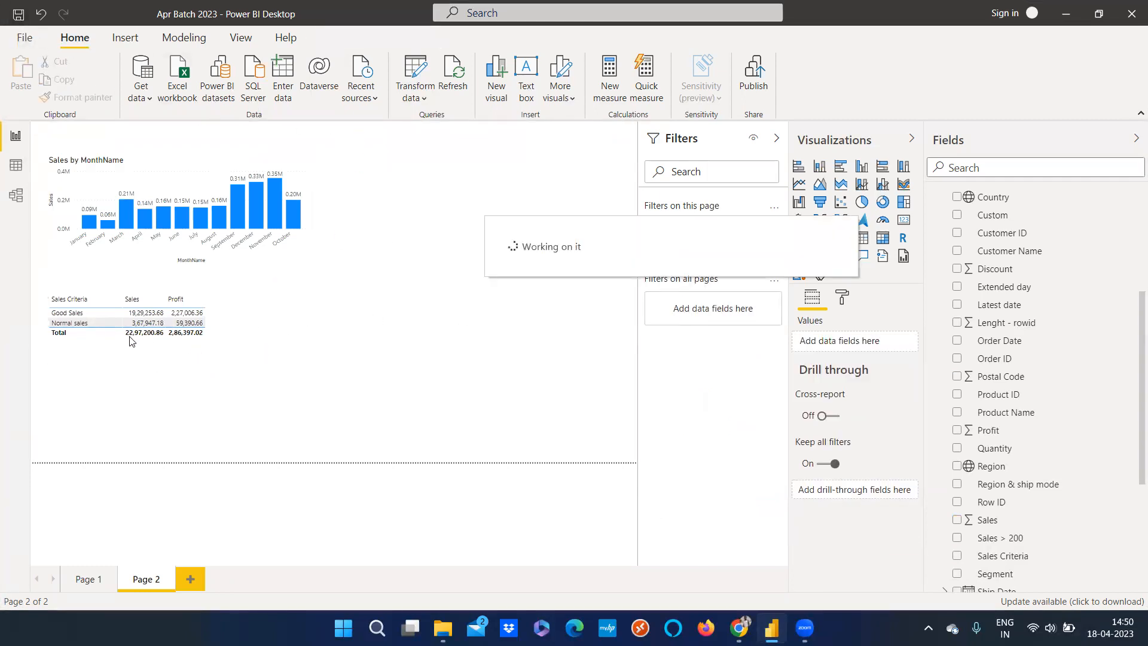
- Open the Power Query Editor and look at the Invoke Custom Function dialog for the Orders query, leaving it without adding a column
{"action": "left_click", "coordinate": [417, 105]}
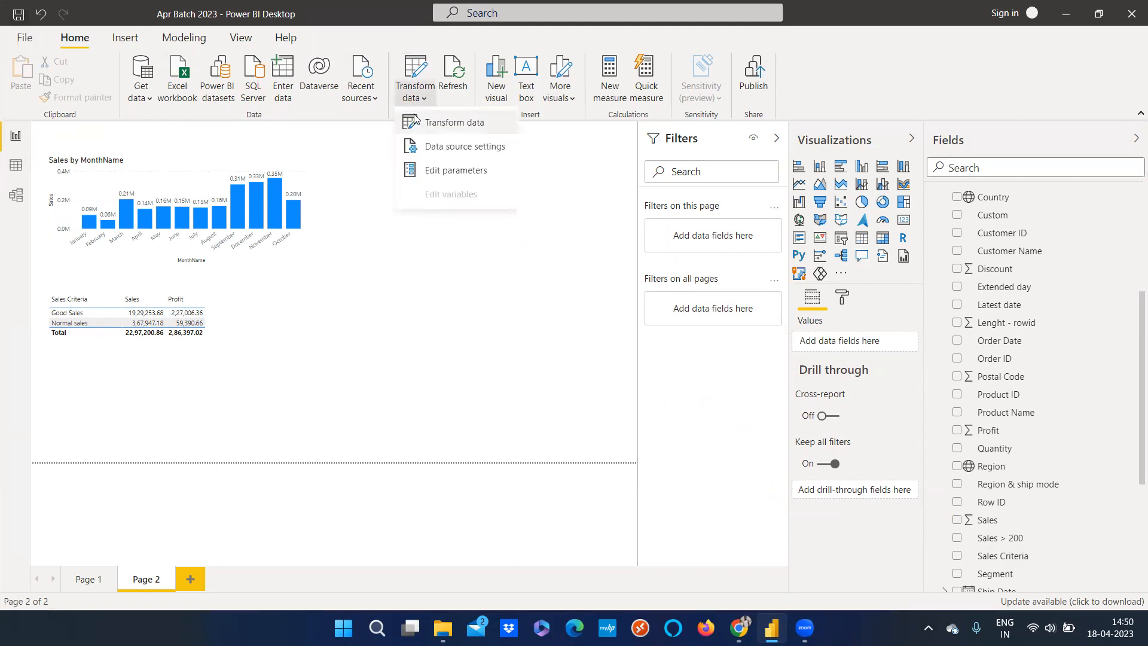
{"action": "left_click", "coordinate": [425, 124]}
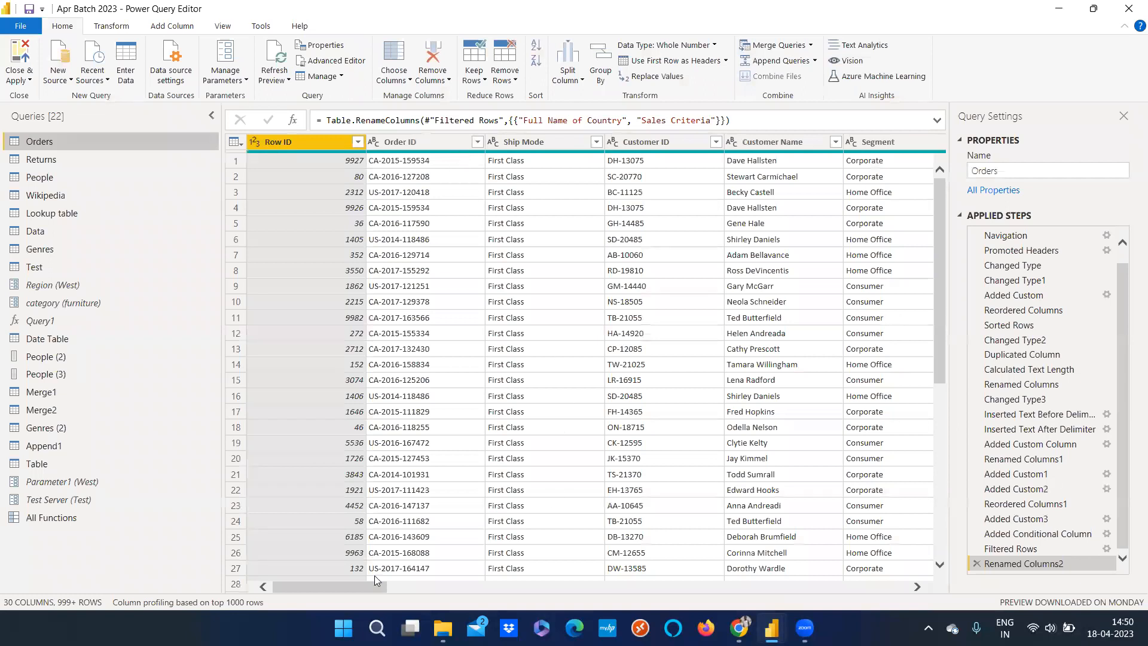
{"action": "left_click", "coordinate": [160, 28]}
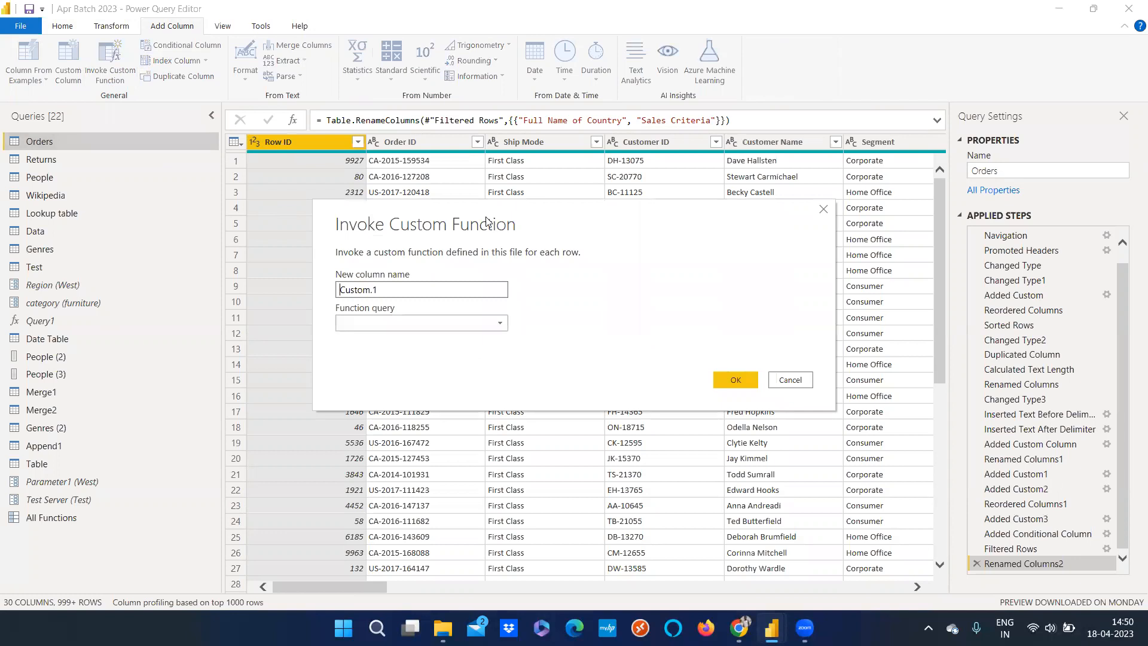
{"action": "left_click_drag", "start_coordinate": [486, 217], "coordinate": [405, 349]}
{"action": "left_click", "coordinate": [715, 516]}
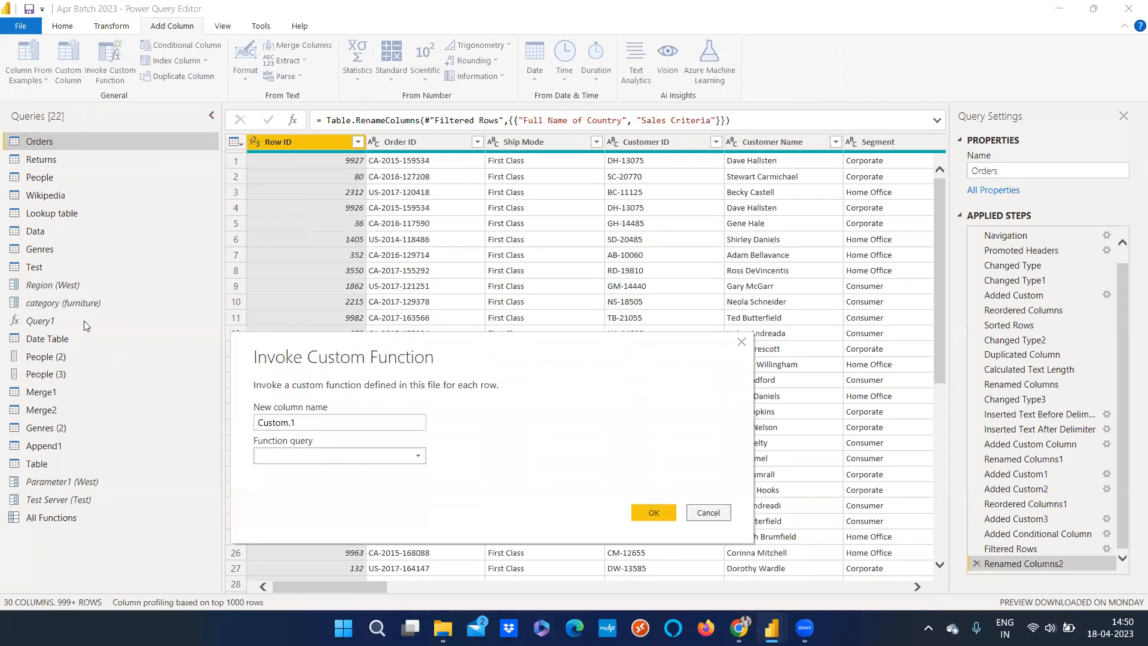
- Examine the Query1 date table function's code and its StartDate, EndDate and FYStartMonth parameters in the Advanced Editor, and close it without changes
{"action": "left_click", "coordinate": [56, 339]}
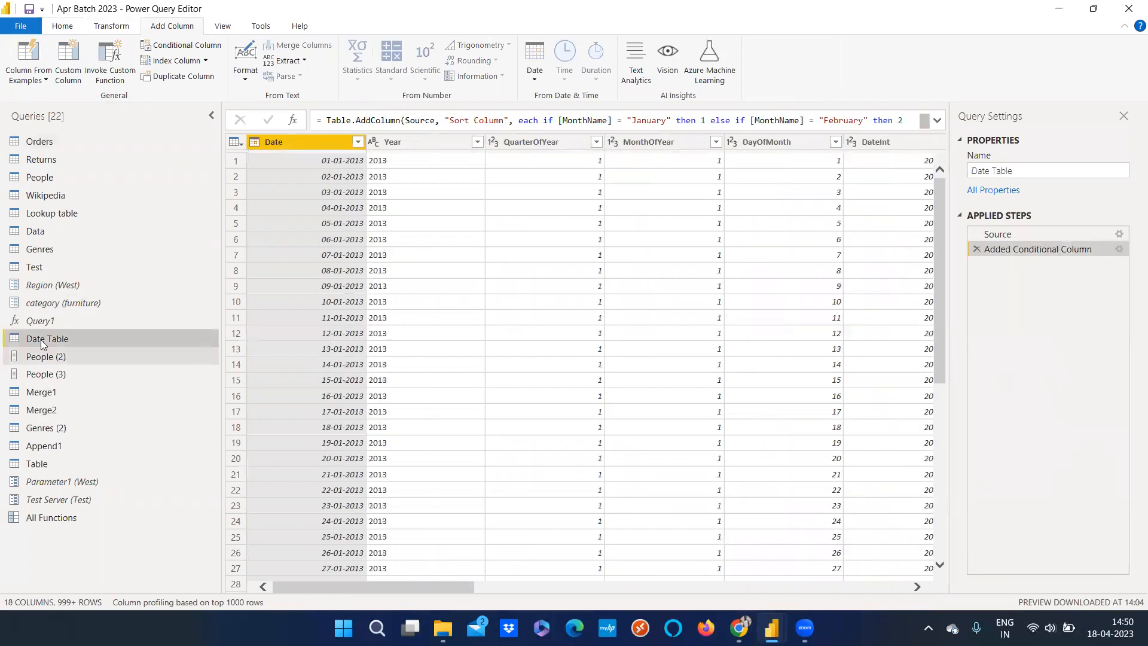
{"action": "left_click", "coordinate": [40, 321]}
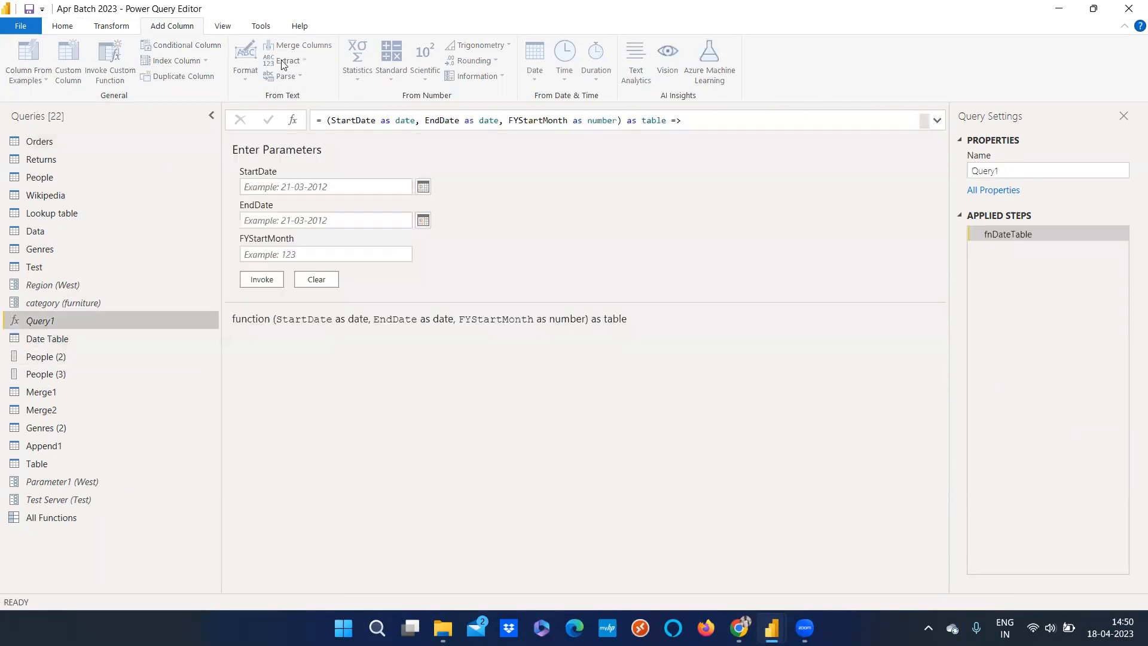
{"action": "left_click", "coordinate": [62, 26]}
{"action": "left_click", "coordinate": [332, 60]}
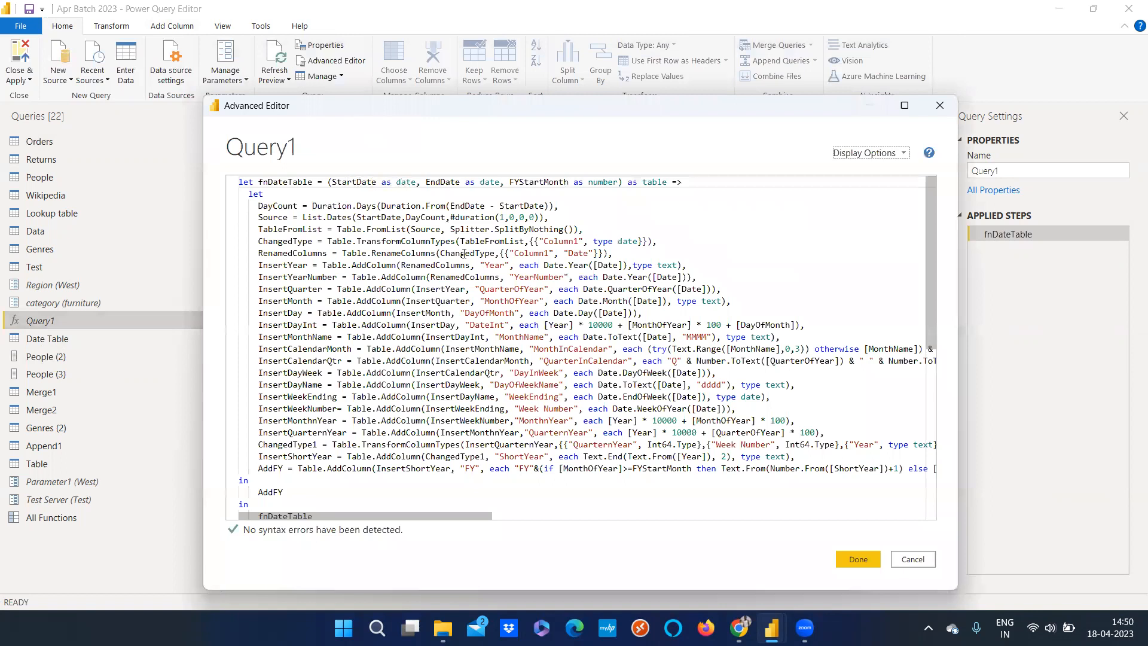
{"action": "double_click", "coordinate": [441, 183]}
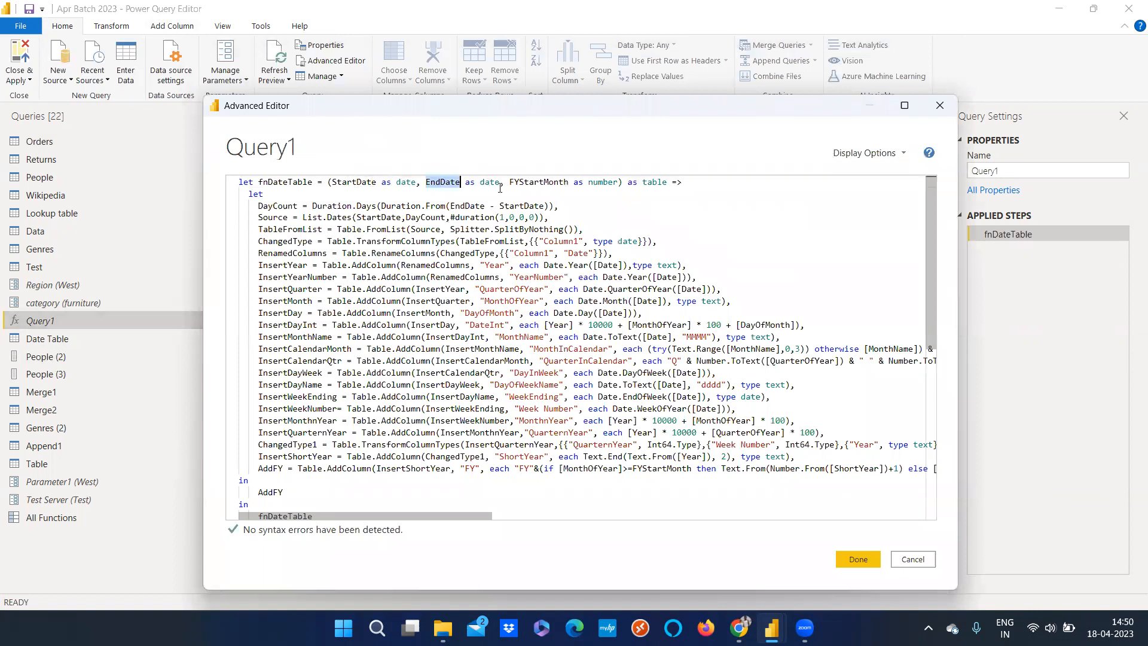
{"action": "double_click", "coordinate": [490, 183]}
{"action": "left_click", "coordinate": [240, 181]}
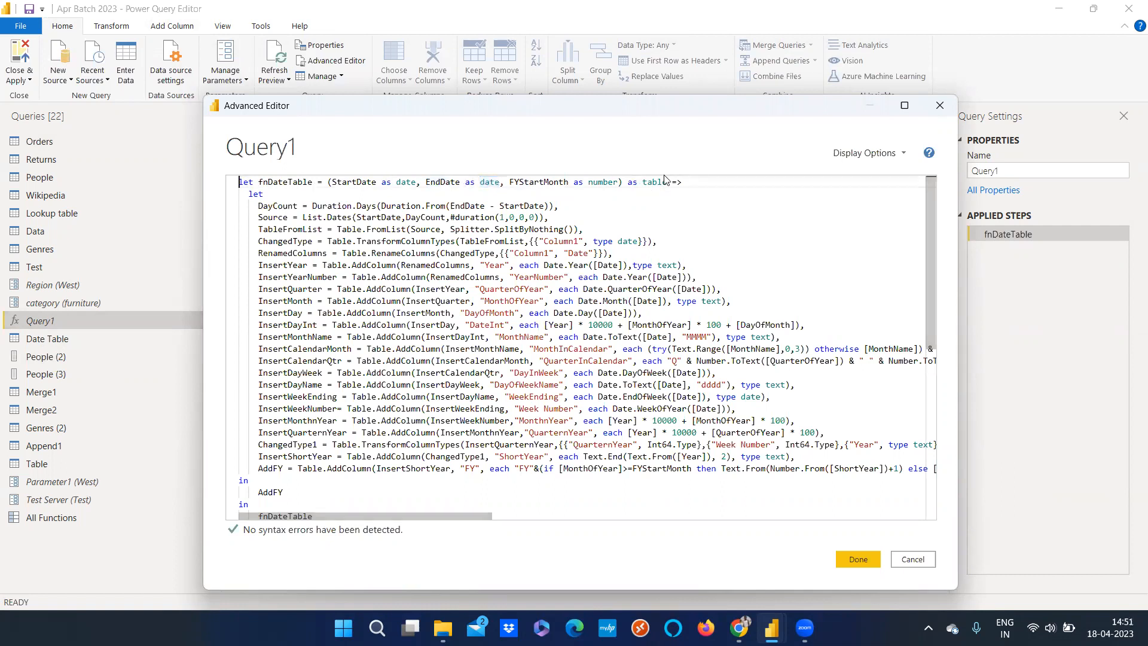
{"action": "left_click", "coordinate": [690, 187], "text": "shift"}
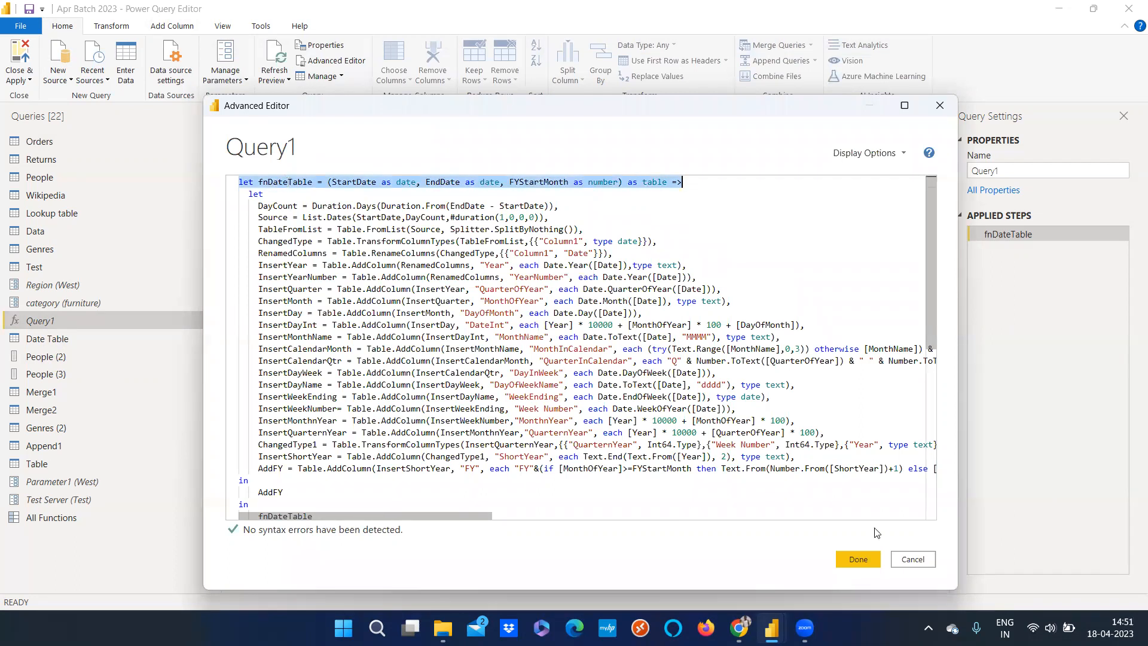
{"action": "left_click", "coordinate": [901, 561]}
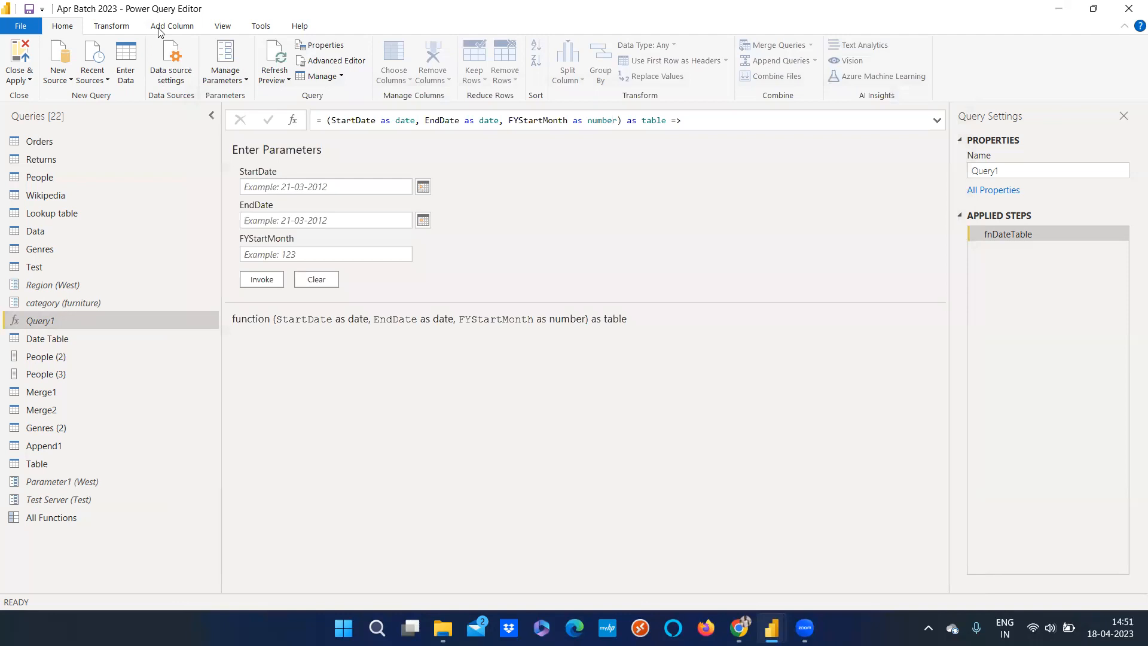
- Fill in the Invoke Custom Function dialog for Orders with column name Date and function query Query1, and cancel it without adding the column
{"action": "left_click", "coordinate": [170, 27]}
{"action": "left_click", "coordinate": [89, 518]}
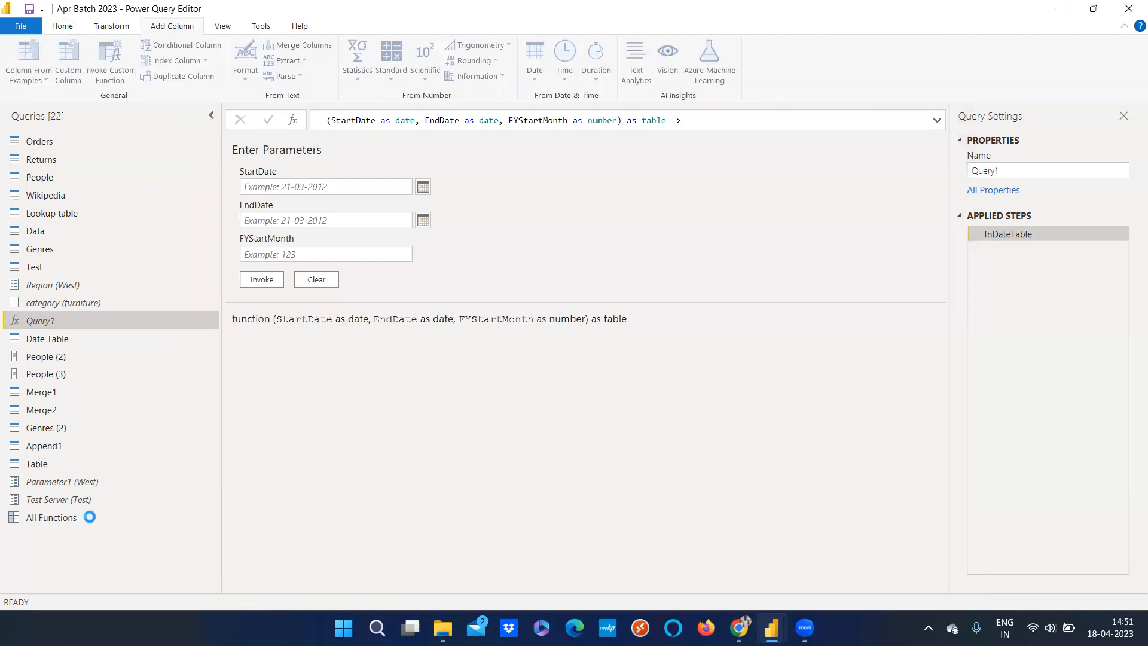
{"action": "left_click", "coordinate": [62, 27]}
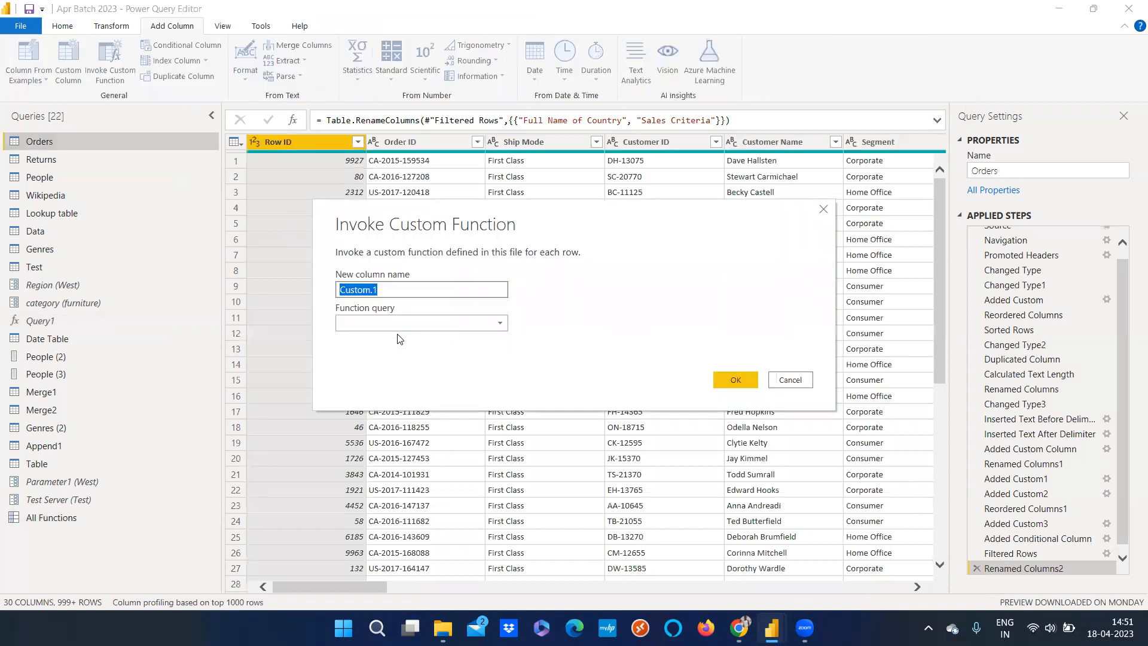
{"action": "type", "text": "Date"}
{"action": "left_click", "coordinate": [392, 322]}
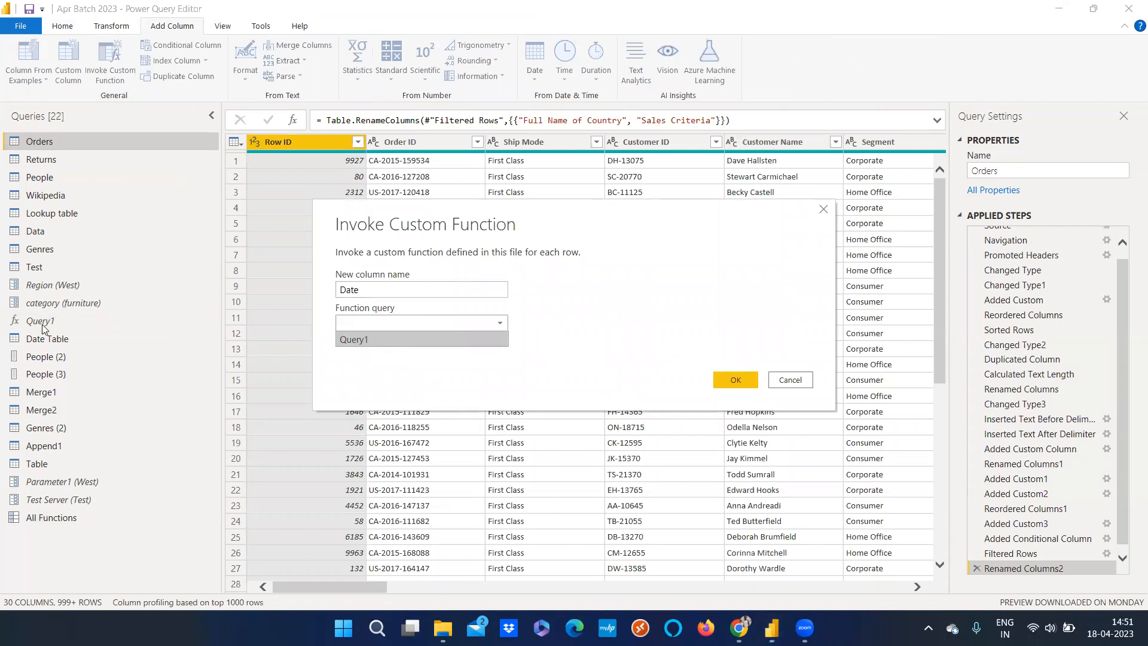
{"action": "left_click", "coordinate": [353, 350]}
{"action": "left_click", "coordinate": [372, 325]}
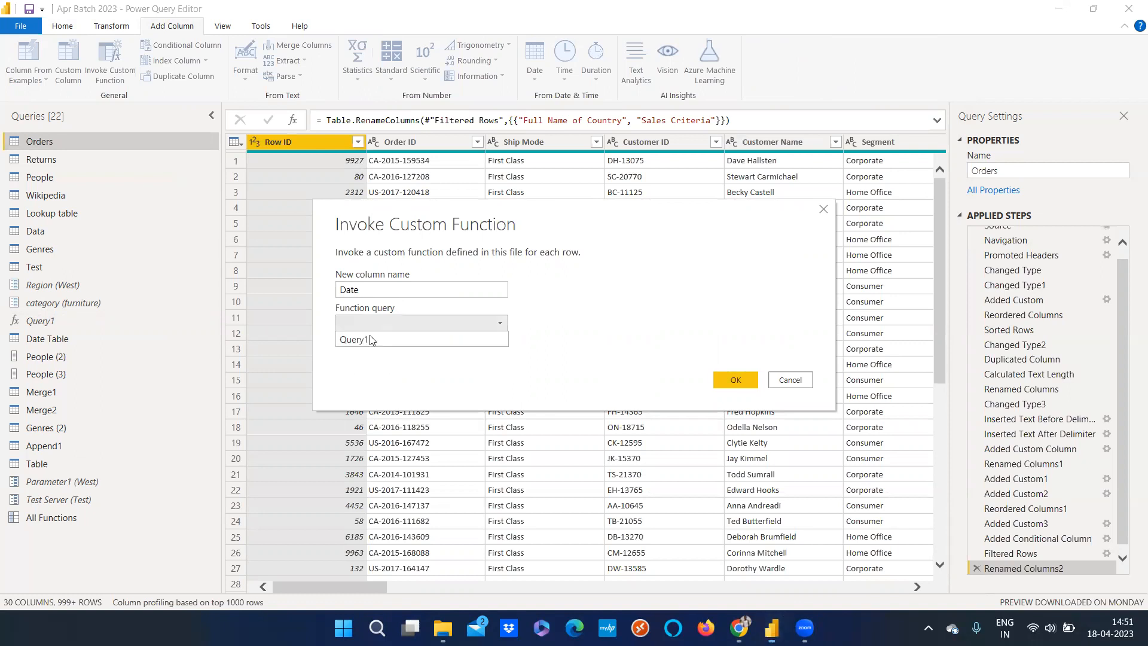
{"action": "left_click", "coordinate": [372, 341]}
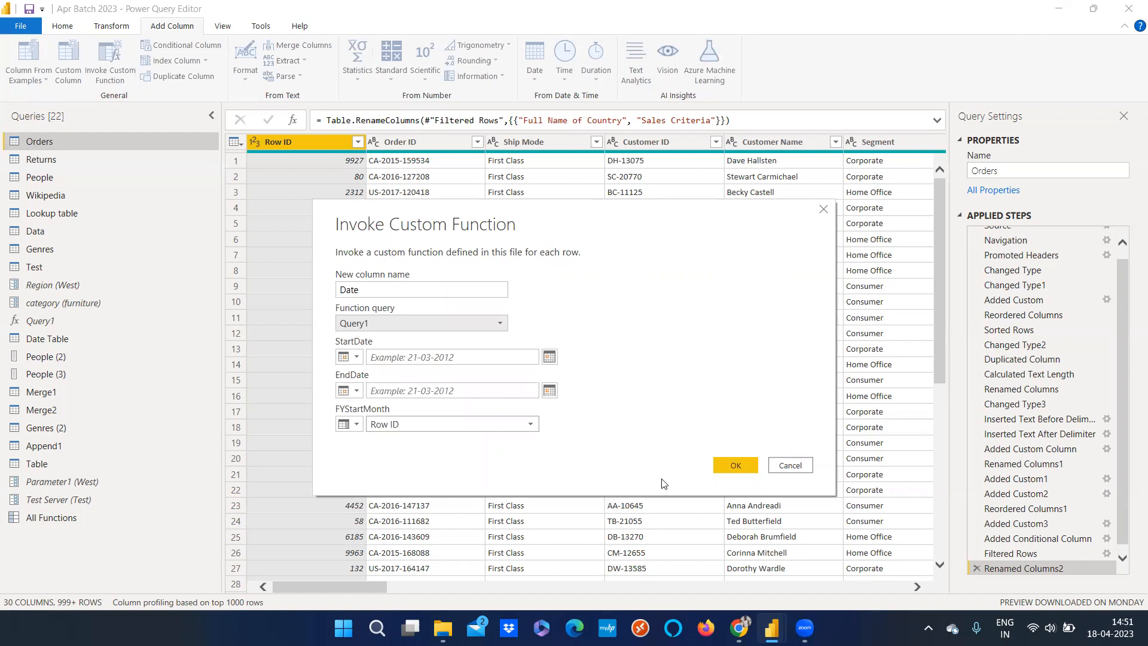
{"action": "left_click", "coordinate": [784, 469]}
- Look at the Date Table and Query1 queries and the Invoke Custom Function dialog for Orders, leaving it without adding a column
{"action": "left_click", "coordinate": [68, 334]}
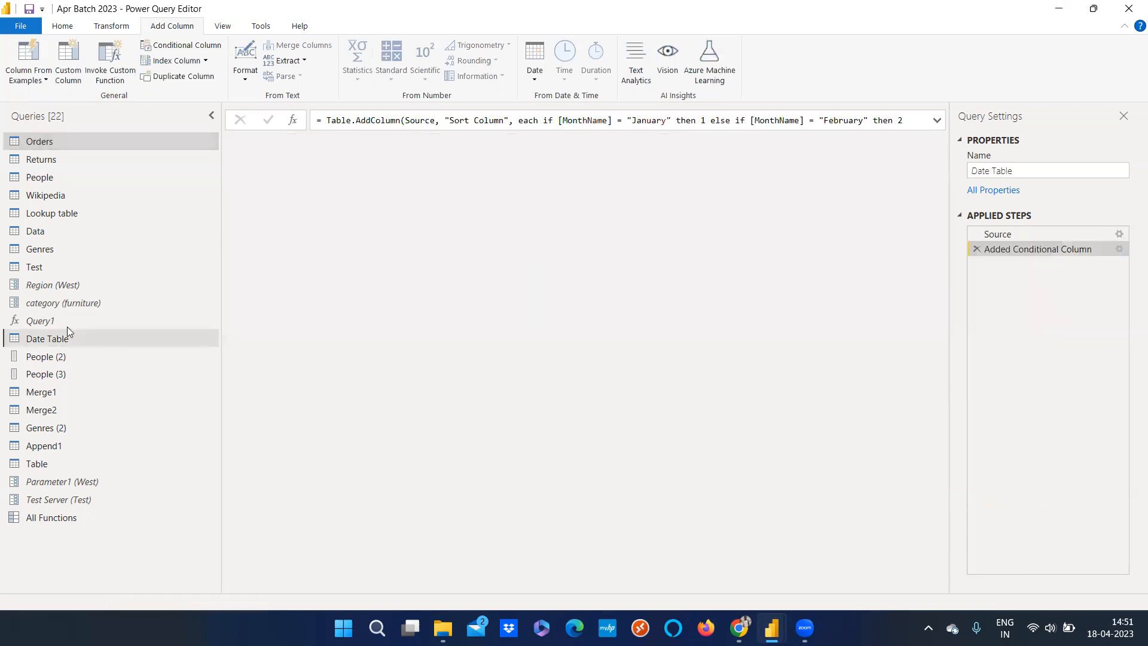
{"action": "key", "text": "Up"}
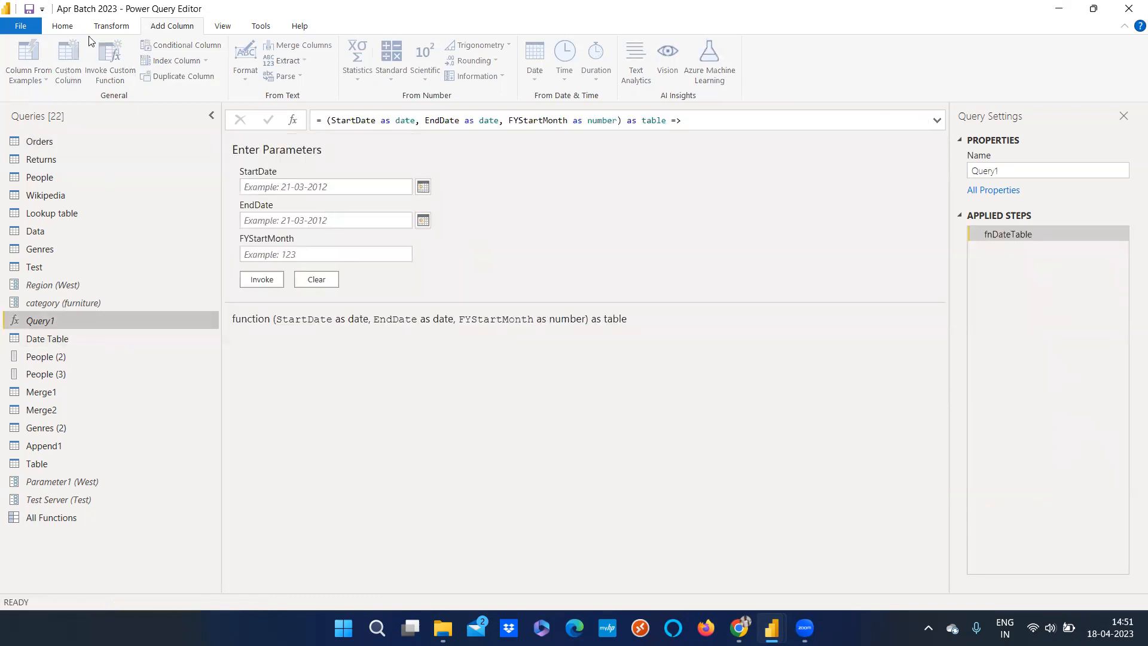
{"action": "left_click", "coordinate": [63, 303]}
{"action": "left_click", "coordinate": [45, 142]}
{"action": "left_click", "coordinate": [109, 76]}
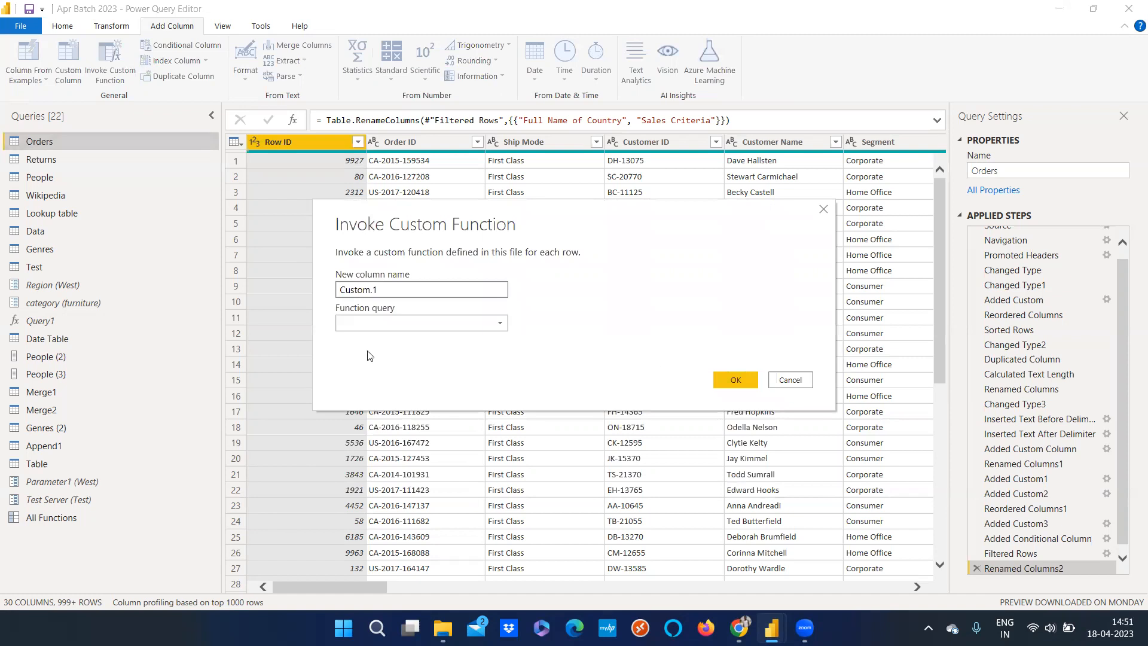
{"action": "left_click", "coordinate": [773, 384]}
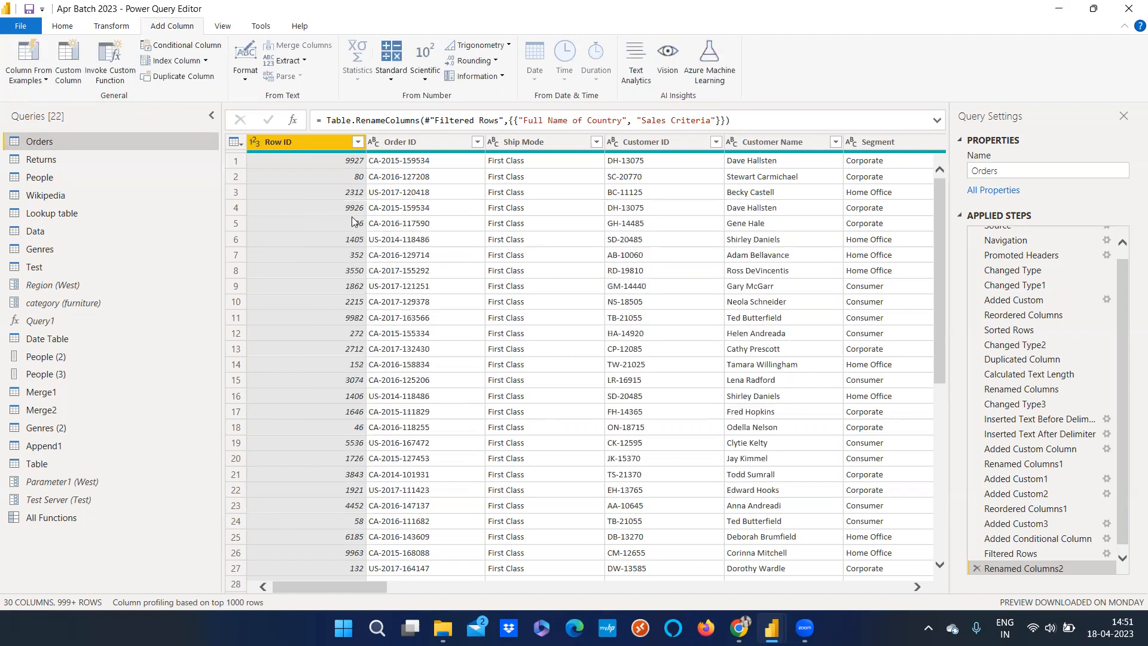
- Examine the fnDateTable declaration and its table return type in Query1's Advanced Editor, close it unchanged, and look at the Date Table query
{"action": "left_click", "coordinate": [43, 320]}
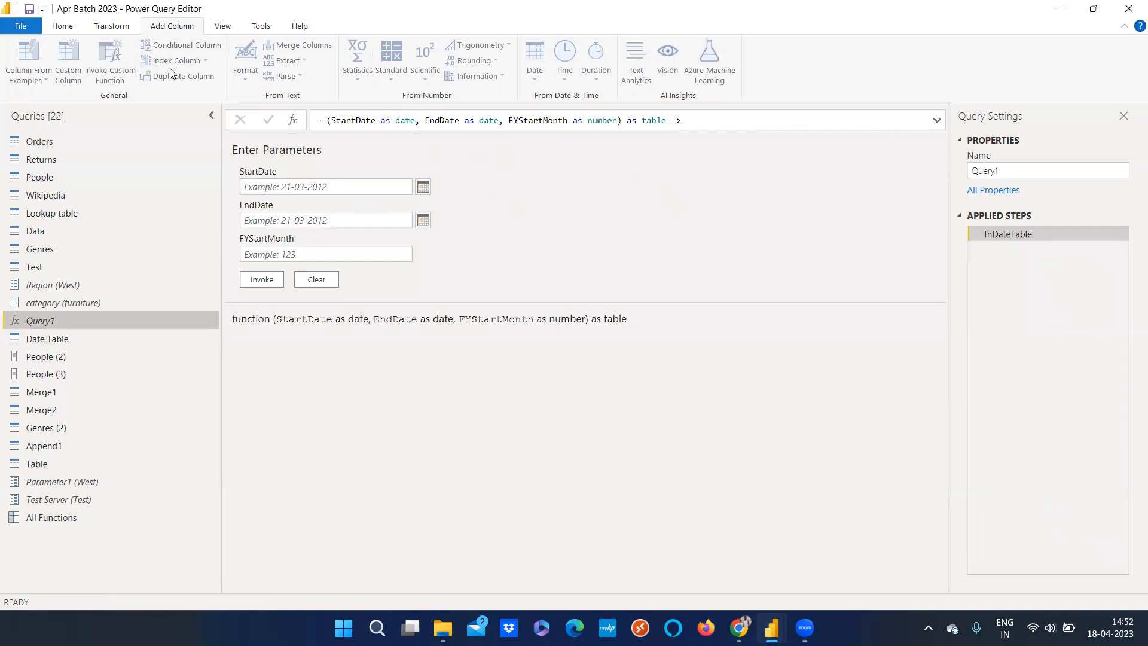
{"action": "left_click", "coordinate": [62, 26]}
{"action": "left_click", "coordinate": [323, 60]}
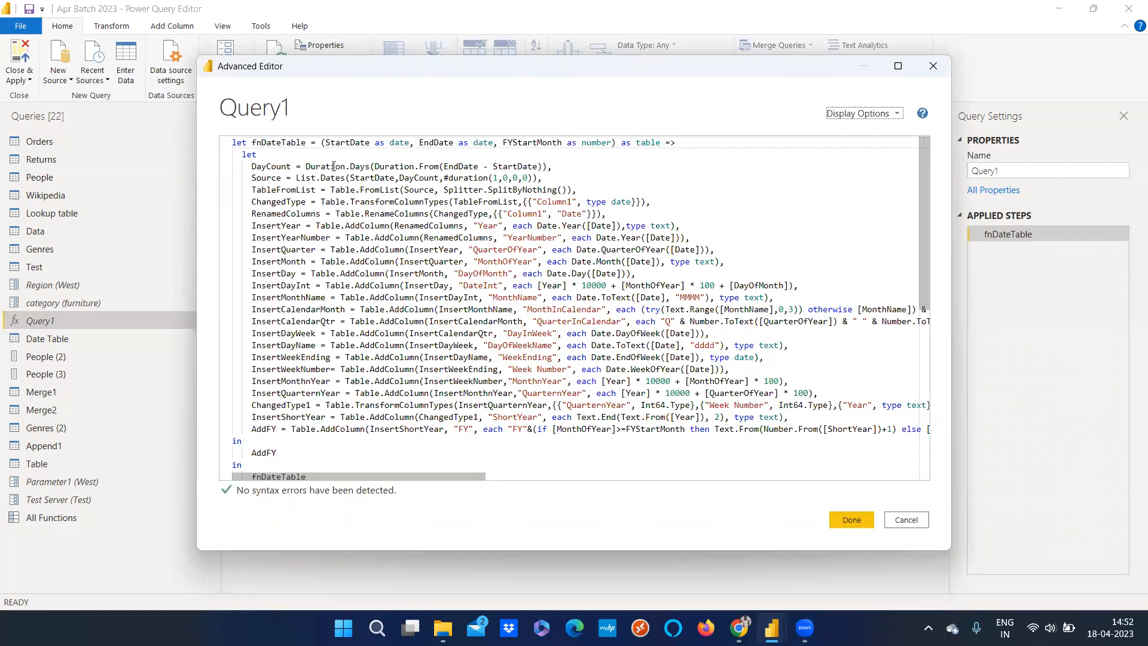
{"action": "left_click_drag", "start_coordinate": [251, 144], "coordinate": [672, 146]}
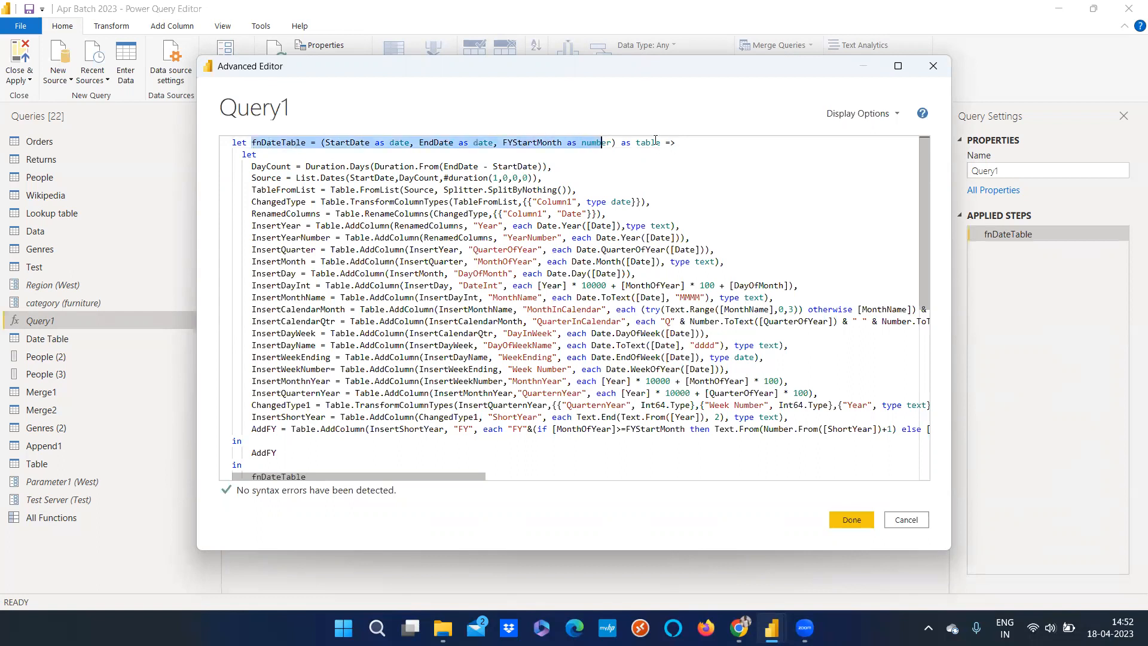
{"action": "double_click", "coordinate": [651, 142]}
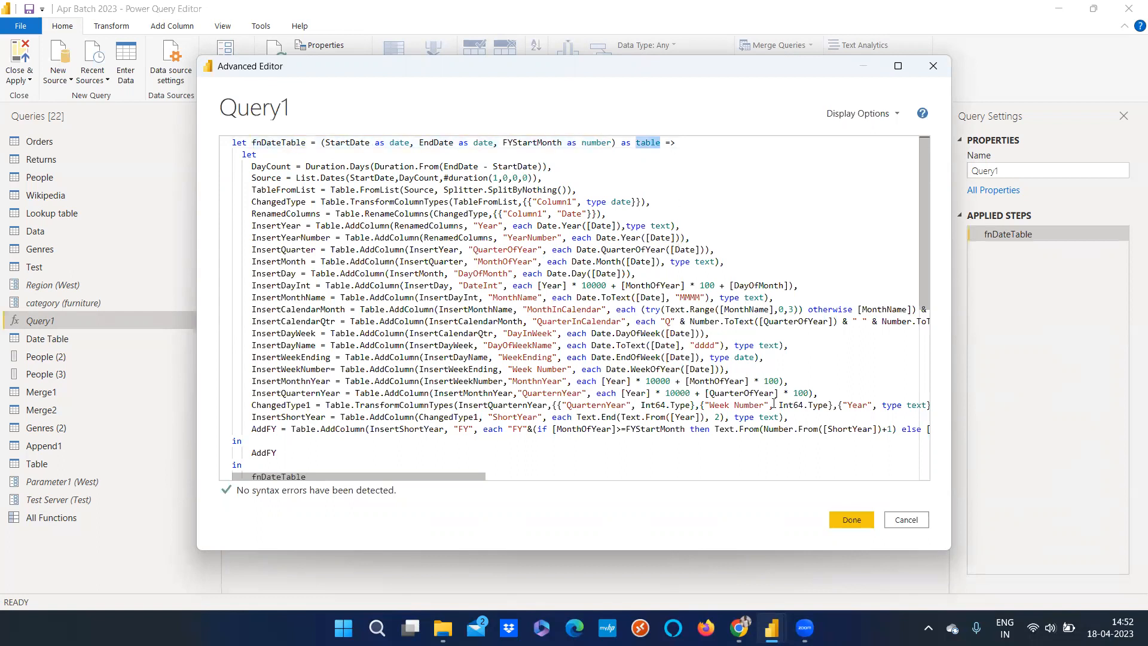
{"action": "left_click", "coordinate": [894, 519]}
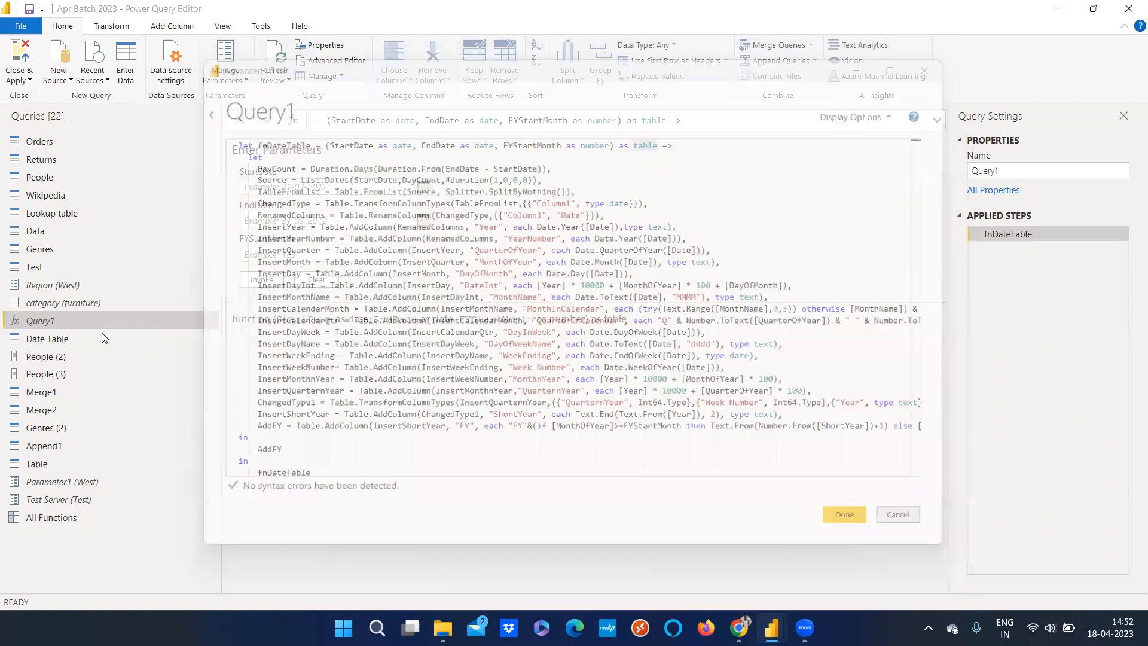
{"action": "left_click", "coordinate": [99, 338]}
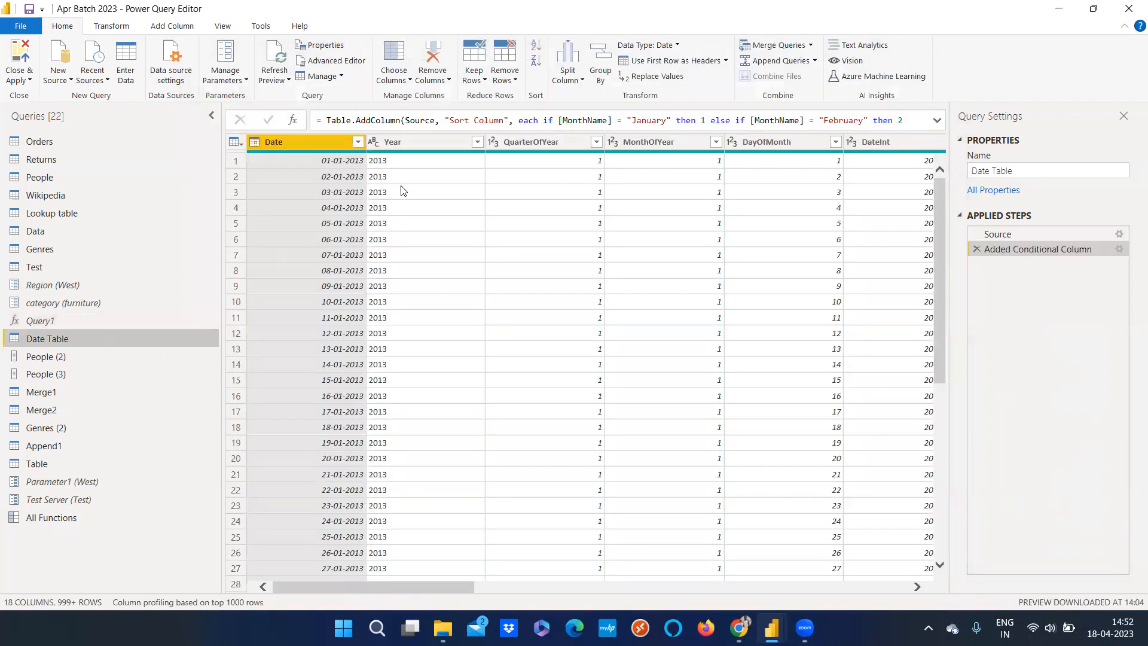
{"action": "left_click", "coordinate": [88, 322]}
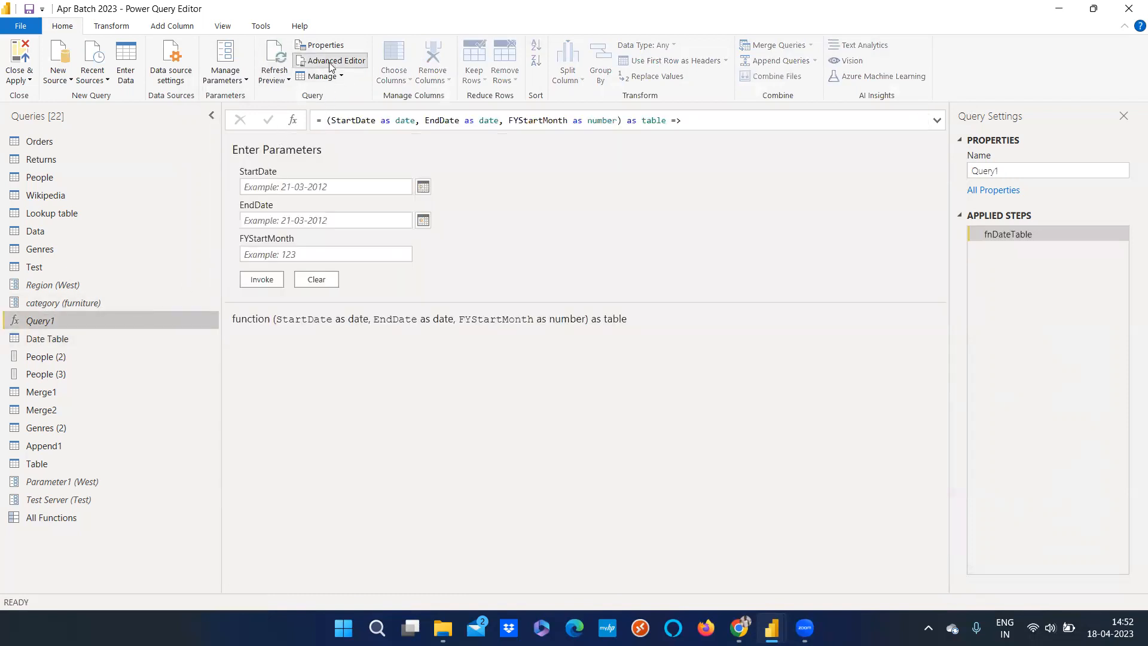
- Copy all of Query1's code from the Advanced Editor and paste it over the contents of TCS JD.txt in Notepad
{"action": "left_click", "coordinate": [330, 61]}
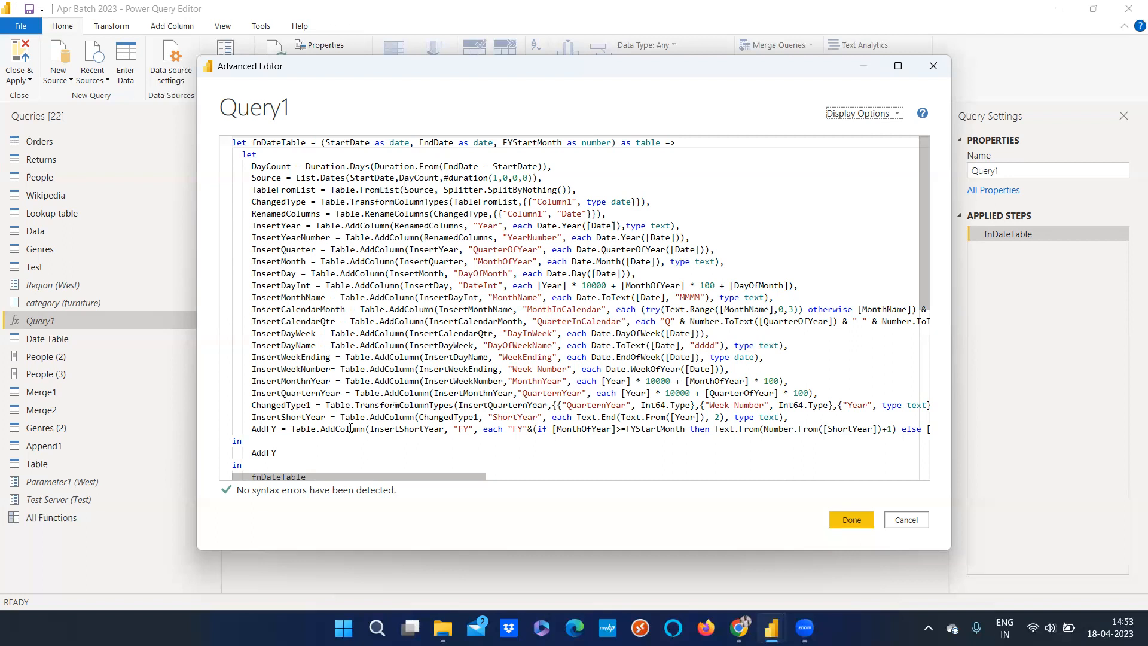
{"action": "scroll", "coordinate": [309, 454], "scroll_direction": "down", "scroll_amount": 1}
{"action": "left_click", "coordinate": [336, 438]}
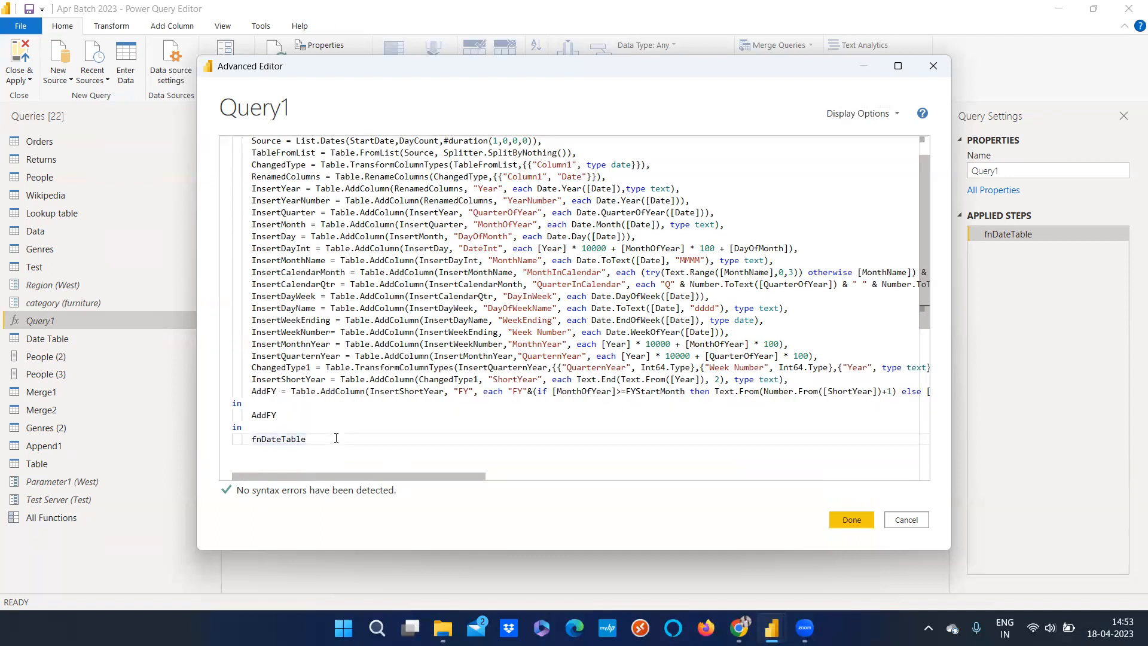
{"action": "key", "text": "ctrl+a"}
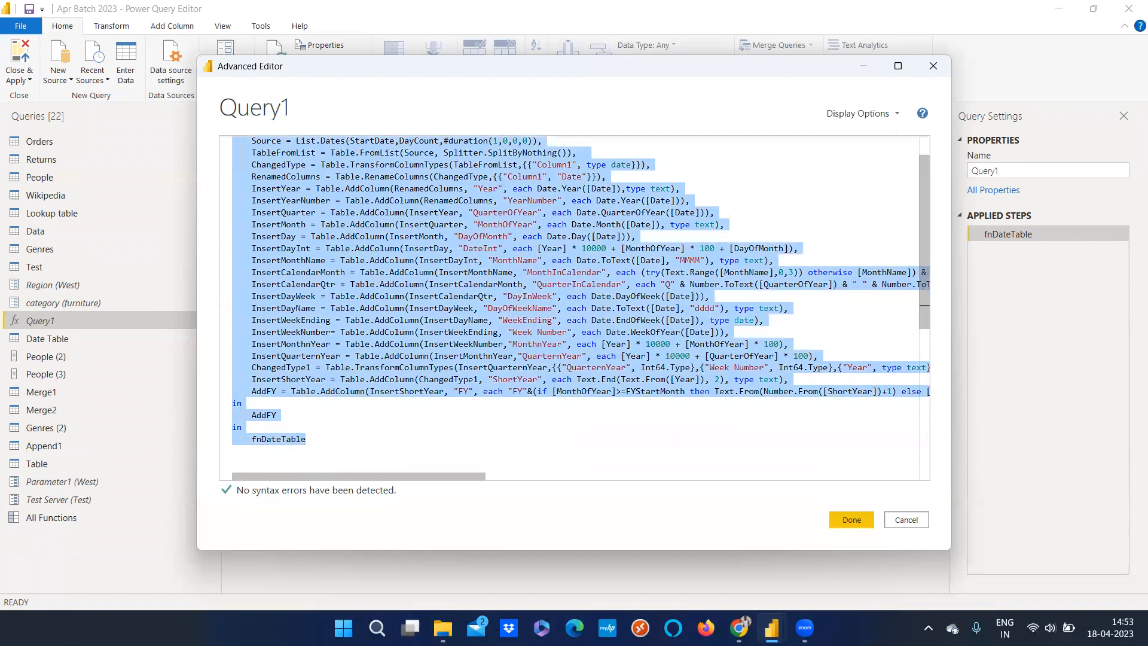
{"action": "left_click", "coordinate": [378, 628]}
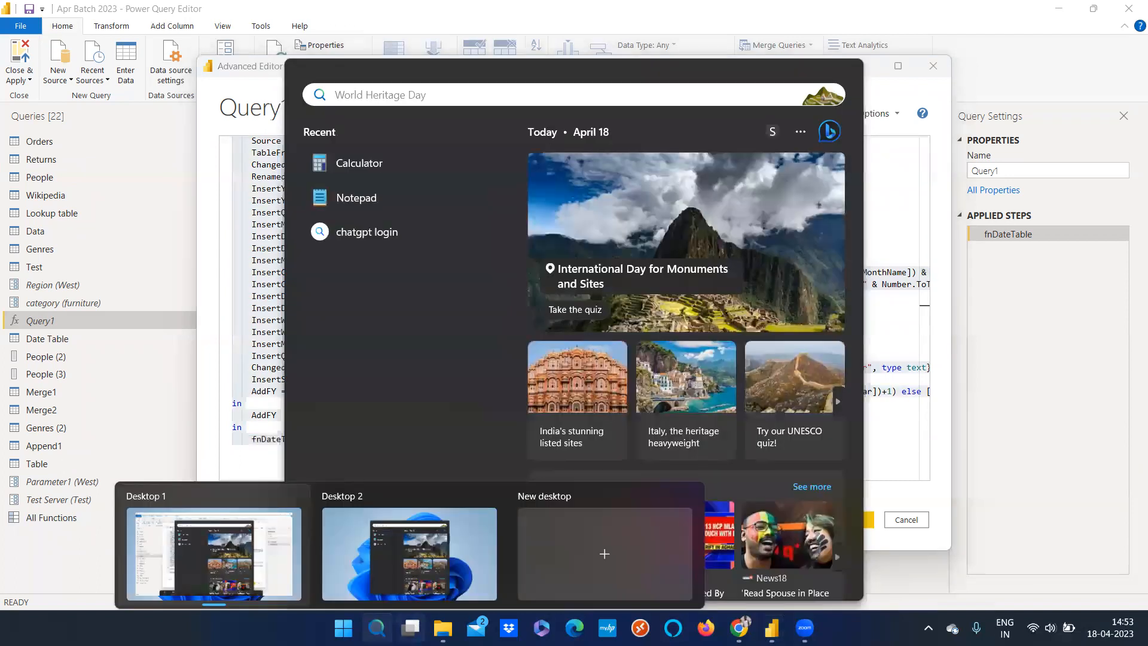
{"action": "type", "text": "nor"}
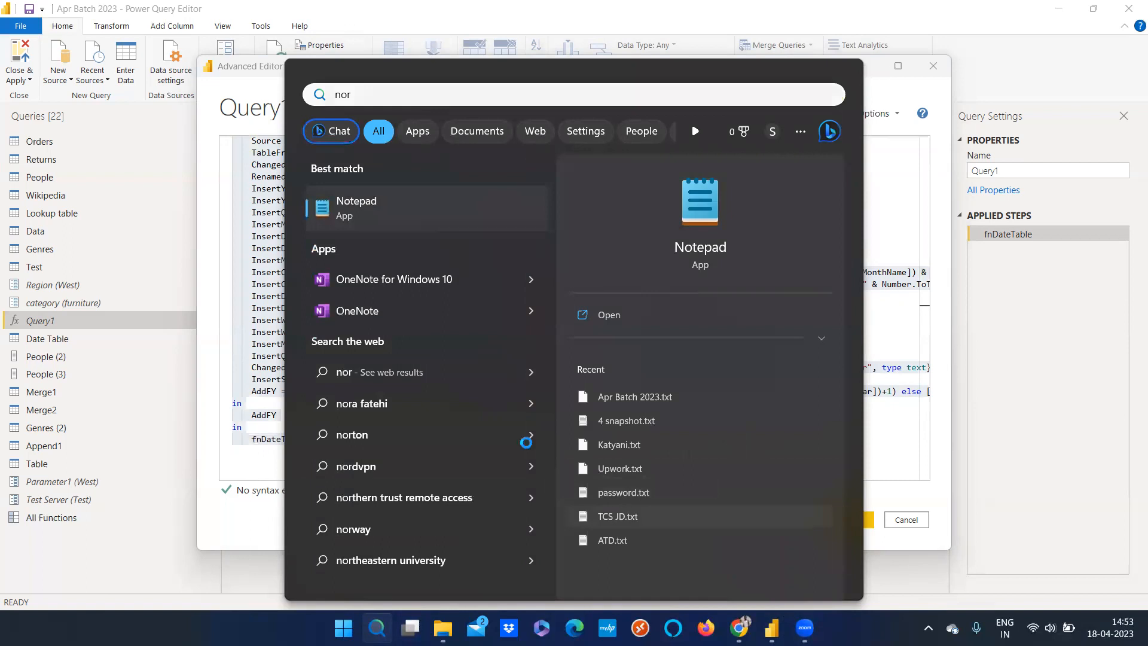
{"action": "key", "text": "ctrl+a"}
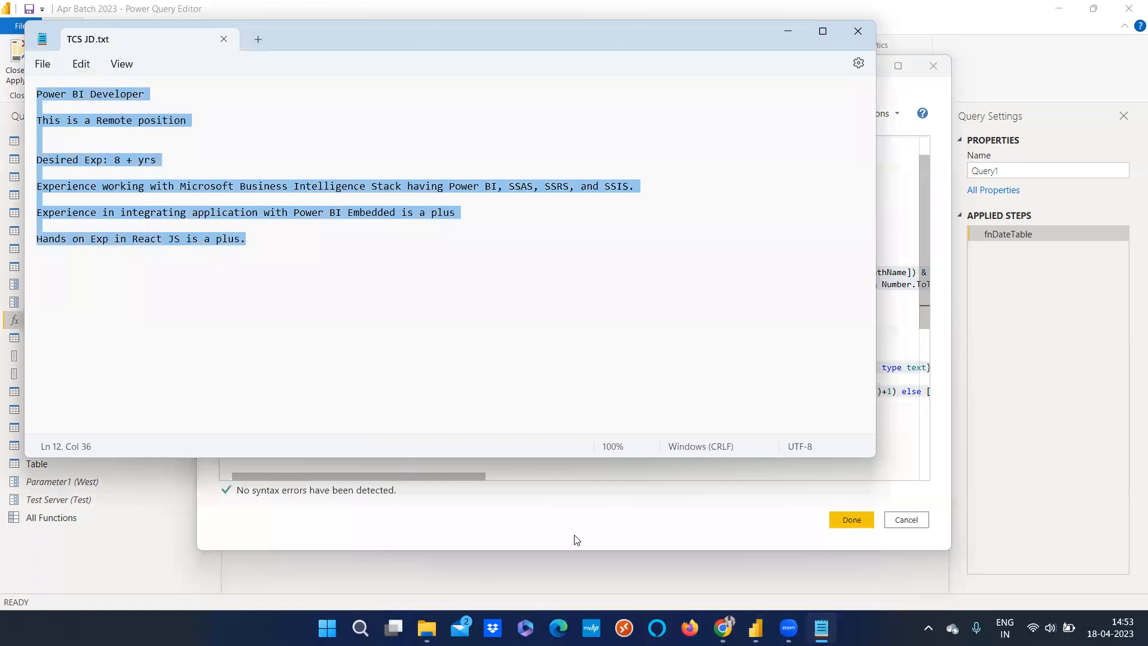
{"action": "key", "text": "ctrl+v"}
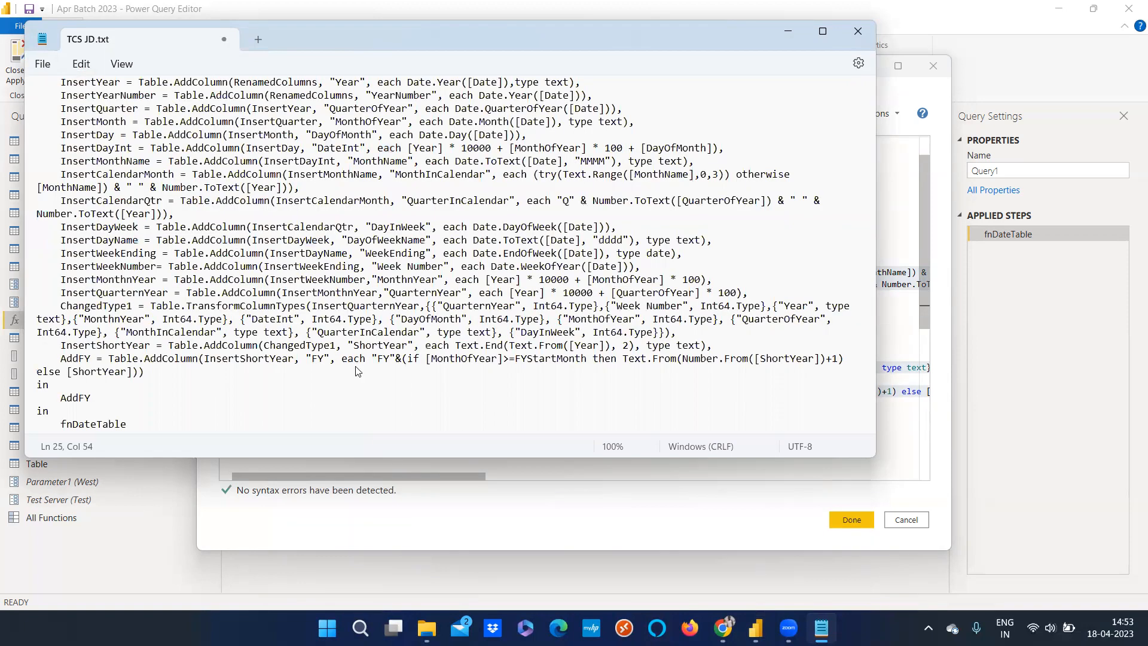
- Search the pasted code for every occurrence of "enddate" and close Notepad without saving the changes
{"action": "scroll", "coordinate": [443, 391], "scroll_direction": "up", "scroll_amount": 3}
{"action": "key", "text": "ctrl+f"}
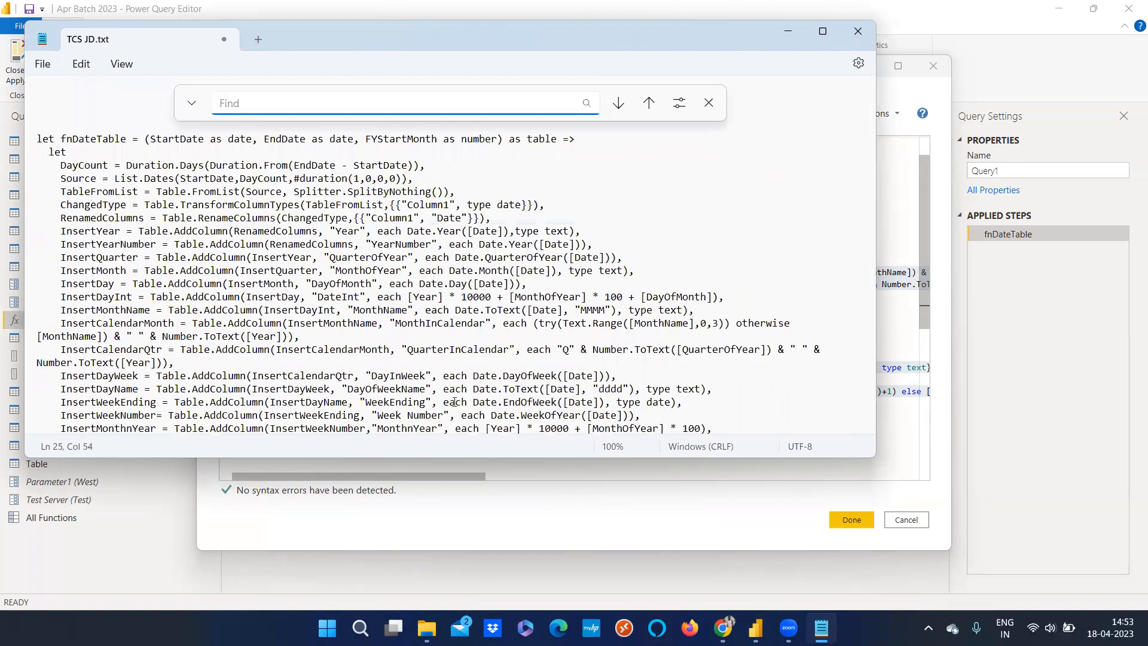
{"action": "type", "text": "enddate"}
{"action": "key", "text": "Return"}
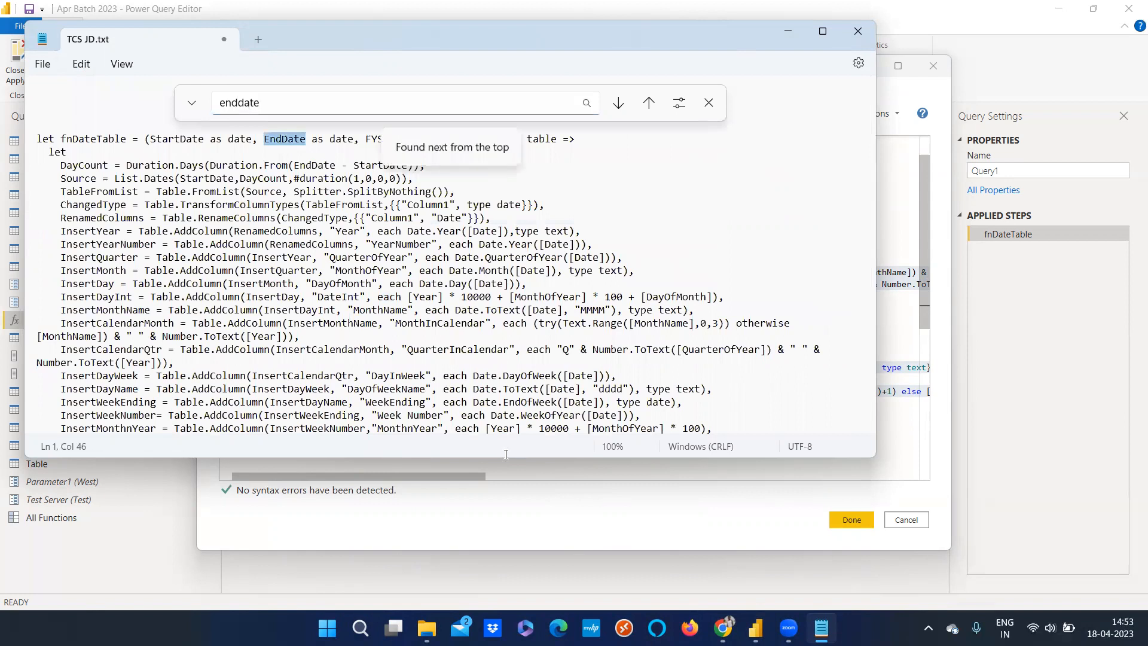
{"action": "key", "text": "Return"}
{"action": "key", "text": "Return"}
{"action": "key", "text": "Return"}
{"action": "key", "text": "Return"}
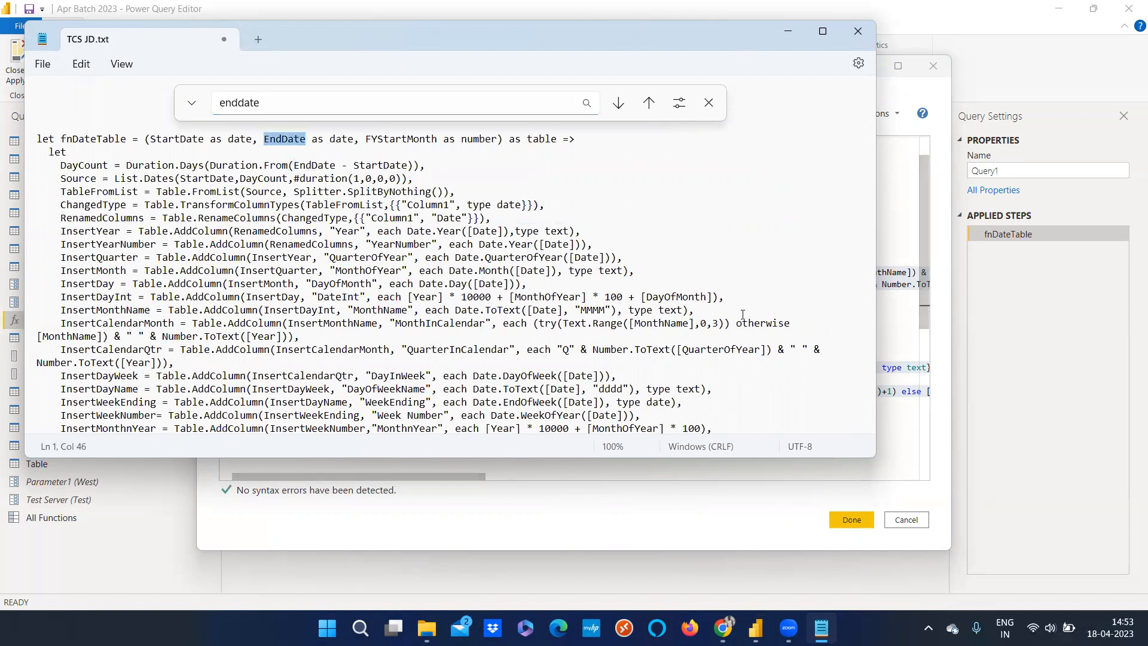
{"action": "left_click", "coordinate": [858, 31]}
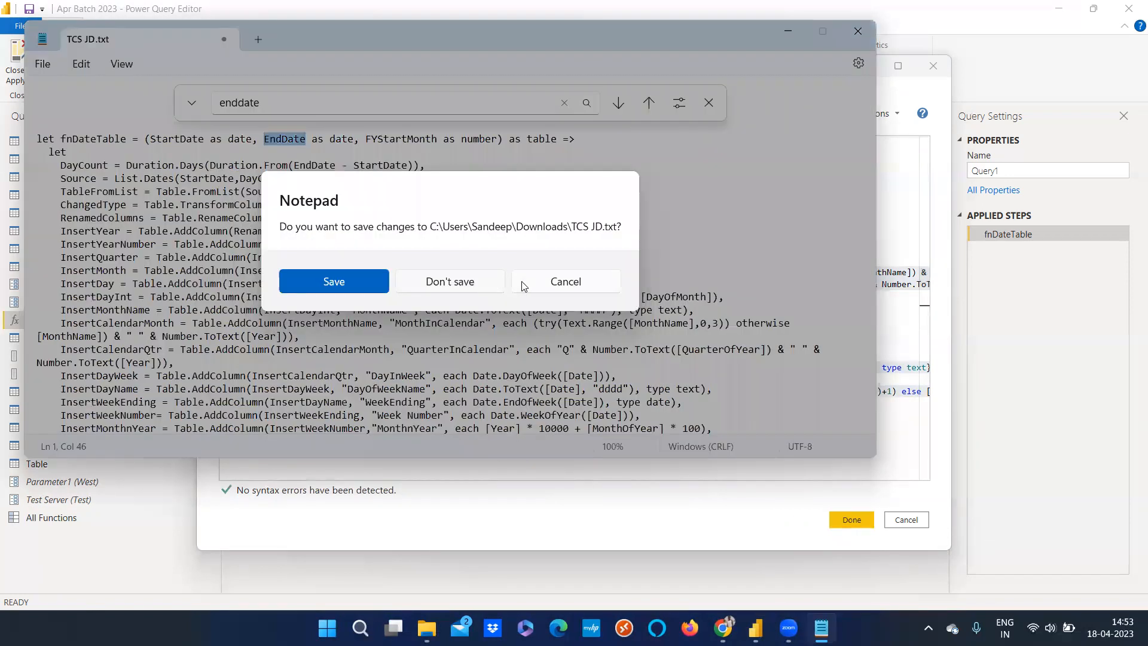
{"action": "left_click", "coordinate": [450, 281]}
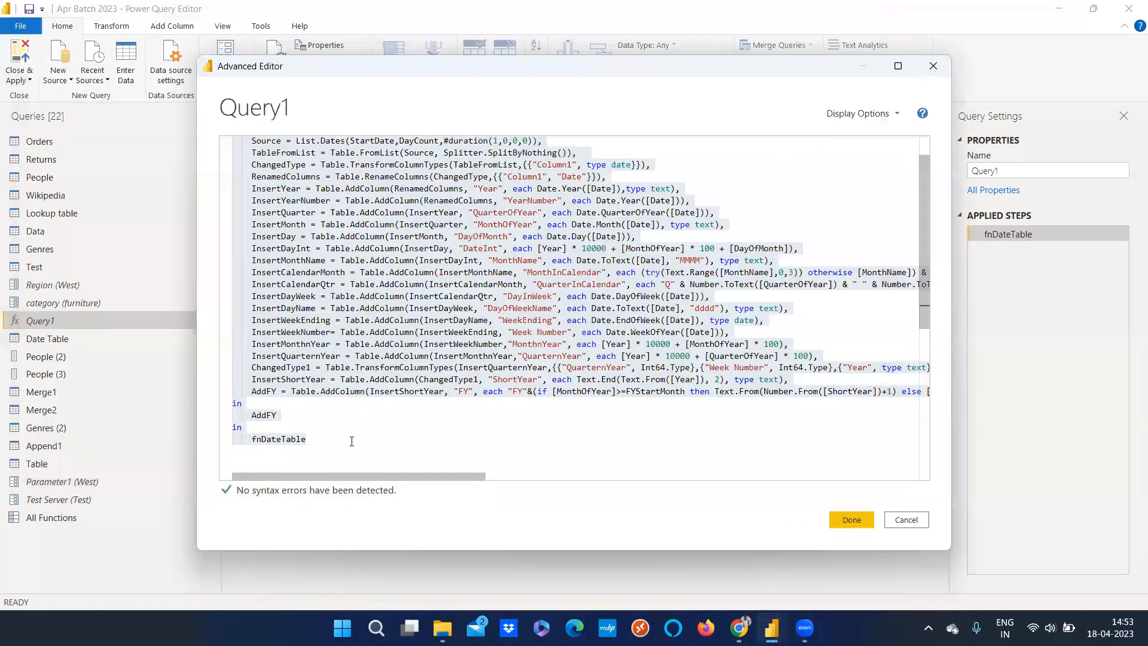
- Examine how EndDate is used in the DayCount line of Query1's code, and close the Advanced Editor without changes
{"action": "left_click", "coordinate": [362, 417]}
{"action": "scroll", "coordinate": [407, 323], "scroll_direction": "up", "scroll_amount": 2}
{"action": "double_click", "coordinate": [460, 167]}
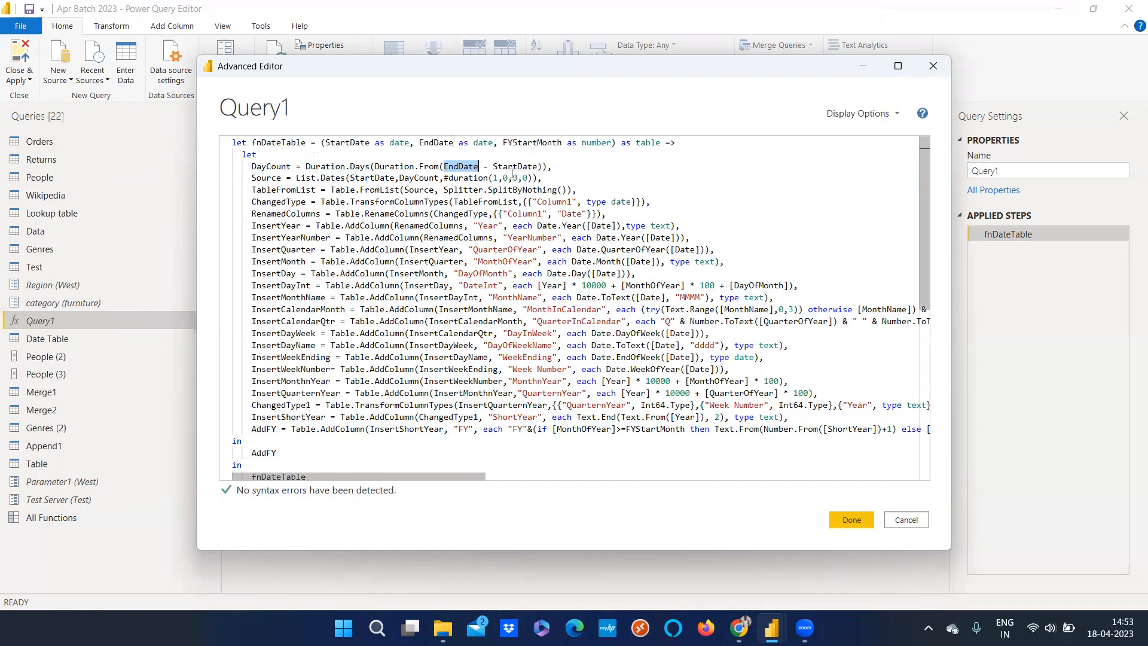
{"action": "left_click", "coordinate": [571, 171]}
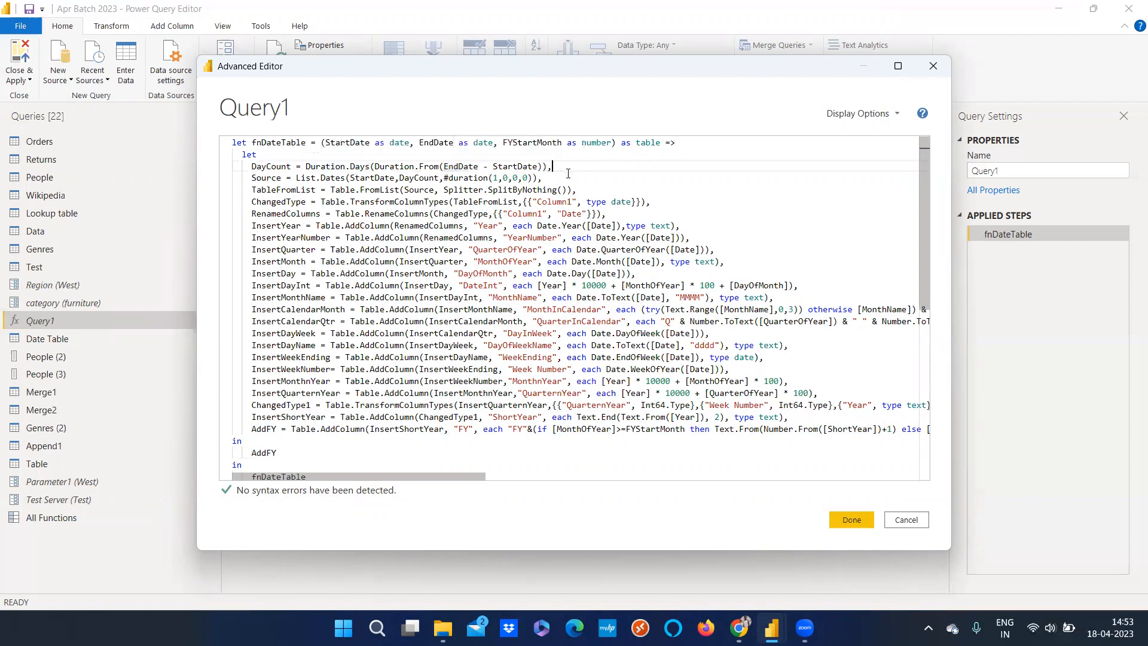
{"action": "left_click", "coordinate": [904, 526]}
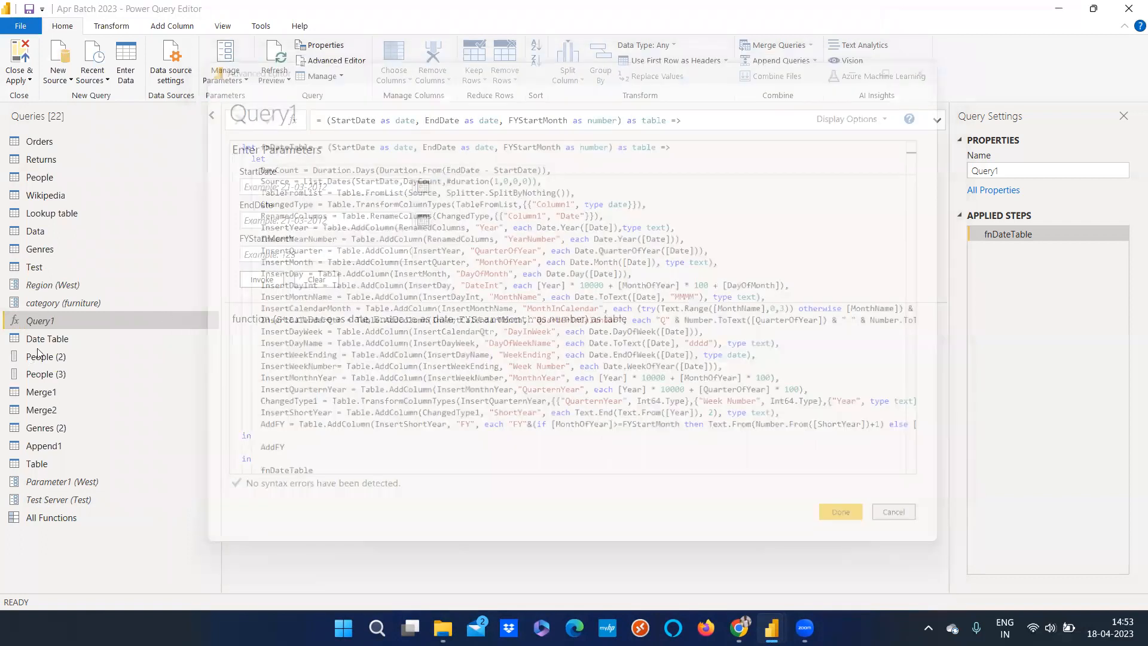
- Compare the Date Table query with Query1's function code in the Advanced Editor, closing the editor without changes each time
{"action": "left_click", "coordinate": [71, 339]}
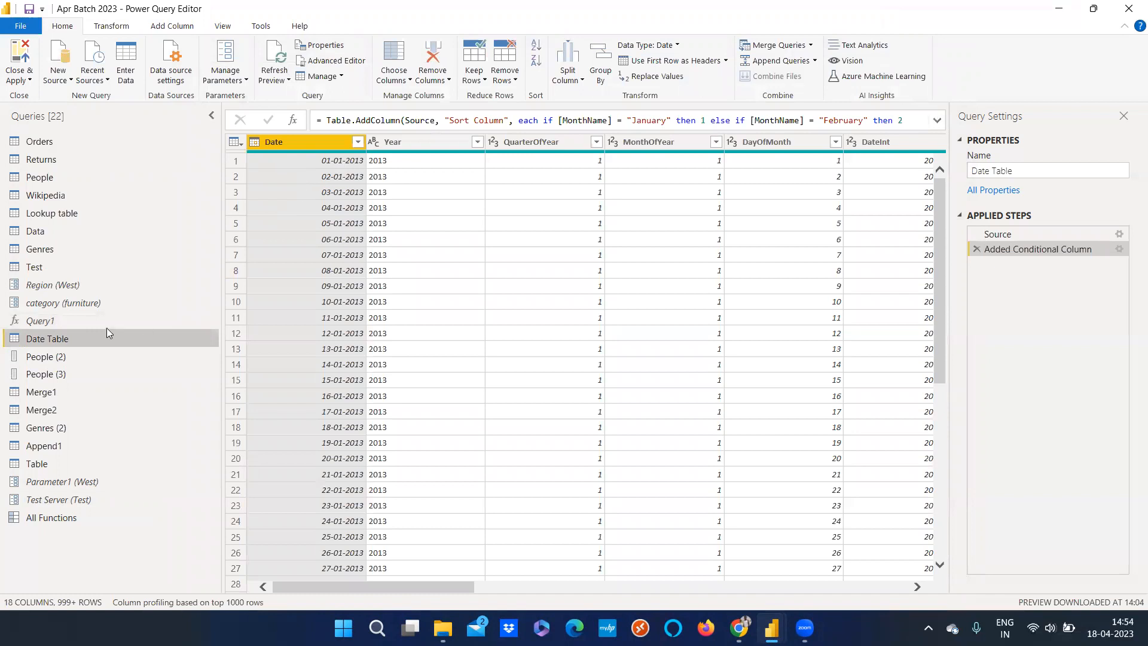
{"action": "left_click", "coordinate": [88, 320]}
{"action": "left_click", "coordinate": [308, 61]}
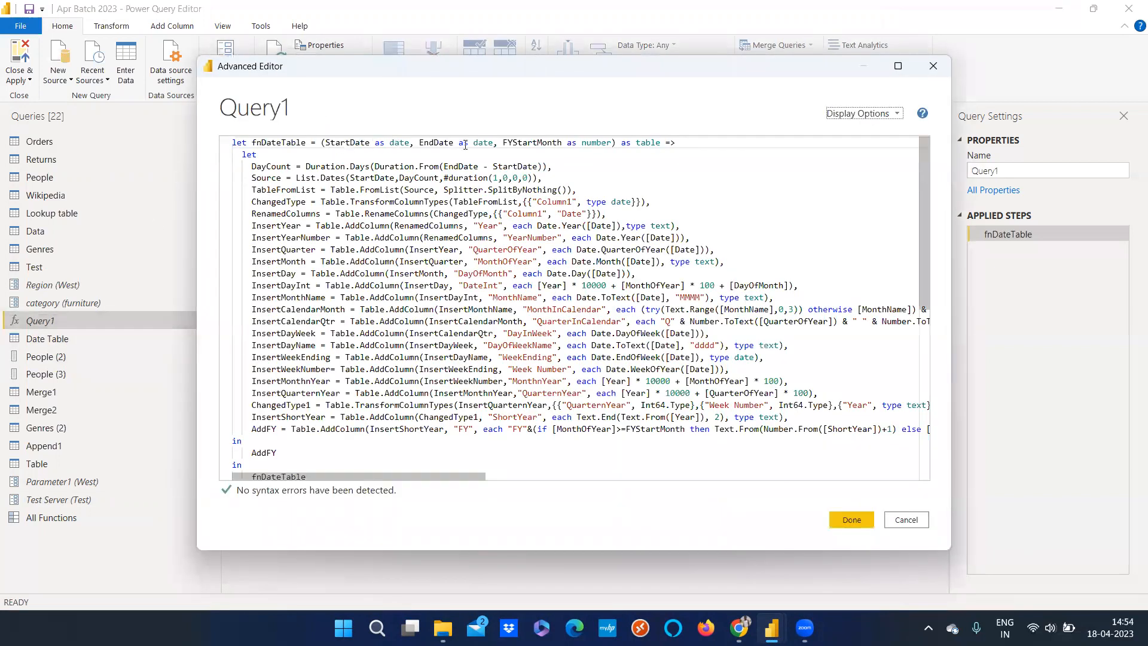
{"action": "left_click", "coordinate": [891, 518]}
{"action": "left_click", "coordinate": [43, 339]}
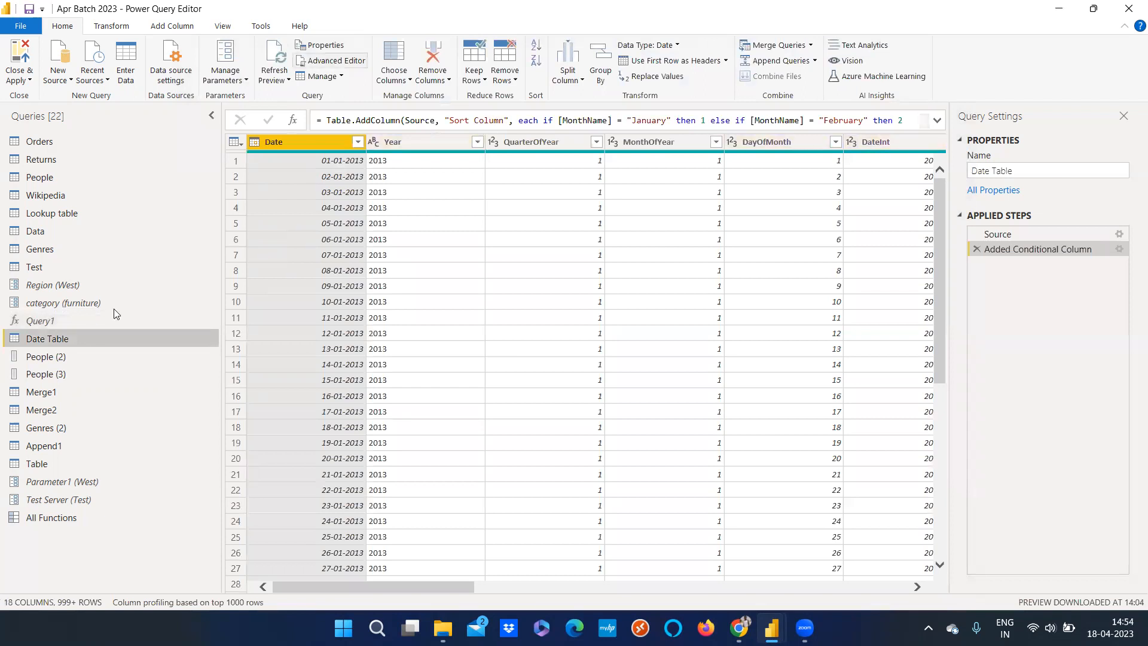
{"action": "left_click", "coordinate": [62, 321]}
{"action": "left_click", "coordinate": [330, 60]}
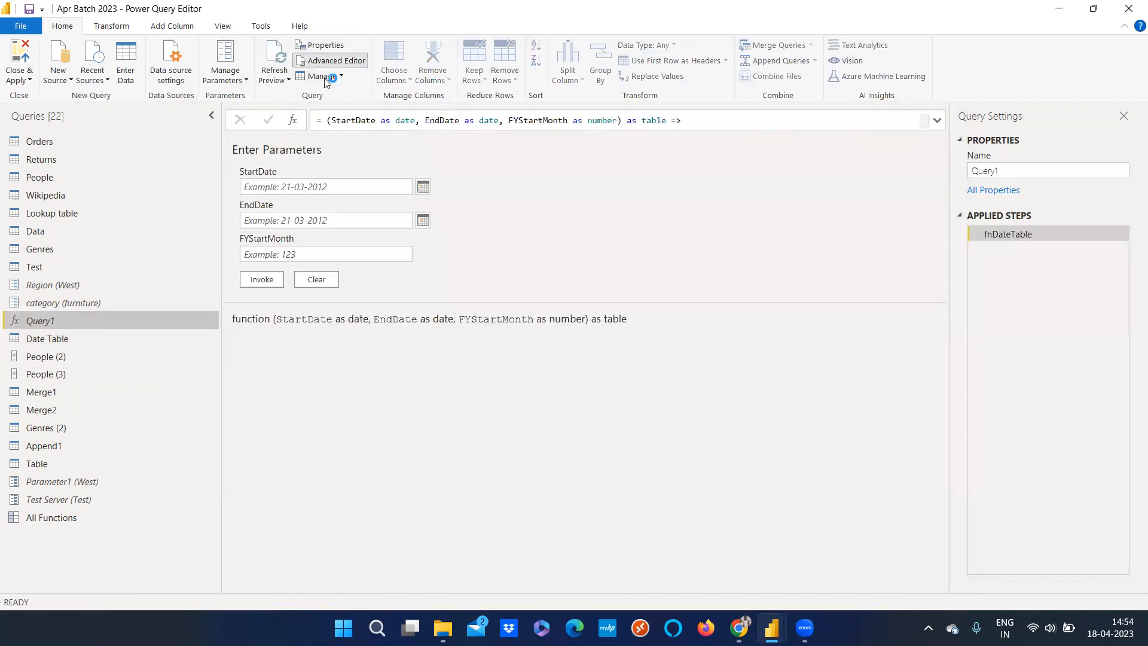
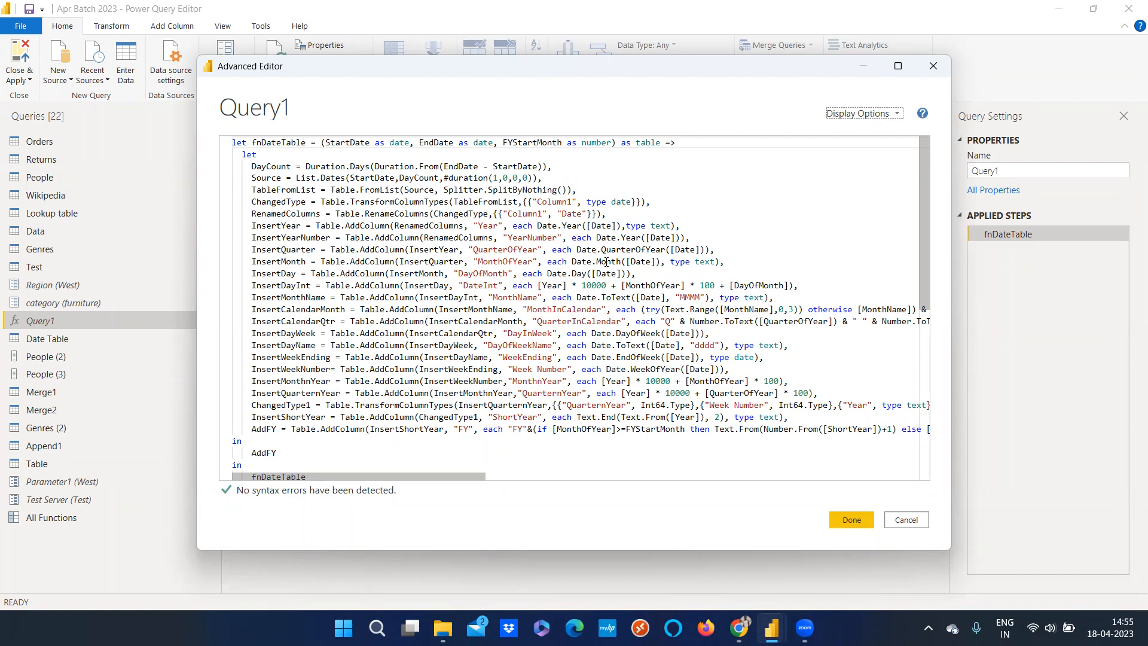
{"action": "left_click", "coordinate": [852, 520]}
{"action": "left_click", "coordinate": [57, 339]}
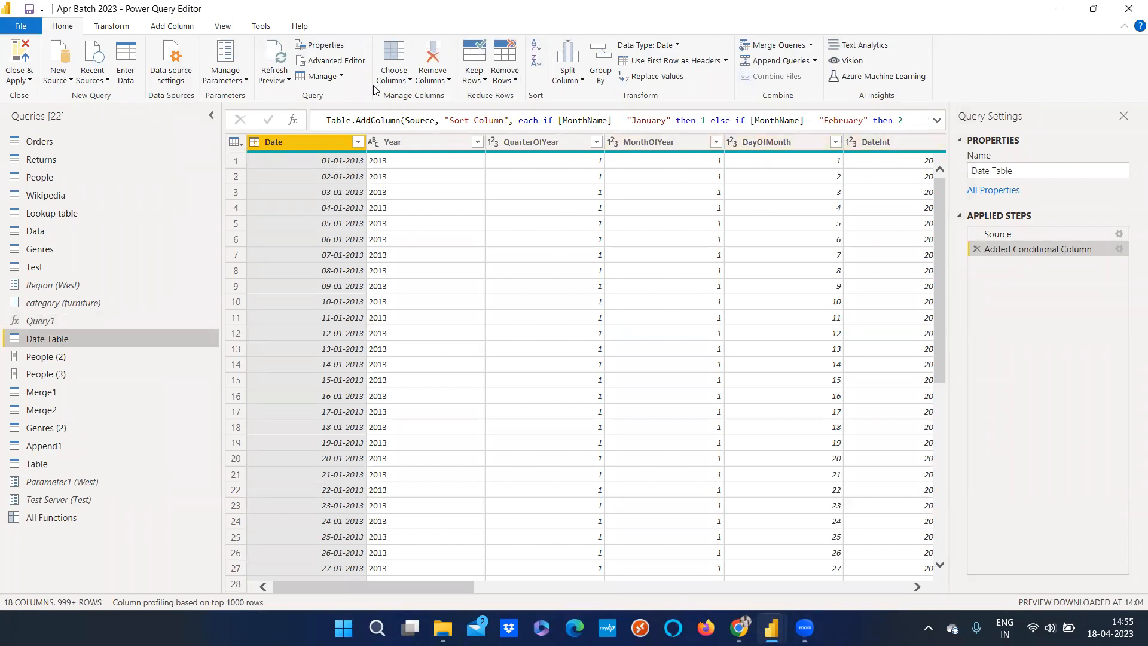
{"action": "left_click", "coordinate": [90, 321]}
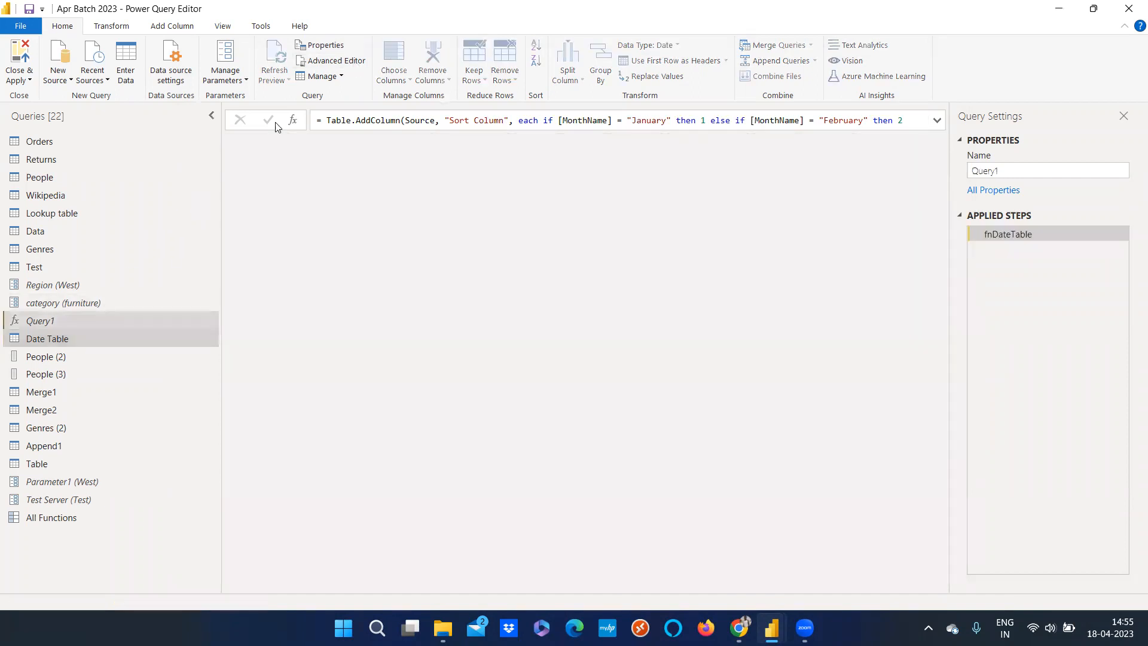
{"action": "left_click", "coordinate": [333, 60]}
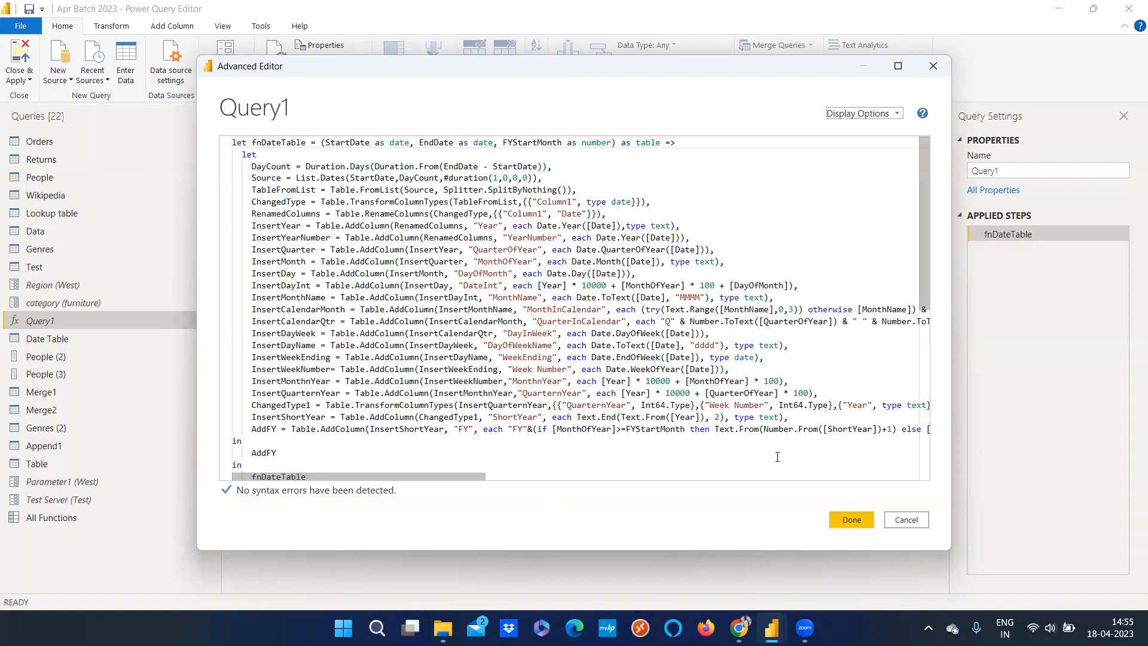
{"action": "left_click", "coordinate": [852, 520]}
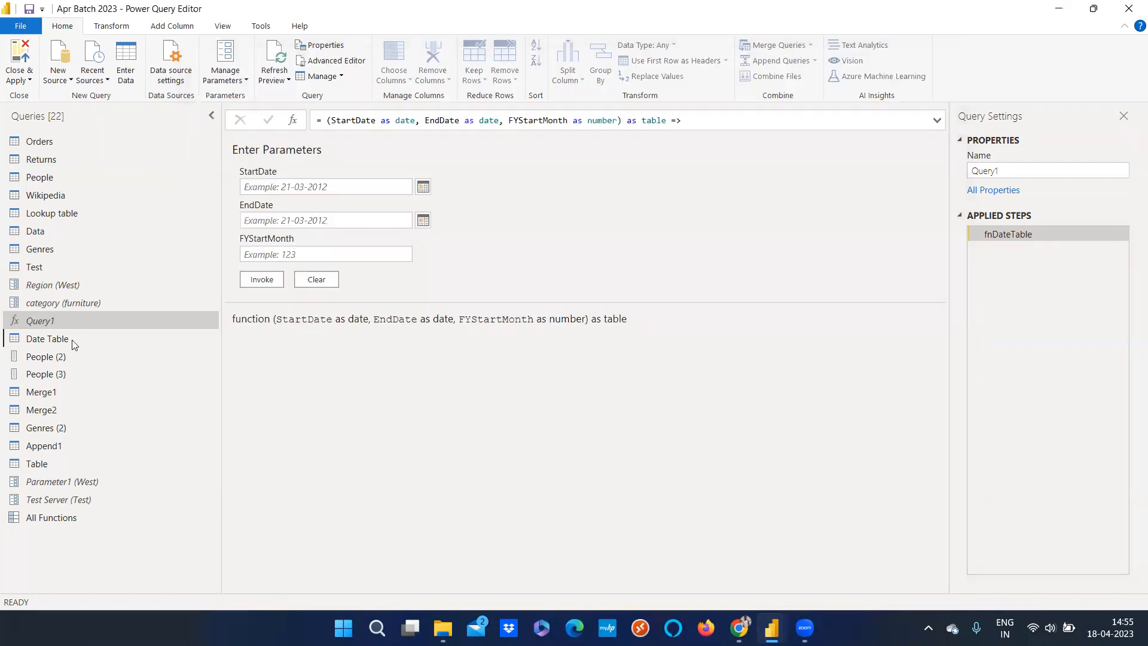
{"action": "left_click", "coordinate": [80, 340]}
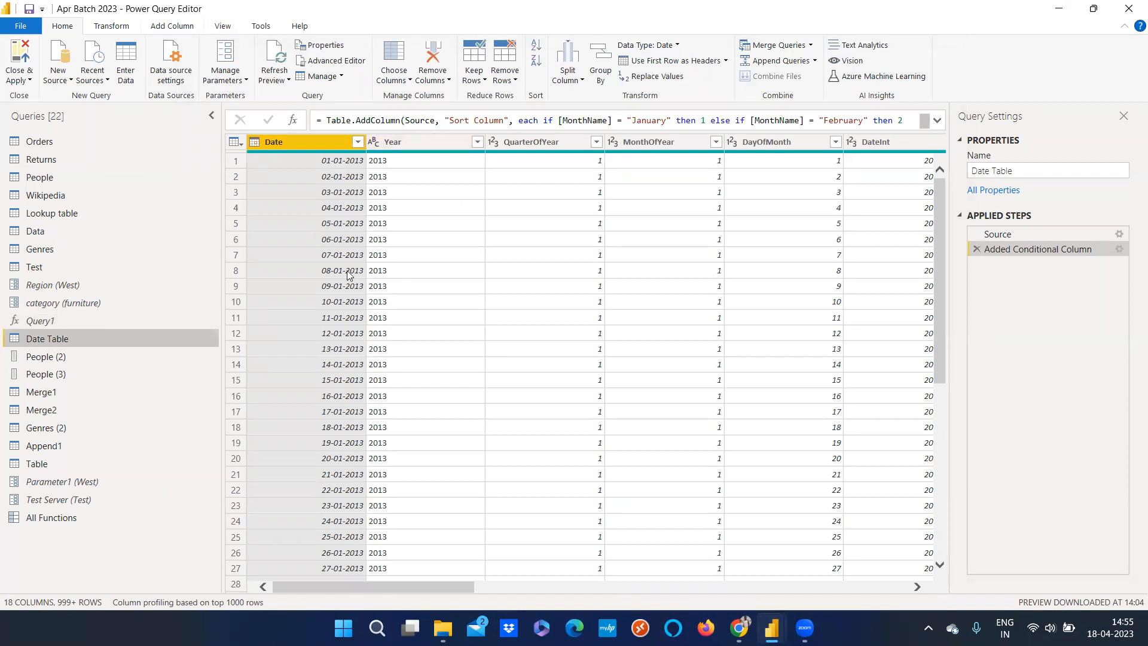
- Start a custom column in the Date Table query and insert the [Year] column into its formula
{"action": "left_click", "coordinate": [183, 31]}
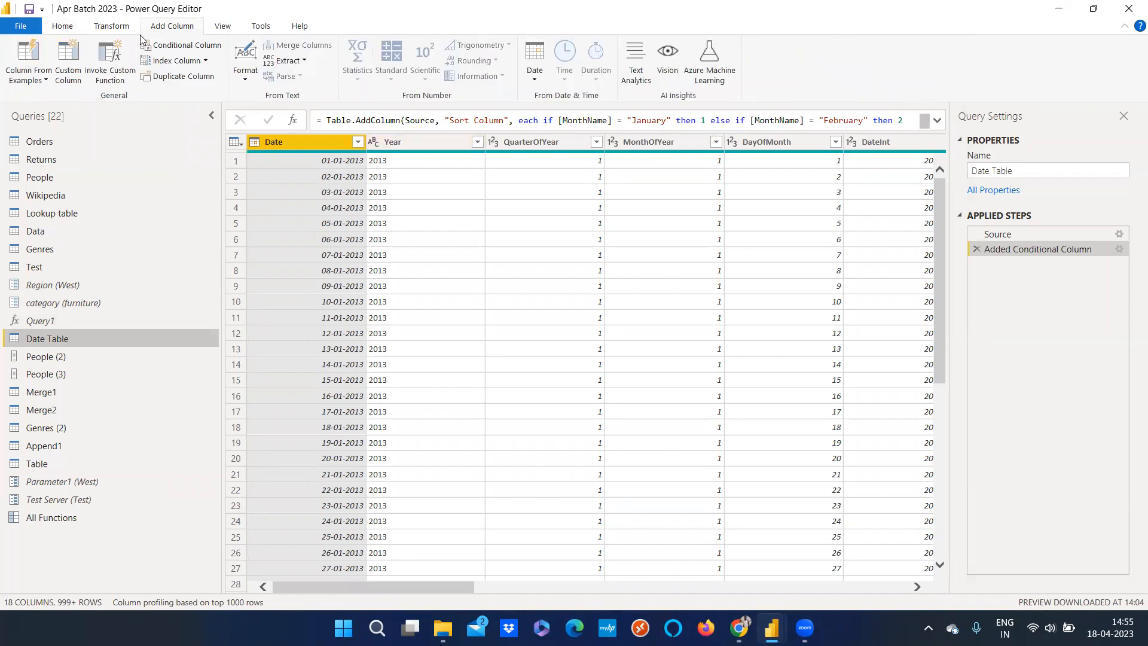
{"action": "left_click", "coordinate": [77, 79]}
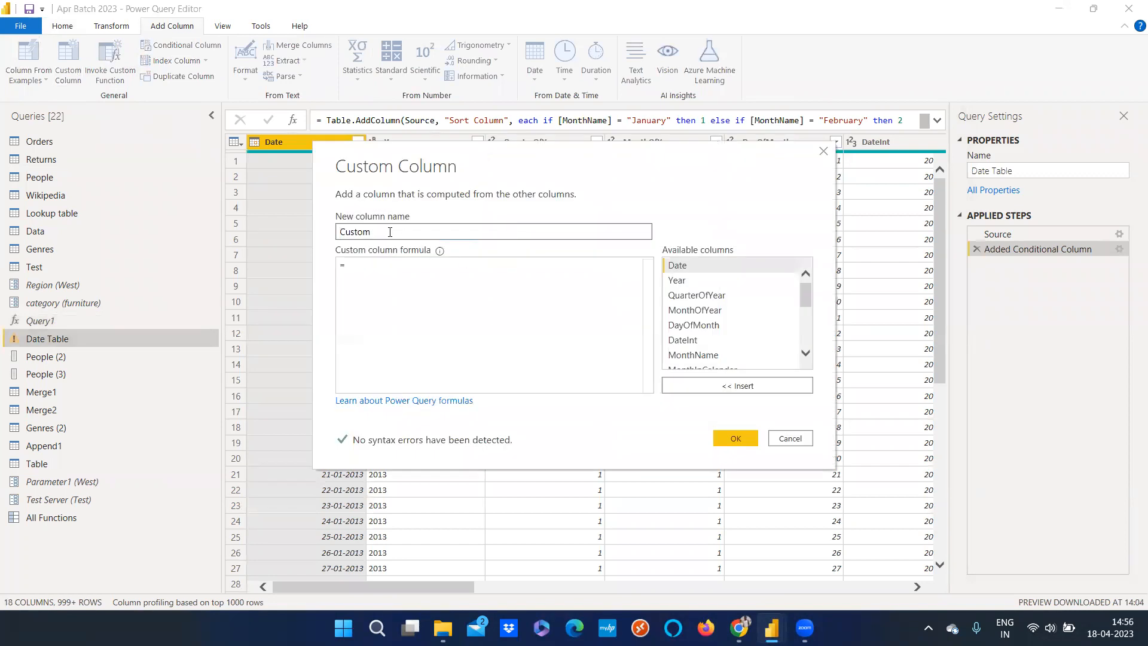
{"action": "left_click", "coordinate": [460, 301]}
{"action": "type", "text": "year"}
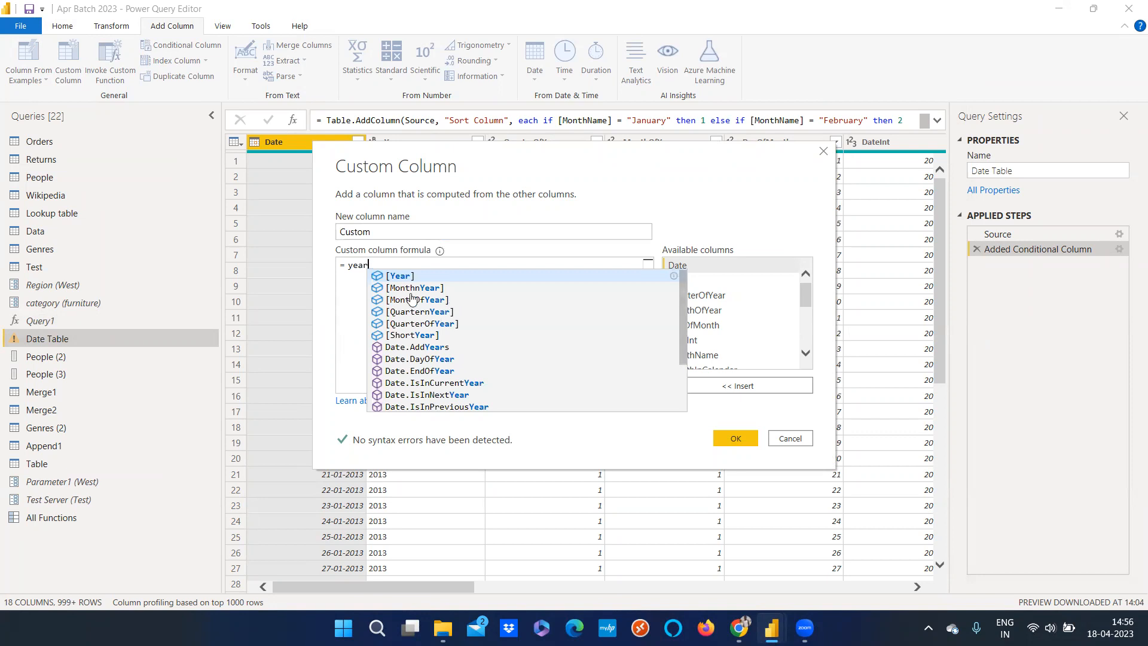
{"action": "left_click", "coordinate": [399, 278]}
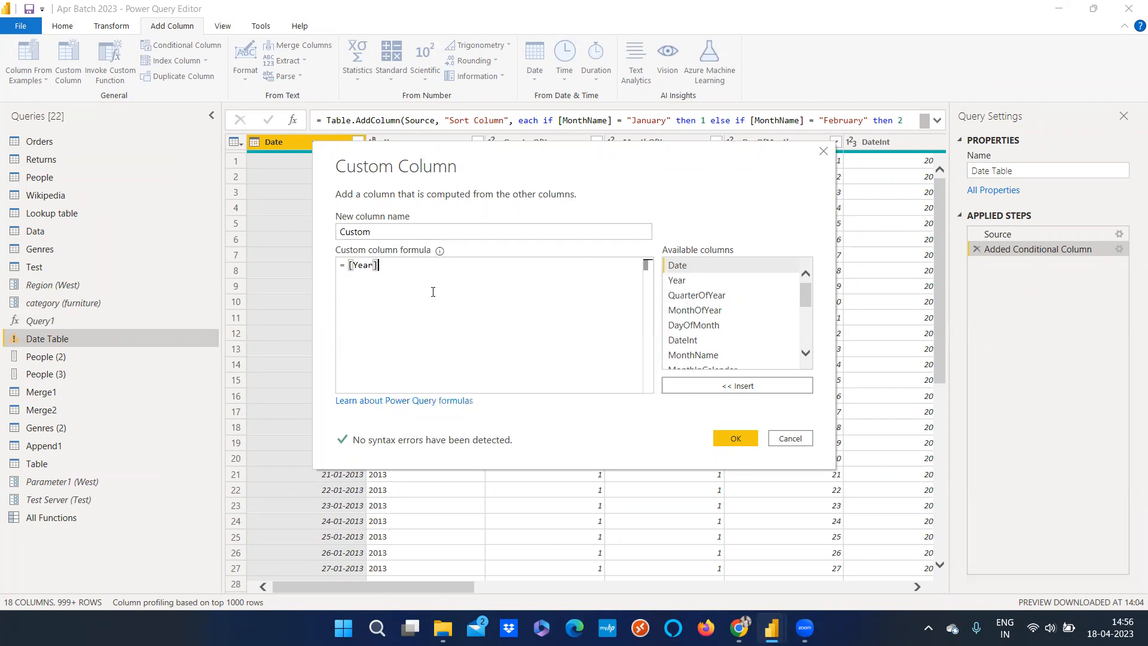
- Replace the formula with "datead" to browse the suggested date functions, and clear the formula
{"action": "left_click_drag", "start_coordinate": [379, 265], "coordinate": [294, 268]}
{"action": "type", "text": "da"}
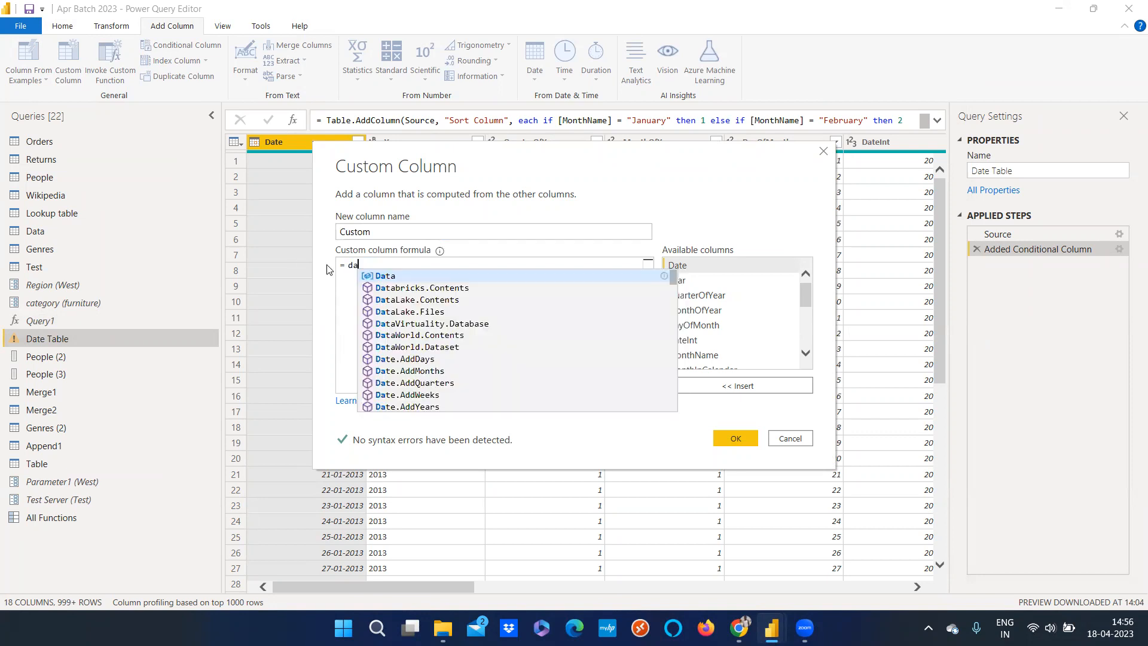
{"action": "type", "text": "tead"}
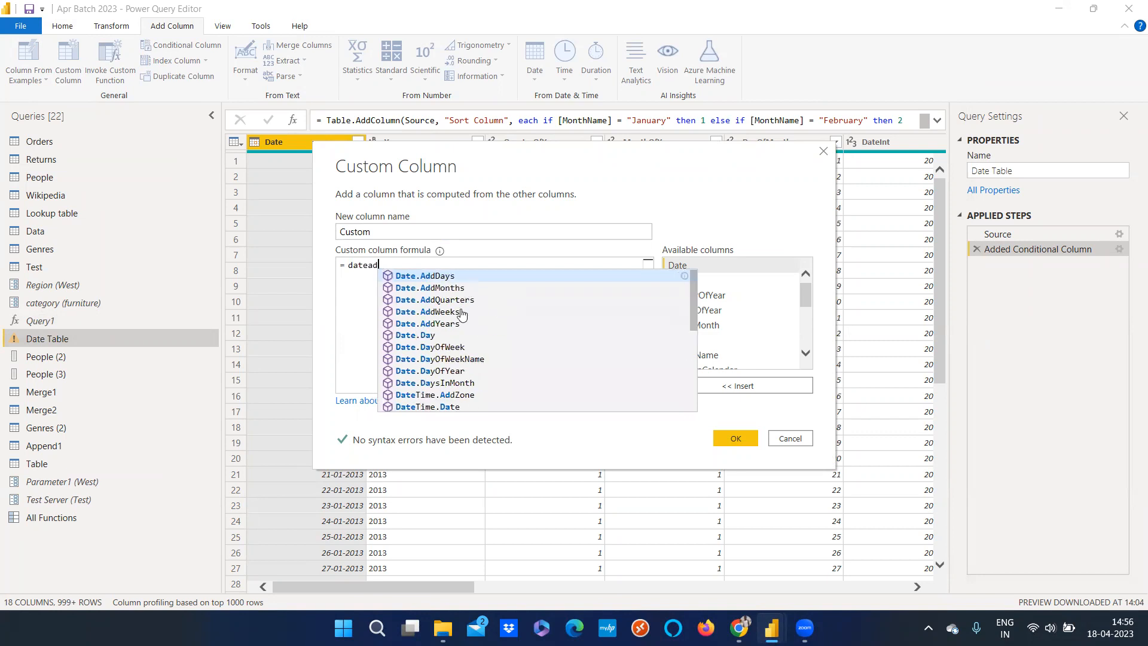
{"action": "scroll", "coordinate": [459, 333], "scroll_direction": "down", "scroll_amount": 1}
{"action": "scroll", "coordinate": [450, 315], "scroll_direction": "up", "scroll_amount": 1}
{"action": "scroll", "coordinate": [448, 330], "scroll_direction": "down", "scroll_amount": 1}
{"action": "scroll", "coordinate": [454, 352], "scroll_direction": "down", "scroll_amount": 1}
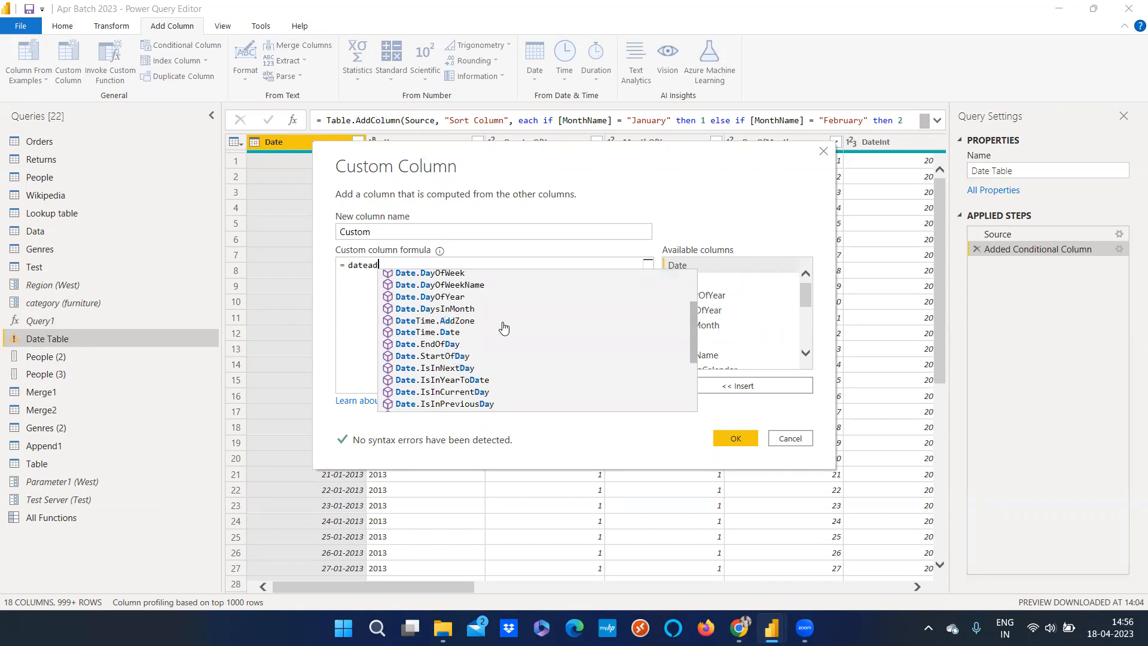
{"action": "key", "text": "BackSpace"}
{"action": "key", "text": "BackSpace"}
{"action": "key", "text": "BackSpace"}
{"action": "key", "text": "BackSpace"}
{"action": "key", "text": "BackSpace"}
{"action": "key", "text": "BackSpace"}
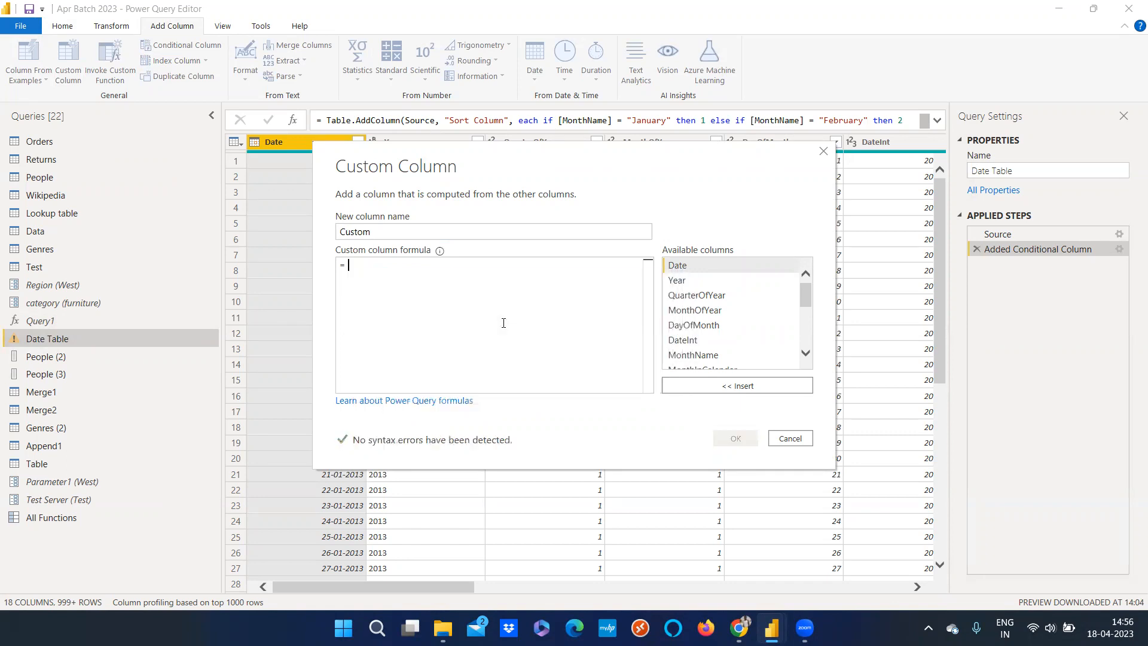
- Add the column Custom to the Date Table with the formula Number.IsEven([Year])
{"action": "type", "text": "number"}
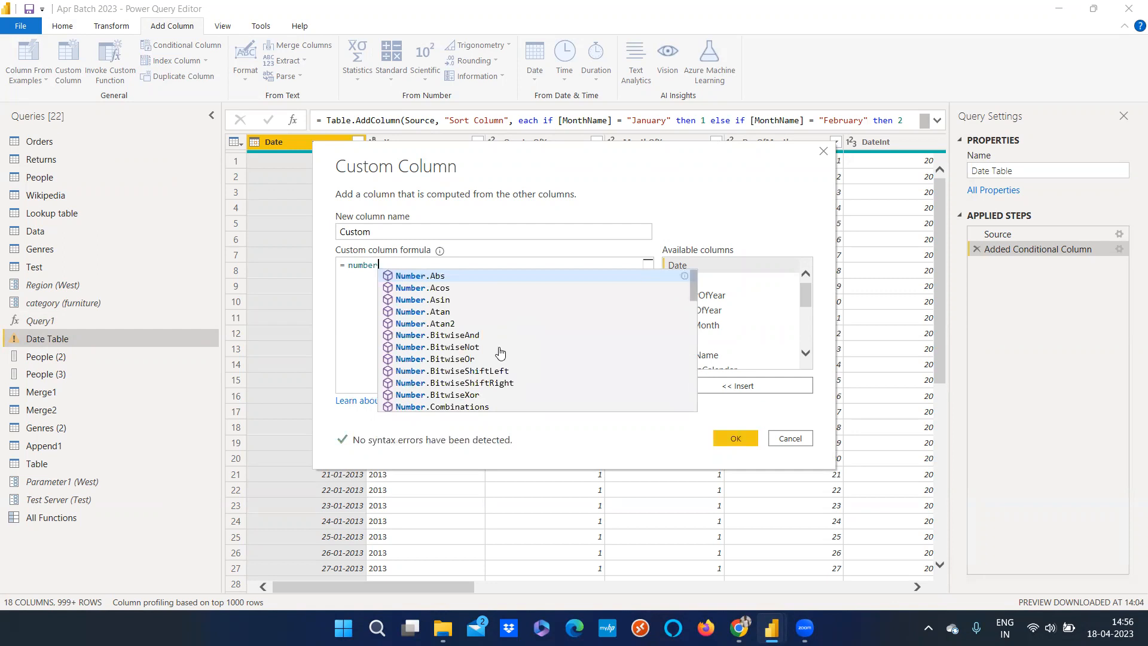
{"action": "scroll", "coordinate": [496, 388], "scroll_direction": "down", "scroll_amount": 3}
{"action": "scroll", "coordinate": [479, 375], "scroll_direction": "down", "scroll_amount": 2}
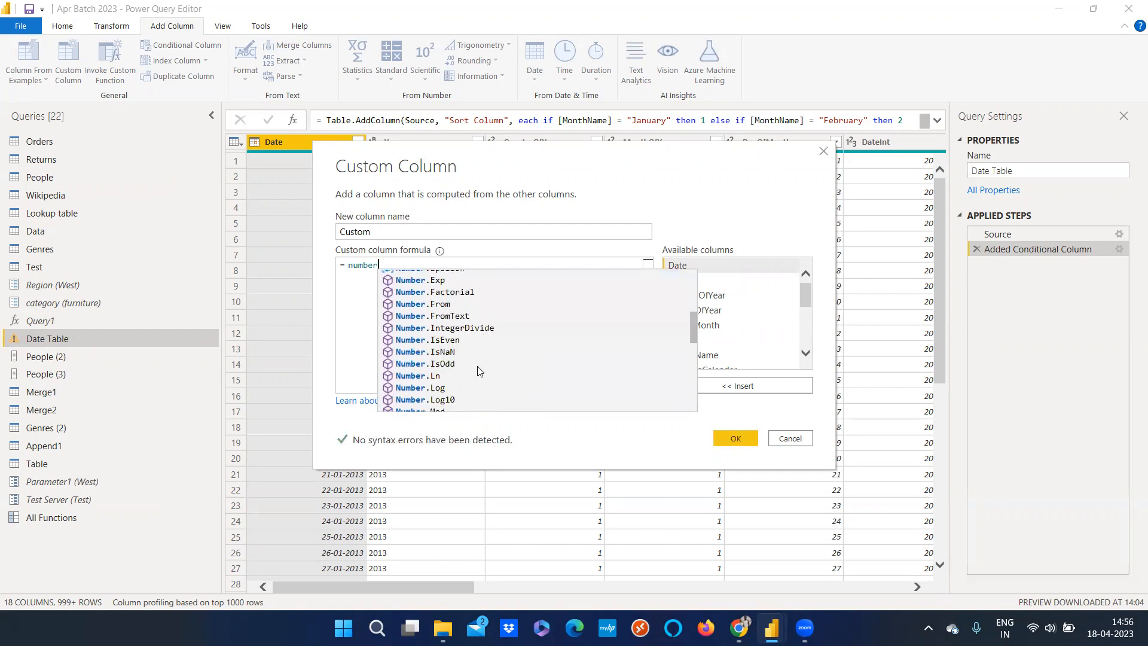
{"action": "left_click", "coordinate": [458, 341]}
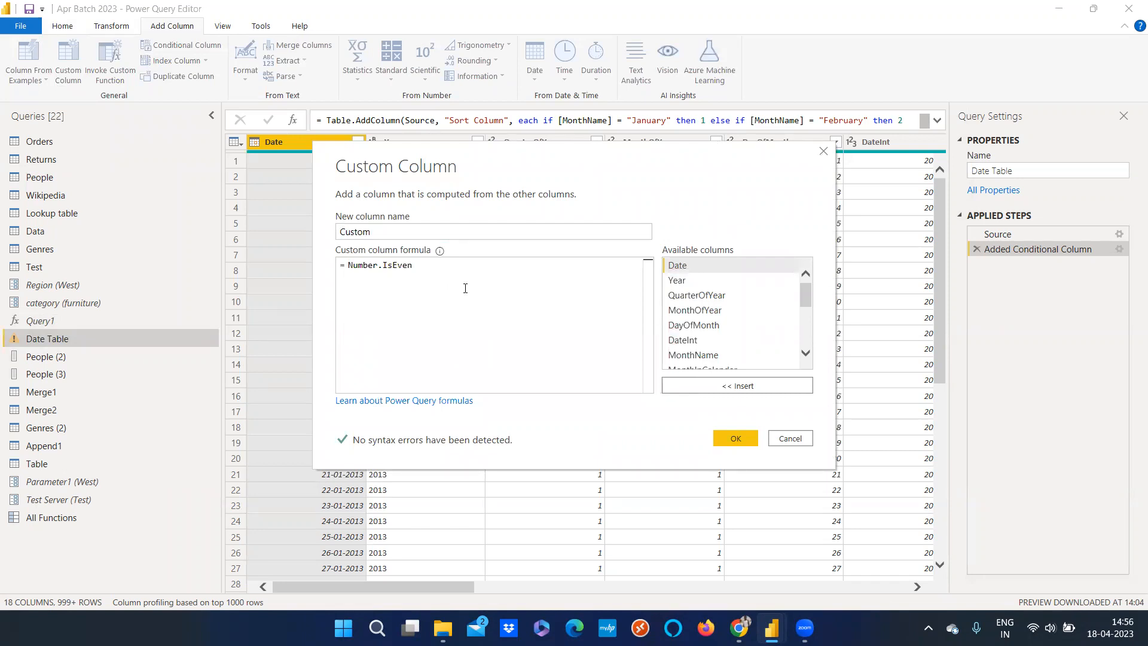
{"action": "type", "text": "("}
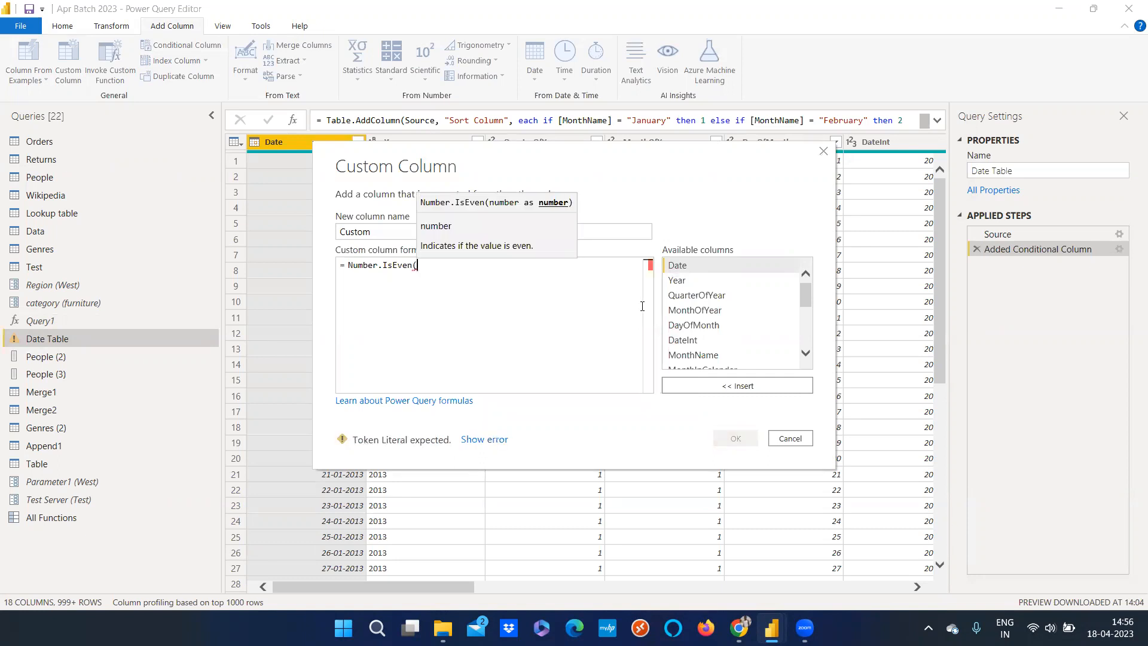
{"action": "scroll", "coordinate": [694, 324], "scroll_direction": "down", "scroll_amount": 2}
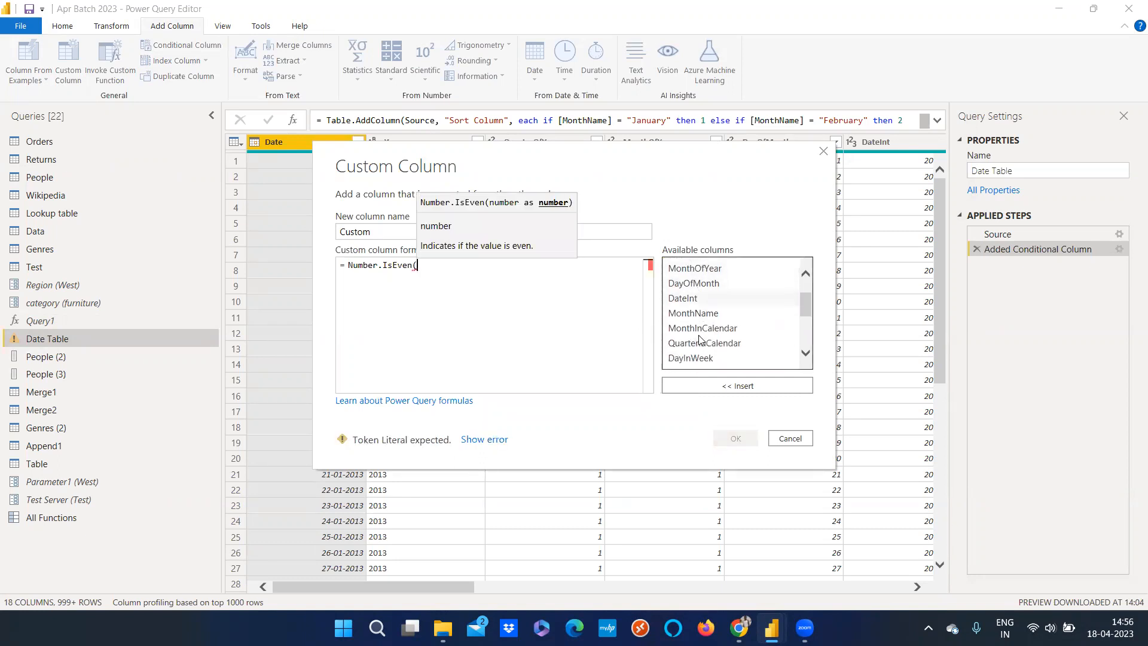
{"action": "scroll", "coordinate": [695, 341], "scroll_direction": "up", "scroll_amount": 2}
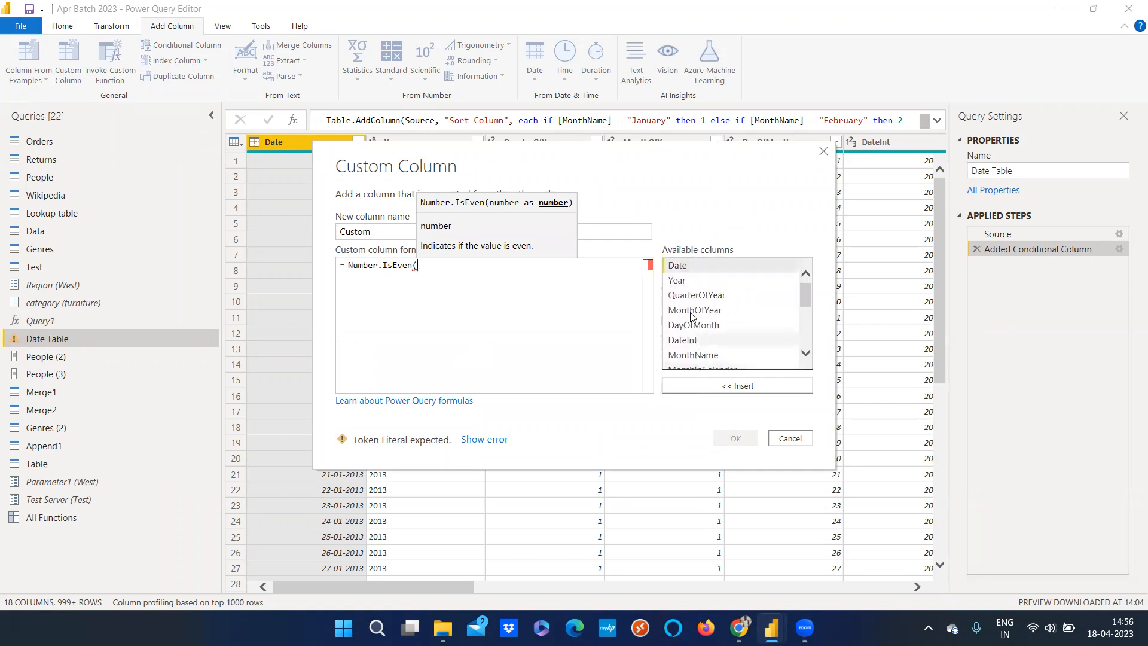
{"action": "left_click", "coordinate": [686, 282]}
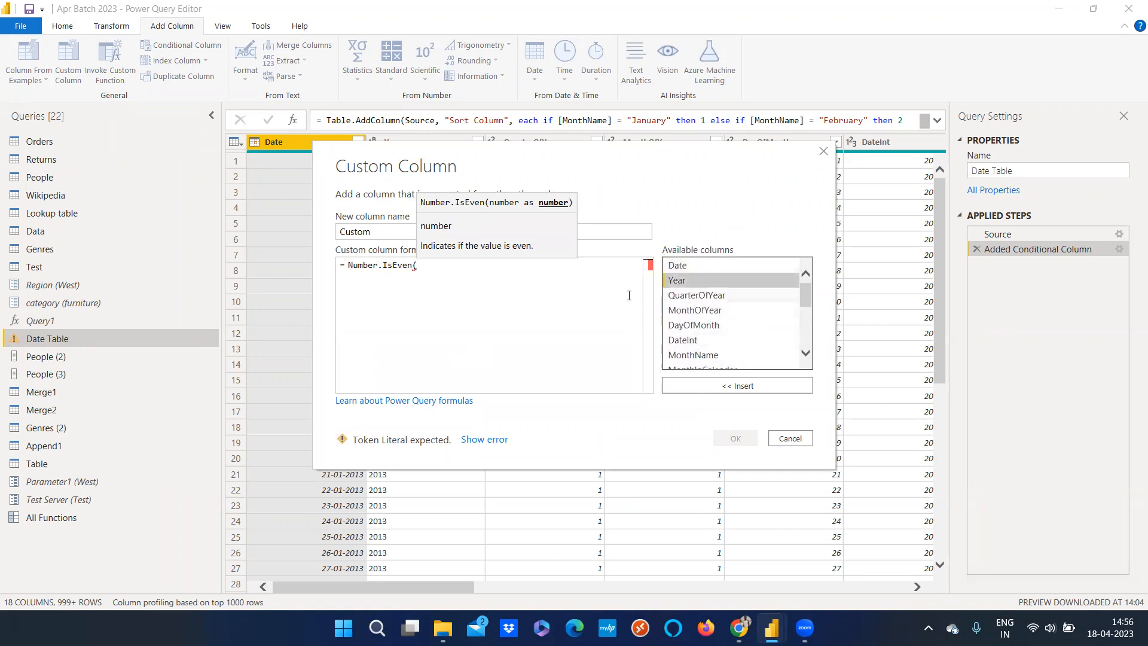
{"action": "double_click", "coordinate": [684, 282]}
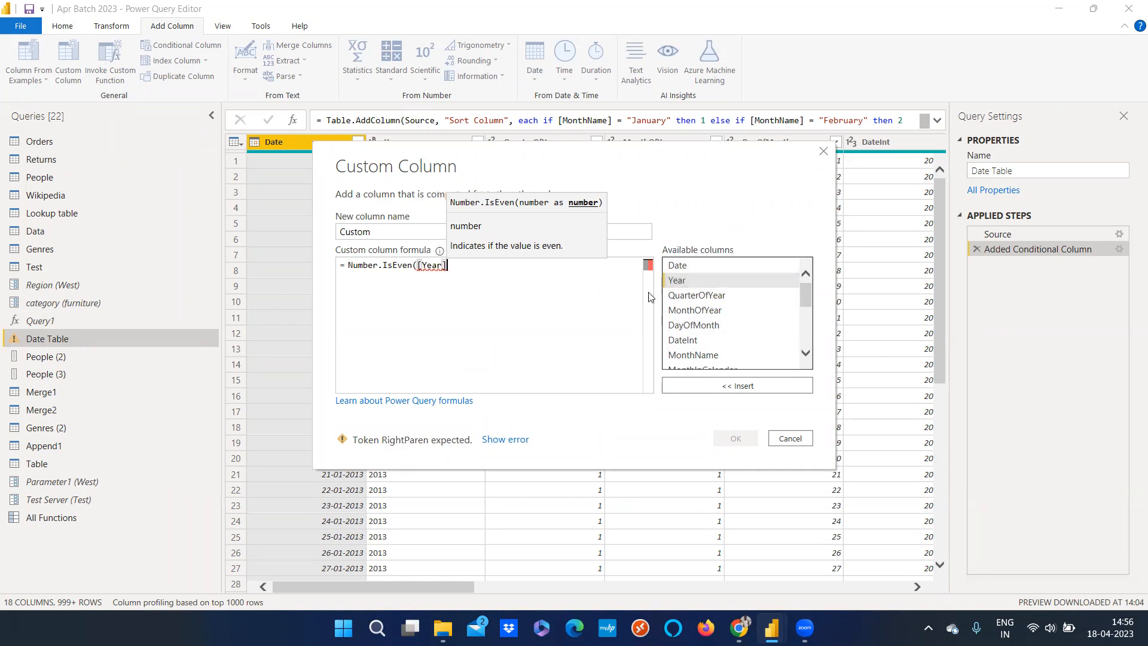
{"action": "type", "text": ")"}
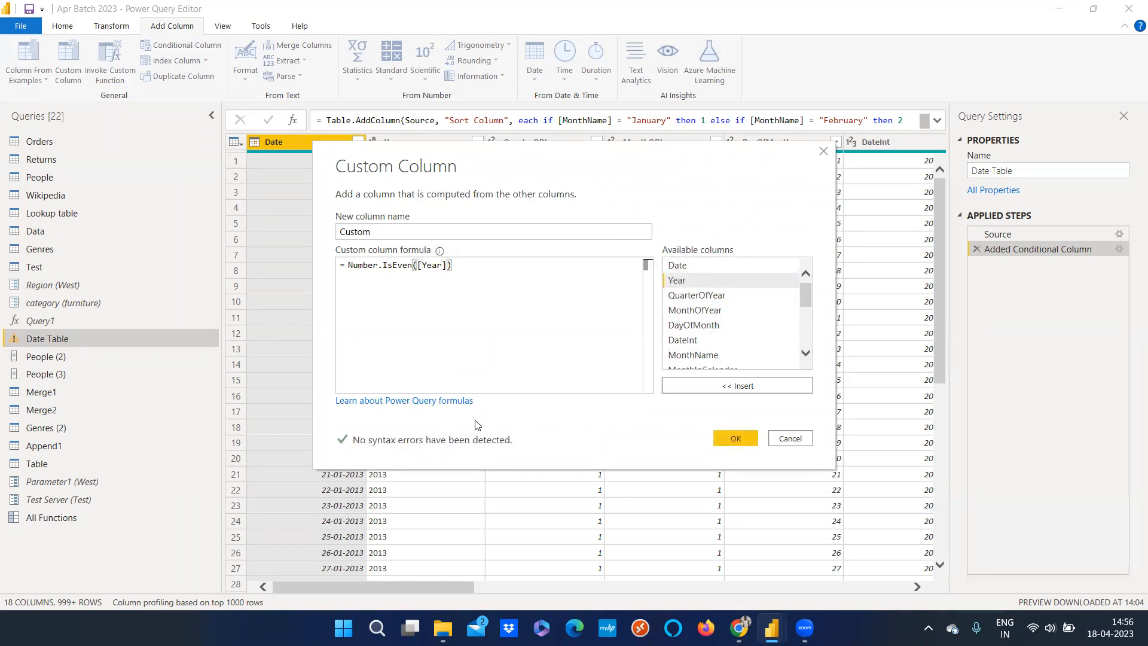
{"action": "left_click", "coordinate": [727, 437]}
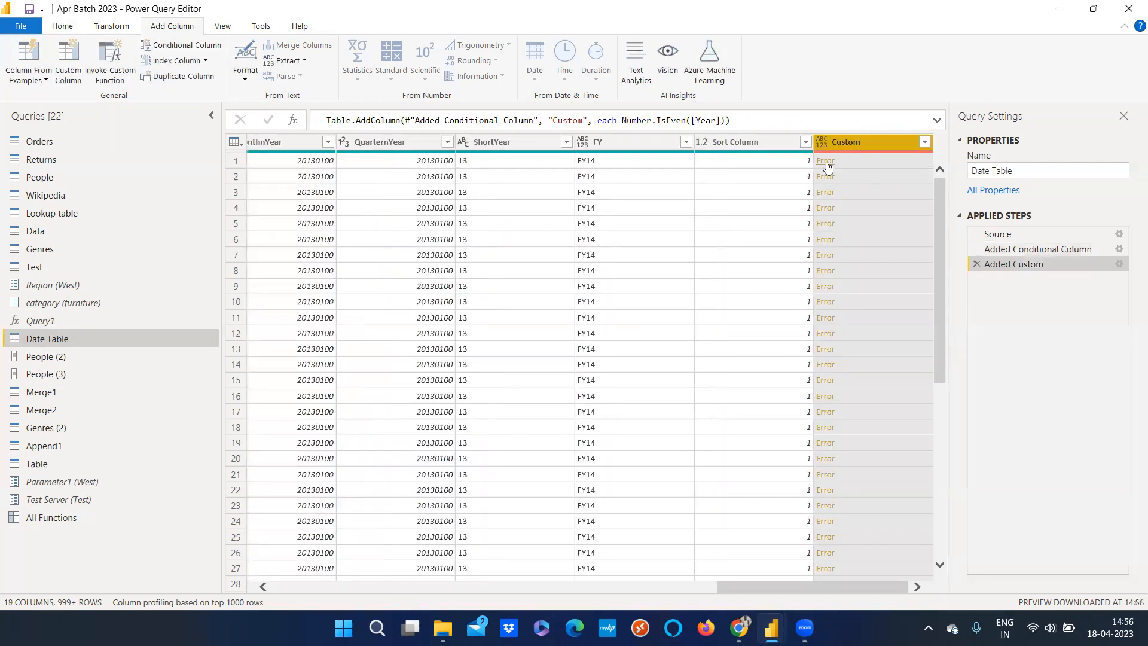
- Examine the error details of the first Custom cell and delete the drill-down step this adds
{"action": "left_click", "coordinate": [825, 162]}
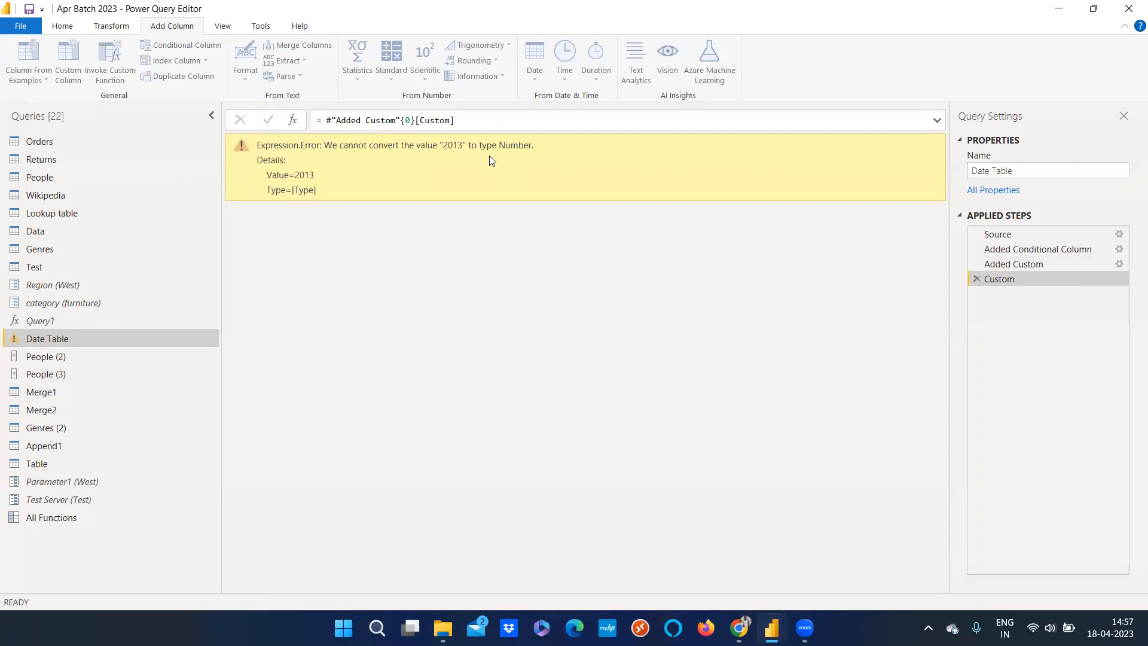
{"action": "left_click", "coordinate": [976, 278]}
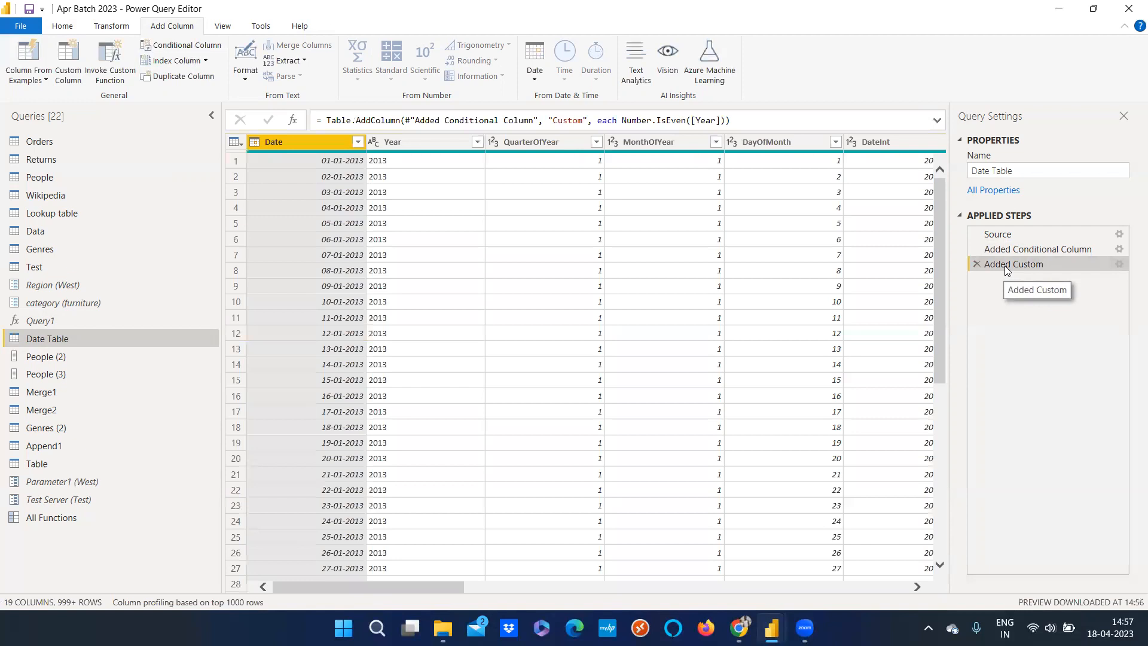
- Edit the Added Custom step so that the formula reads Number.IsEven([QuarterOfYear])
{"action": "double_click", "coordinate": [1010, 264]}
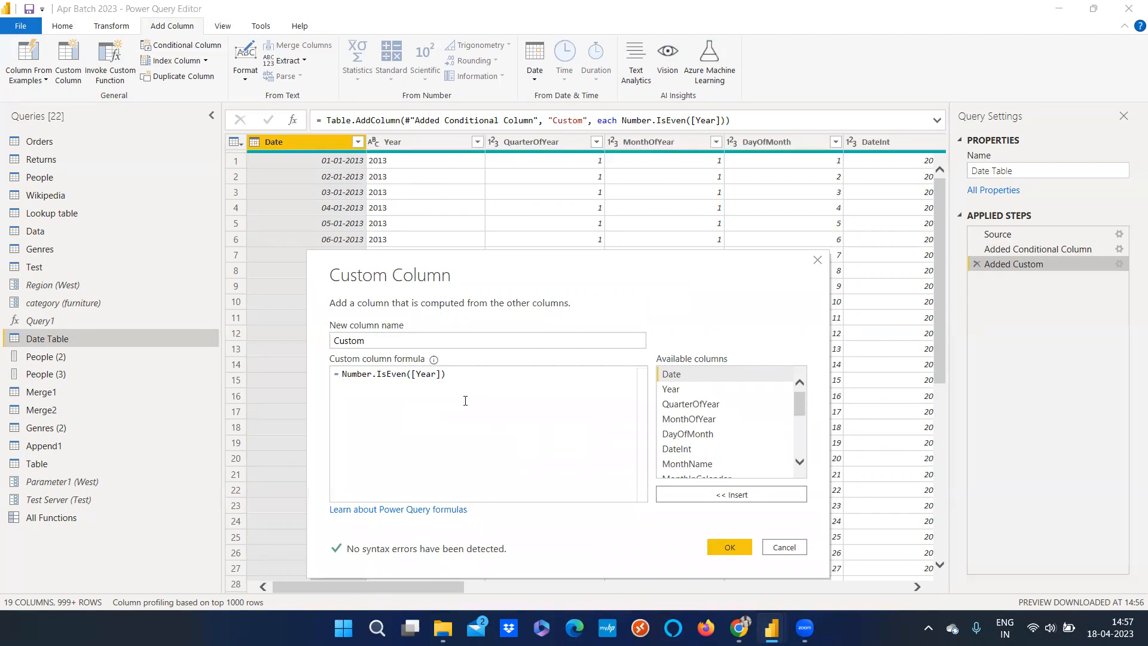
{"action": "left_click", "coordinate": [443, 374]}
{"action": "key", "text": "BackSpace"}
{"action": "key", "text": "BackSpace"}
{"action": "key", "text": "BackSpace"}
{"action": "key", "text": "BackSpace"}
{"action": "key", "text": "BackSpace"}
{"action": "key", "text": "BackSpace"}
{"action": "type", "text": "quarter"}
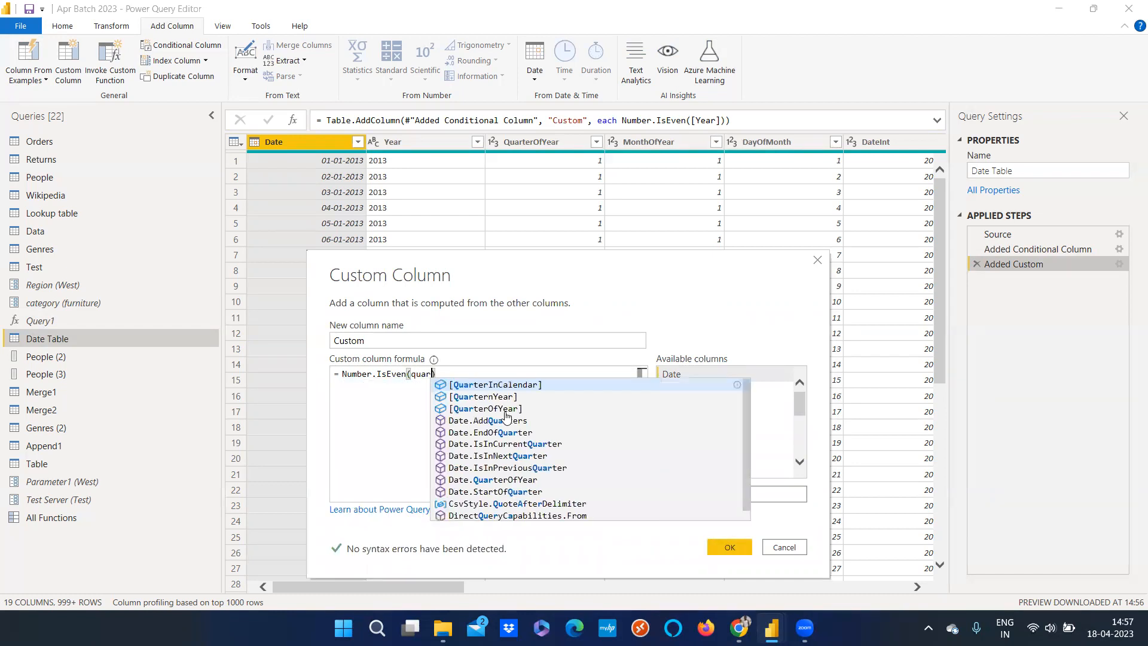
{"action": "left_click", "coordinate": [550, 410]}
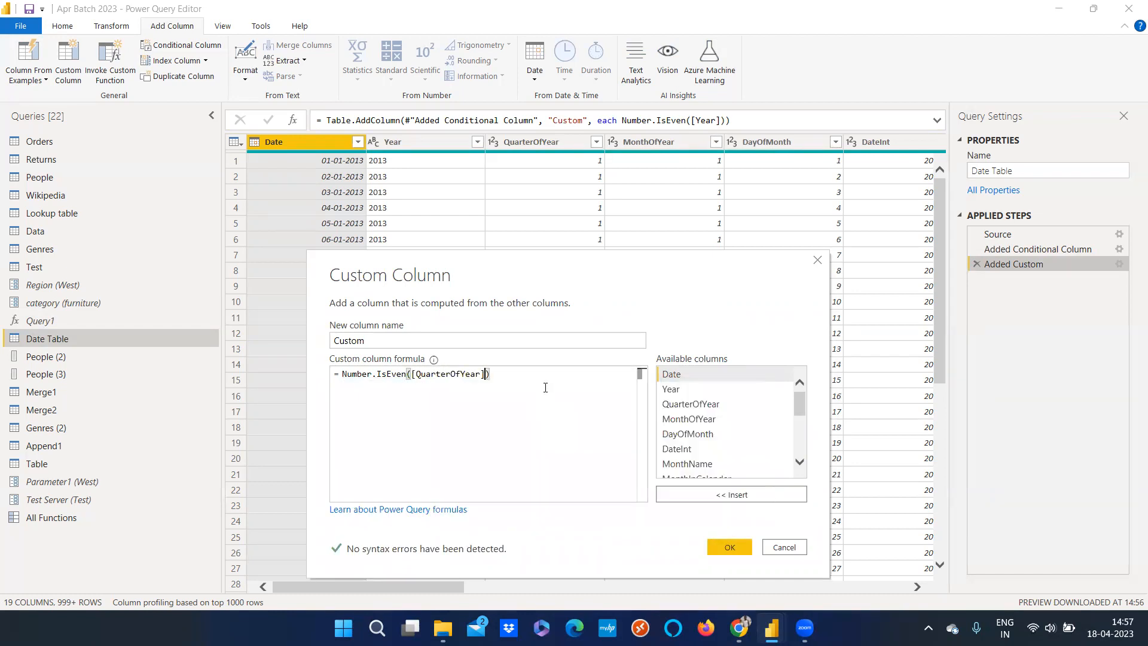
{"action": "left_click", "coordinate": [732, 549]}
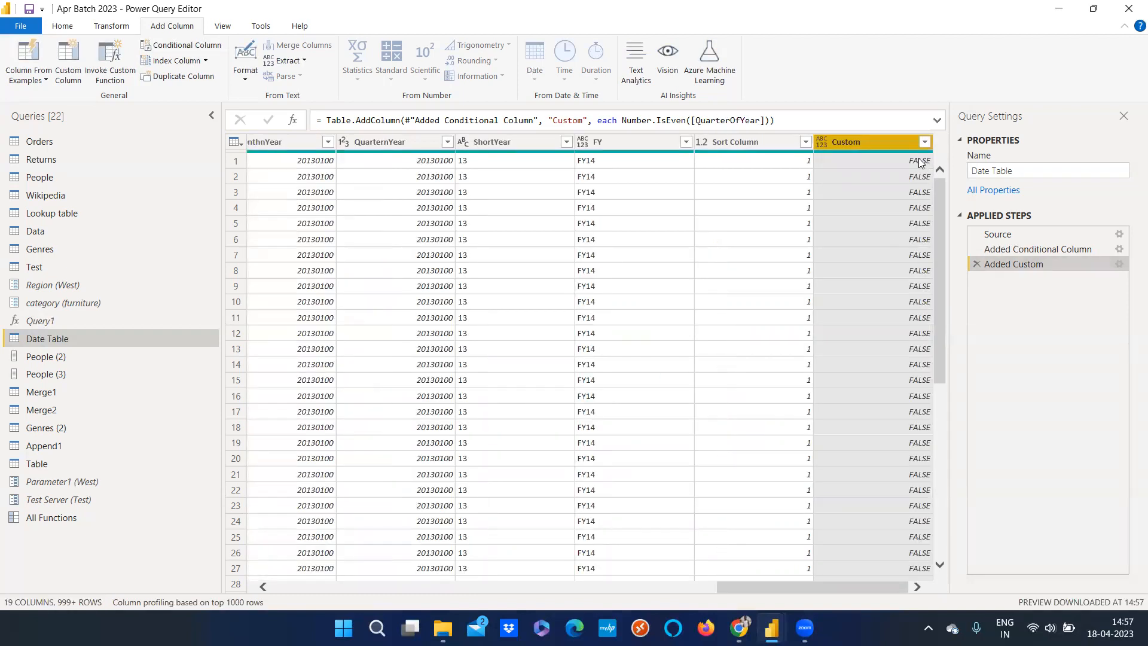
- Filter the Custom column to TRUE rows to compare it with QuarterOfYear, and delete the Filtered Rows step
{"action": "left_click", "coordinate": [924, 144]}
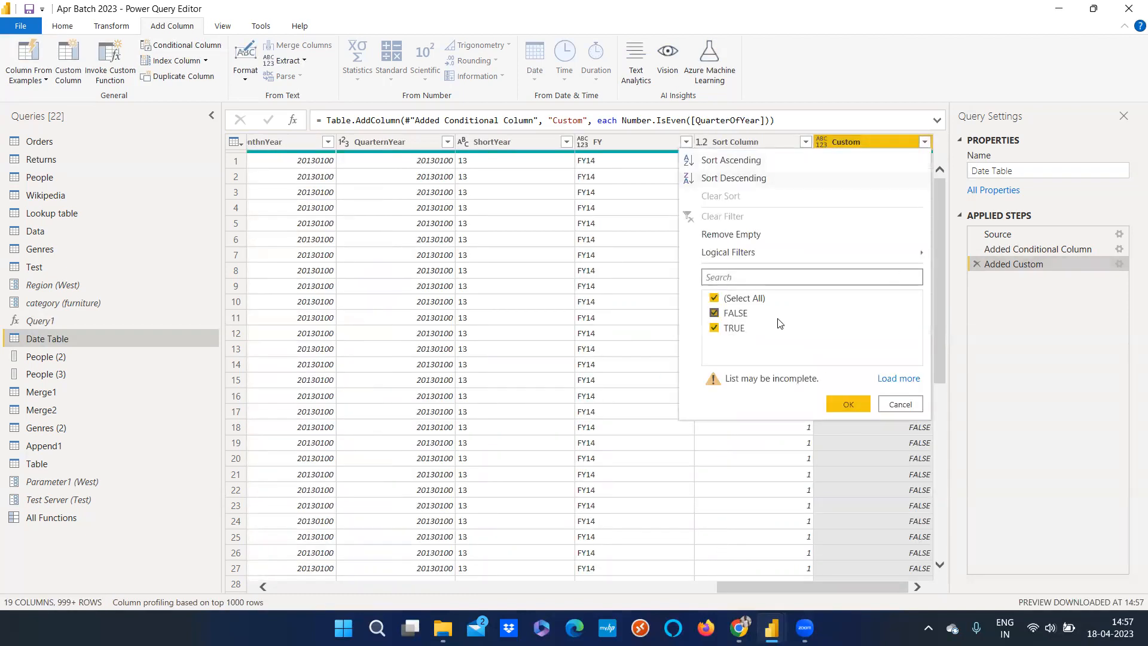
{"action": "left_click", "coordinate": [742, 315]}
{"action": "key", "text": "Return"}
{"action": "left_click_drag", "start_coordinate": [867, 587], "coordinate": [366, 592]}
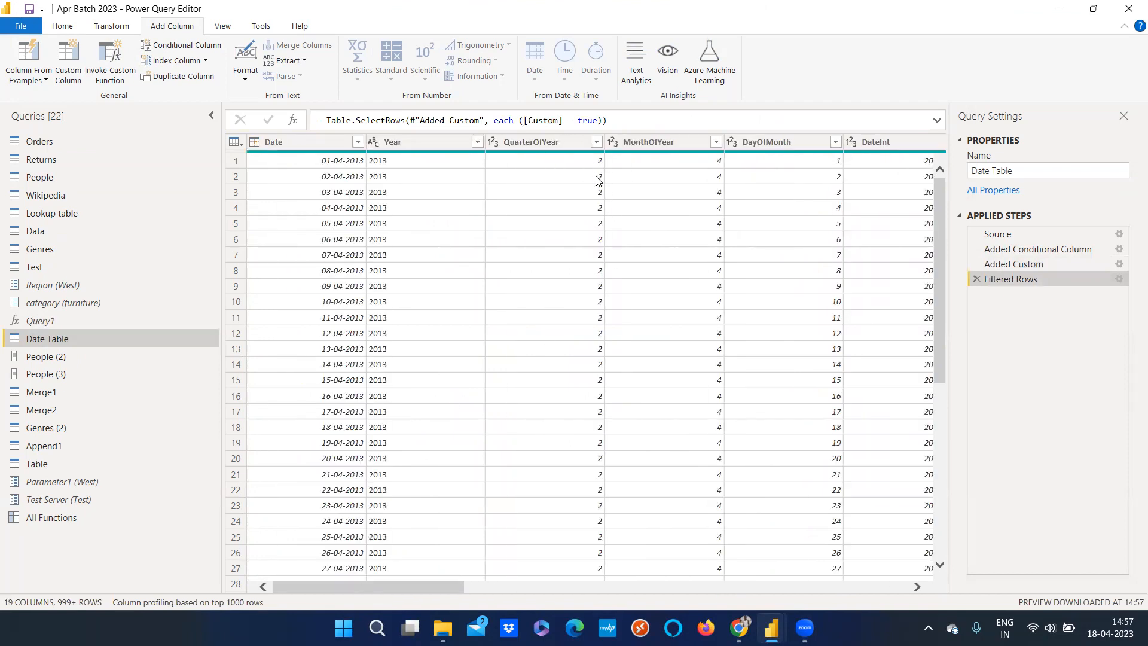
{"action": "left_click_drag", "start_coordinate": [357, 583], "coordinate": [800, 586]}
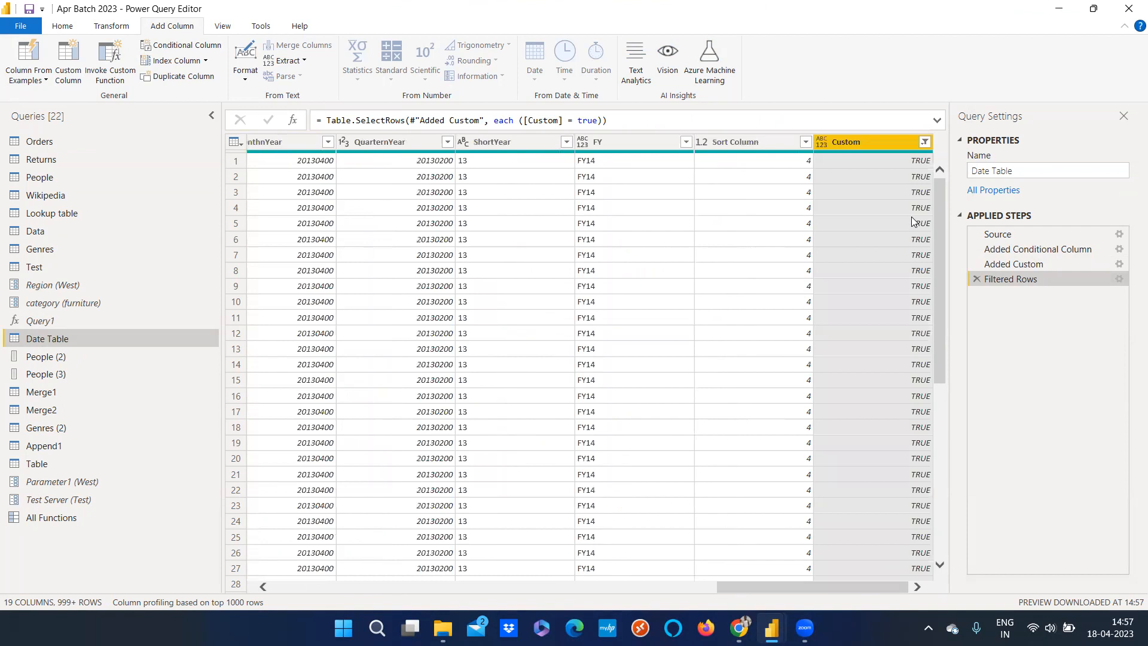
{"action": "left_click", "coordinate": [976, 279]}
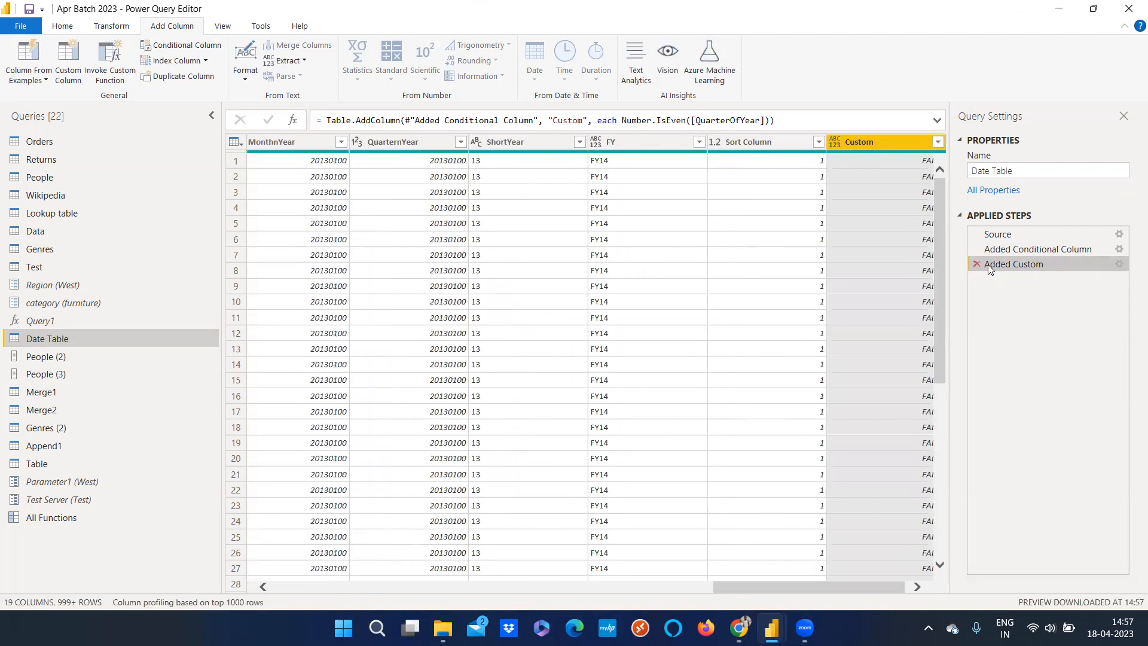
- Edit the Added Custom step so that the formula reads Text.EndsWith([MonthName],"ry")
{"action": "double_click", "coordinate": [992, 264]}
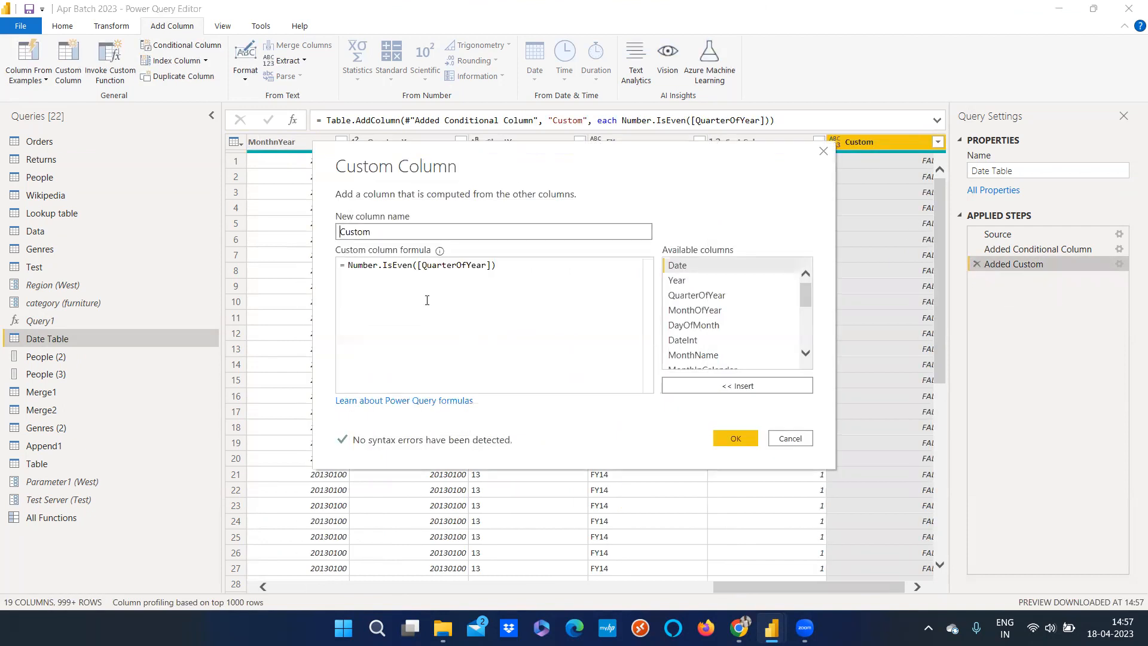
{"action": "left_click_drag", "start_coordinate": [535, 268], "coordinate": [348, 264]}
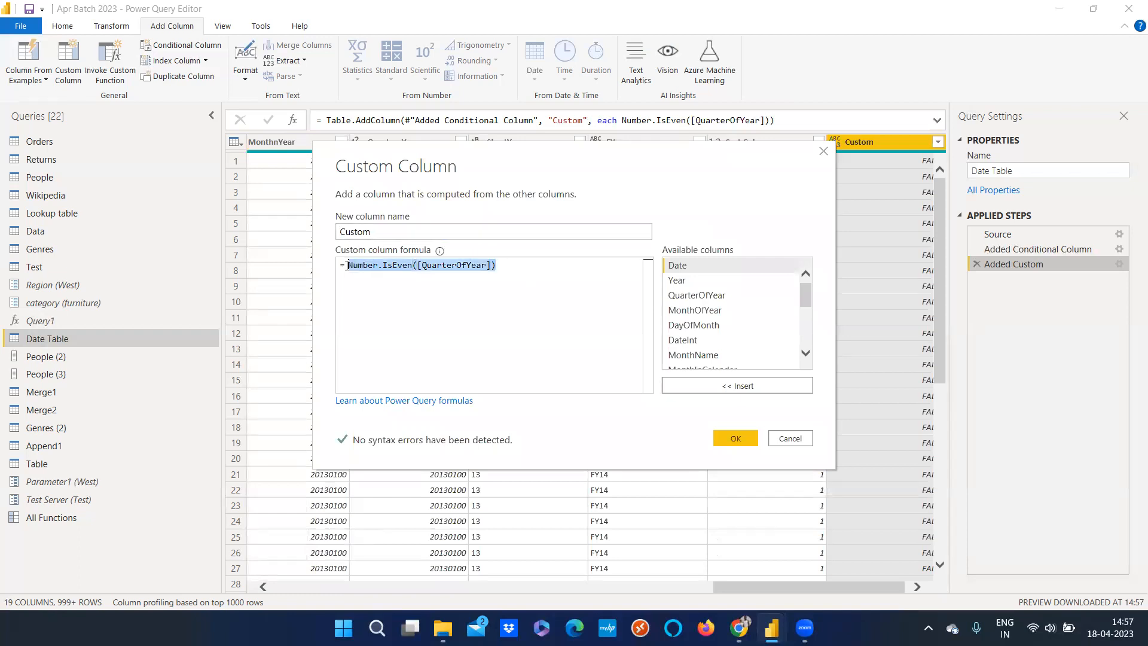
{"action": "type", "text": "text"}
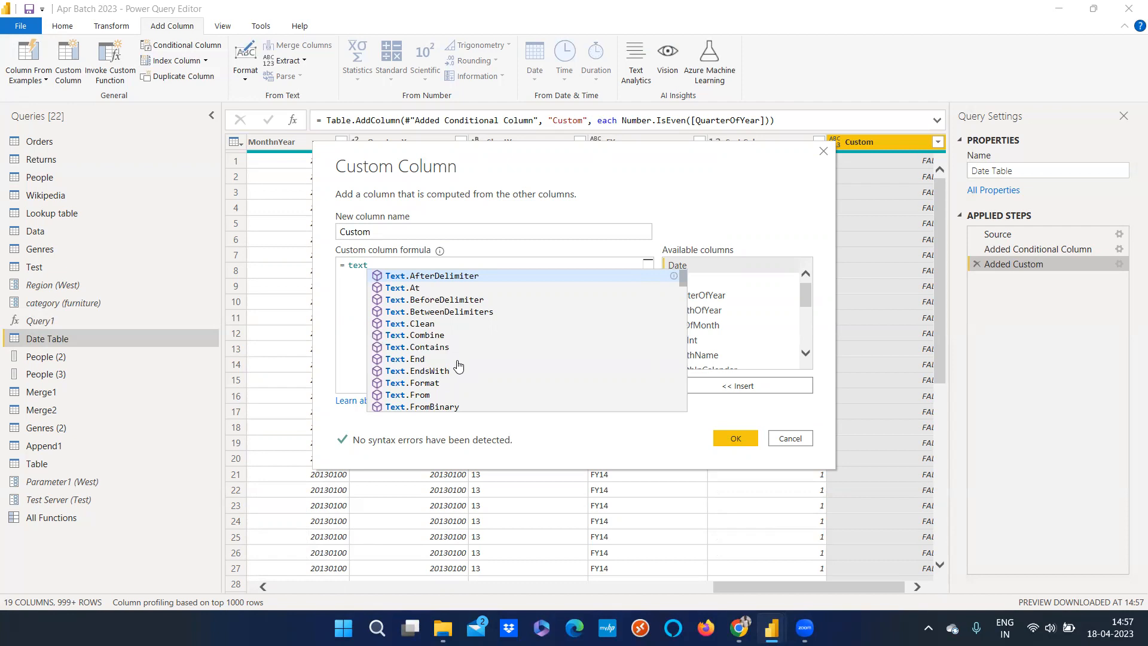
{"action": "left_click", "coordinate": [430, 371]}
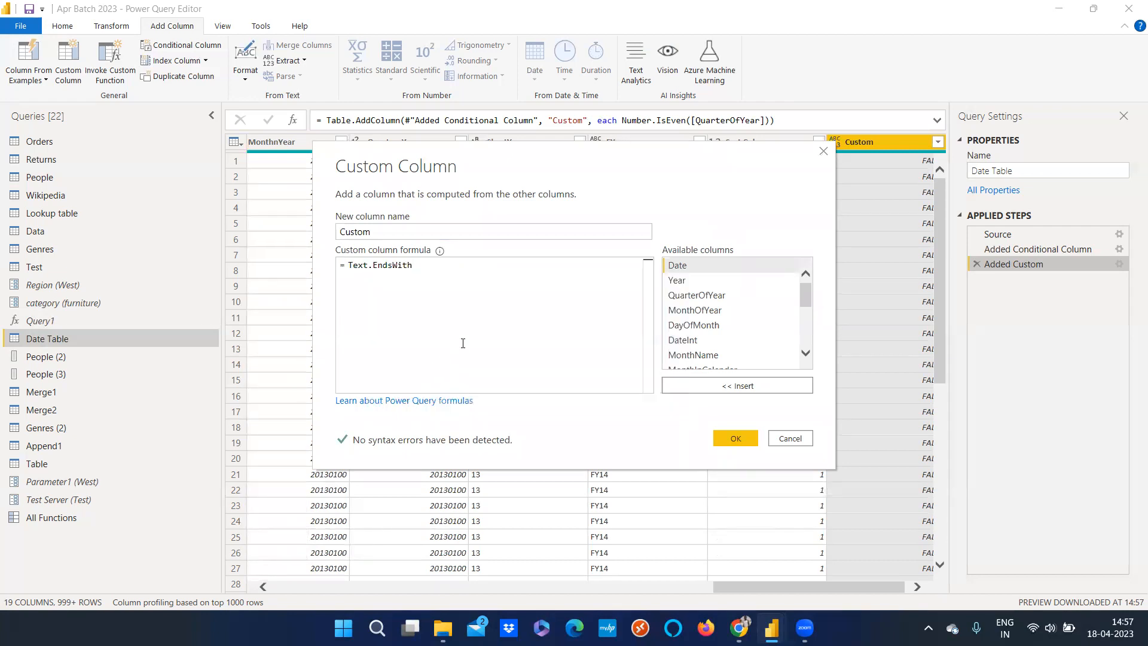
{"action": "type", "text": "("}
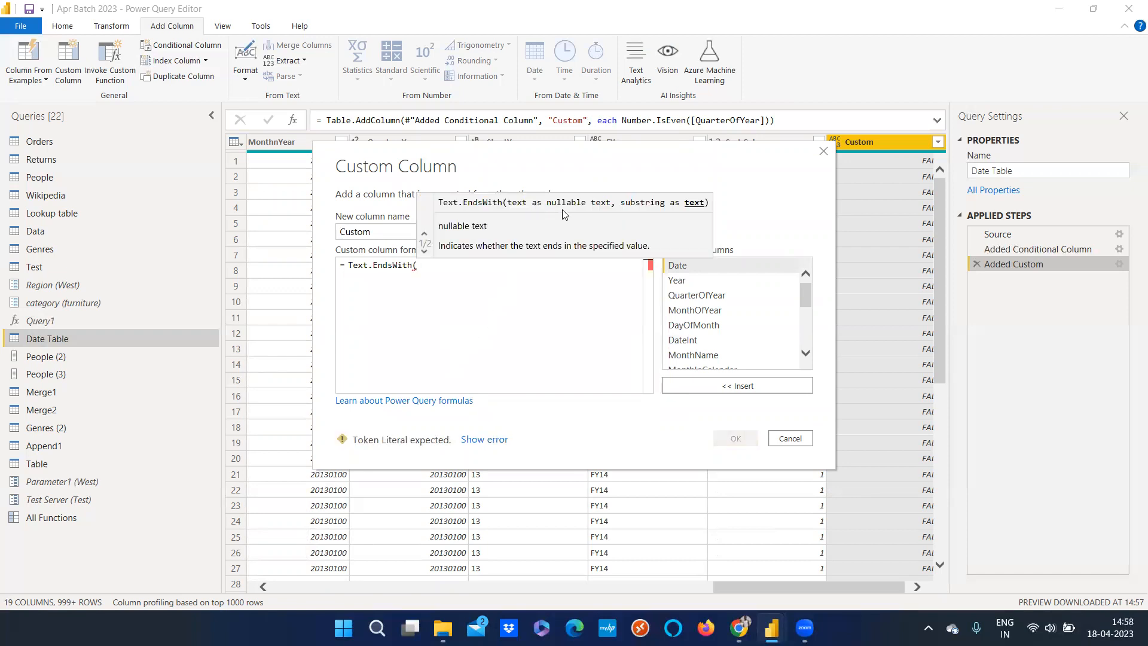
{"action": "double_click", "coordinate": [693, 355]}
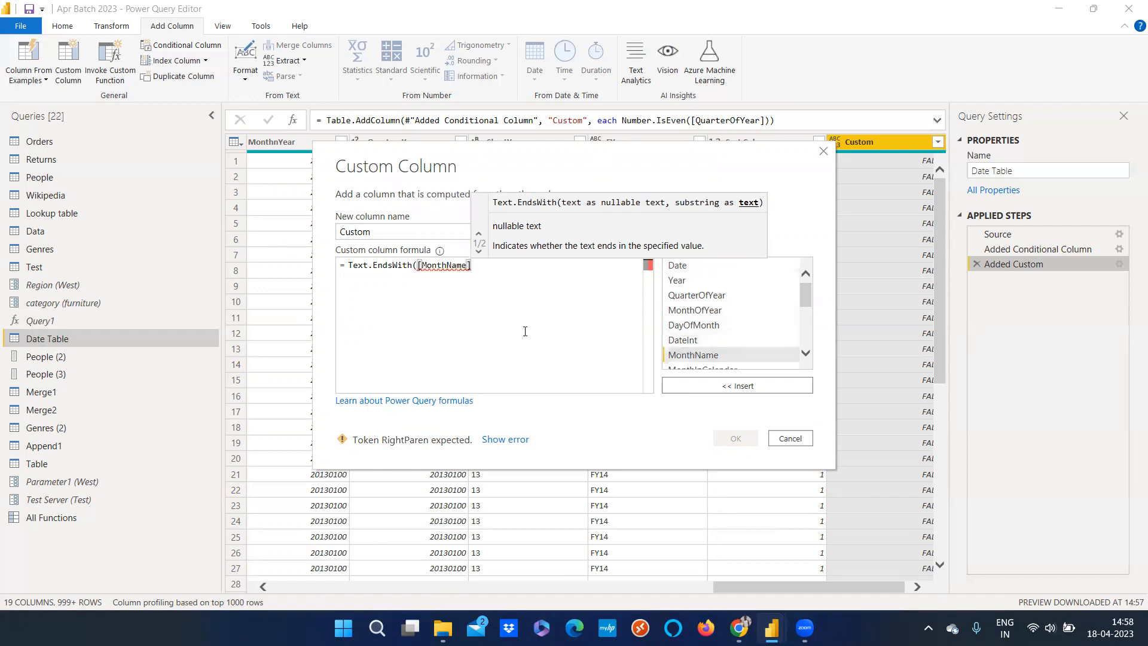
{"action": "type", "text": ","}
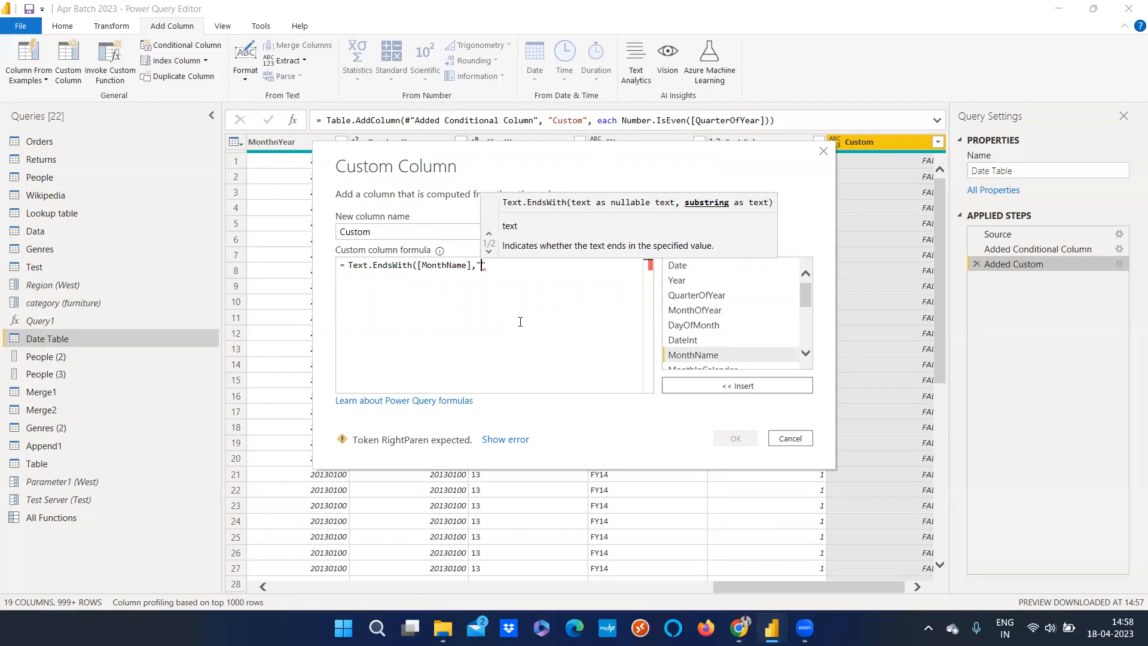
{"action": "type", "text": "\"\""}
{"action": "type", "text": "TH"}
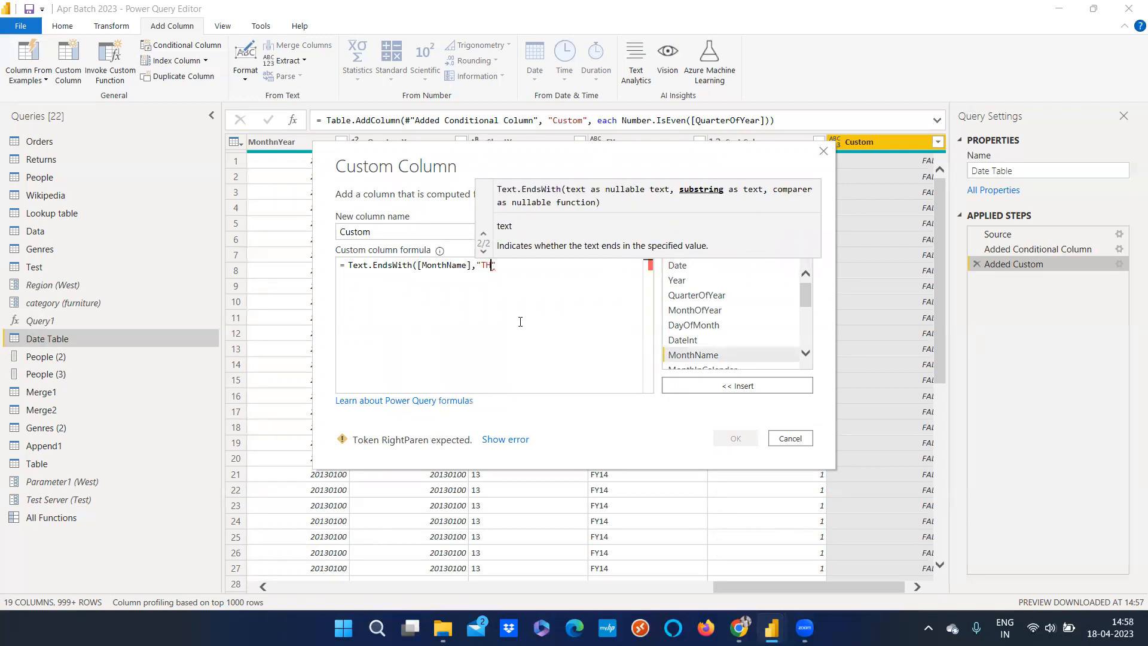
{"action": "key", "text": "BackSpace"}
{"action": "key", "text": "BackSpace"}
{"action": "type", "text": "ry\")"}
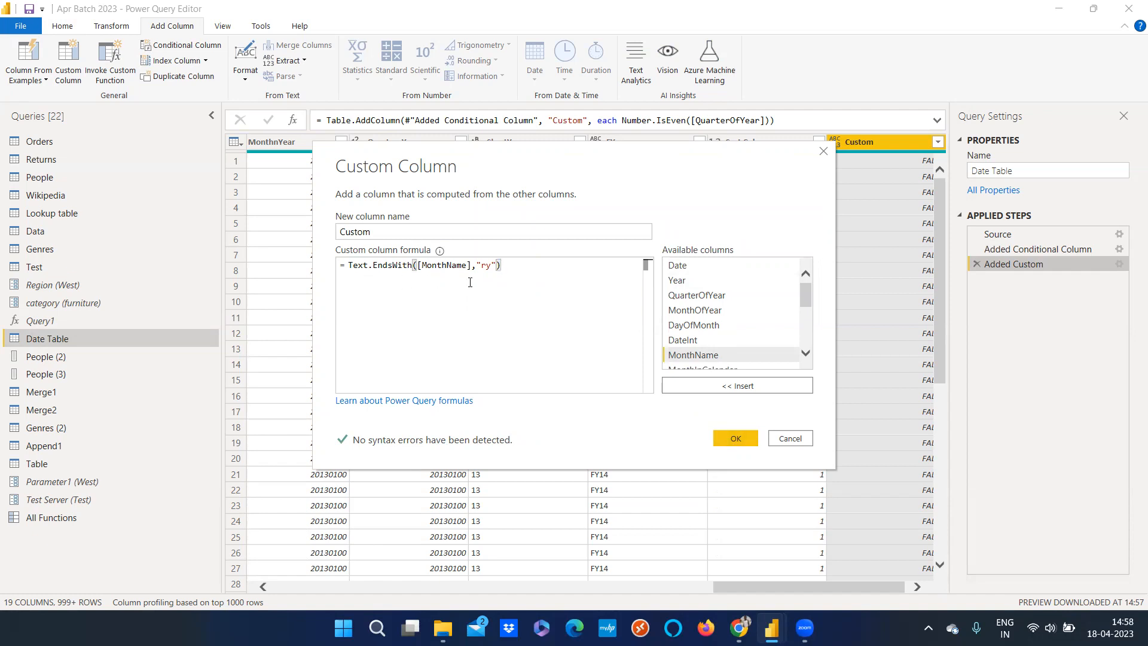
- Rename the custom column as Ends with "ry" and apply the edited column
{"action": "double_click", "coordinate": [359, 232]}
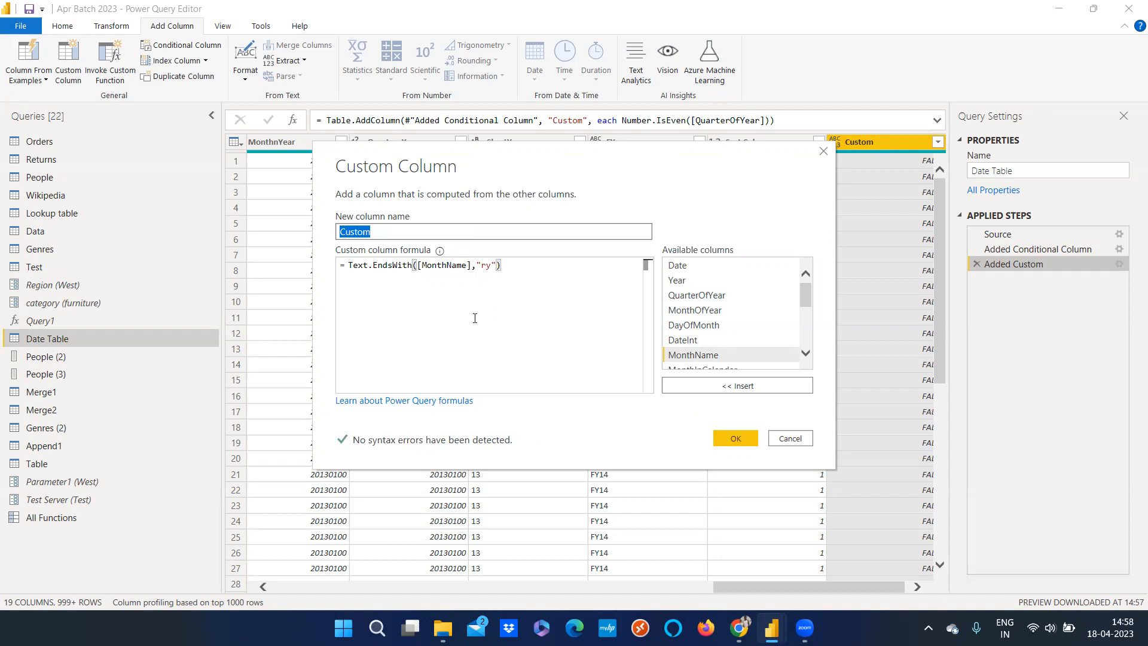
{"action": "type", "text": "Ends with \"ry"}
{"action": "left_click", "coordinate": [714, 441]}
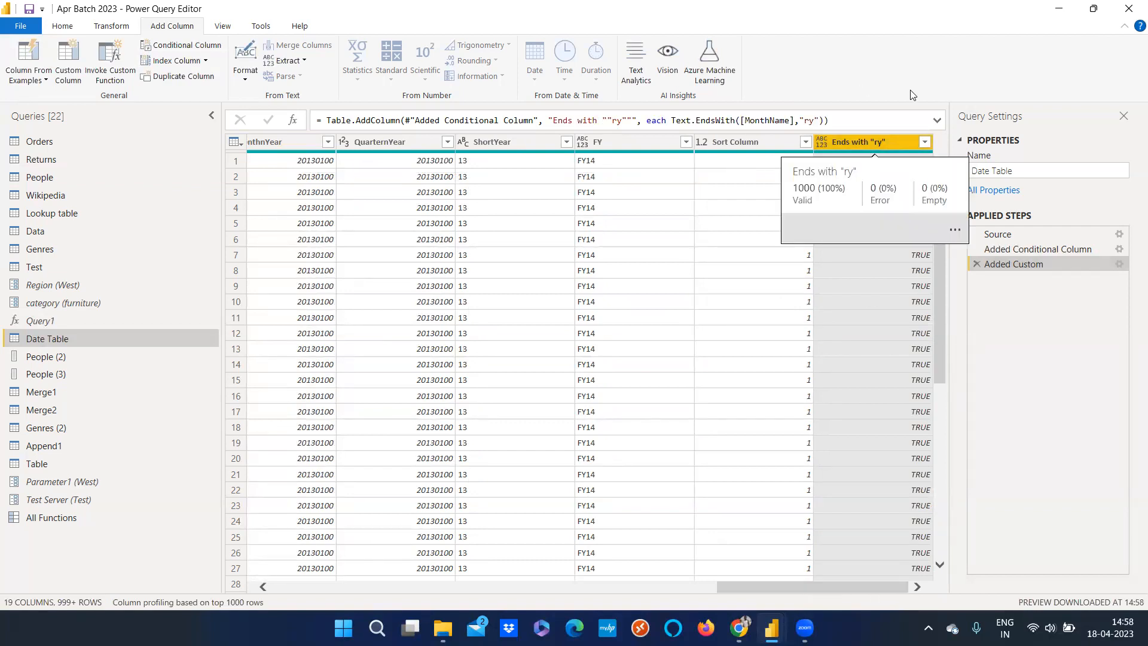
- Filter the Ends with "ry" column to keep only the TRUE rows
{"action": "left_click", "coordinate": [924, 143]}
{"action": "left_click", "coordinate": [748, 298]}
{"action": "left_click", "coordinate": [743, 329]}
{"action": "left_click", "coordinate": [837, 405]}
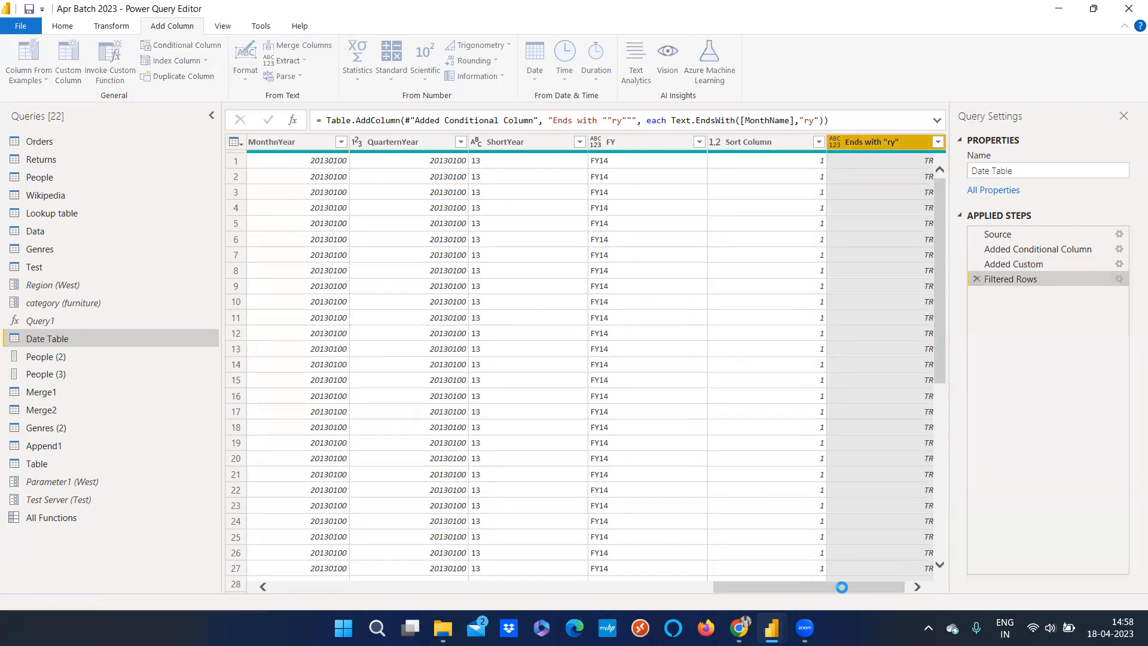
- Check which months remain in the MonthName column, and delete the Filtered Rows step
{"action": "left_click_drag", "start_coordinate": [846, 586], "coordinate": [512, 580]}
{"action": "left_click", "coordinate": [713, 142]}
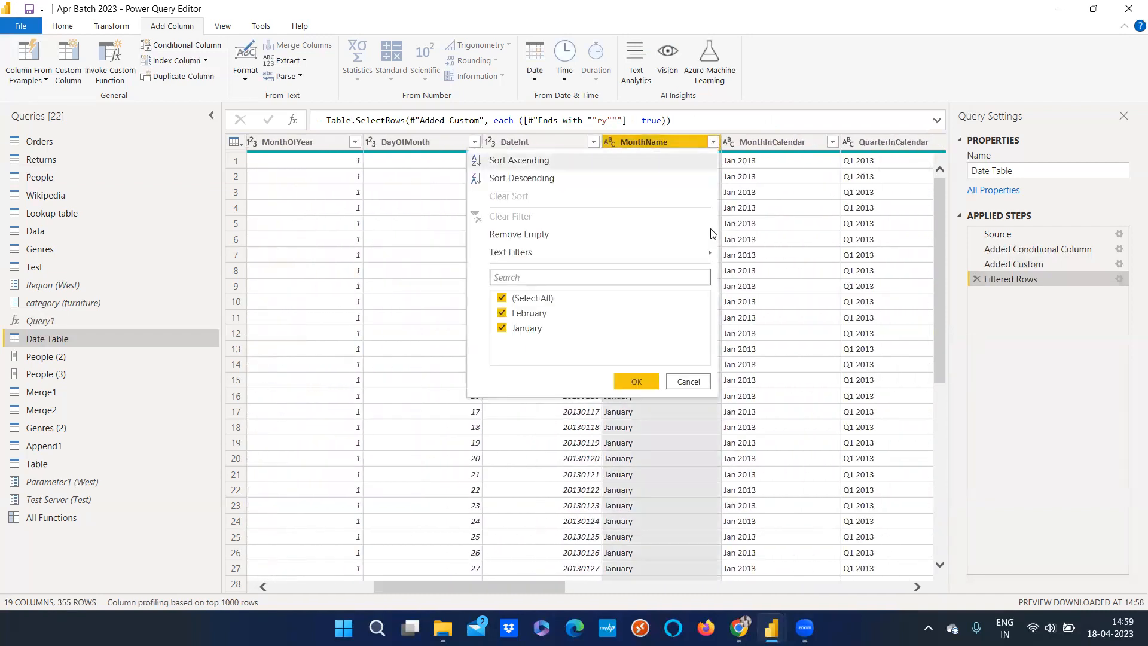
{"action": "left_click", "coordinate": [636, 141]}
{"action": "left_click_drag", "start_coordinate": [402, 589], "coordinate": [745, 589]}
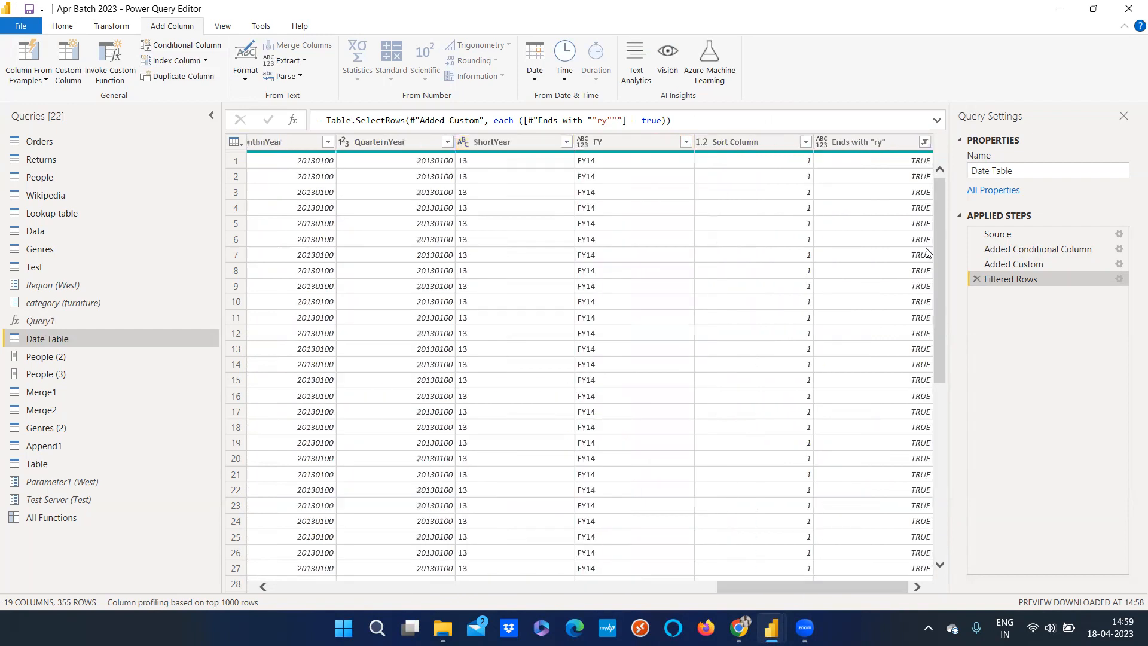
{"action": "left_click", "coordinate": [1004, 268]}
- Replace the Added Custom formula with "table" to browse the suggested table functions, and cancel the edit
{"action": "double_click", "coordinate": [1002, 268]}
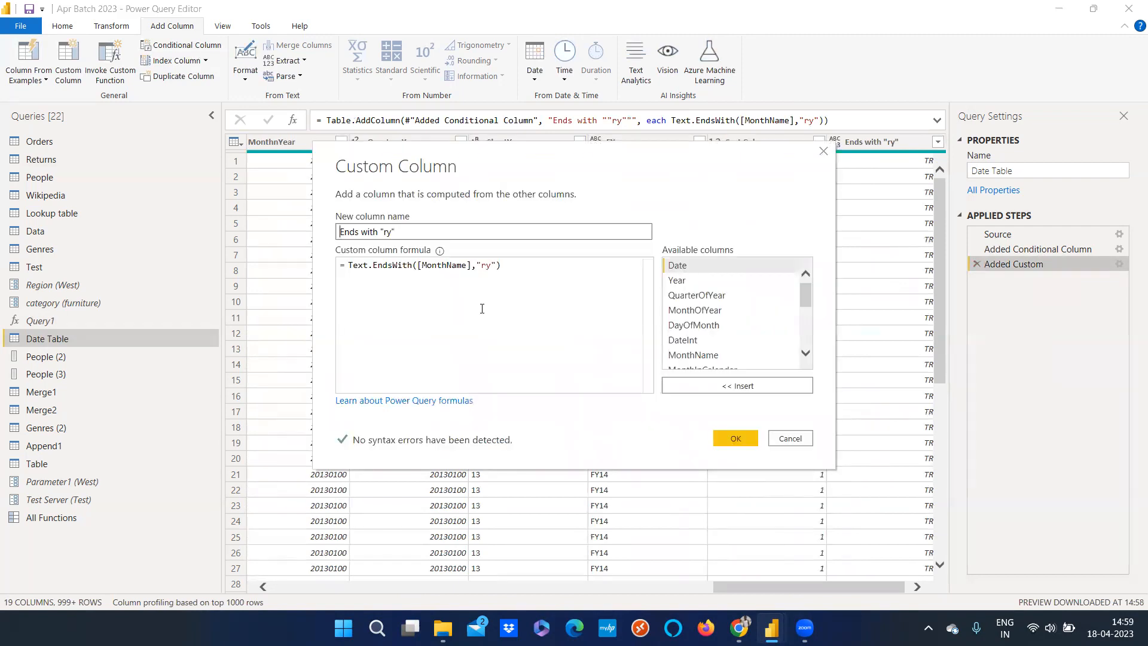
{"action": "left_click_drag", "start_coordinate": [513, 267], "coordinate": [349, 268]}
{"action": "key", "text": "BackSpace"}
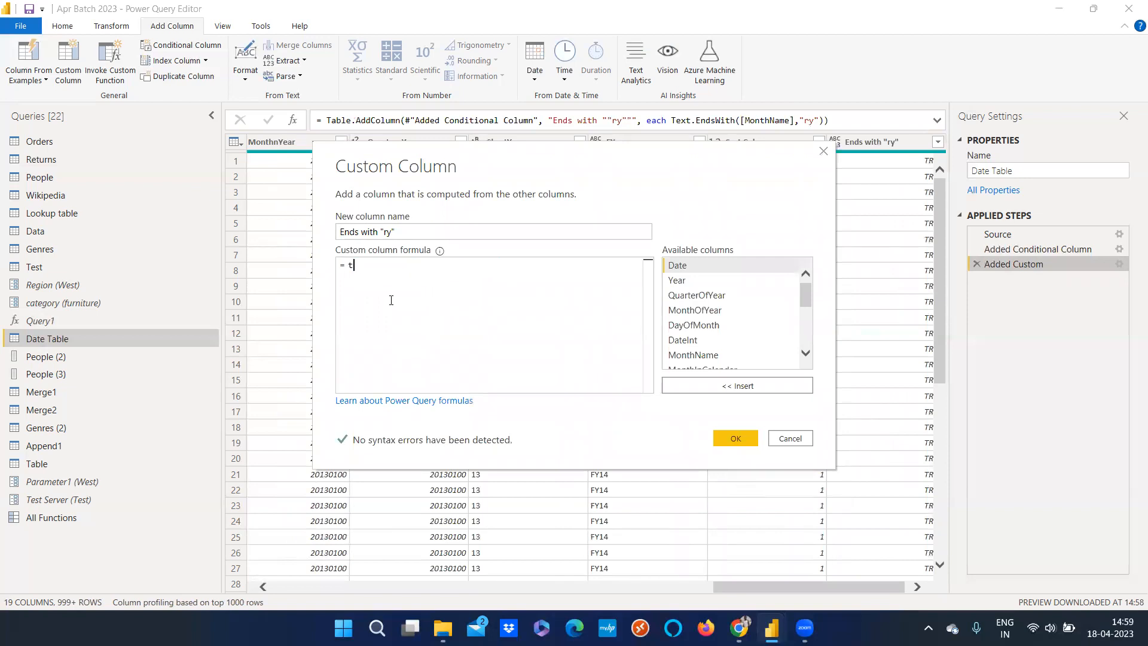
{"action": "type", "text": "table"}
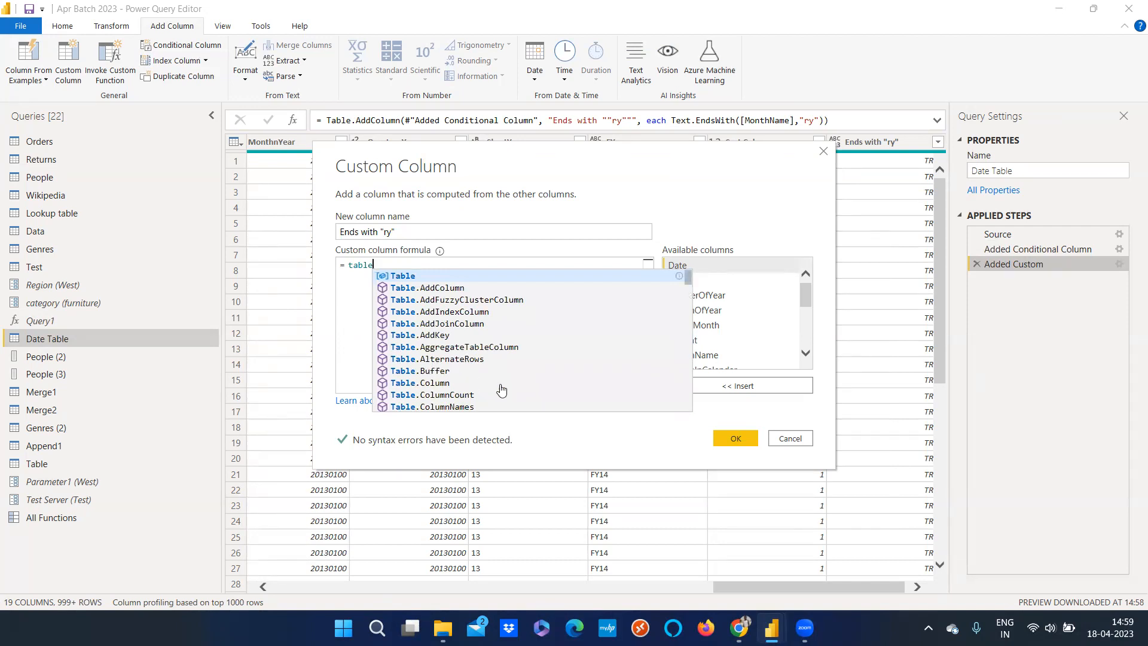
{"action": "left_click", "coordinate": [789, 438]}
{"action": "left_click", "coordinate": [647, 337]}
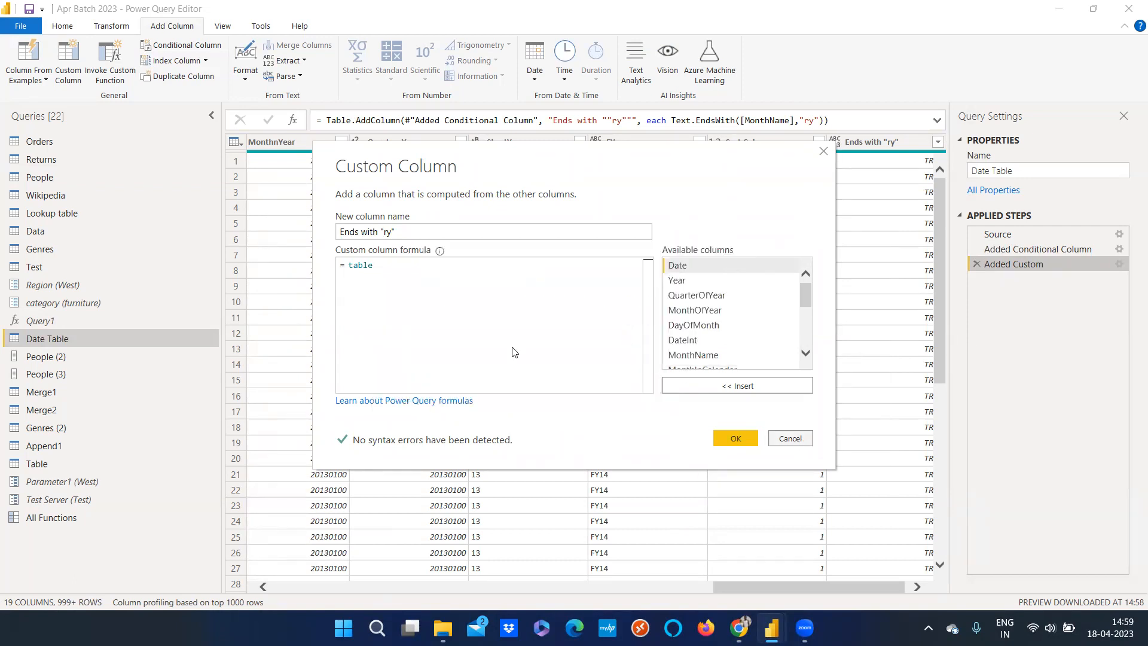
- Open the All Functions query and convert its record into a table
{"action": "left_click", "coordinate": [60, 501]}
{"action": "left_click", "coordinate": [58, 519]}
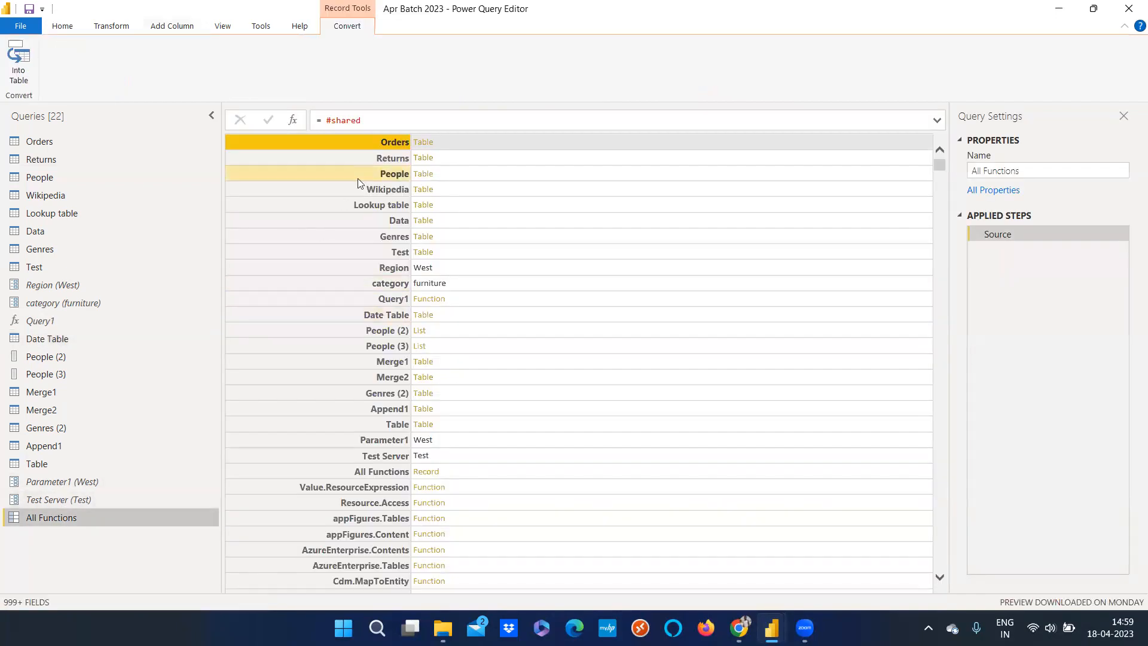
{"action": "left_click", "coordinate": [19, 60]}
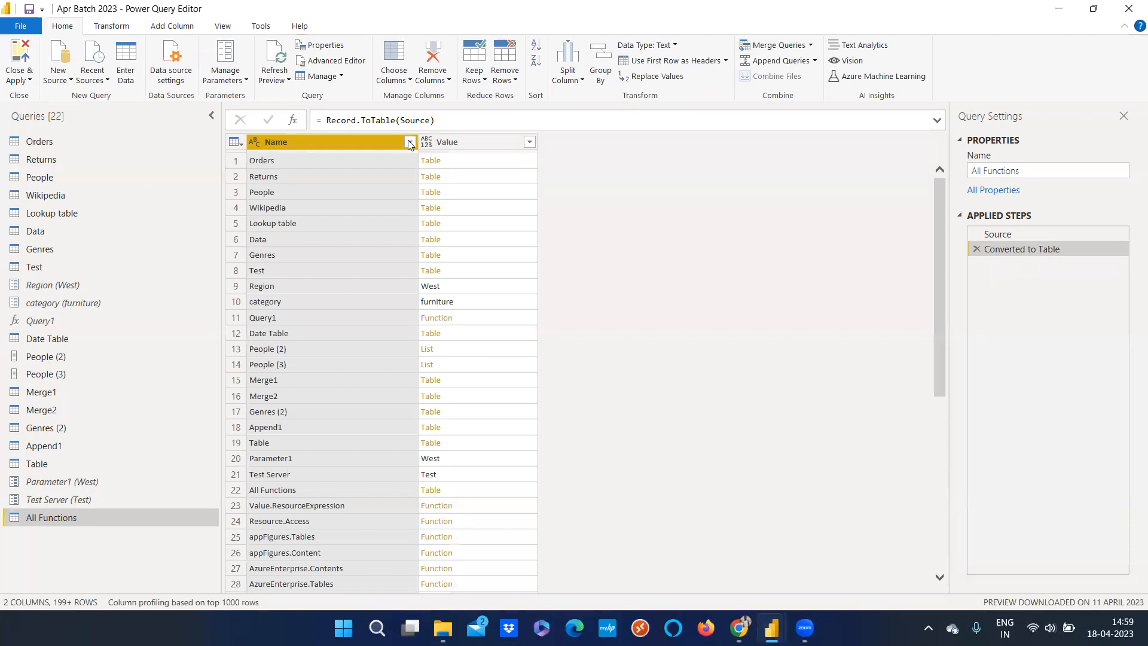
- Search the Name column's filter values for "table" and select Table.Column
{"action": "left_click", "coordinate": [410, 142]}
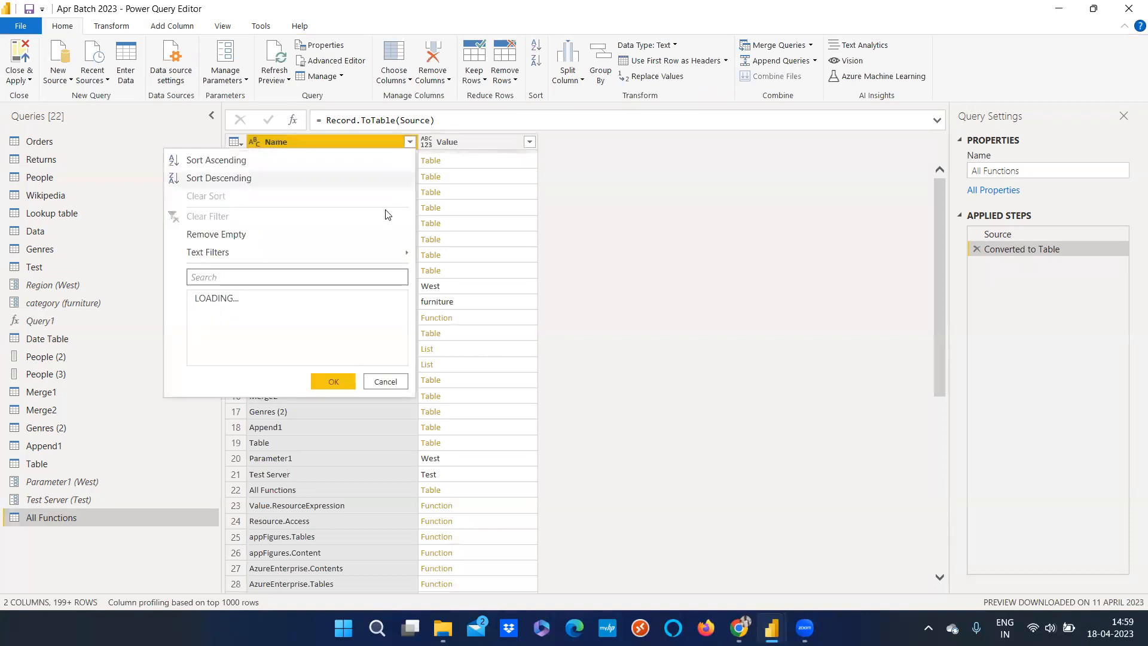
{"action": "left_click", "coordinate": [223, 278]}
{"action": "type", "text": "tae"}
{"action": "key", "text": "BackSpace"}
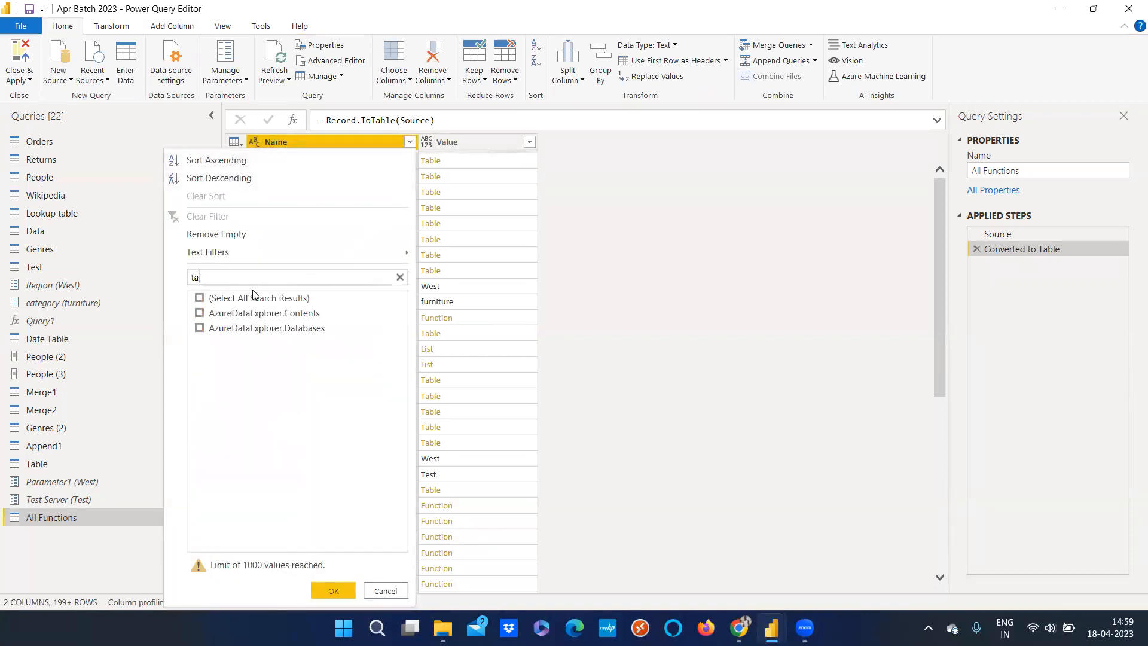
{"action": "type", "text": "ble"}
{"action": "scroll", "coordinate": [272, 461], "scroll_direction": "down", "scroll_amount": 8}
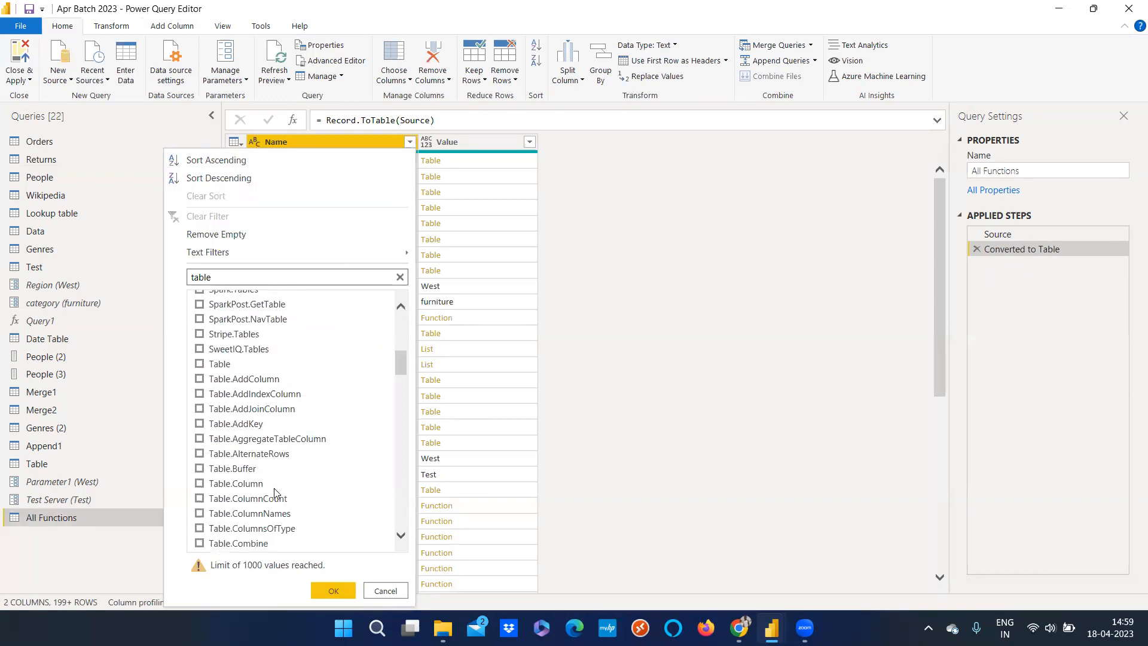
{"action": "scroll", "coordinate": [275, 492], "scroll_direction": "down", "scroll_amount": 2}
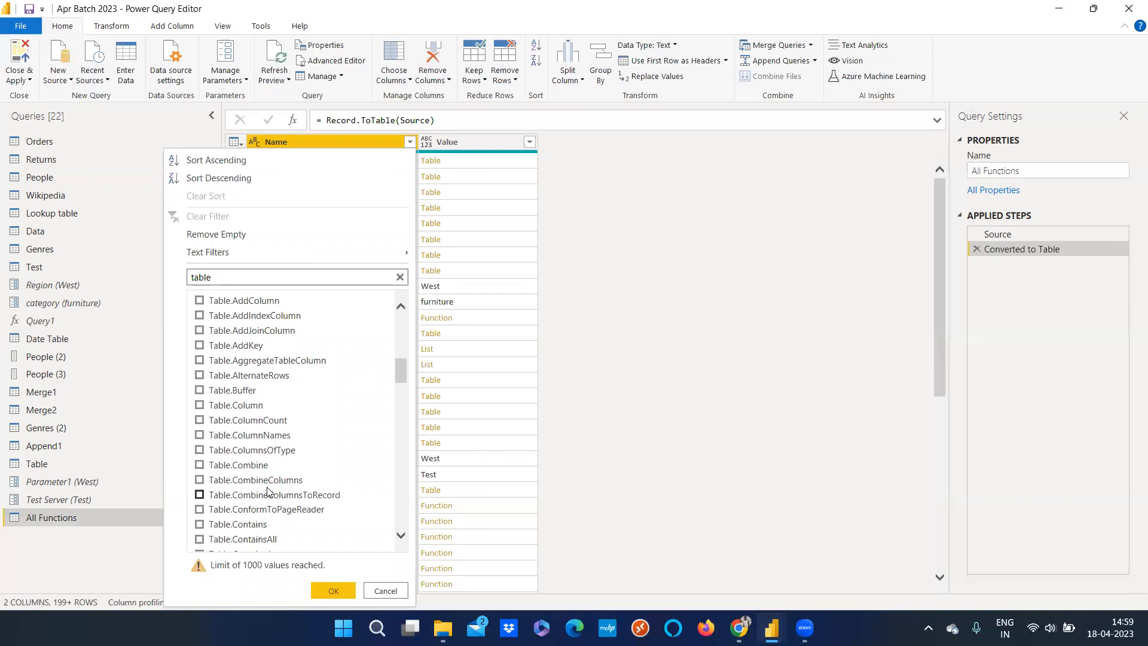
{"action": "left_click", "coordinate": [239, 406]}
- Examine the Table functions listed in the Name column's filter values, from Table.AddColumn through Table.ToList
{"action": "scroll", "coordinate": [308, 516], "scroll_direction": "down", "scroll_amount": 3}
{"action": "scroll", "coordinate": [308, 516], "scroll_direction": "down", "scroll_amount": 2}
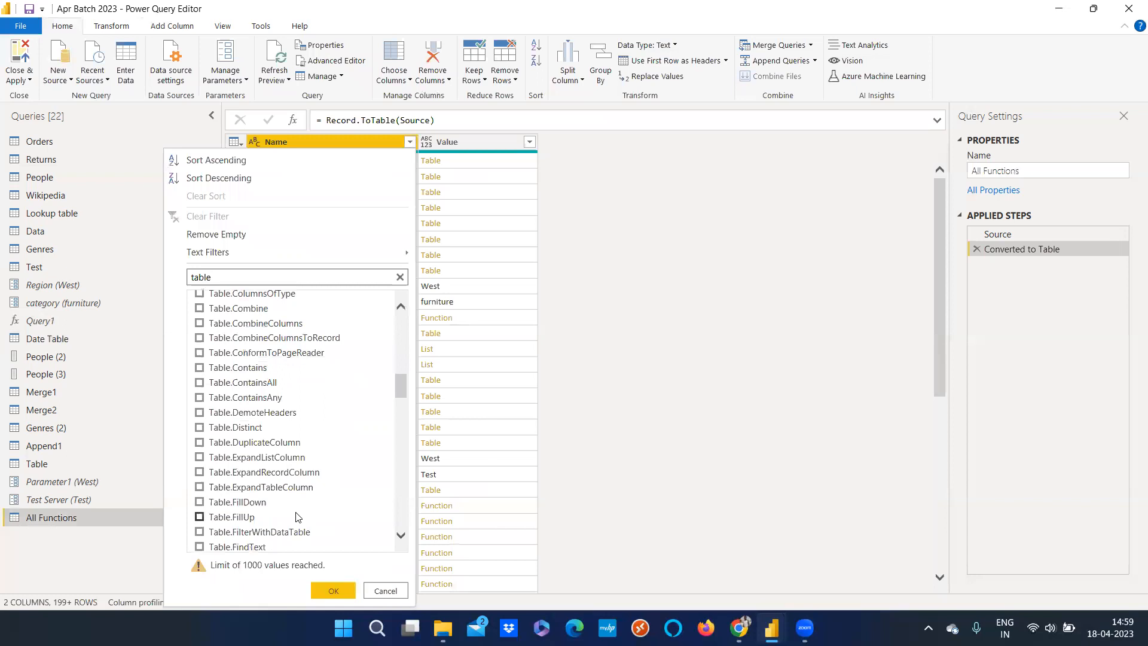
{"action": "scroll", "coordinate": [297, 516], "scroll_direction": "up", "scroll_amount": 4}
{"action": "scroll", "coordinate": [298, 517], "scroll_direction": "down", "scroll_amount": 9}
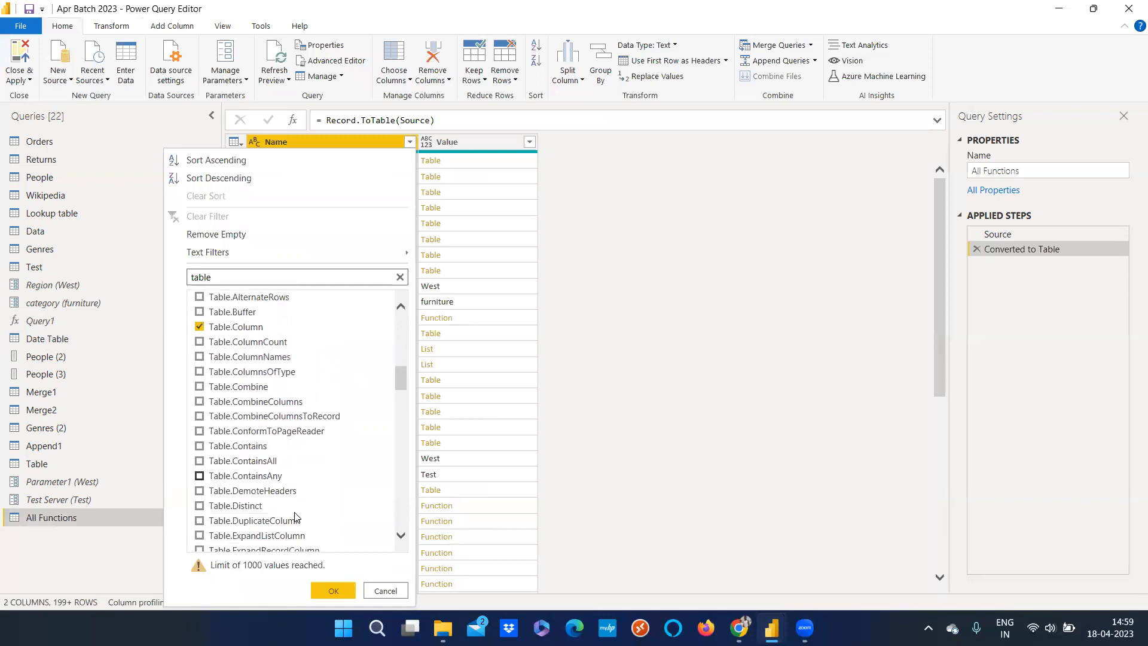
{"action": "scroll", "coordinate": [298, 517], "scroll_direction": "down", "scroll_amount": 4}
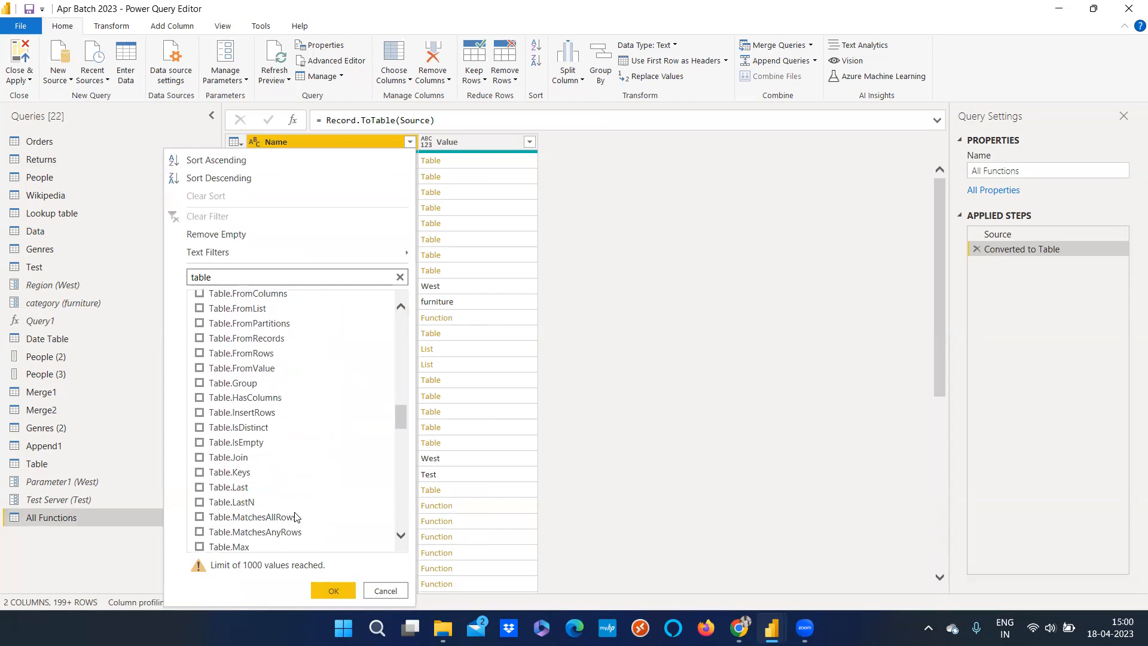
{"action": "scroll", "coordinate": [297, 517], "scroll_direction": "down", "scroll_amount": 4}
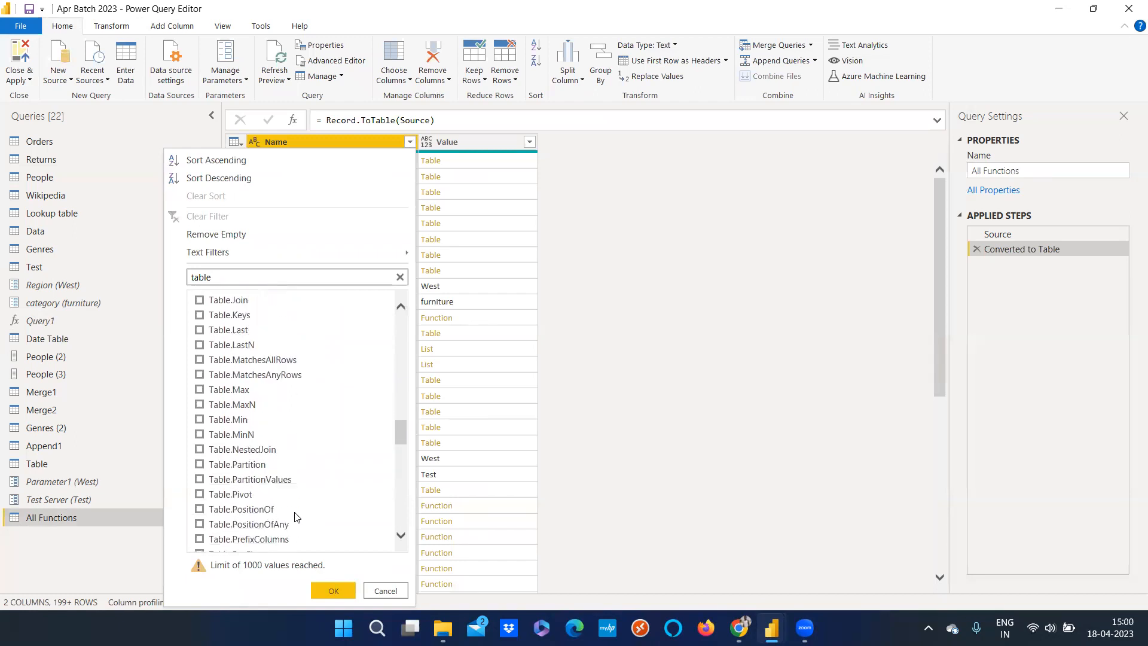
{"action": "scroll", "coordinate": [298, 517], "scroll_direction": "down", "scroll_amount": 10}
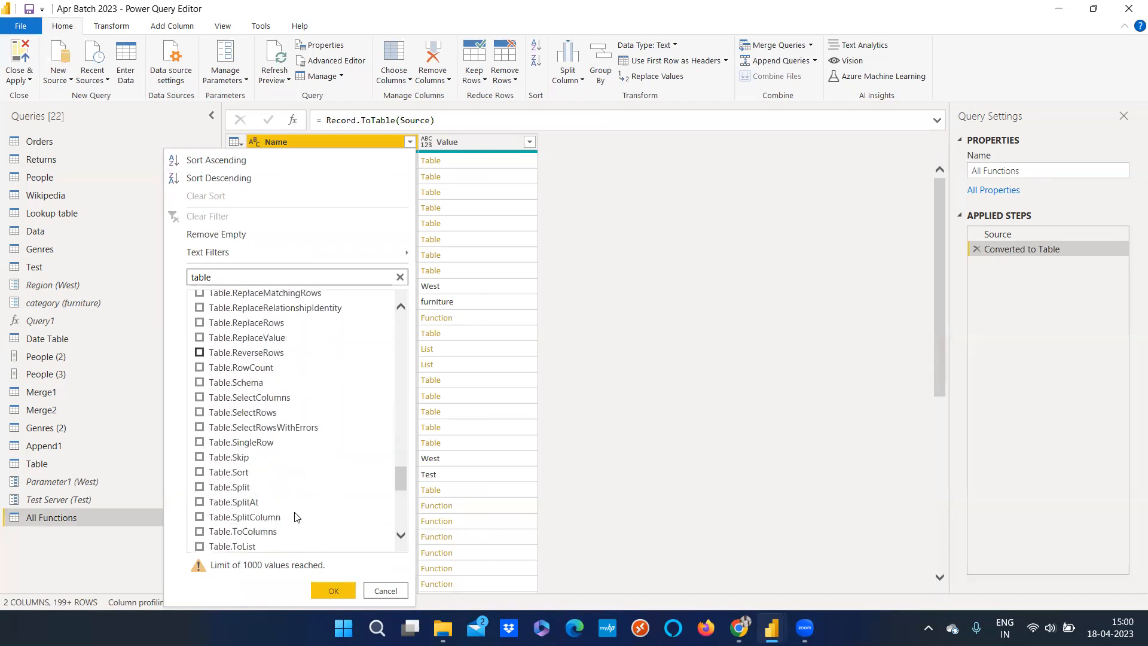
{"action": "scroll", "coordinate": [297, 516], "scroll_direction": "up", "scroll_amount": 20}
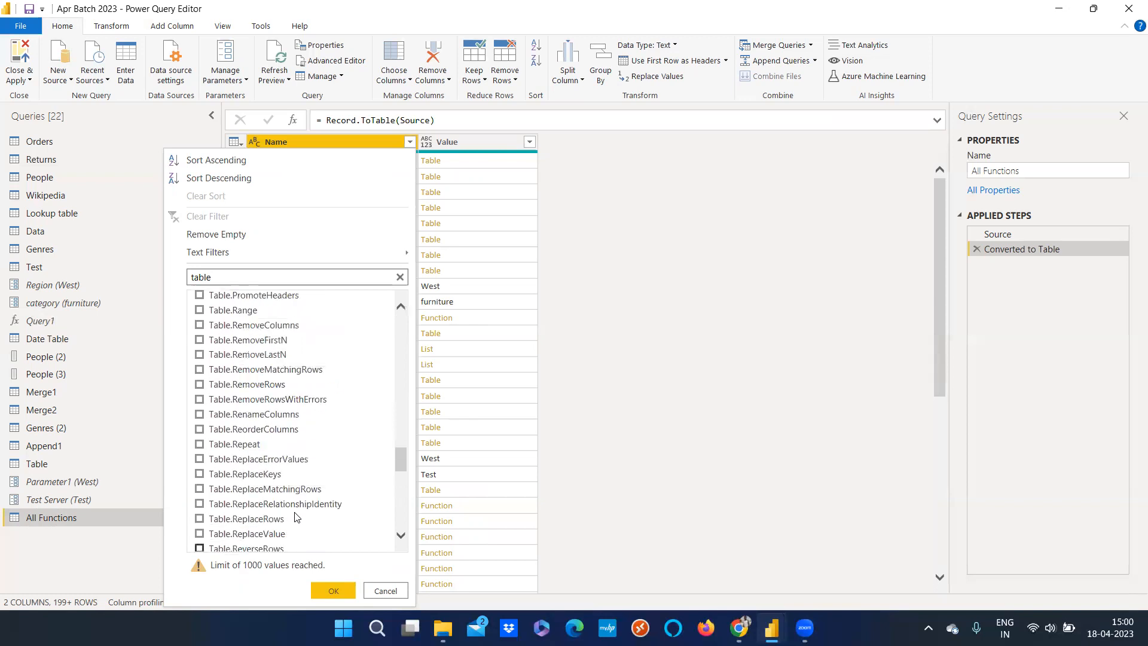
{"action": "scroll", "coordinate": [297, 517], "scroll_direction": "up", "scroll_amount": 5}
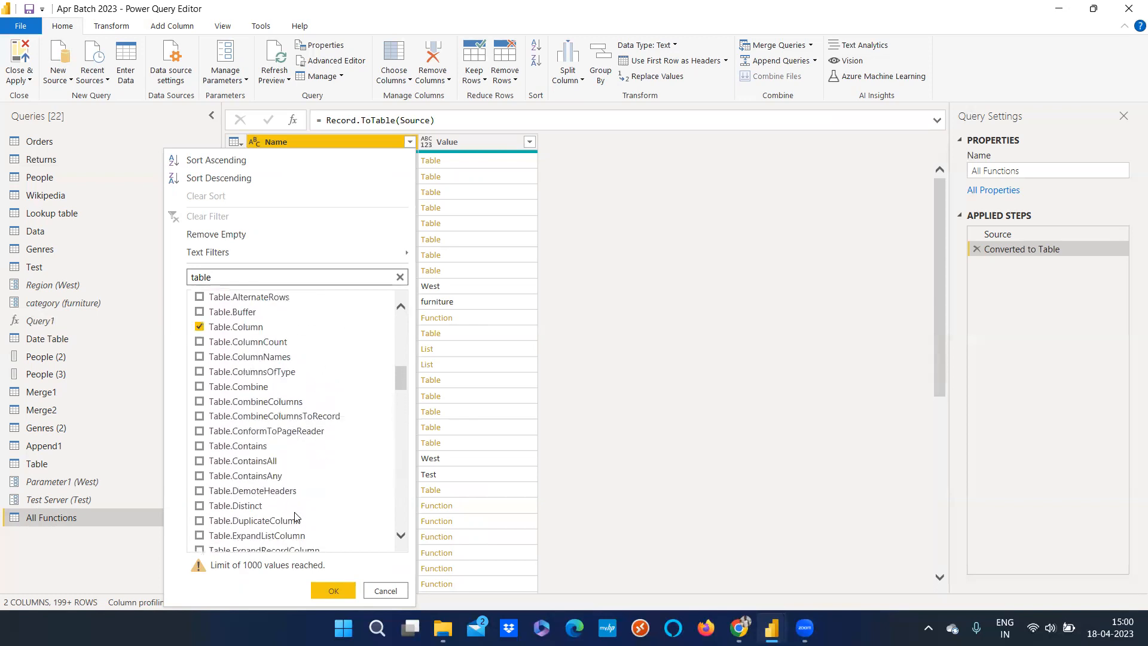
- Filter the Name column to Table.Column, drill into its function value, and dismiss the parameter dialog
{"action": "left_click", "coordinate": [322, 591]}
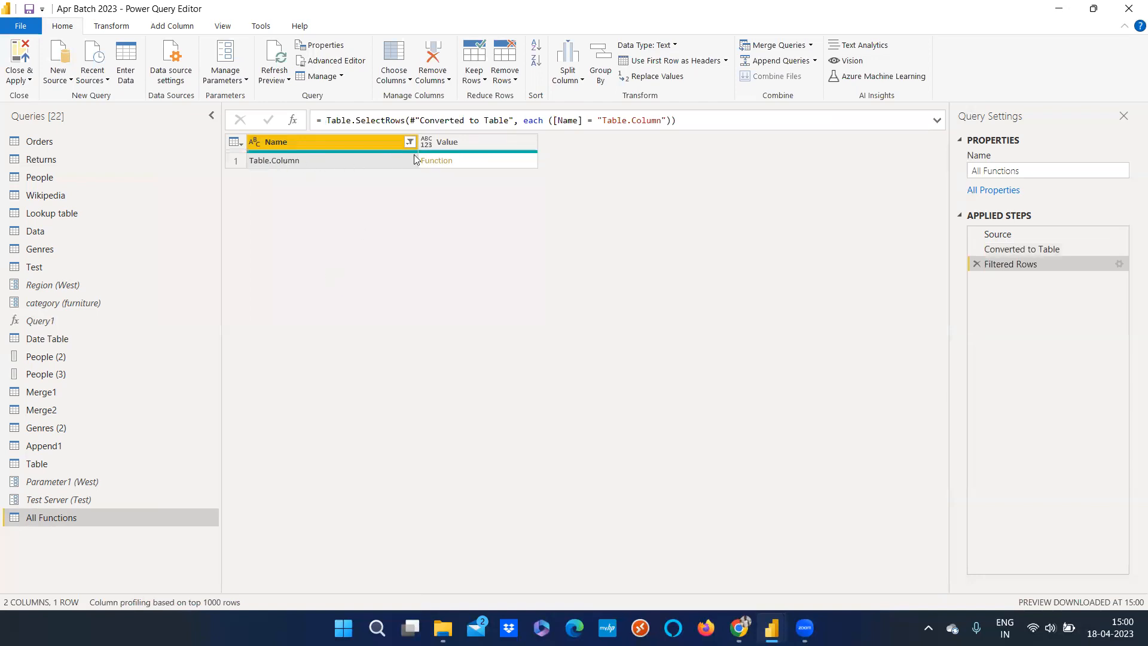
{"action": "left_click", "coordinate": [441, 161]}
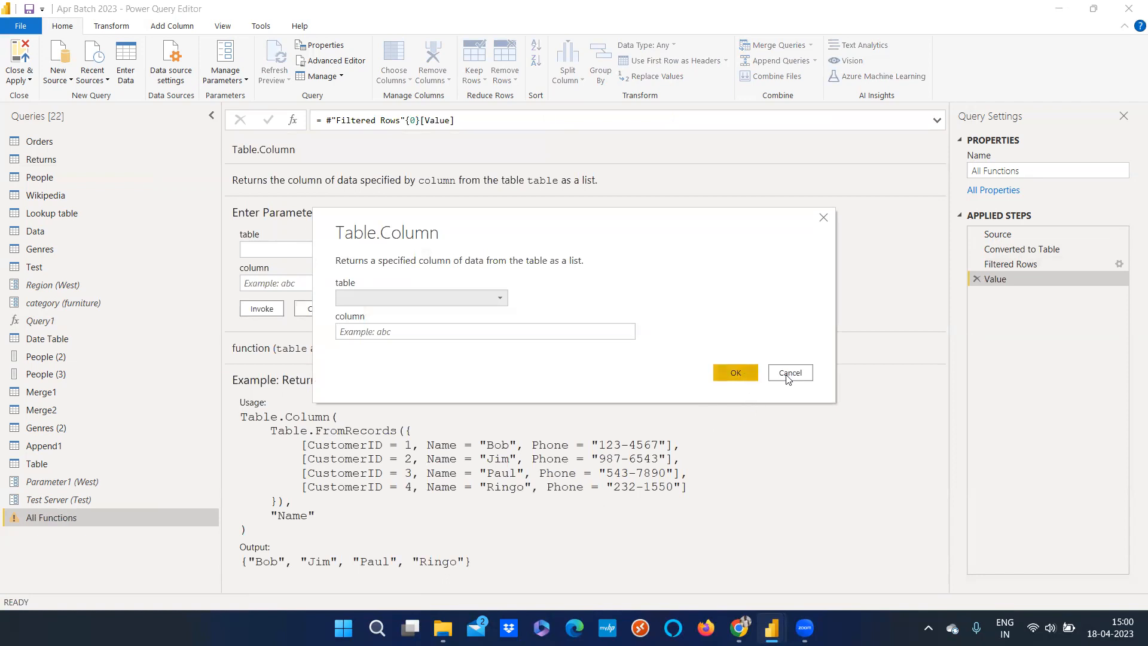
{"action": "left_click", "coordinate": [789, 375]}
- Read the Table.Column description and usage example, and delete the Value step from All Functions
{"action": "scroll", "coordinate": [606, 478], "scroll_direction": "down", "scroll_amount": 1}
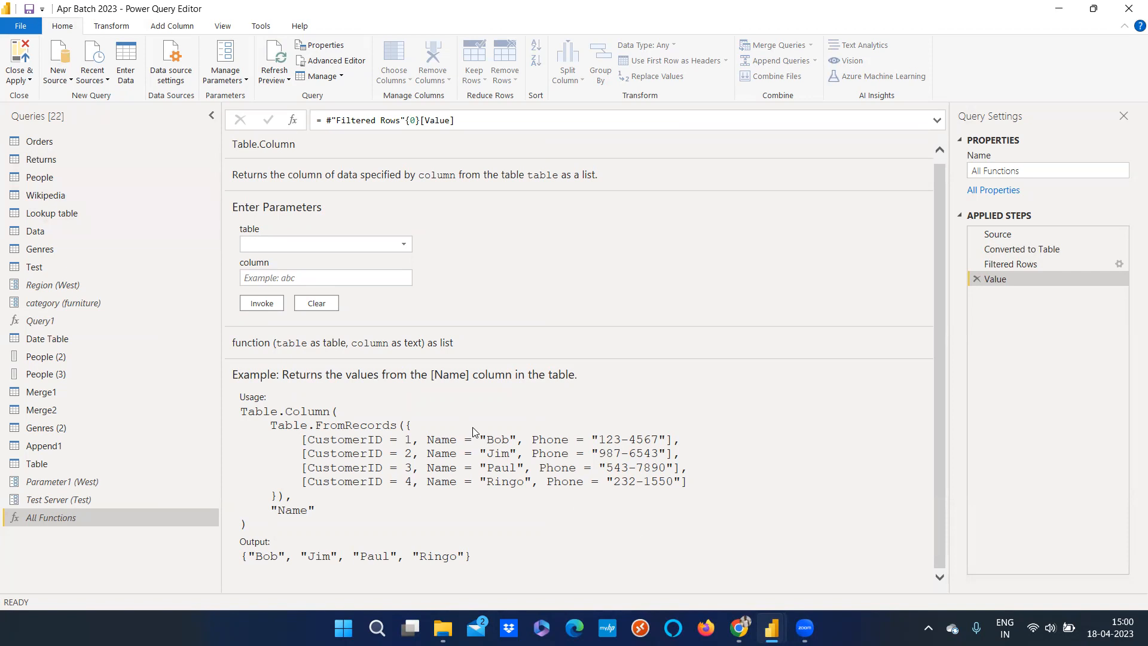
{"action": "scroll", "coordinate": [473, 430], "scroll_direction": "up", "scroll_amount": 1}
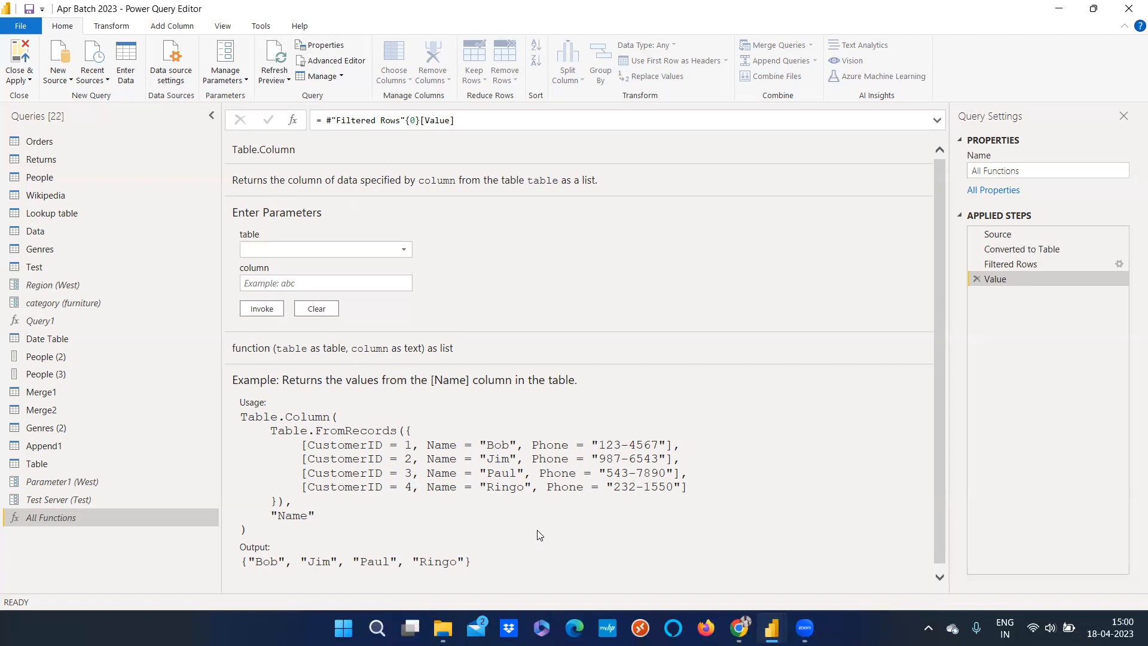
{"action": "scroll", "coordinate": [537, 530], "scroll_direction": "down", "scroll_amount": 1}
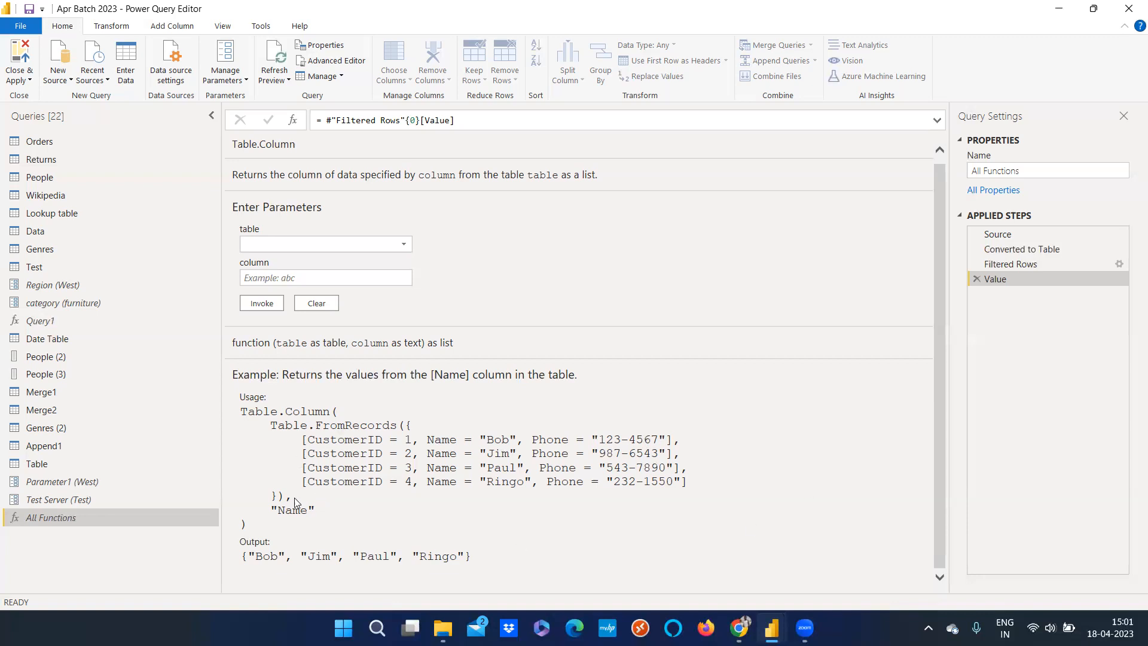
{"action": "double_click", "coordinate": [302, 512]}
{"action": "left_click", "coordinate": [975, 279]}
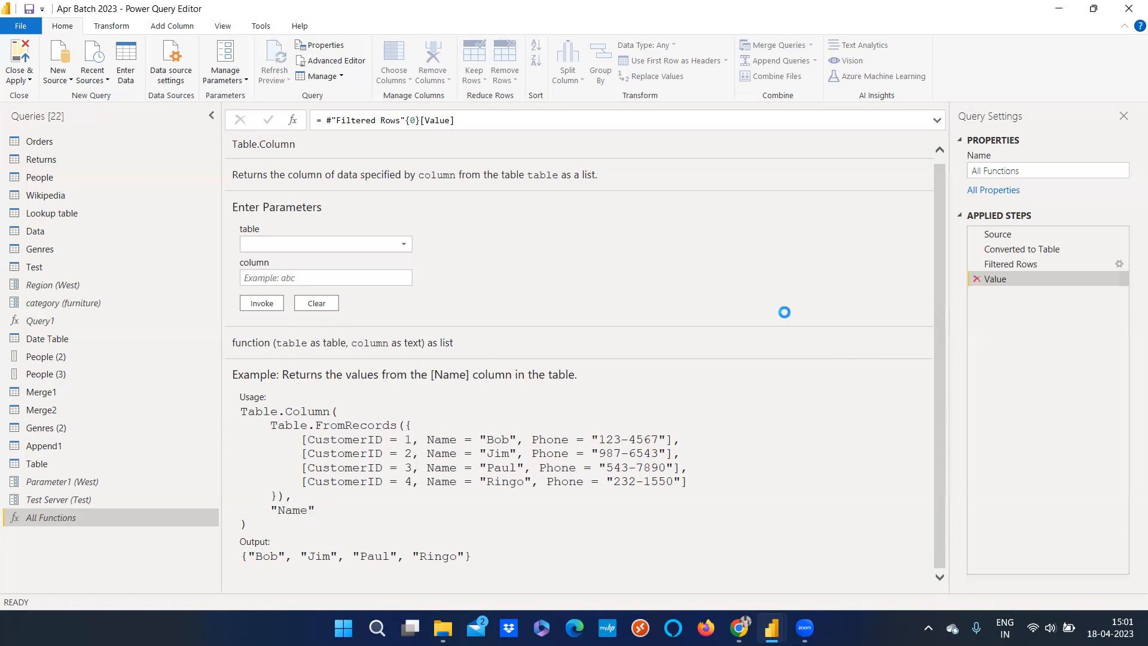
- Start a custom column in the Orders query with the formula Table.Column(
{"action": "left_click", "coordinate": [72, 143]}
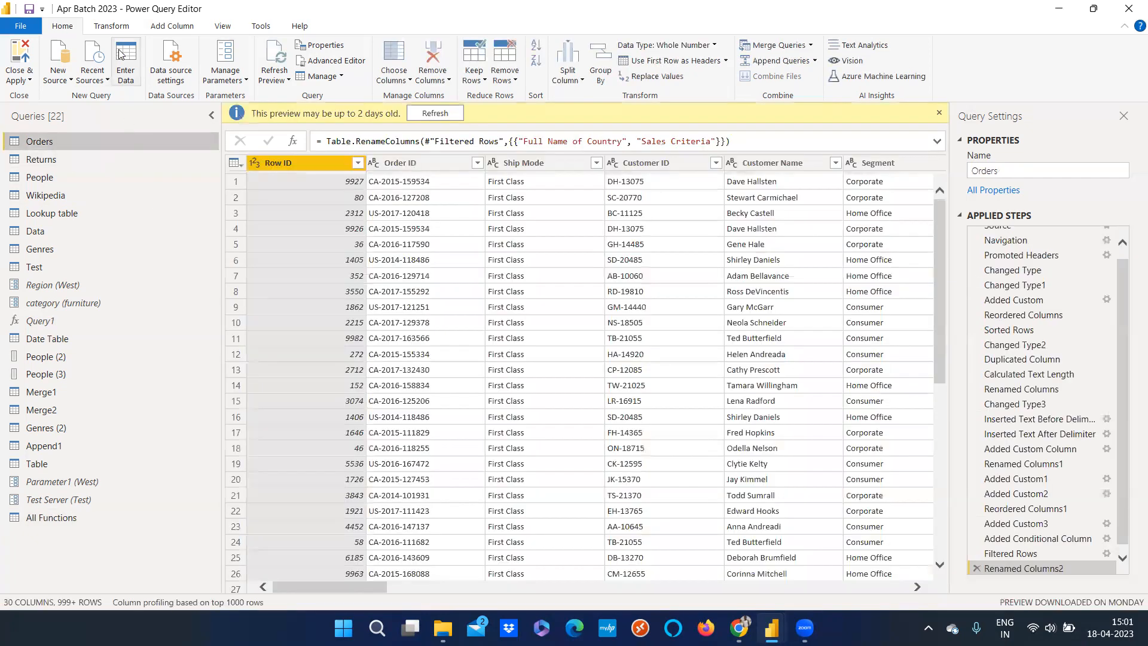
{"action": "left_click", "coordinate": [168, 28]}
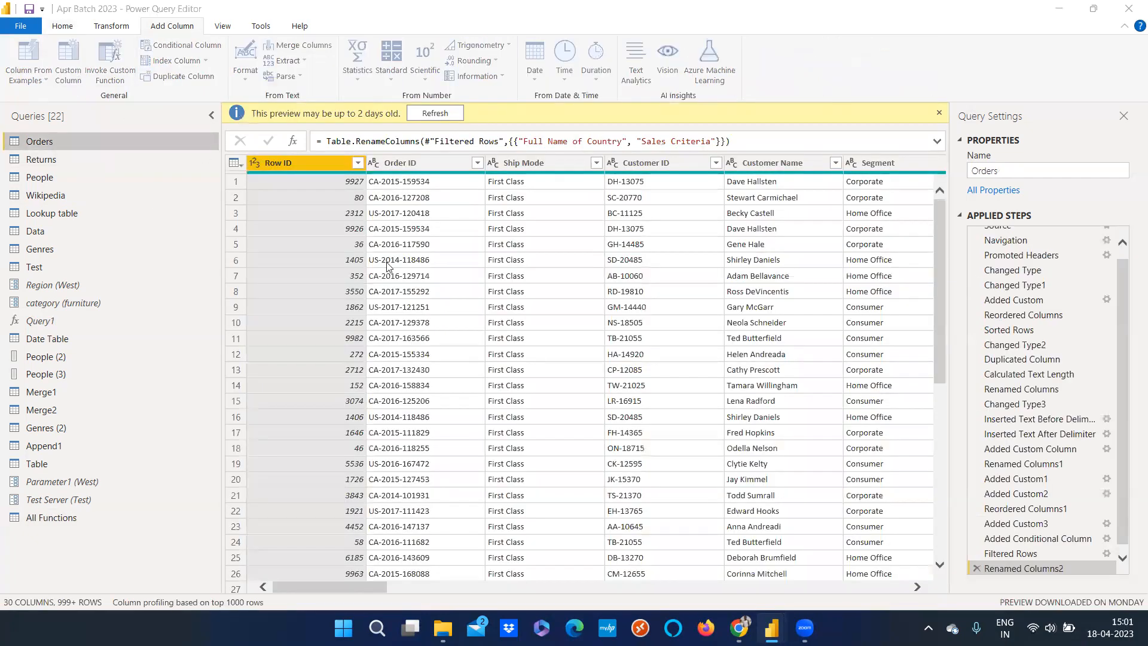
{"action": "type", "text": "taeh="}
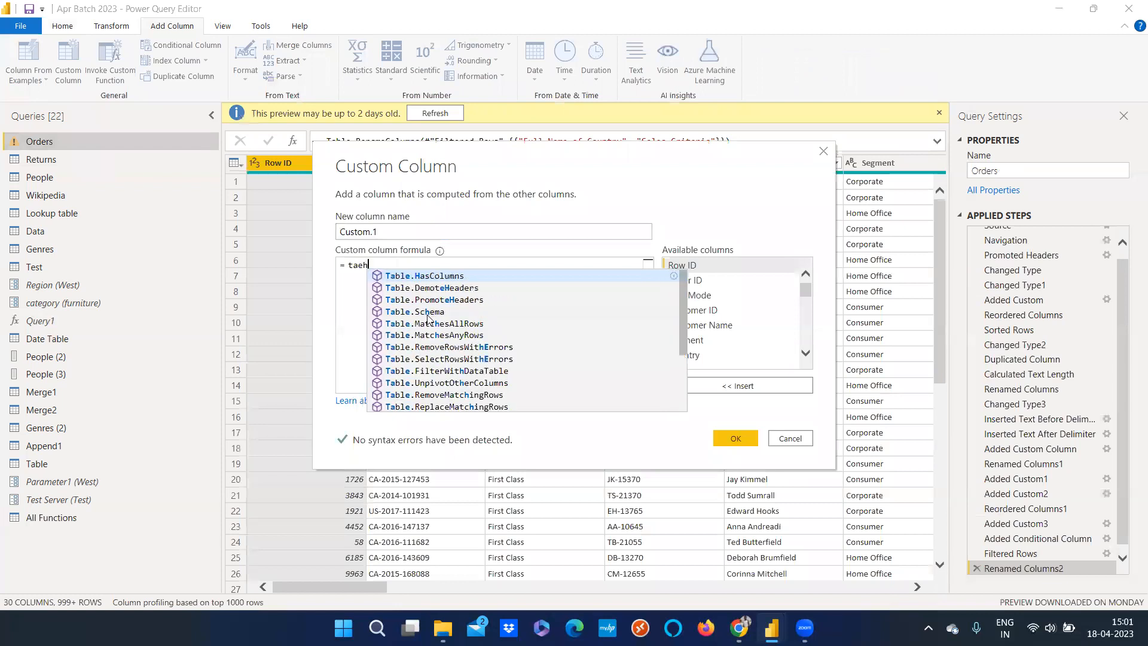
{"action": "key", "text": "BackSpace"}
{"action": "key", "text": "BackSpace"}
{"action": "key", "text": "BackSpace"}
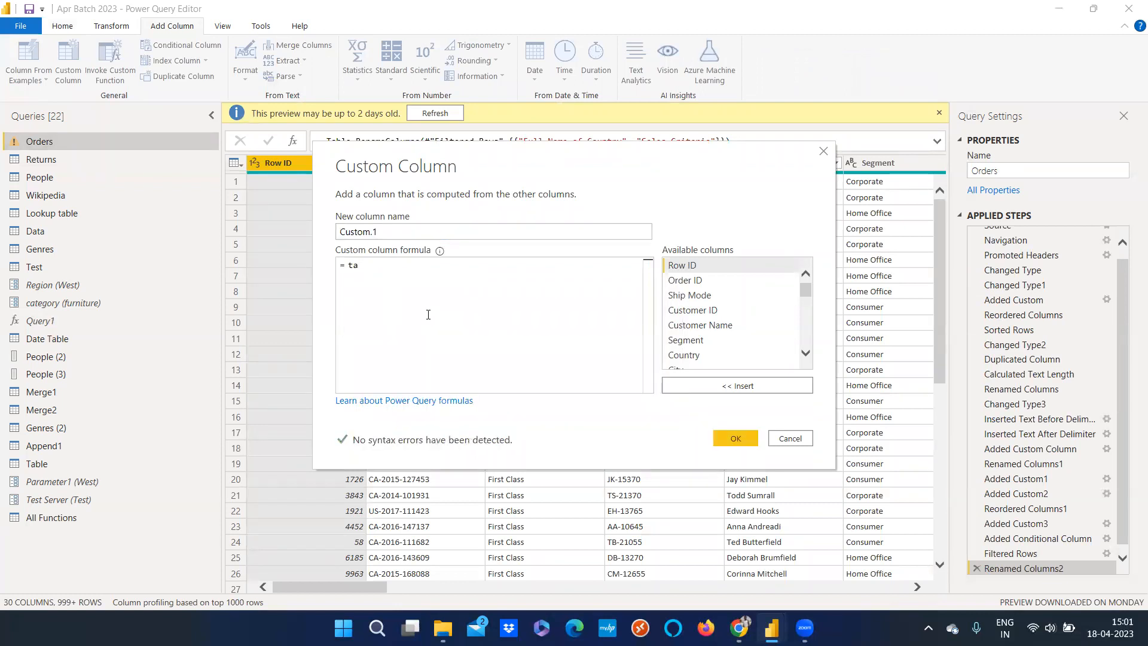
{"action": "type", "text": "ble.ciky"}
{"action": "key", "text": "BackSpace"}
{"action": "key", "text": "BackSpace"}
{"action": "key", "text": "BackSpace"}
{"action": "type", "text": "olumn"}
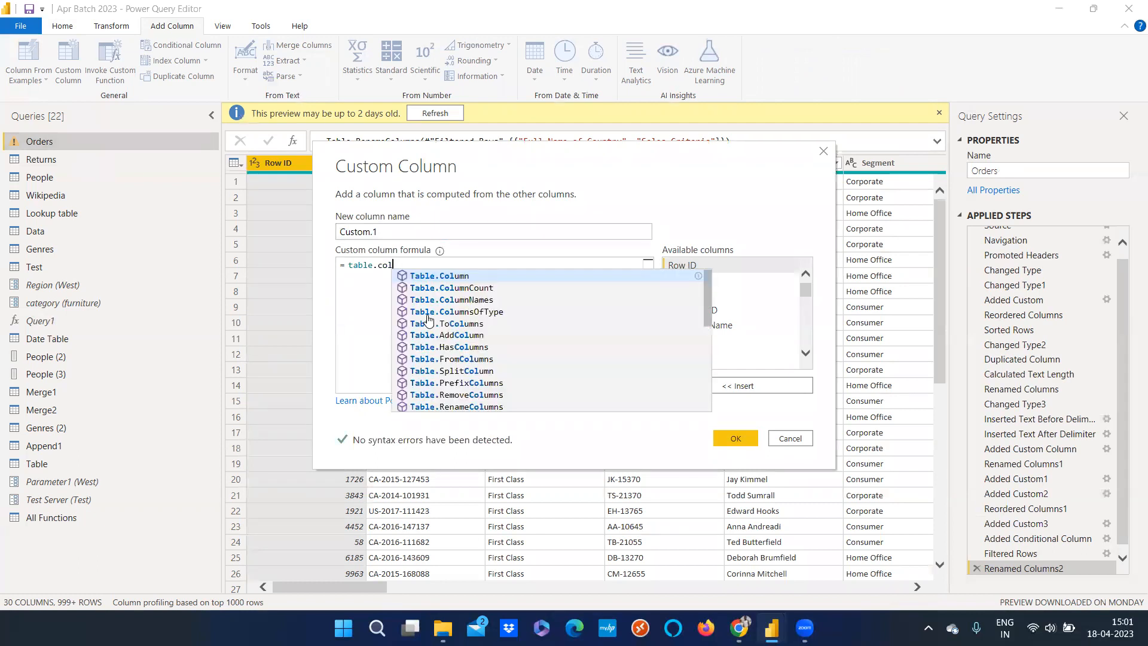
{"action": "key", "text": "Tab"}
{"action": "type", "text": "("}
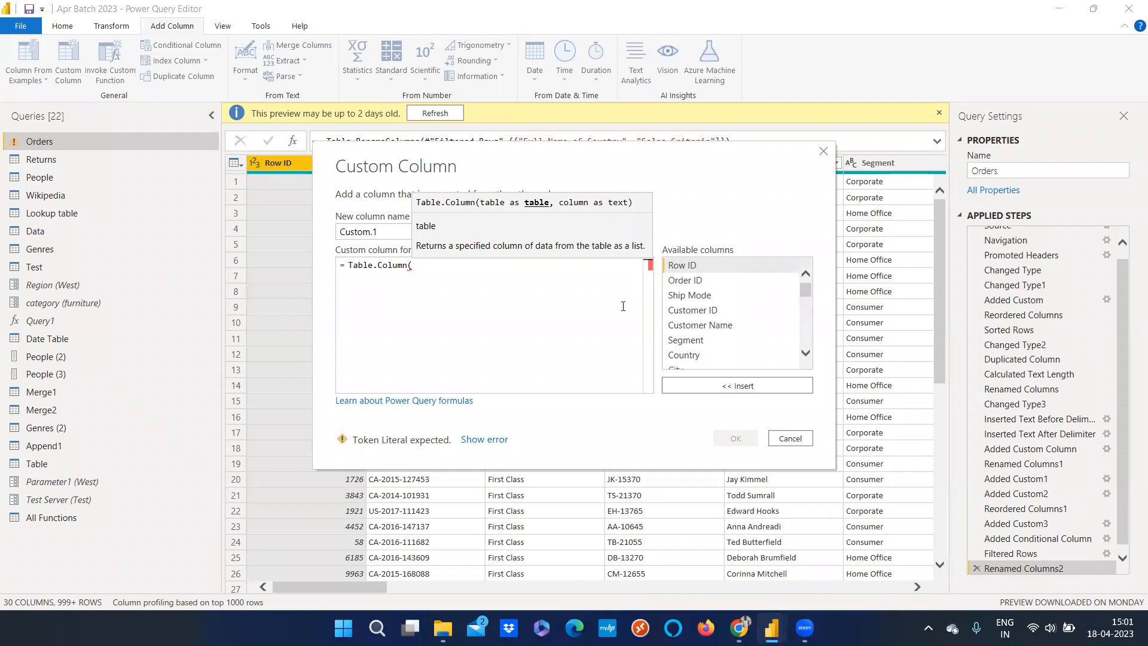
- Try Row ID as the table argument of Table.Column, remove it, and cancel the custom column
{"action": "mouse_move", "coordinate": [804, 300]}
{"action": "left_mouse_down"}
{"action": "mouse_move", "coordinate": [817, 355]}
{"action": "mouse_move", "coordinate": [804, 293]}
{"action": "left_mouse_up"}
{"action": "left_click", "coordinate": [744, 387]}
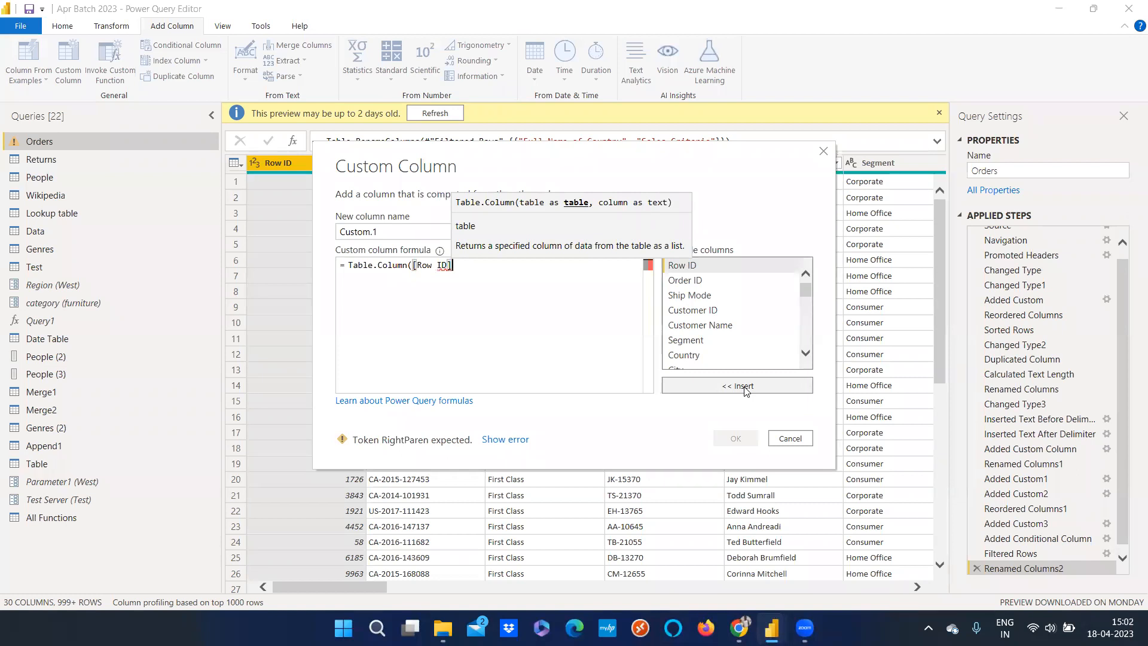
{"action": "key", "text": "BackSpace"}
{"action": "key", "text": "BackSpace"}
{"action": "key", "text": "BackSpace"}
{"action": "key", "text": "BackSpace"}
{"action": "key", "text": "BackSpace"}
{"action": "key", "text": "BackSpace"}
{"action": "key", "text": "BackSpace"}
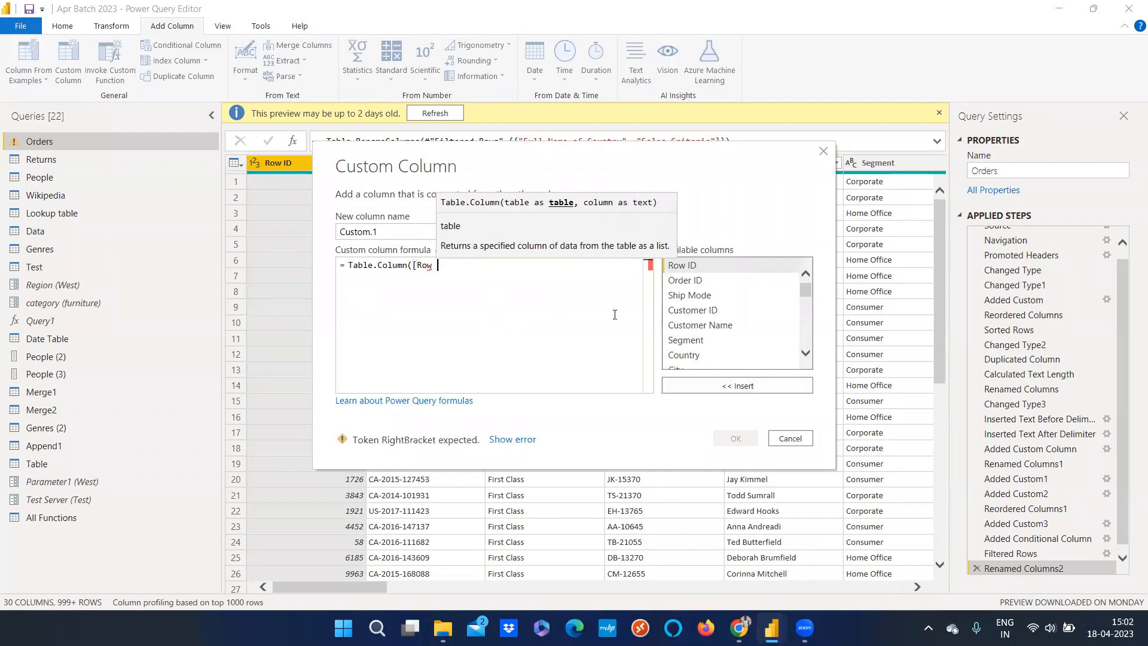
{"action": "left_click", "coordinate": [790, 438]}
{"action": "left_click", "coordinate": [658, 342]}
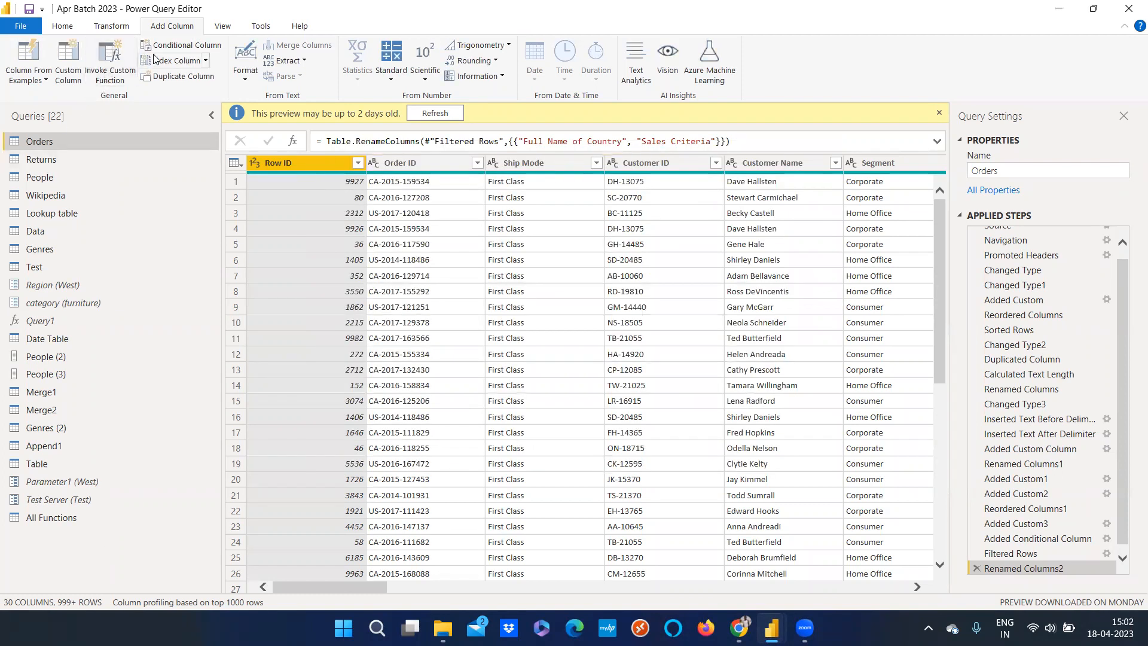
- Create a blank query and check whether a custom column can be added to it
{"action": "left_click", "coordinate": [62, 26]}
{"action": "left_click", "coordinate": [60, 75]}
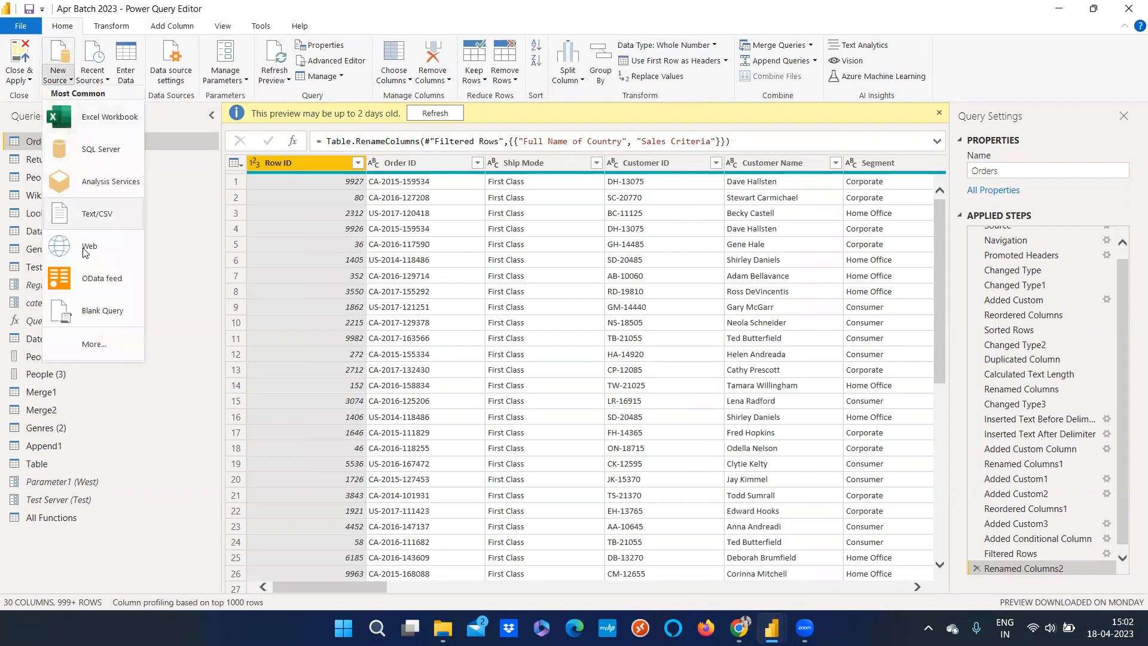
{"action": "left_click", "coordinate": [71, 304]}
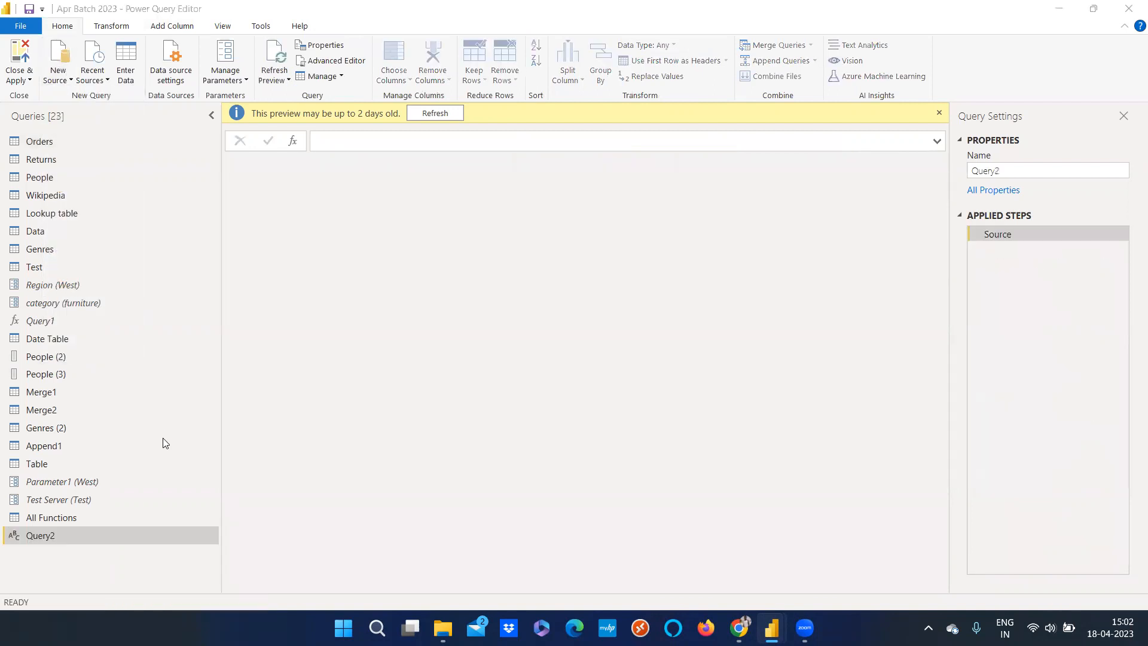
{"action": "left_click", "coordinate": [172, 26]}
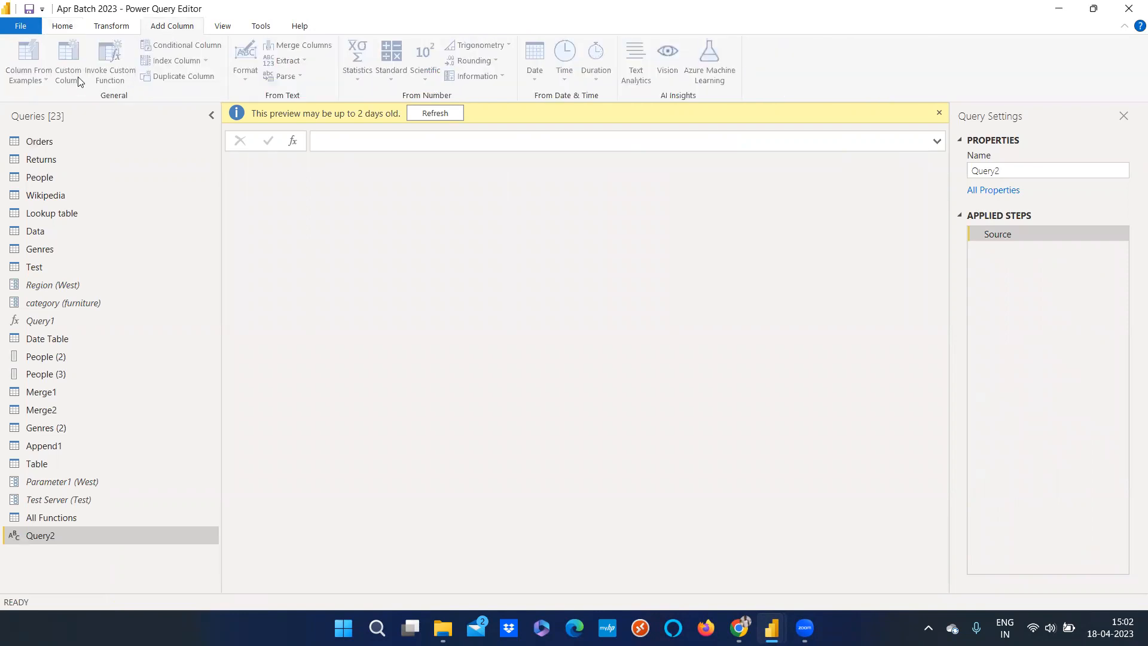
- Delete the blank Query2
{"action": "left_click", "coordinate": [60, 518]}
{"action": "left_click", "coordinate": [60, 534]}
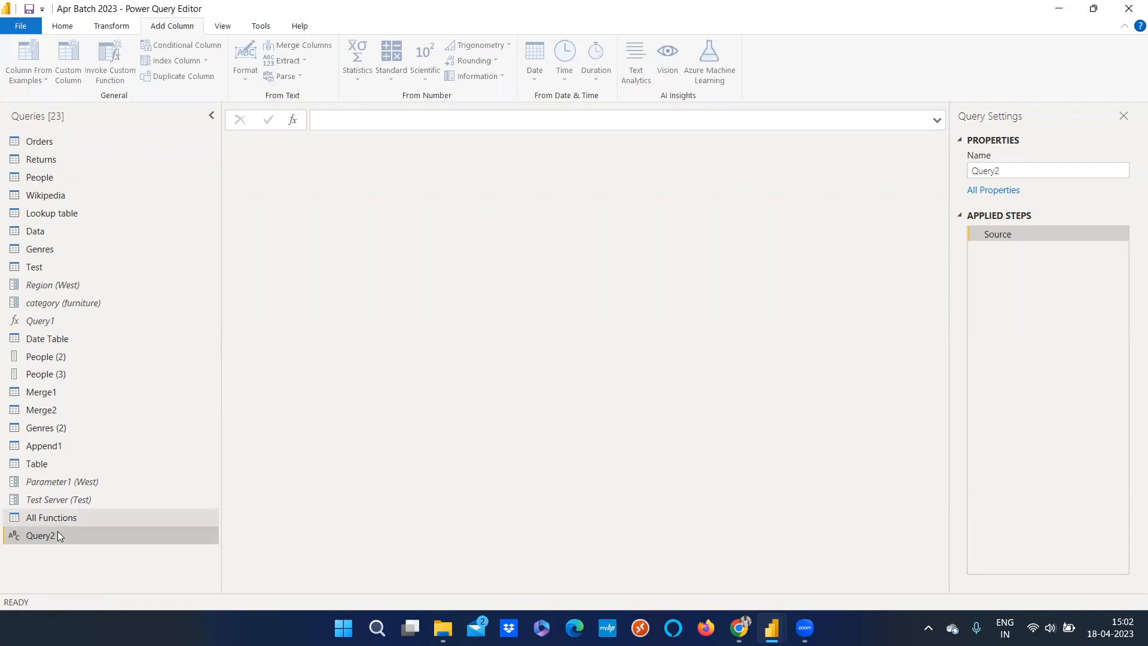
{"action": "right_click", "coordinate": [60, 538]}
{"action": "left_click", "coordinate": [96, 396]}
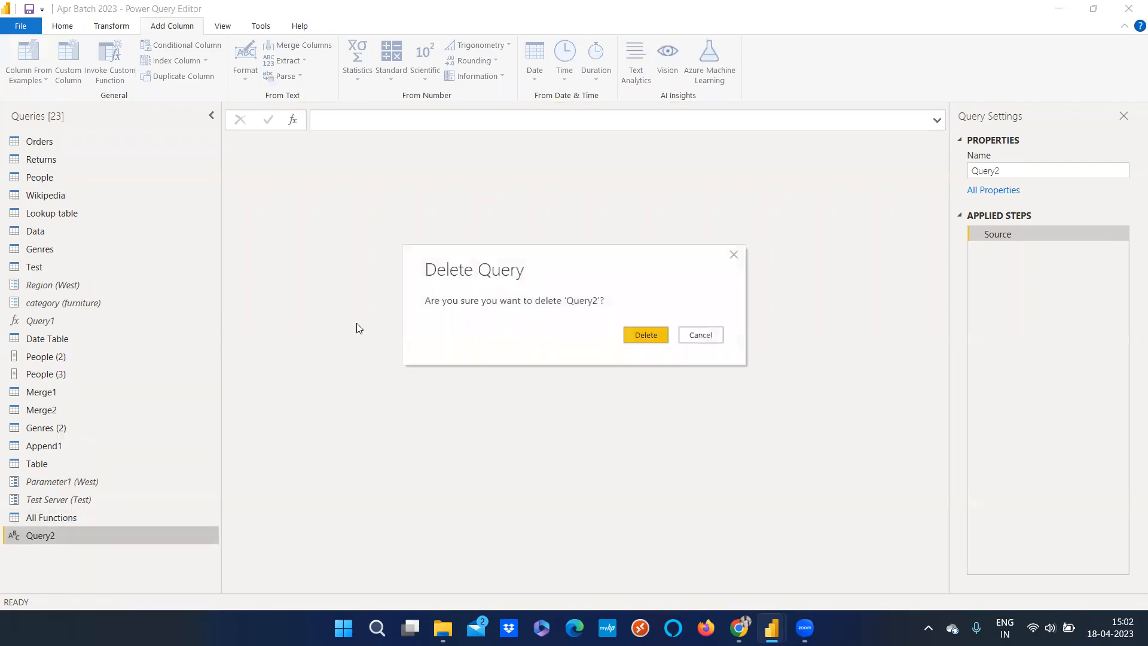
{"action": "left_click", "coordinate": [638, 336]}
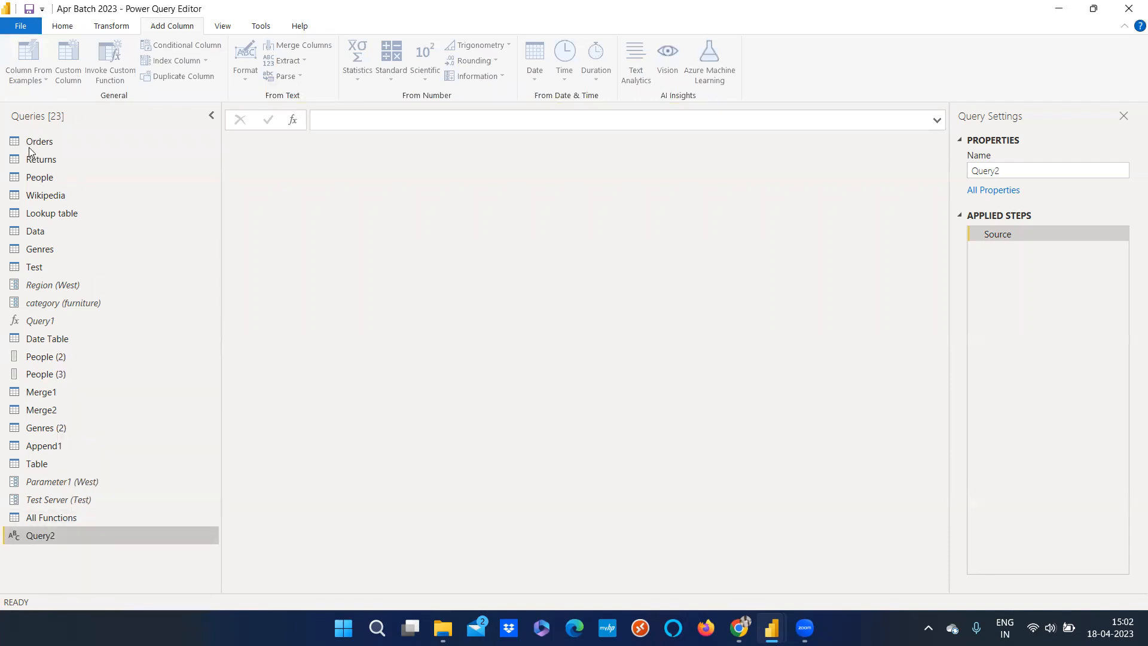
- Begin a new custom column in the Orders query using Table.Column( as the formula
{"action": "left_click", "coordinate": [55, 144]}
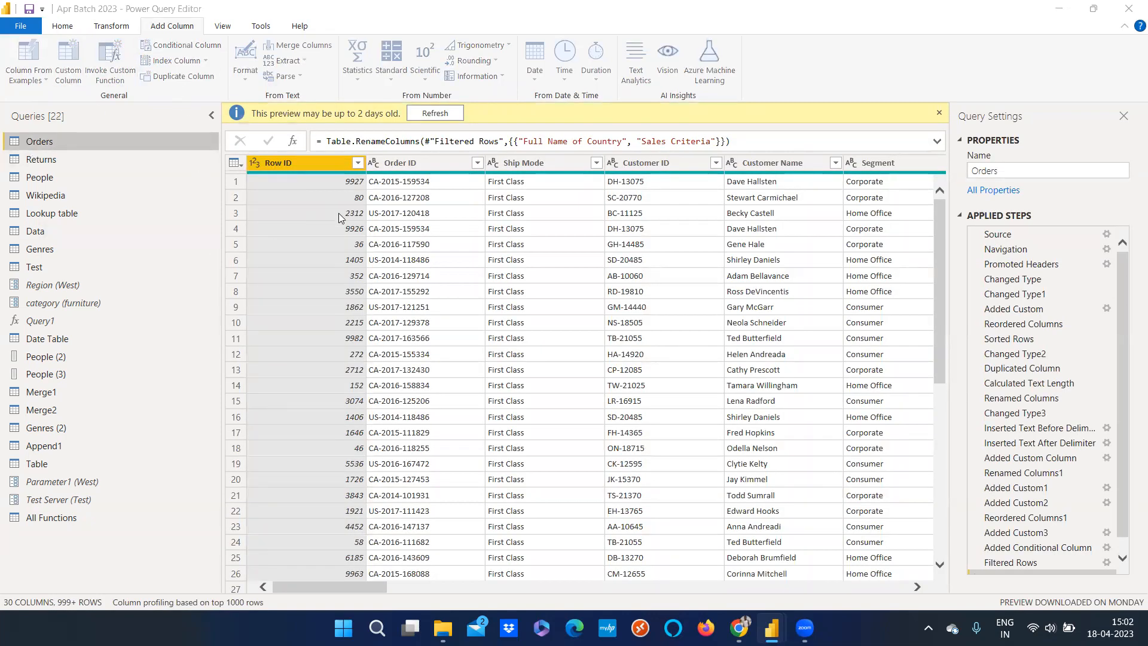
{"action": "left_click", "coordinate": [393, 308]}
{"action": "type", "text": "ta"}
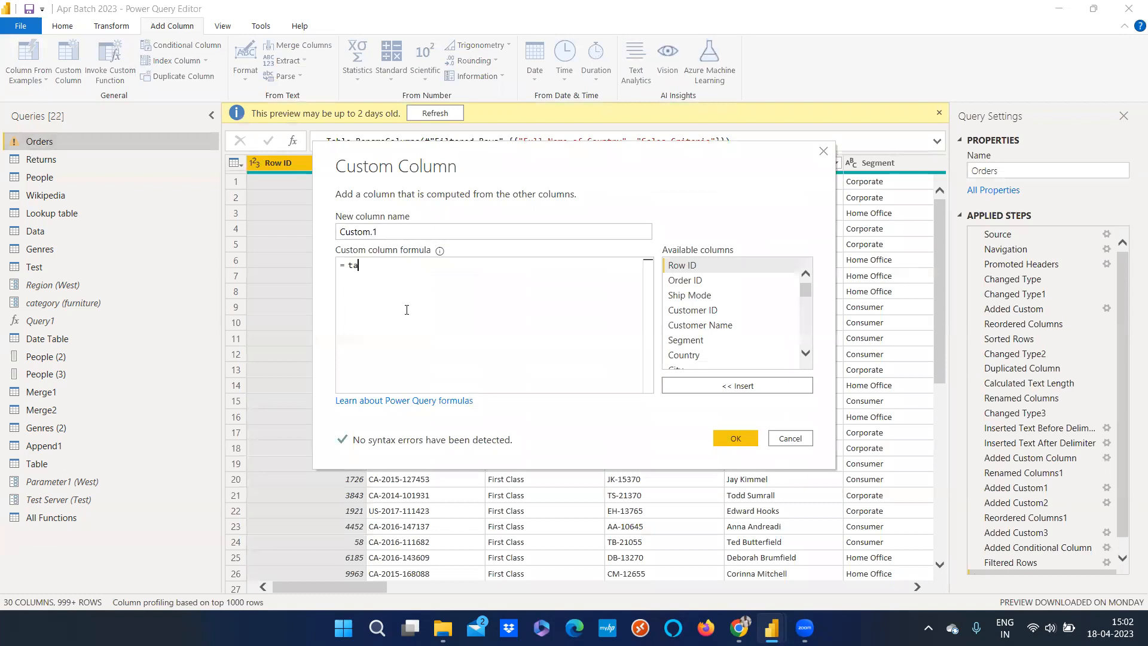
{"action": "type", "text": "ble.column"}
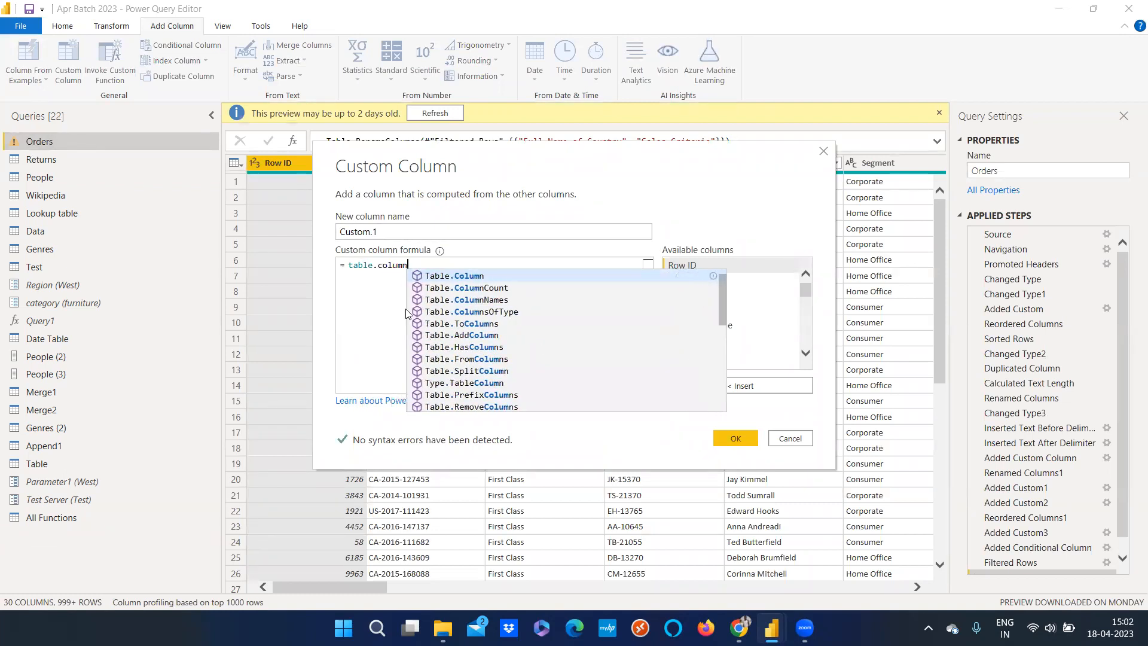
{"action": "key", "text": "Tab"}
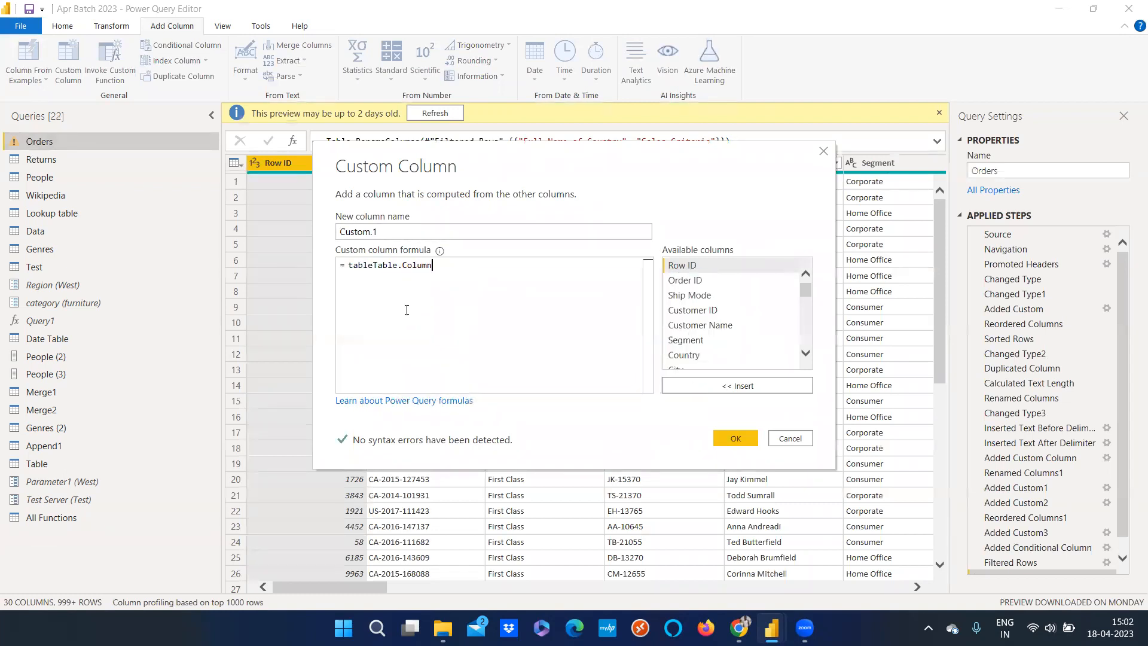
{"action": "left_click", "coordinate": [374, 265]}
{"action": "key", "text": "BackSpace"}
{"action": "key", "text": "BackSpace"}
{"action": "key", "text": "BackSpace"}
{"action": "key", "text": "BackSpace"}
{"action": "key", "text": "BackSpace"}
{"action": "type", "text": "("}
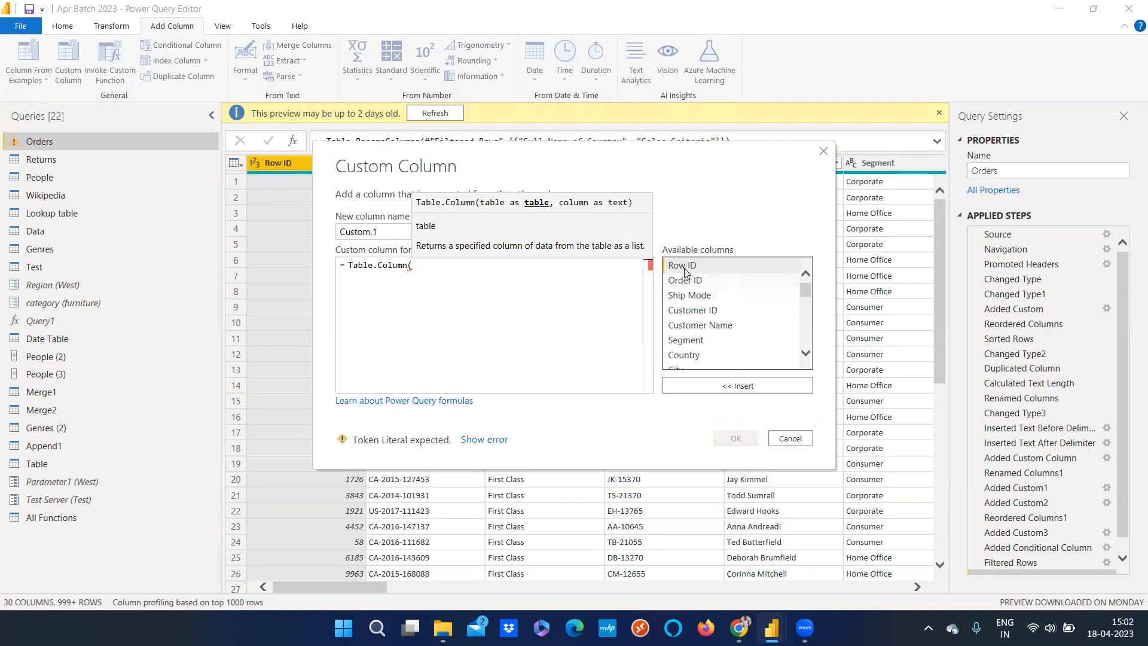
- Try Segment as the table argument of Table.Column, followed by an empty text string as the column argument
{"action": "left_click", "coordinate": [685, 340]}
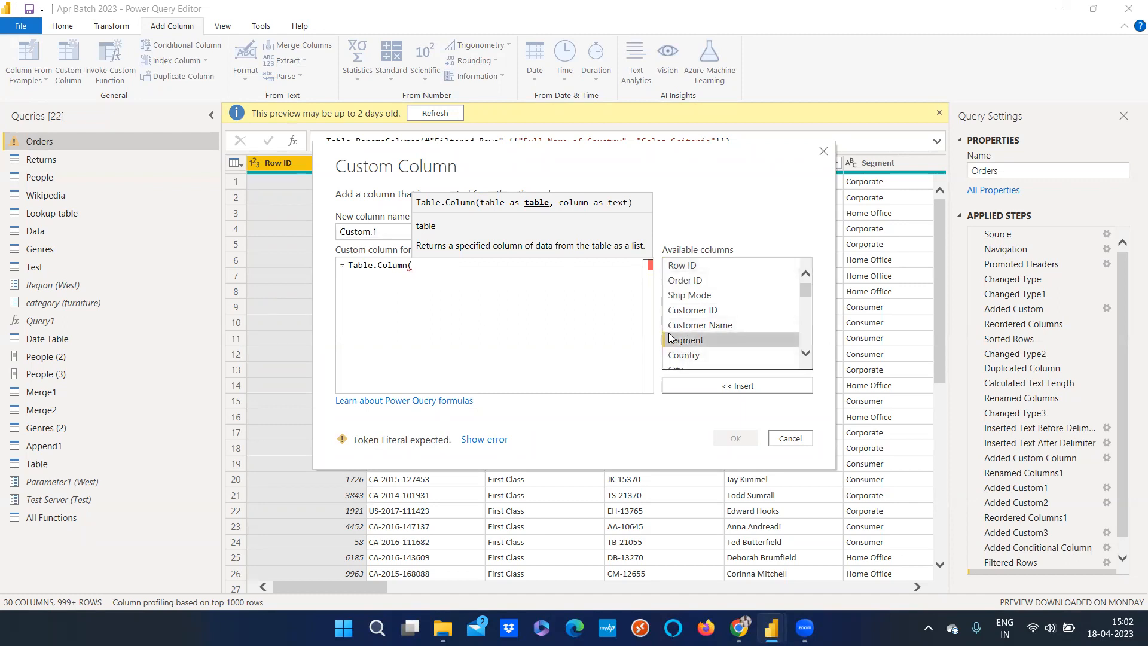
{"action": "double_click", "coordinate": [688, 340]}
{"action": "type", "text": ","}
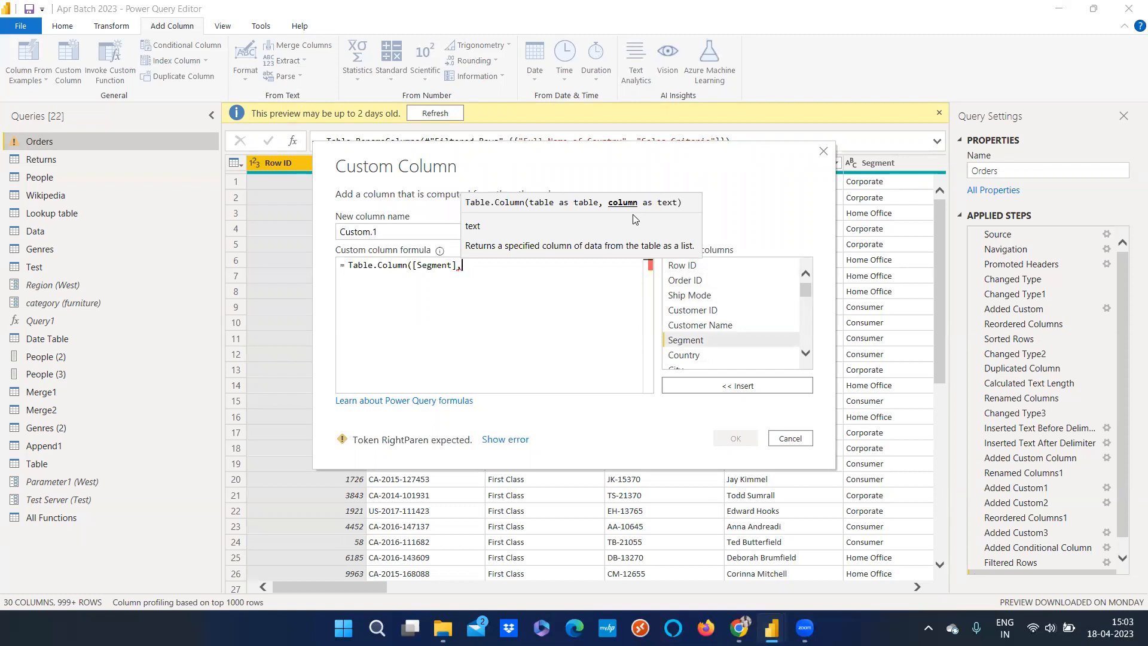
{"action": "type", "text": "\"\""}
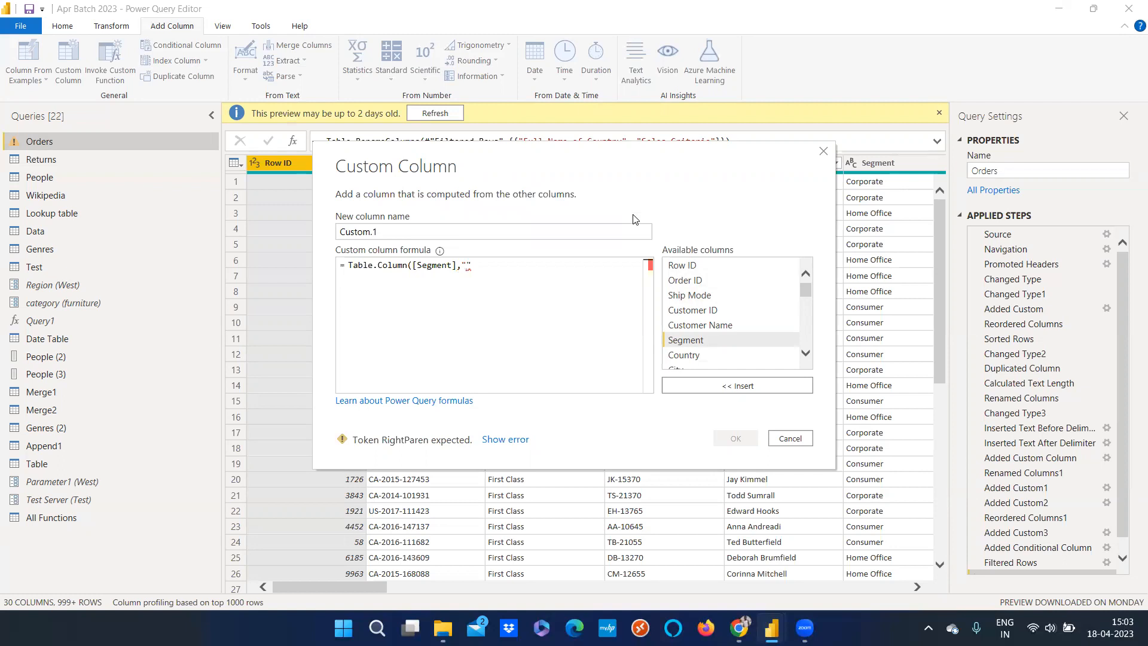
- Change the formula to Table.Column(category,"Furniture") and add the Custom.1 column
{"action": "left_click_drag", "start_coordinate": [458, 265], "coordinate": [411, 265]}
{"action": "type", "text": "cate"}
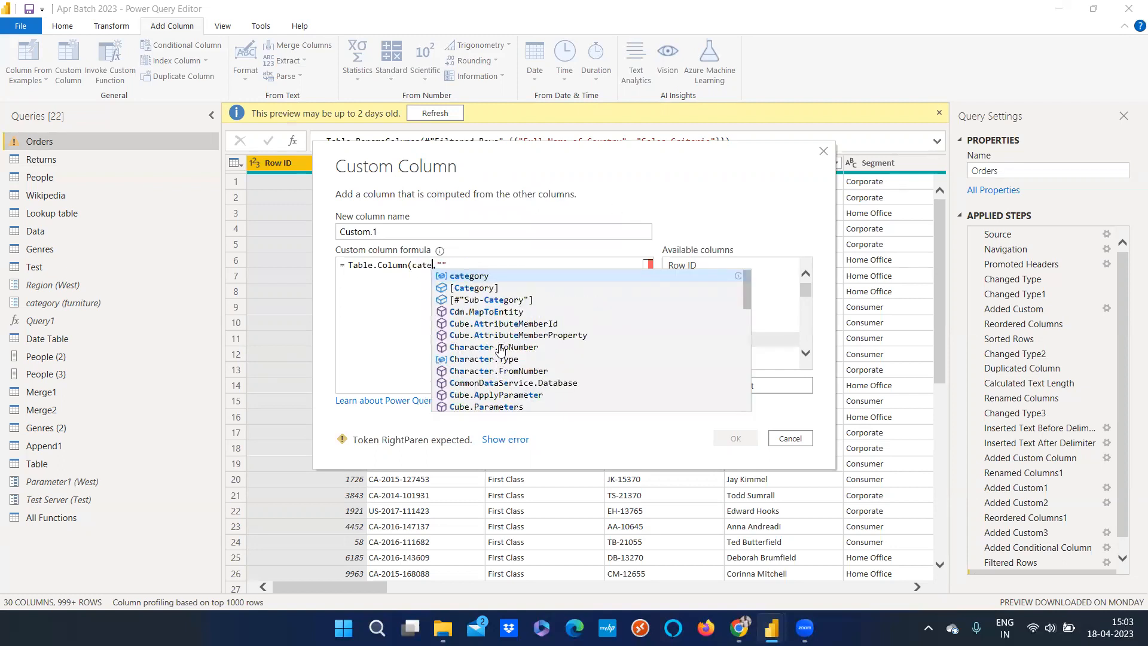
{"action": "left_click", "coordinate": [476, 277]}
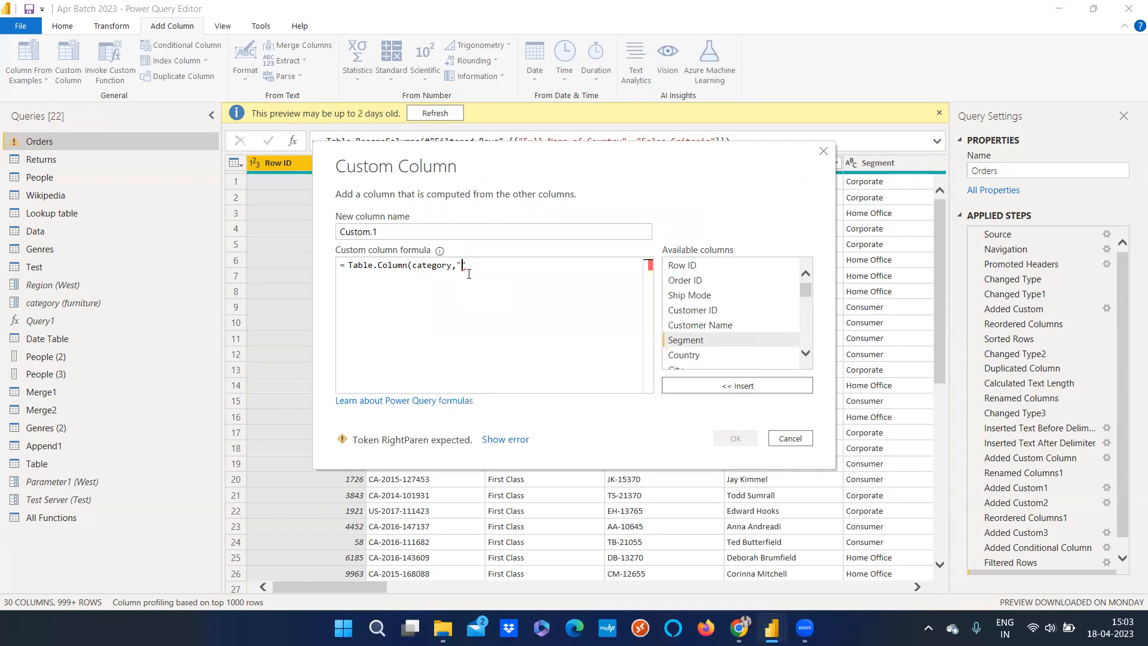
{"action": "type", "text": ",\"Furniture\")"}
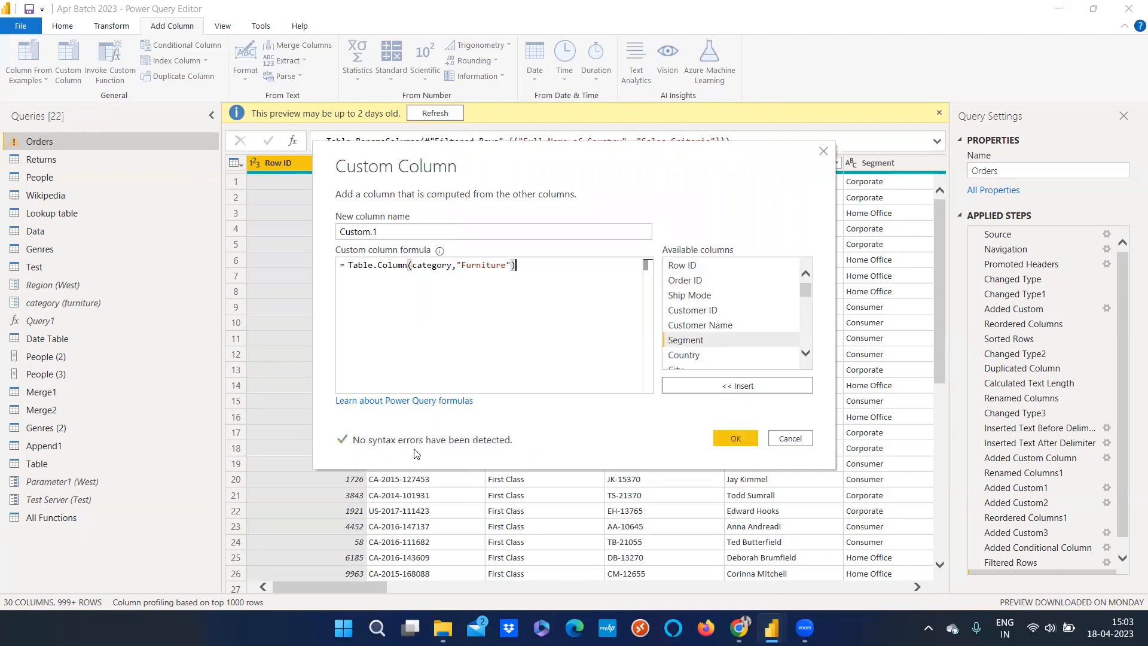
{"action": "left_click", "coordinate": [735, 439]}
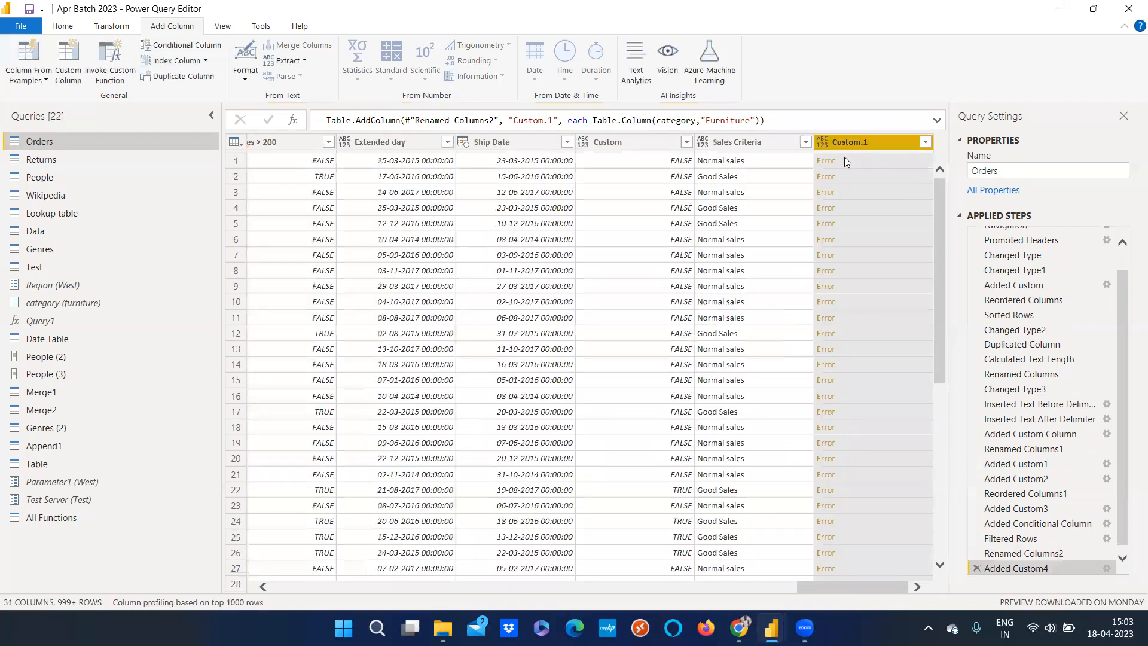
- Check the first row's error in Custom.1, then change the formula to Table.Column(category,"furniture") and apply it
{"action": "left_click", "coordinate": [826, 160]}
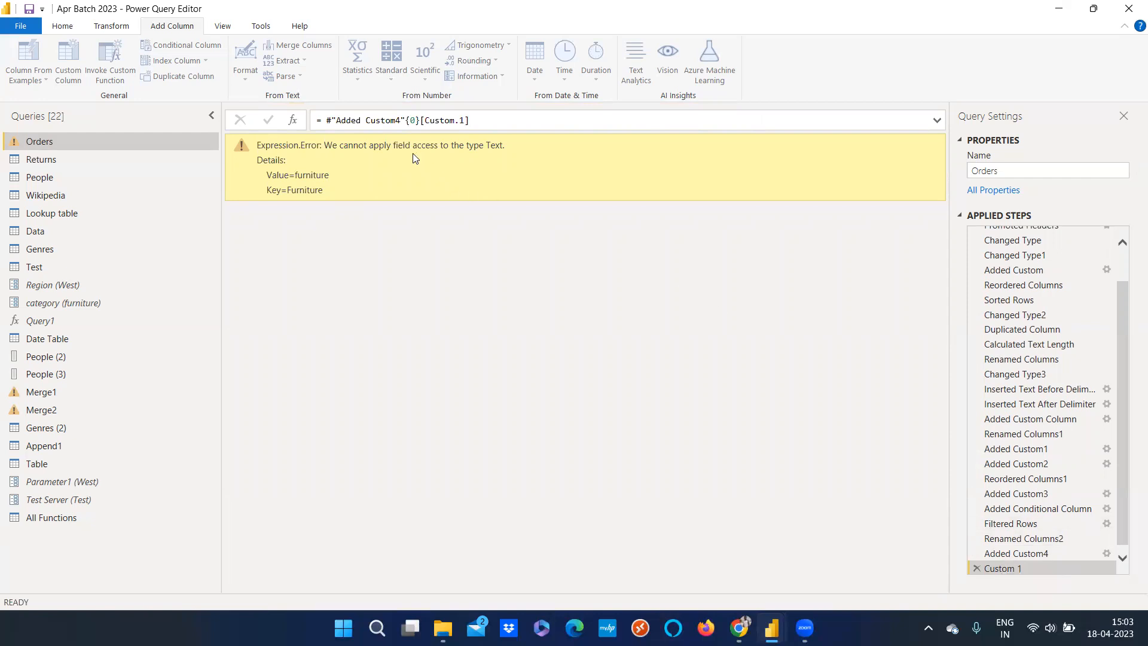
{"action": "double_click", "coordinate": [1007, 554]}
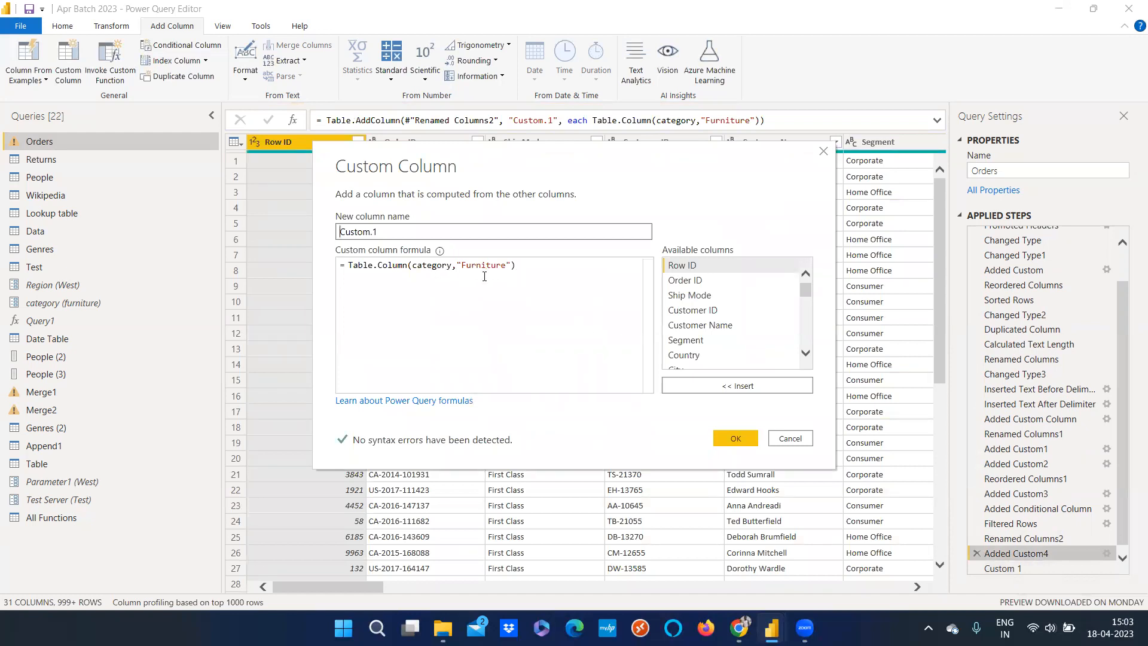
{"action": "left_click", "coordinate": [466, 265]}
{"action": "key", "text": "BackSpace"}
{"action": "type", "text": "f"}
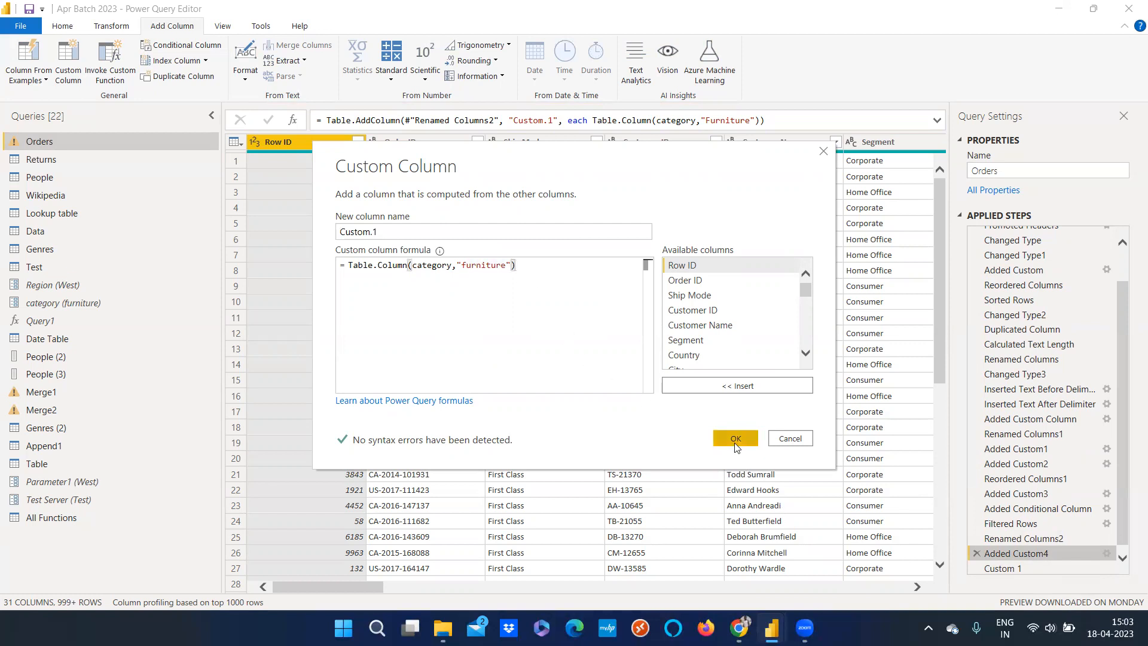
{"action": "left_click", "coordinate": [736, 438]}
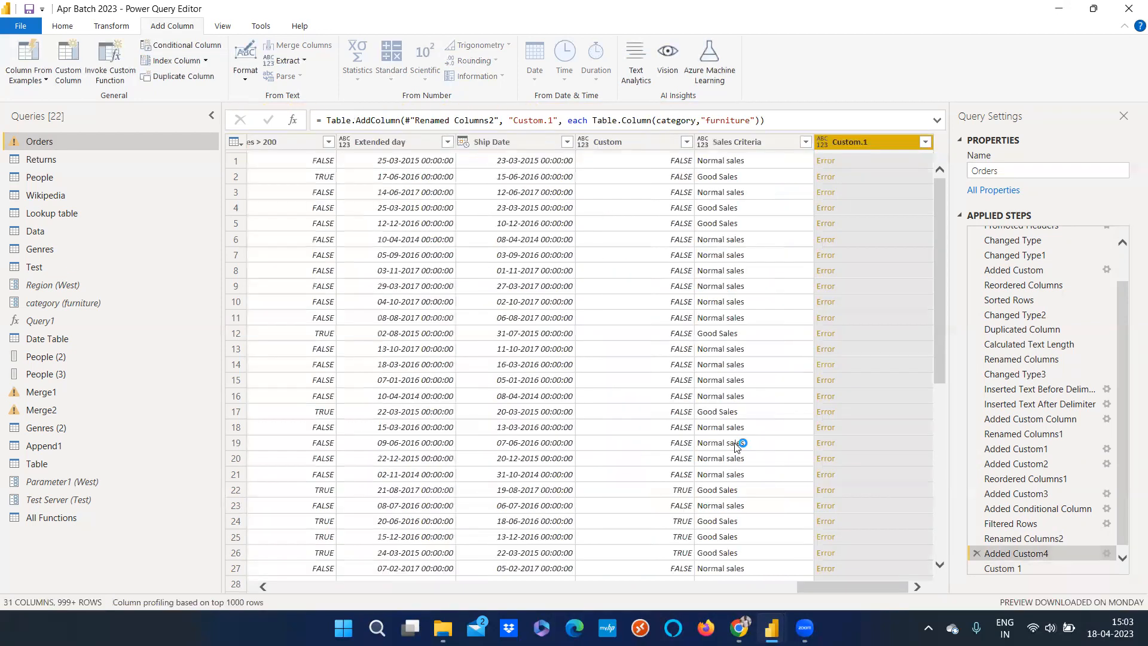
- View the first row's error details in Custom.1 and delete the Custom 1 navigation step
{"action": "left_click", "coordinate": [823, 162]}
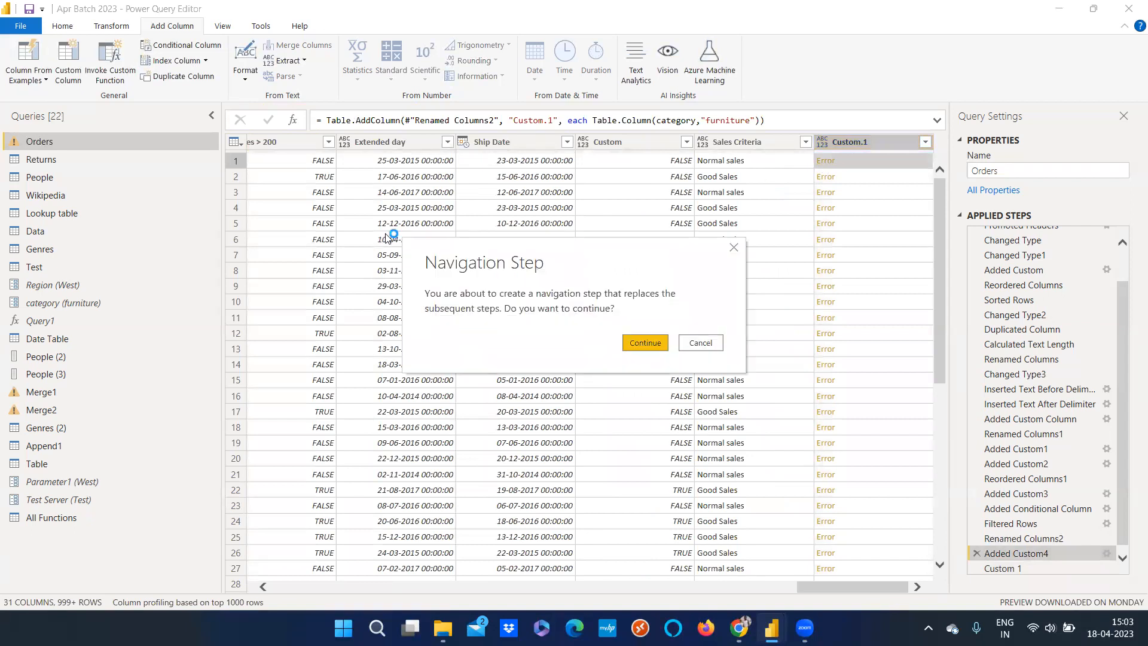
{"action": "left_click", "coordinate": [701, 342]}
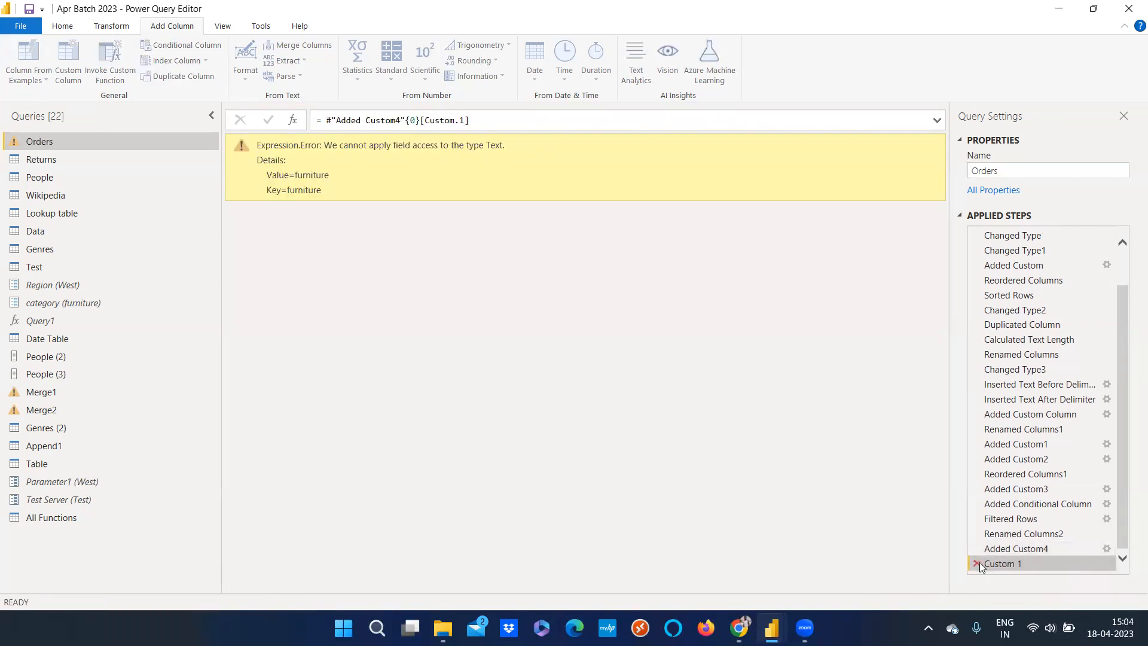
{"action": "key", "text": "Delete"}
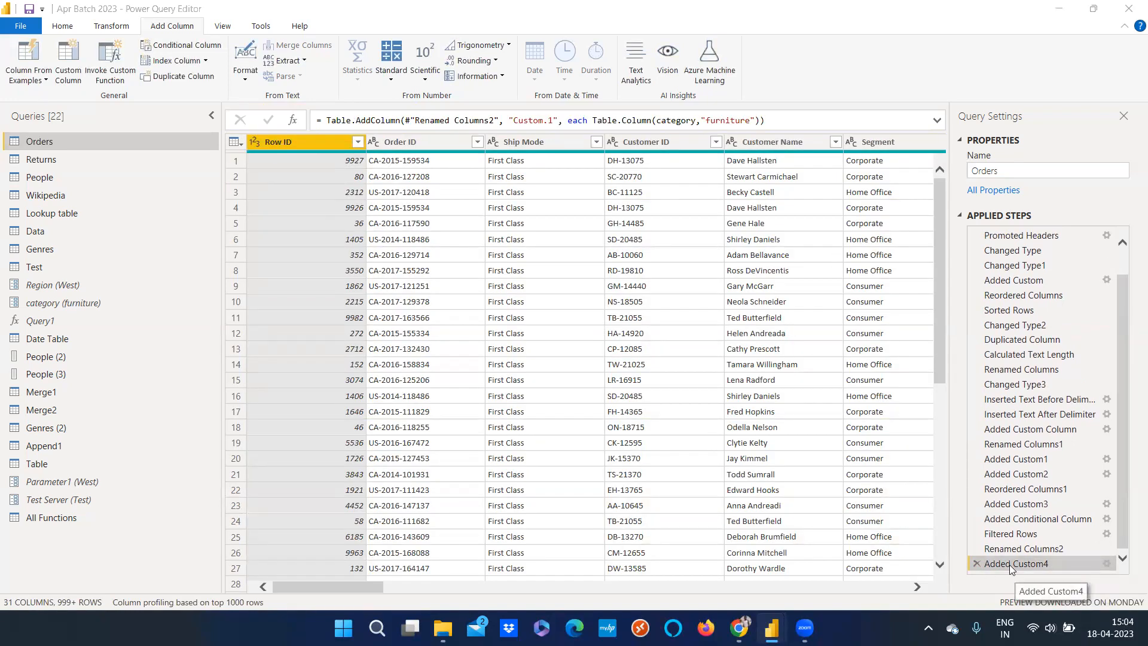
- Review the category argument in the Added Custom4 formula and reapply the formula as it is
{"action": "double_click", "coordinate": [1010, 565]}
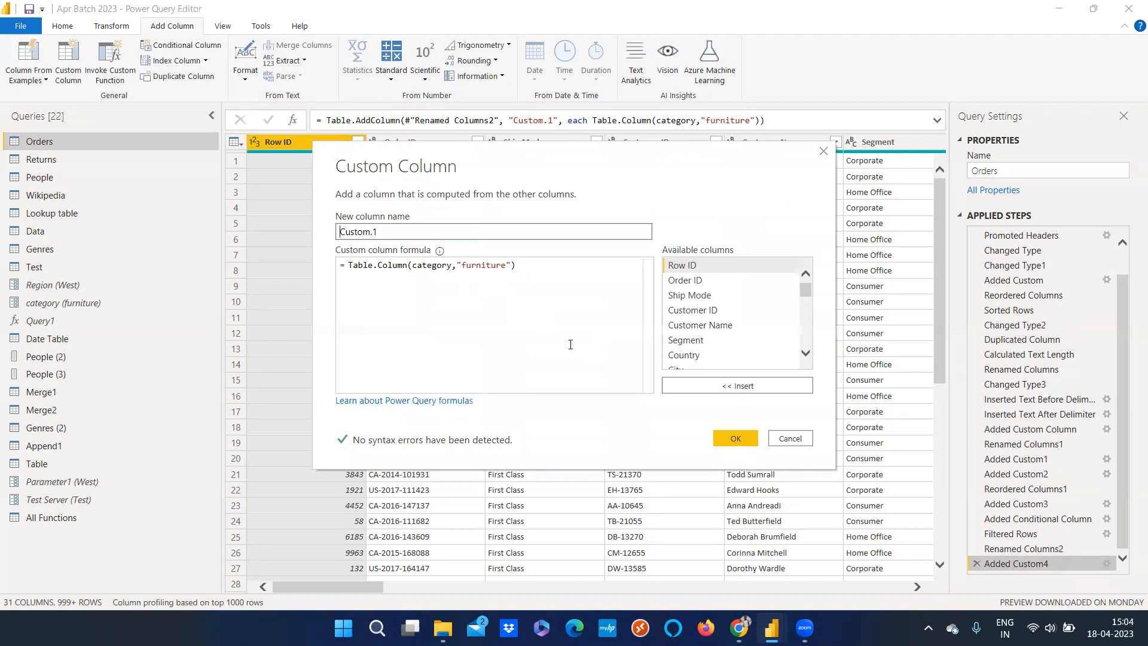
{"action": "double_click", "coordinate": [427, 269]}
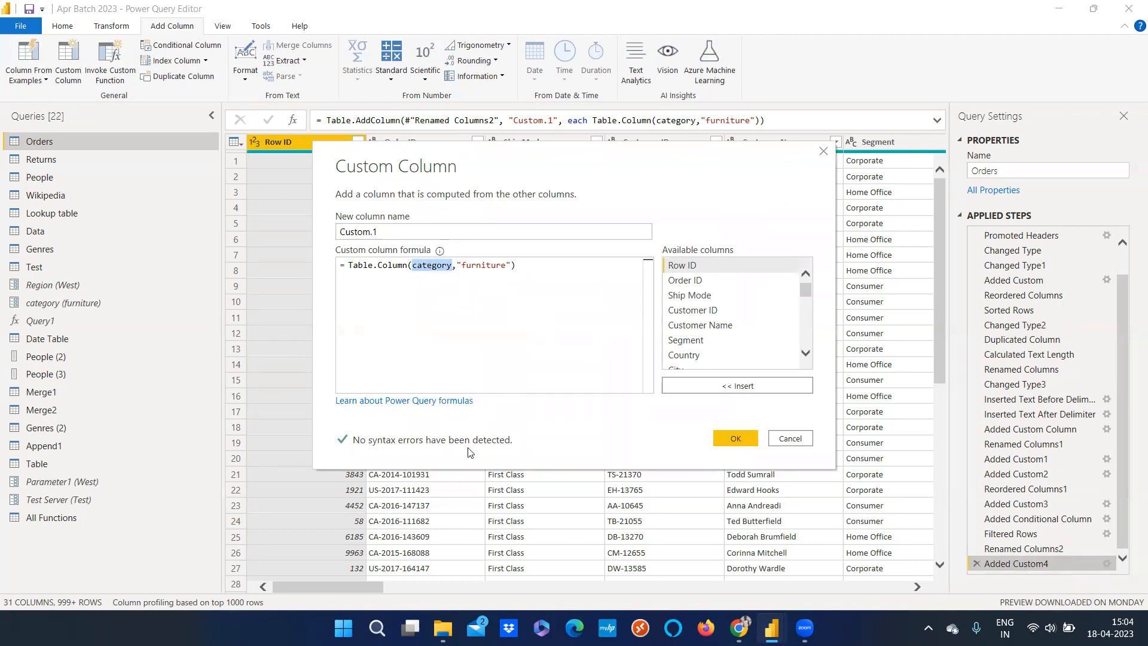
{"action": "left_click", "coordinate": [621, 382]}
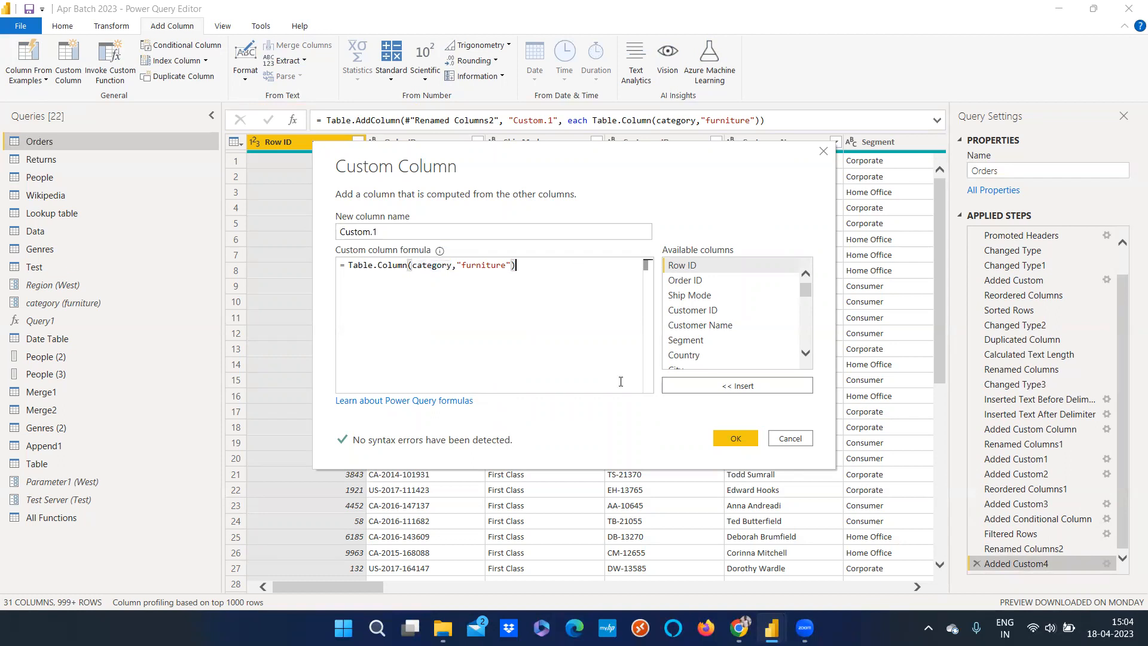
{"action": "left_click", "coordinate": [735, 441]}
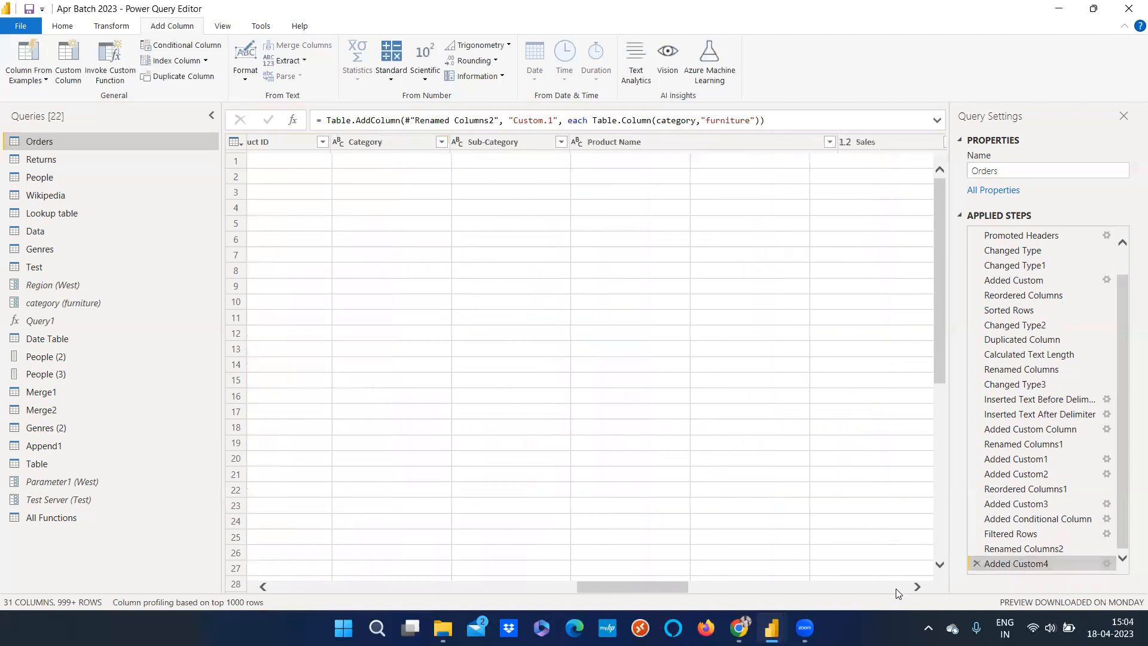
- Read the first row's error details in Custom.1 and compare them with the Added Custom4 formula without editing it
{"action": "left_click", "coordinate": [825, 160]}
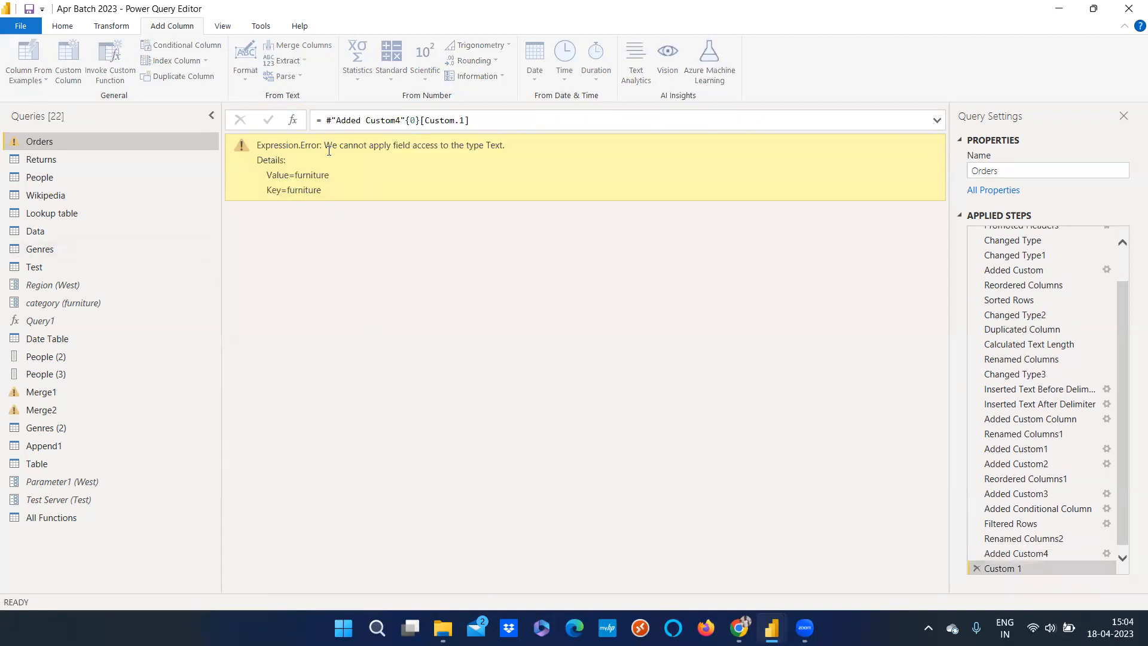
{"action": "left_click_drag", "start_coordinate": [343, 148], "coordinate": [502, 185]}
{"action": "left_click", "coordinate": [494, 180]}
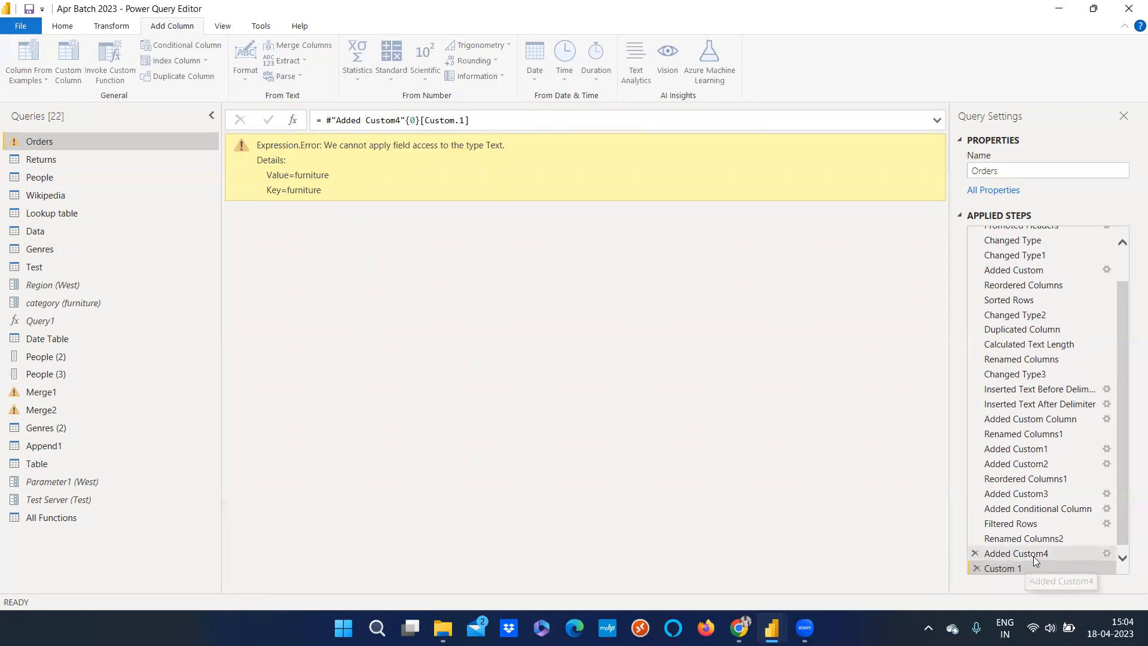
{"action": "left_click", "coordinate": [1003, 553]}
{"action": "double_click", "coordinate": [1004, 554]}
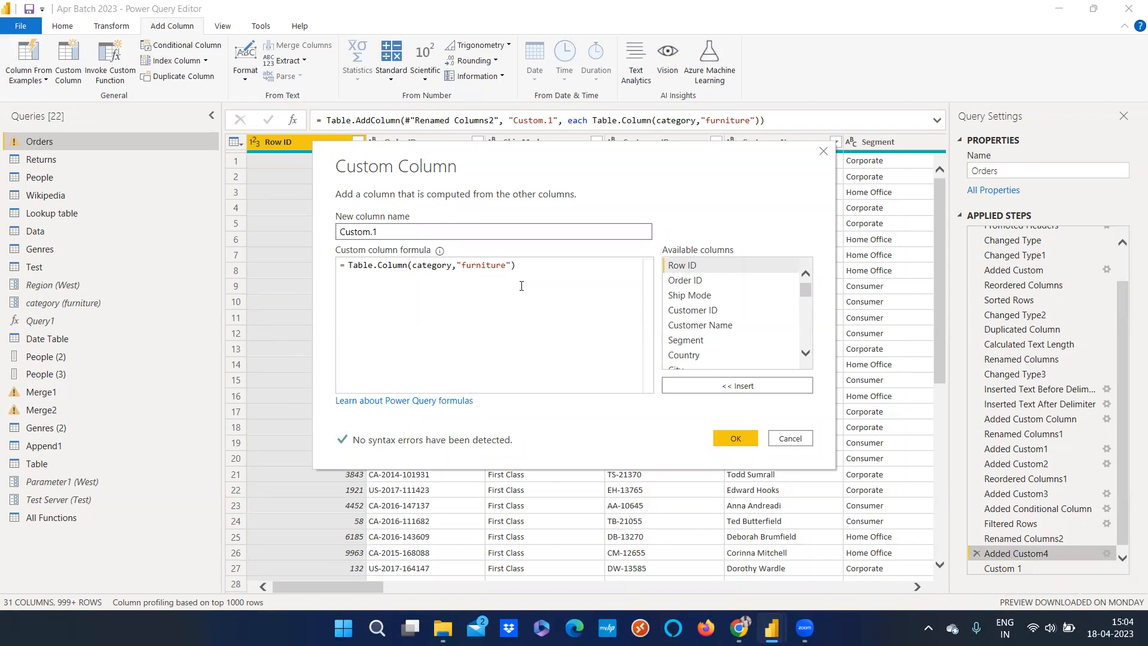
{"action": "left_click", "coordinate": [790, 439]}
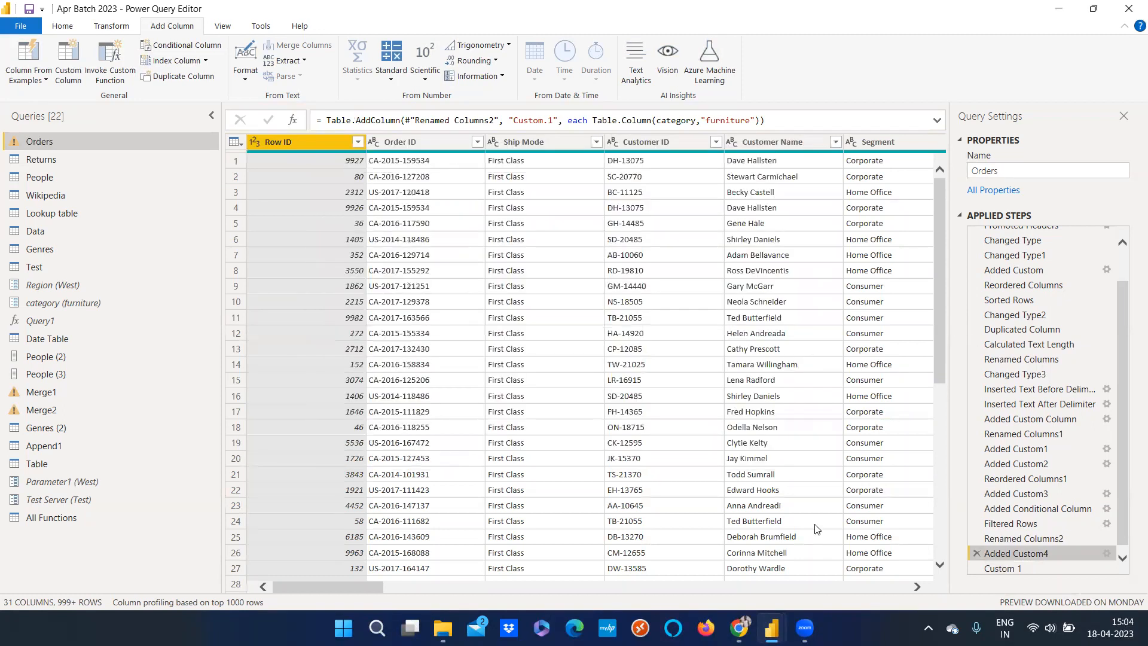
- Delete the Custom 1 and Added Custom4 steps from the Orders query
{"action": "scroll", "coordinate": [332, 586], "scroll_direction": "right", "scroll_amount": 1}
{"action": "left_click_drag", "start_coordinate": [333, 586], "coordinate": [854, 587]}
{"action": "left_click", "coordinate": [1007, 568]}
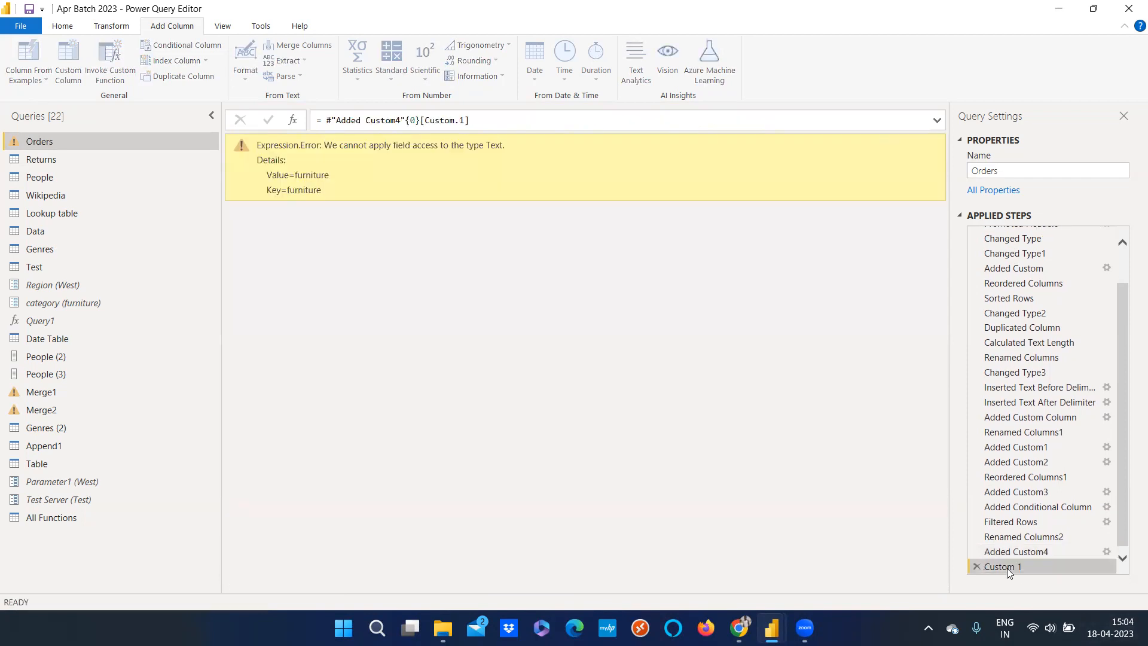
{"action": "left_click", "coordinate": [975, 566]}
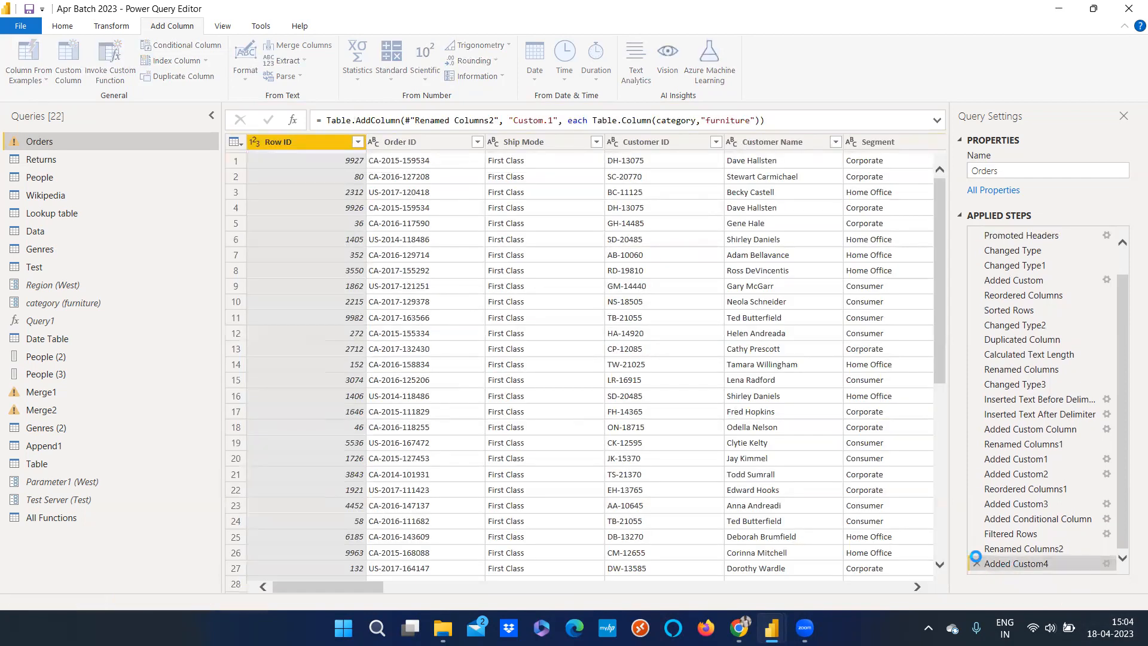
{"action": "left_click", "coordinate": [977, 564]}
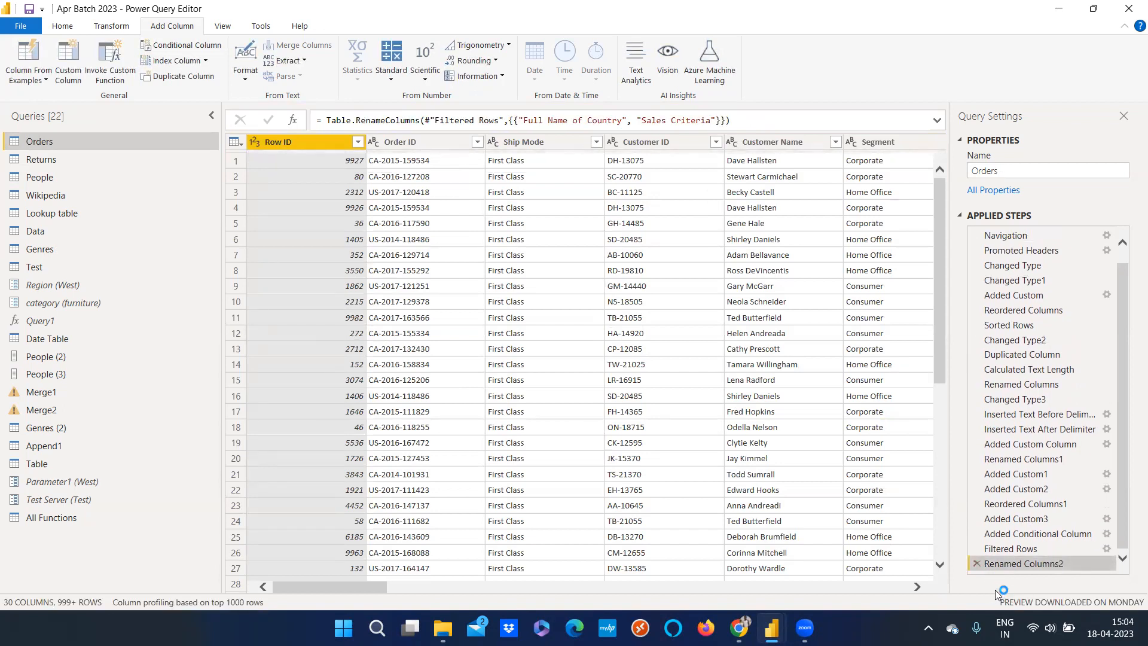
- Begin a new custom column in Orders and browse the functions suggested for "text"
{"action": "left_click", "coordinate": [79, 76]}
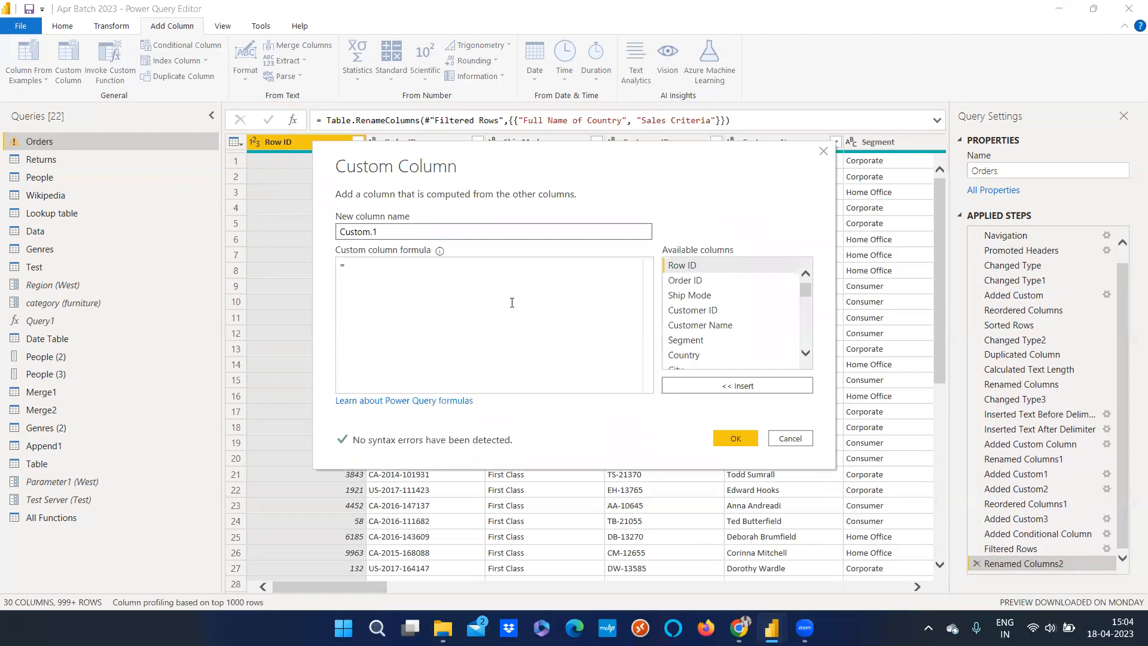
{"action": "left_click_drag", "start_coordinate": [806, 292], "coordinate": [802, 267]}
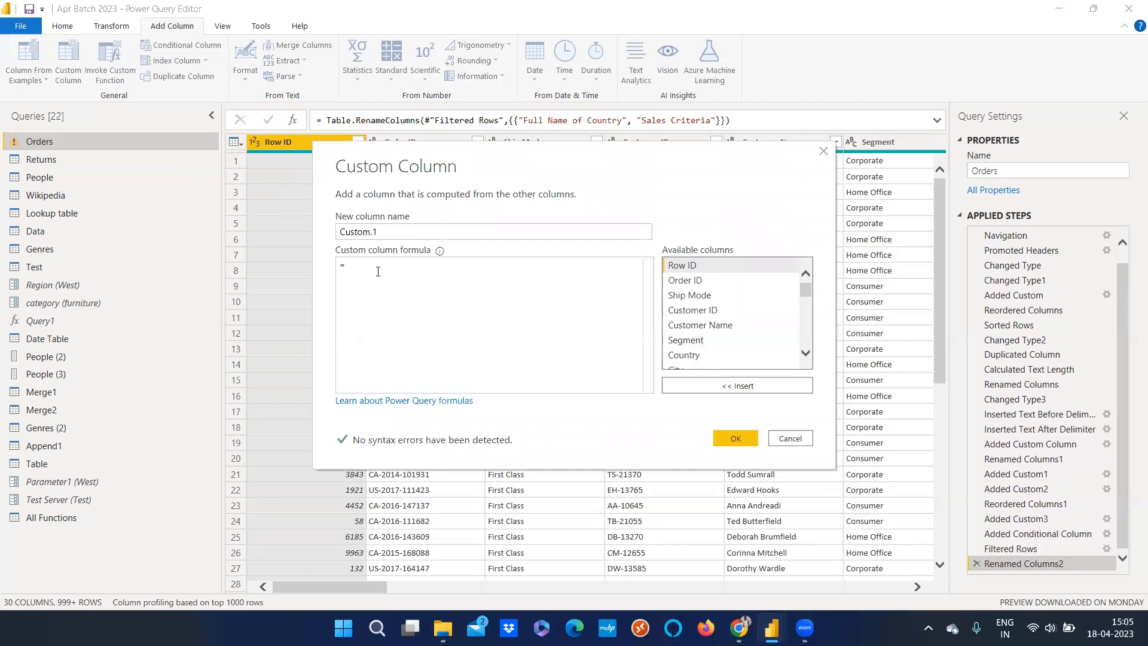
{"action": "type", "text": "a"}
{"action": "key", "text": "BackSpace"}
{"action": "key", "text": "BackSpace"}
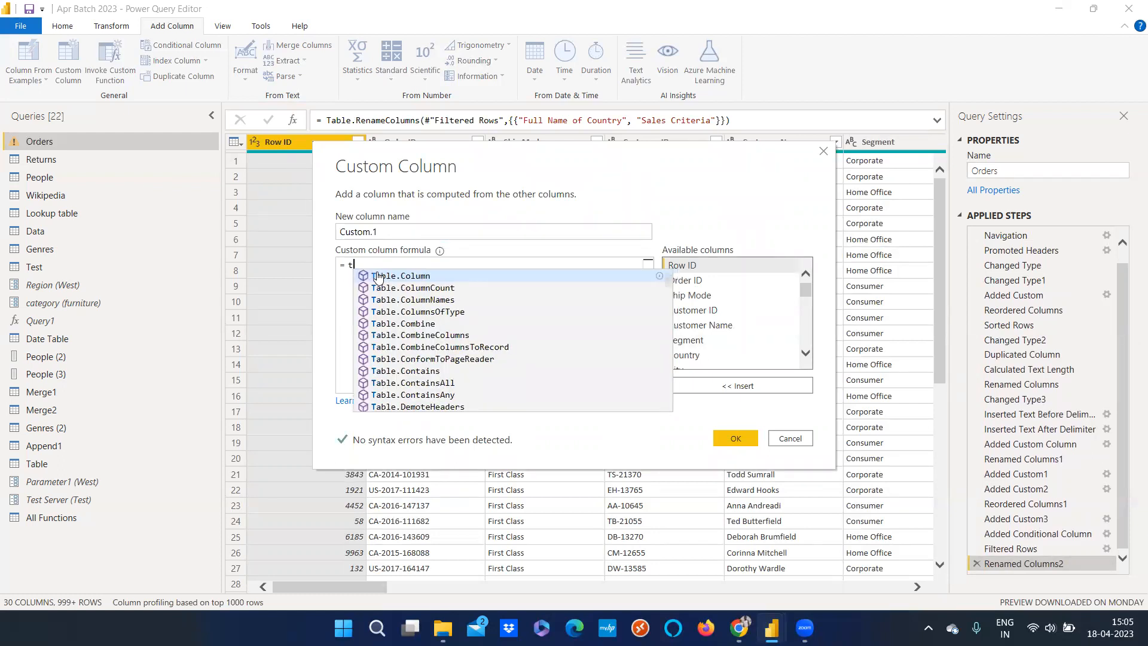
{"action": "type", "text": "text"}
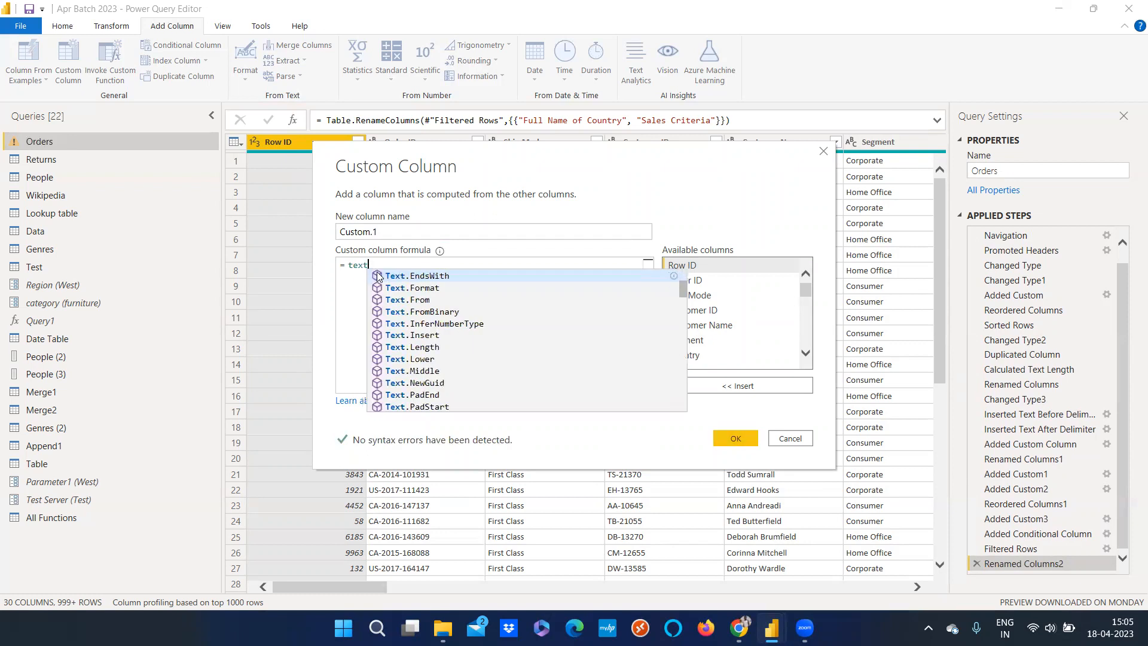
{"action": "scroll", "coordinate": [436, 380], "scroll_direction": "down", "scroll_amount": 5}
{"action": "scroll", "coordinate": [436, 380], "scroll_direction": "up", "scroll_amount": 5}
- Replace the formula text with "number" and look through the suggested Number functions
{"action": "key", "text": "BackSpace"}
{"action": "key", "text": "BackSpace"}
{"action": "key", "text": "BackSpace"}
{"action": "key", "text": "BackSpace"}
{"action": "type", "text": "m"}
{"action": "key", "text": "BackSpace"}
{"action": "type", "text": "numbers"}
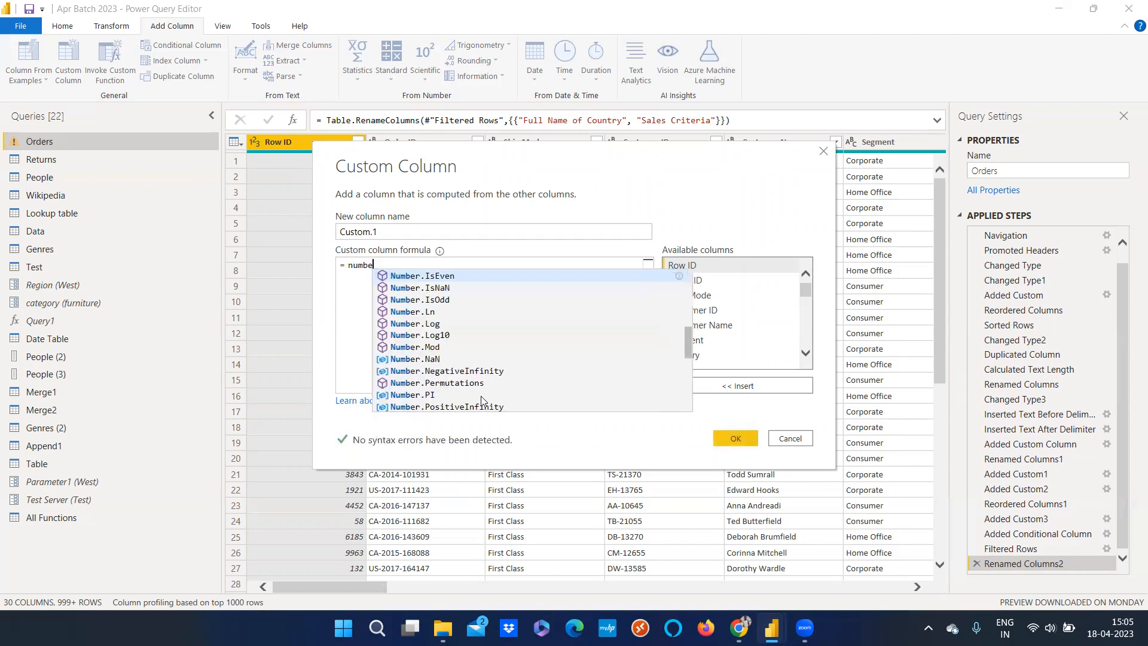
{"action": "key", "text": "BackSpace"}
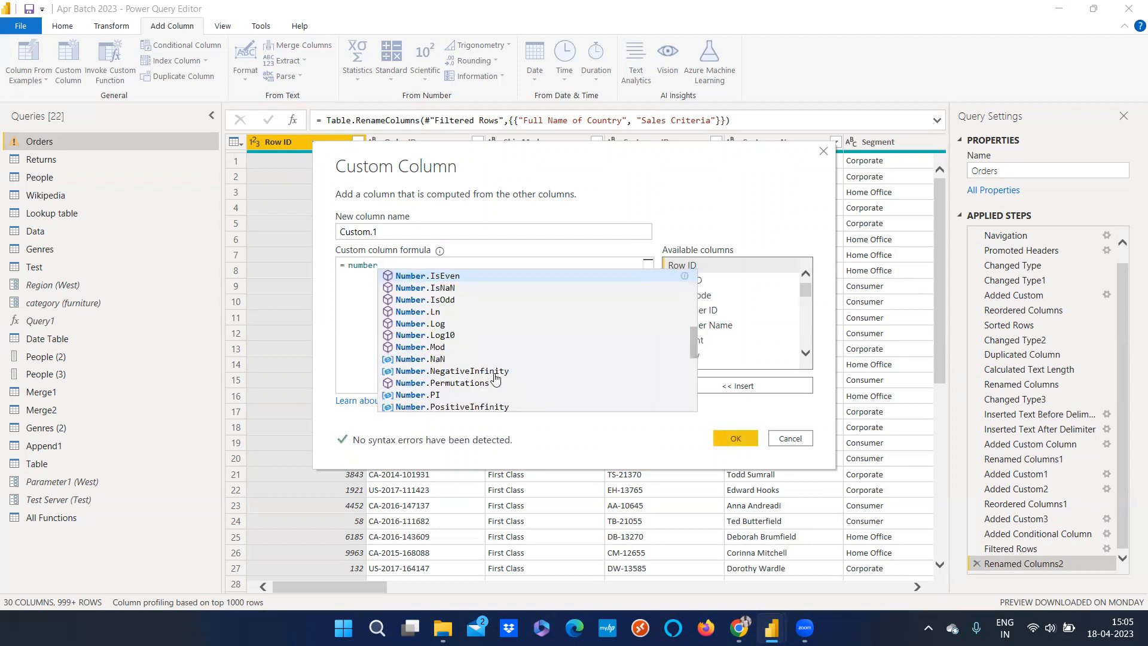
{"action": "scroll", "coordinate": [494, 379], "scroll_direction": "down", "scroll_amount": 4}
{"action": "scroll", "coordinate": [499, 378], "scroll_direction": "down", "scroll_amount": 2}
{"action": "scroll", "coordinate": [478, 368], "scroll_direction": "up", "scroll_amount": 12}
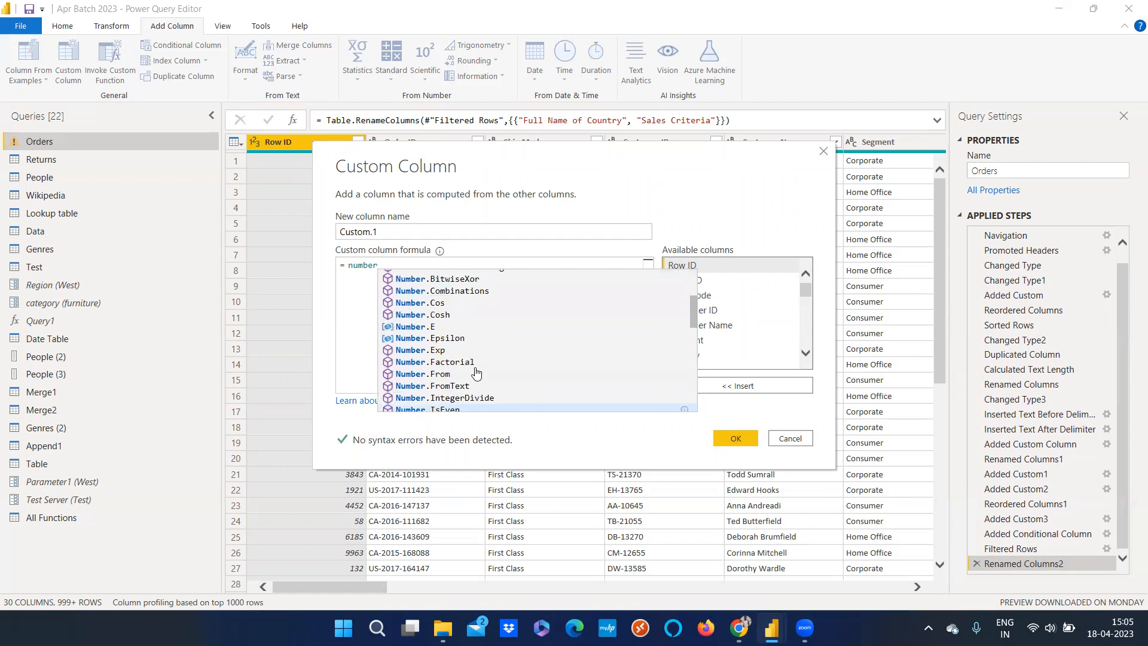
{"action": "scroll", "coordinate": [463, 357], "scroll_direction": "up", "scroll_amount": 2}
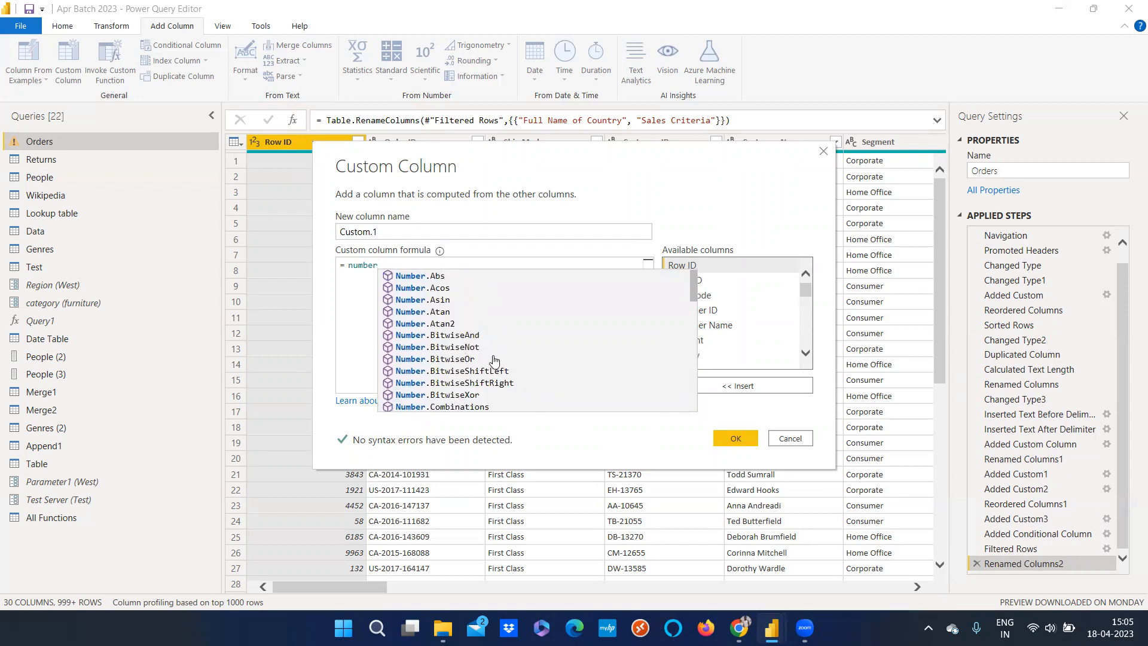
{"action": "scroll", "coordinate": [495, 360], "scroll_direction": "down", "scroll_amount": 3}
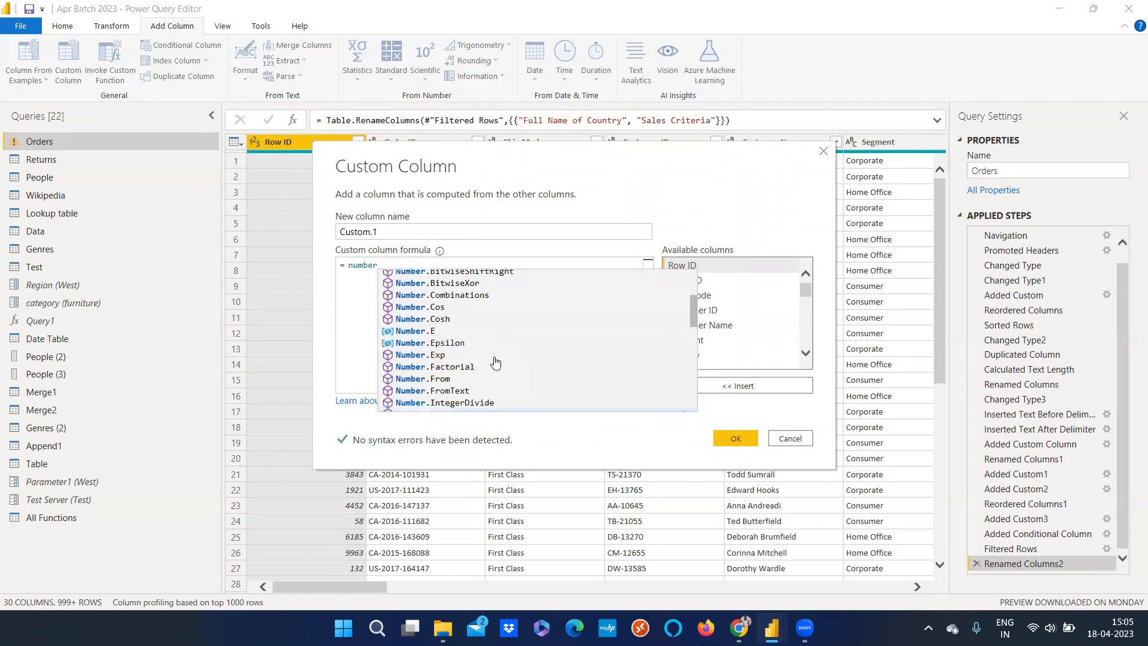
{"action": "scroll", "coordinate": [467, 332], "scroll_direction": "down", "scroll_amount": 3}
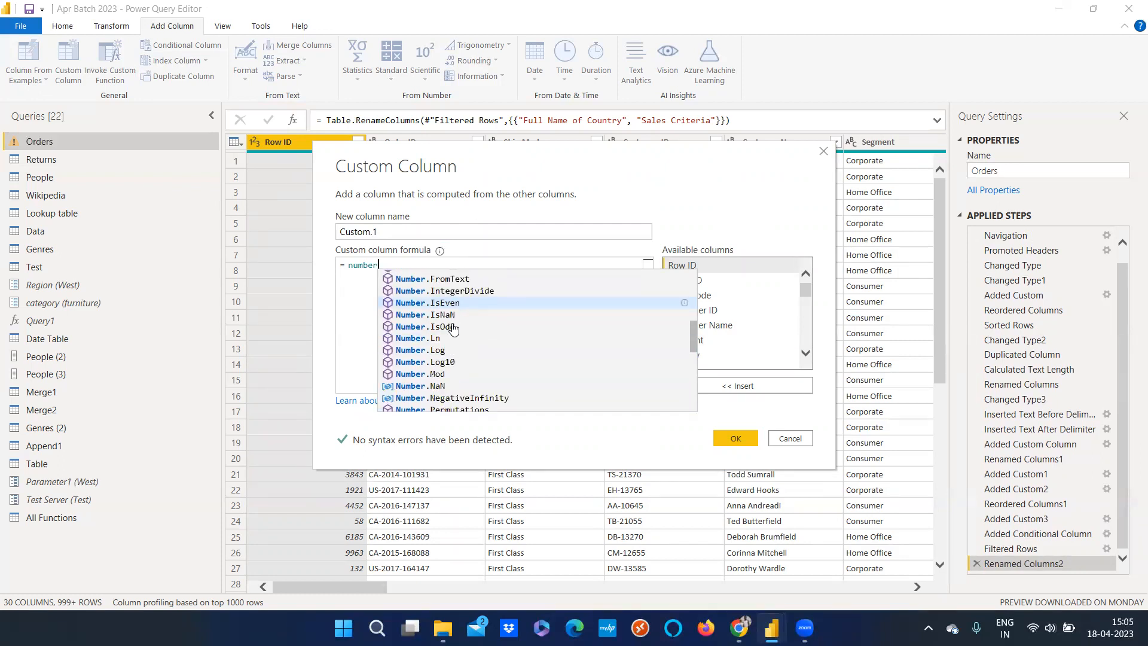
- Add the custom column Custom.1 to Orders with the formula Number.Random and invoke the function from the first row's value
{"action": "scroll", "coordinate": [466, 354], "scroll_direction": "down", "scroll_amount": 4}
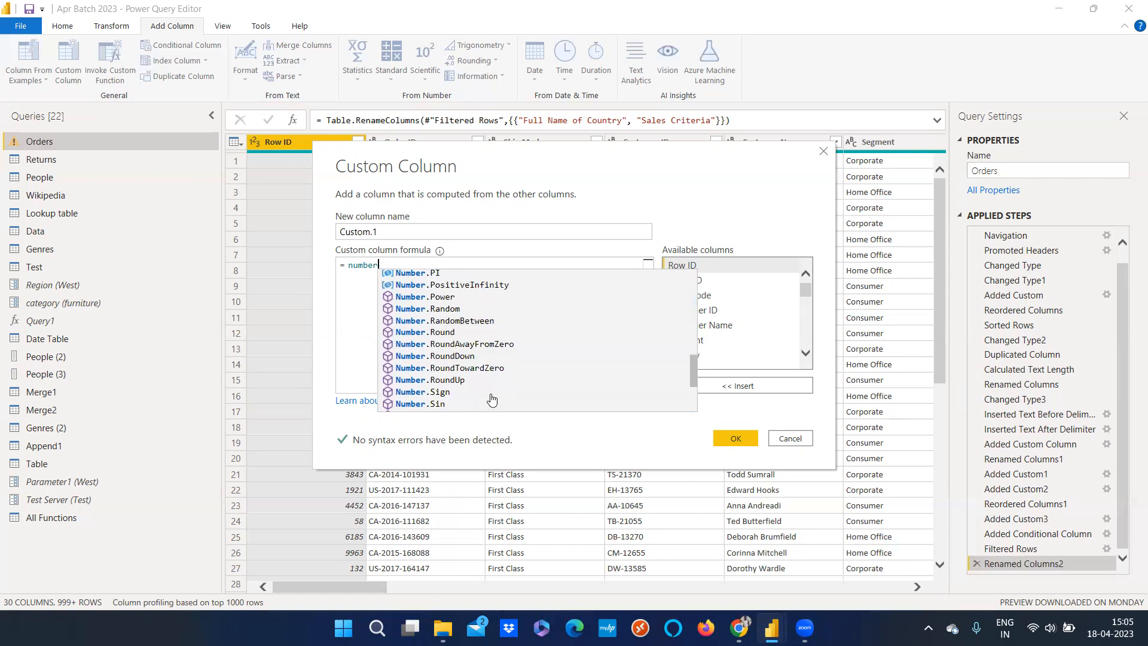
{"action": "left_click", "coordinate": [430, 309]}
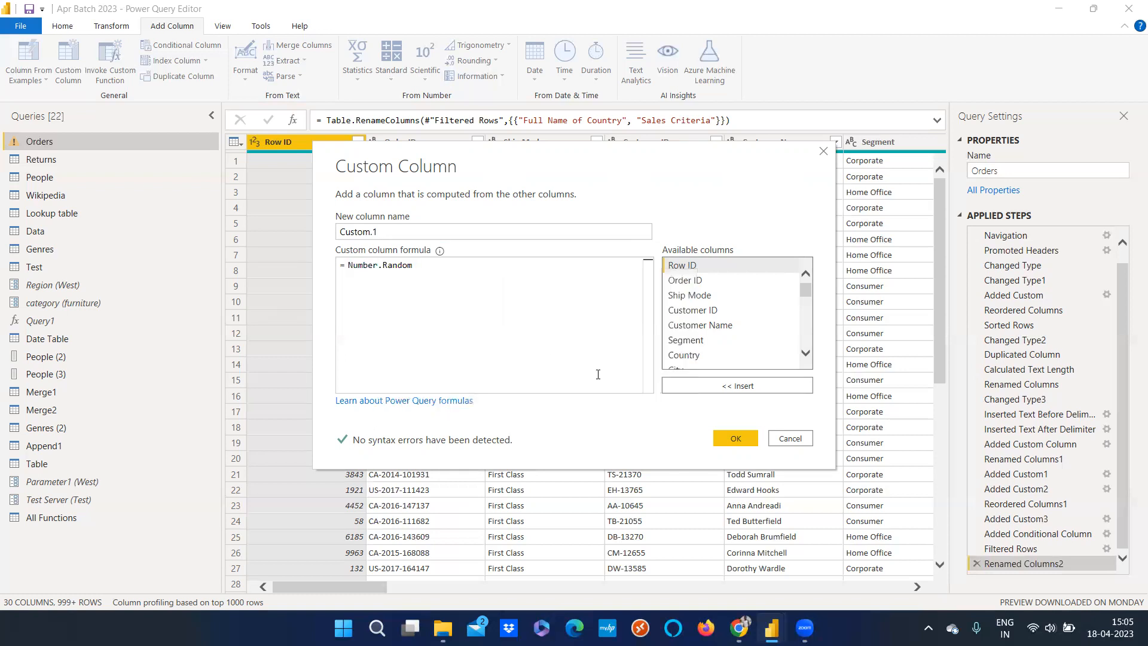
{"action": "left_click", "coordinate": [721, 438]}
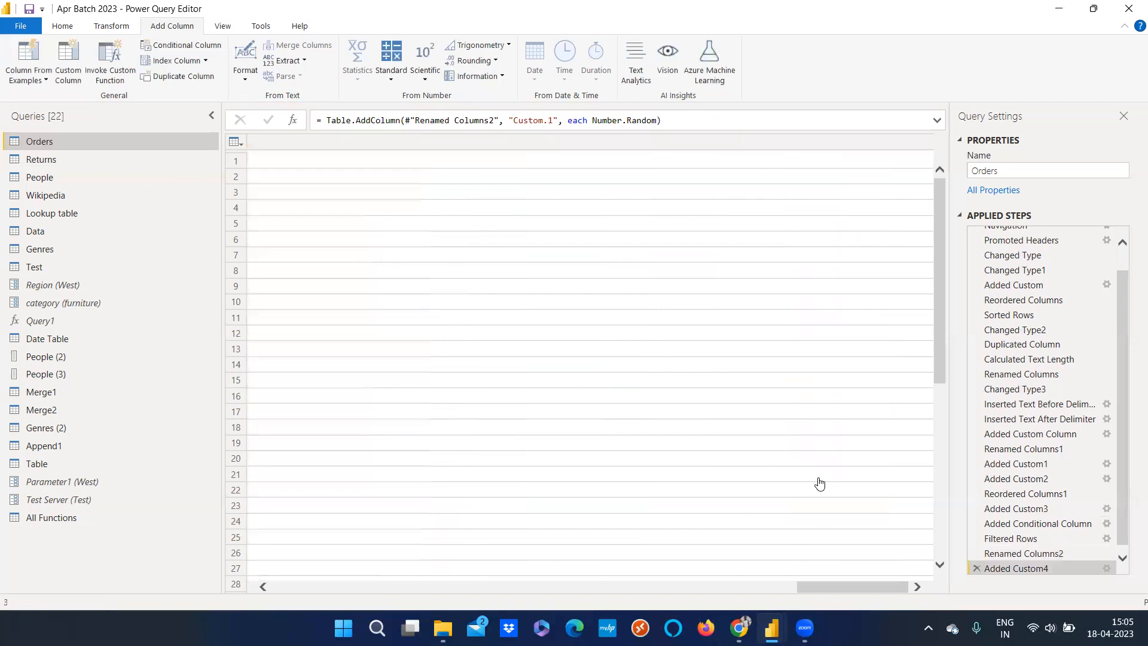
{"action": "left_click", "coordinate": [831, 160]}
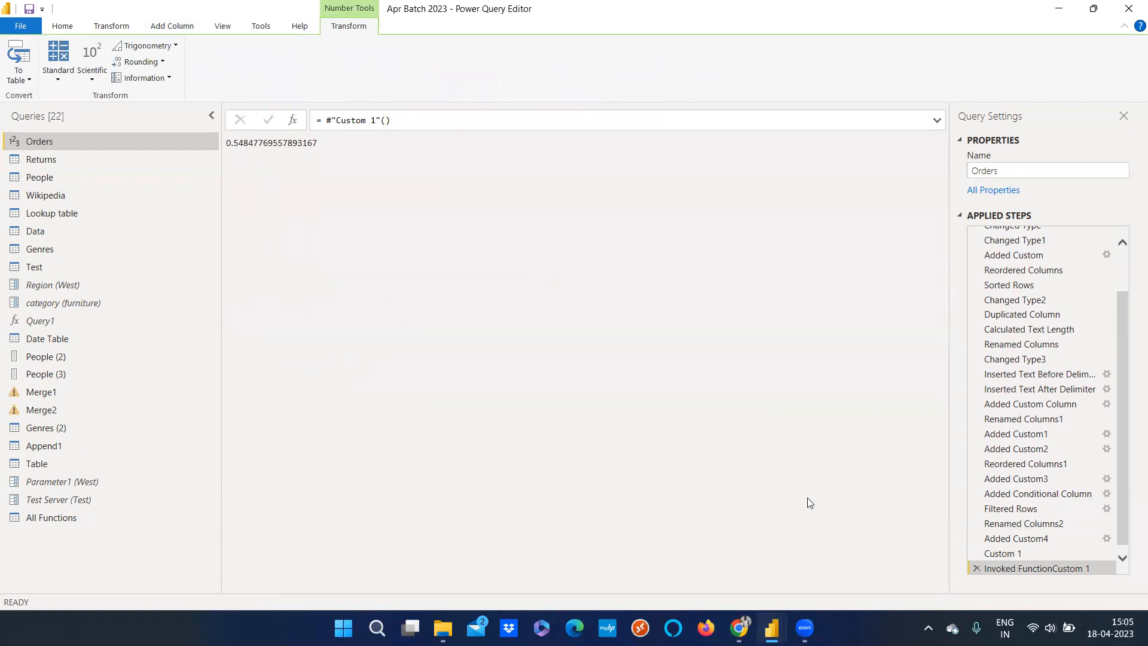
- Compare the Invoked FunctionCustom 1, Custom 1 and Added Custom4 steps to see how Number.Random is evaluated
{"action": "scroll", "coordinate": [1112, 547], "scroll_direction": "down", "scroll_amount": 1}
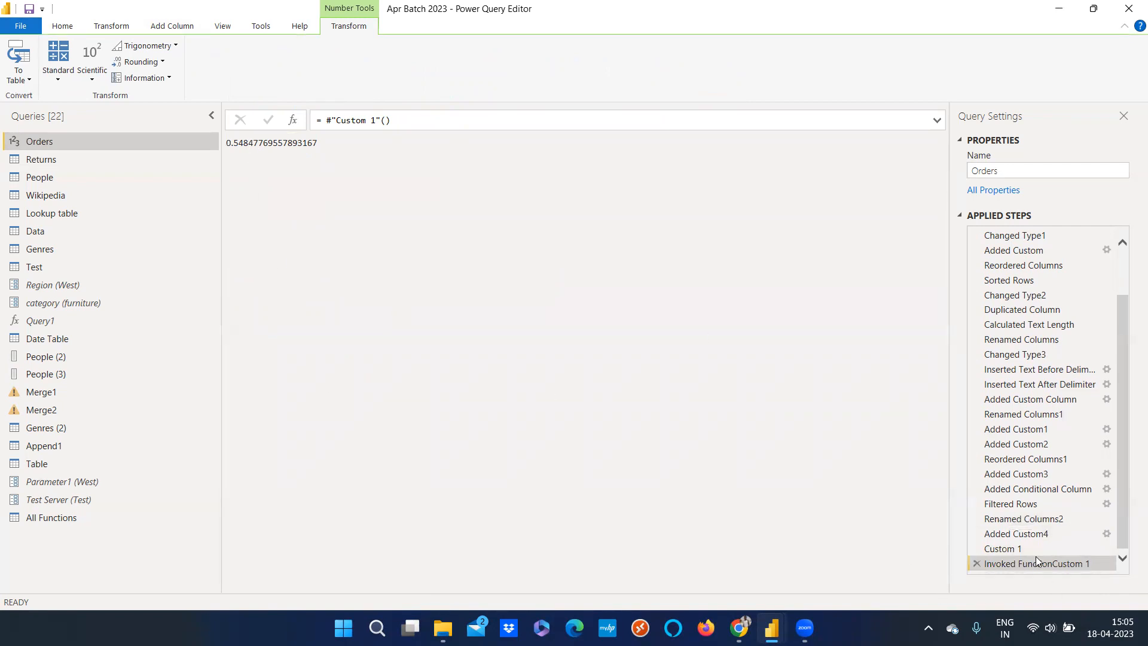
{"action": "left_click", "coordinate": [1018, 551]}
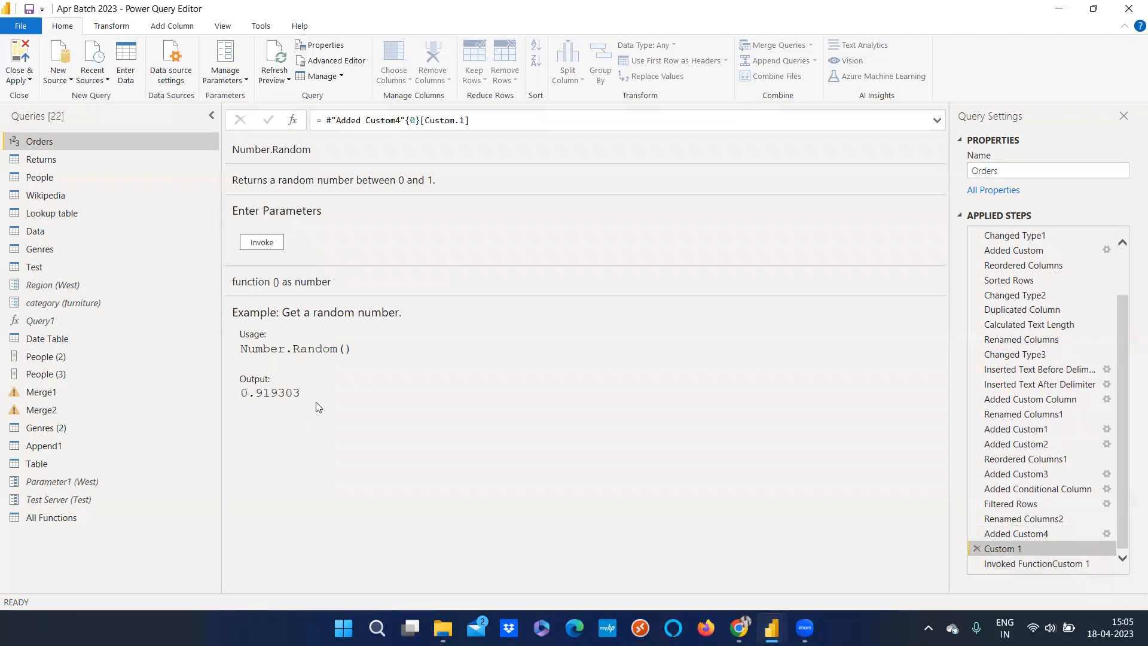
{"action": "left_click", "coordinate": [1053, 564]}
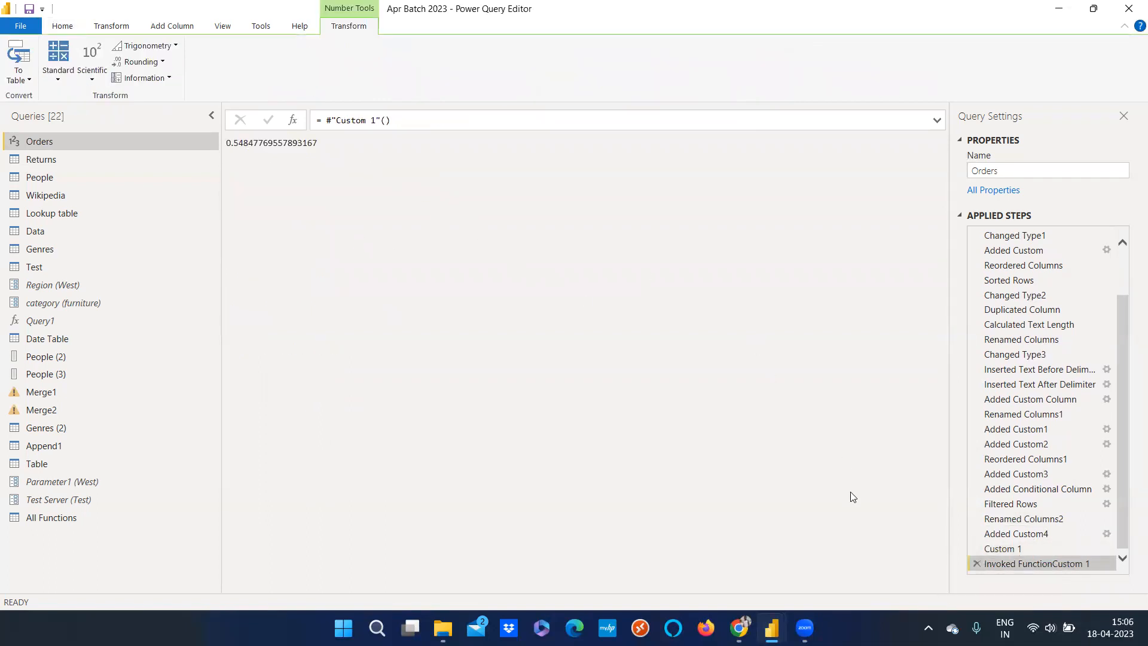
{"action": "left_click", "coordinate": [997, 549]}
{"action": "left_click", "coordinate": [1003, 539]}
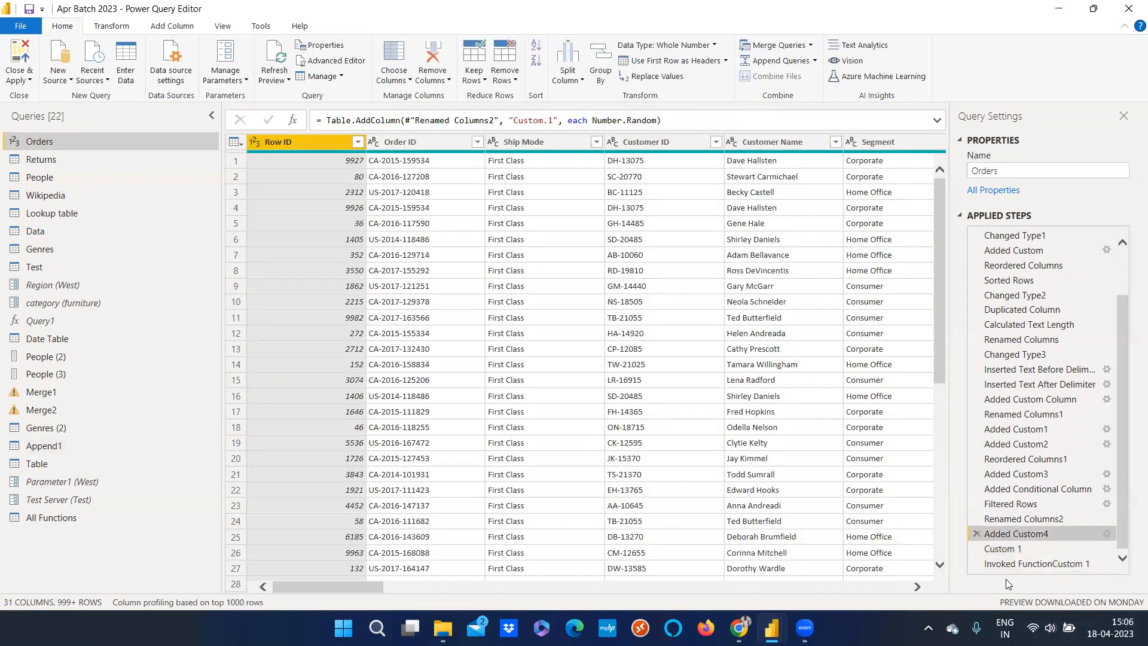
{"action": "left_click", "coordinate": [1005, 560]}
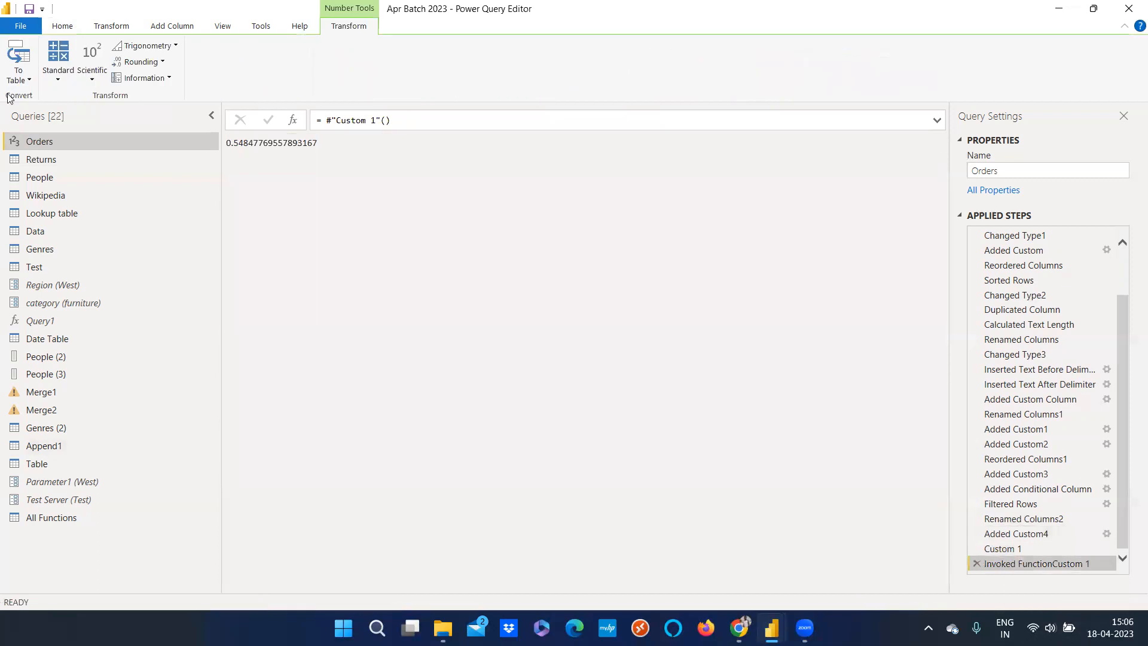
- Delete the Invoked FunctionCustom 1, Custom 1 and Added Custom4 steps from the Orders query
{"action": "left_click", "coordinate": [166, 27]}
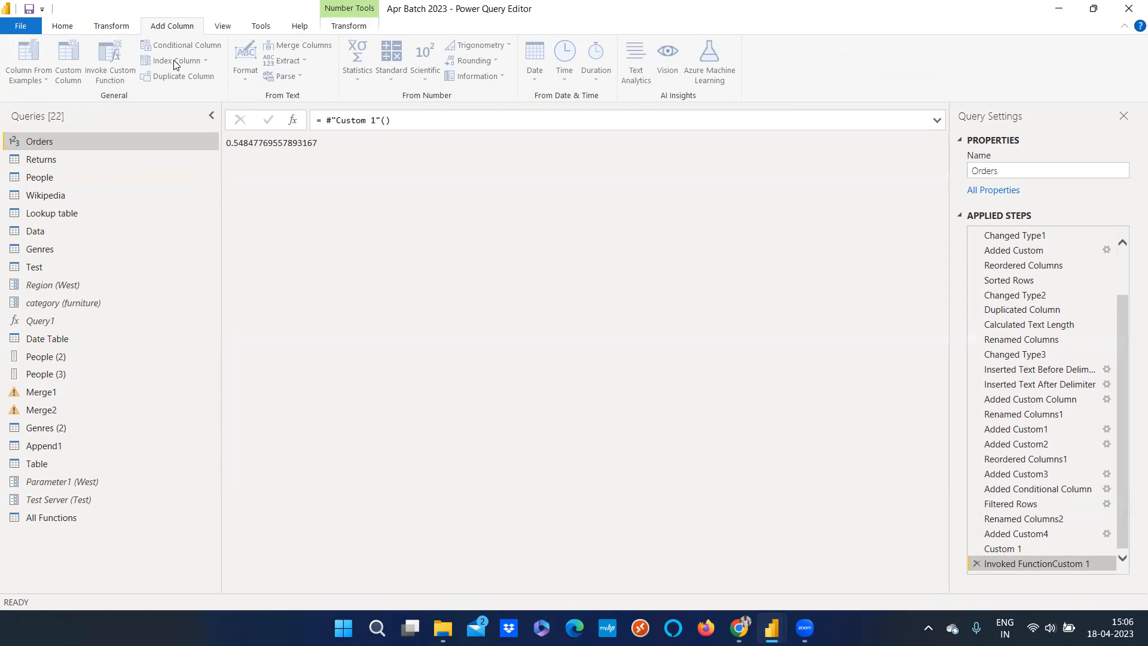
{"action": "left_click", "coordinate": [975, 564]}
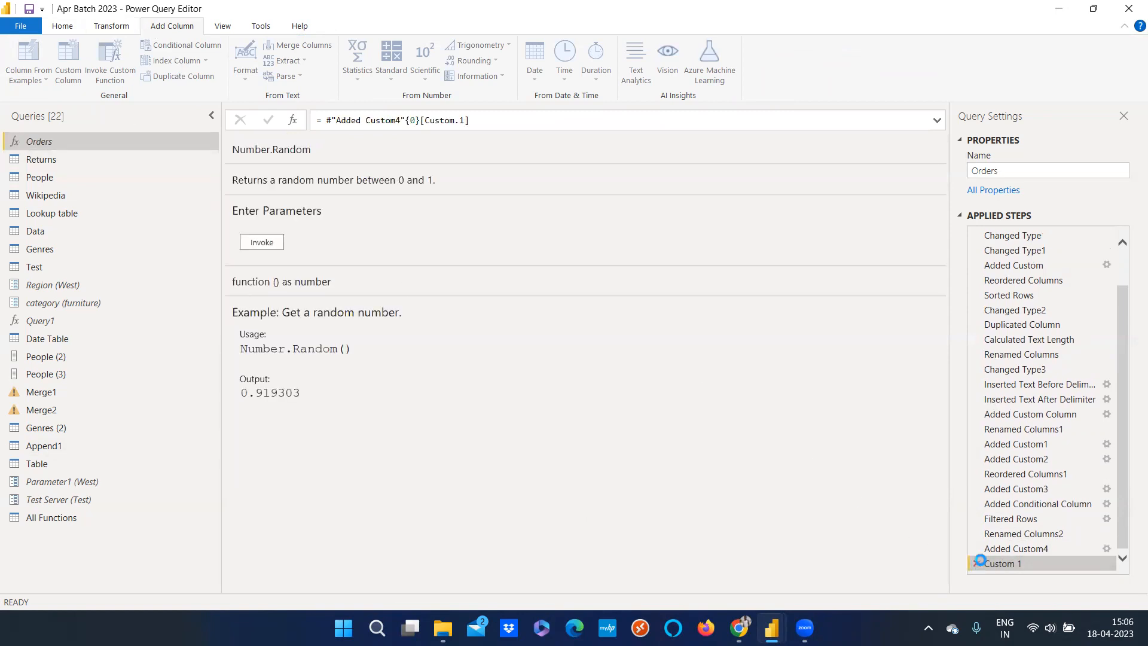
{"action": "left_click", "coordinate": [981, 562]}
{"action": "left_click", "coordinate": [977, 563]}
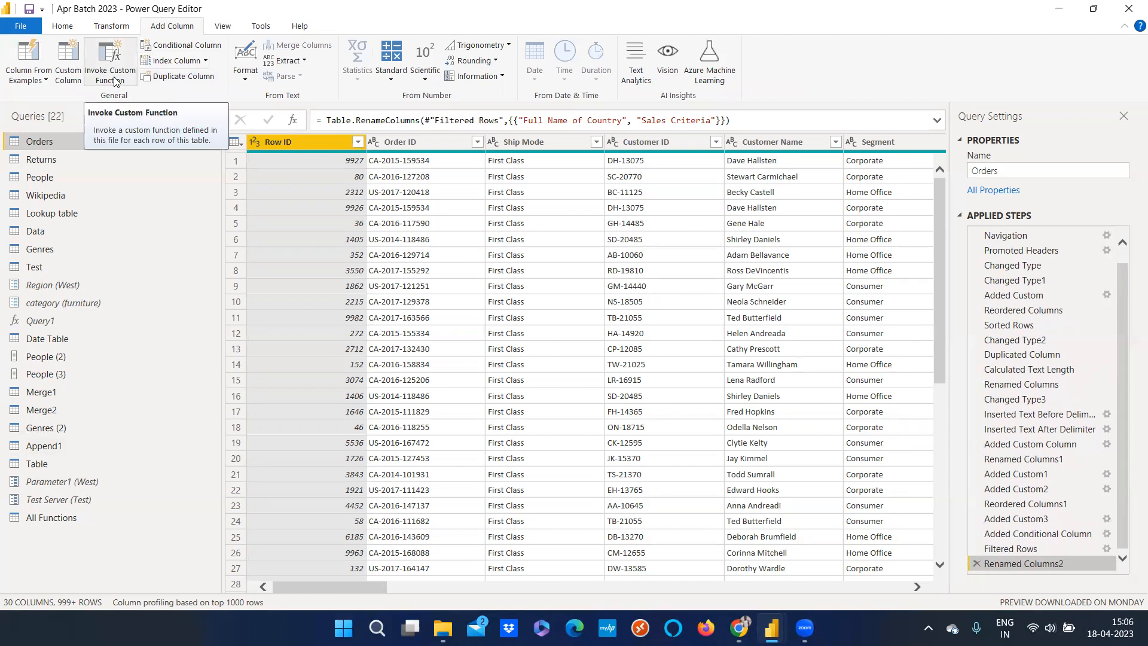
- Open the Query1 function and examine its StartDate, EndDate and FYStartMonth parameters without entering values
{"action": "left_click", "coordinate": [81, 320]}
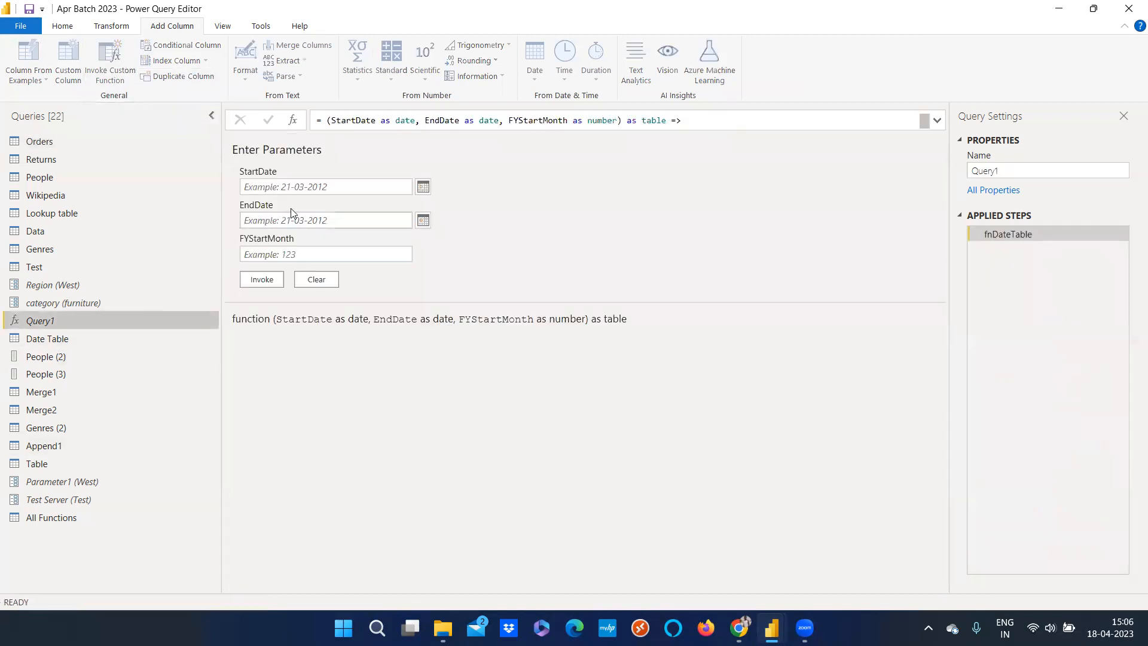
{"action": "left_click", "coordinate": [290, 187]}
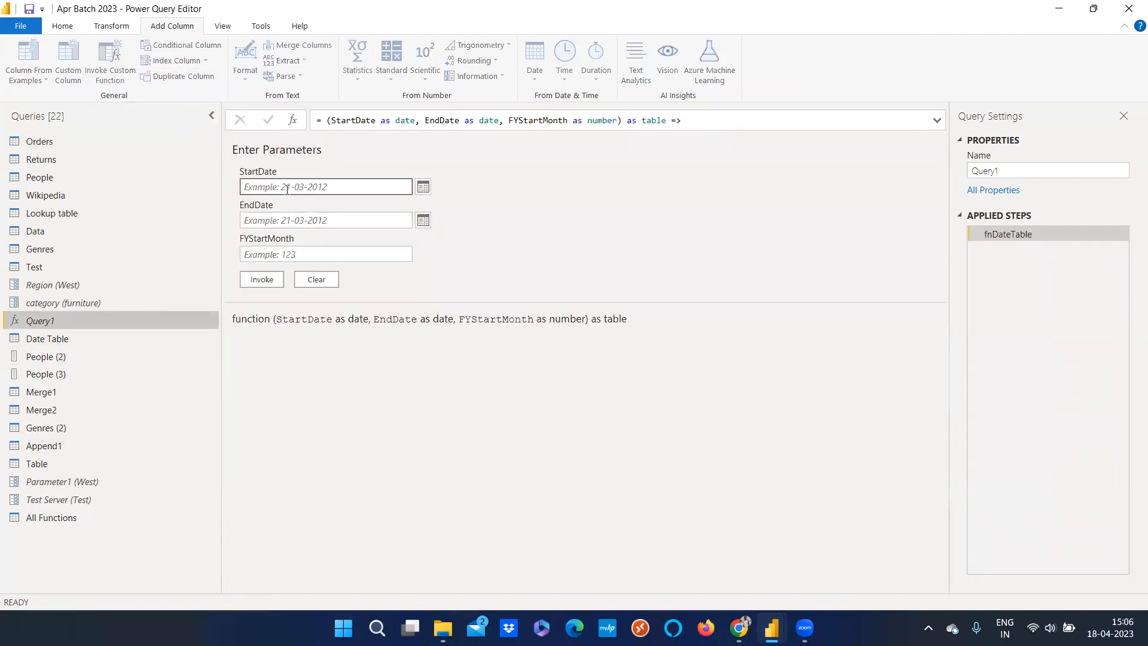
{"action": "left_click", "coordinate": [272, 256]}
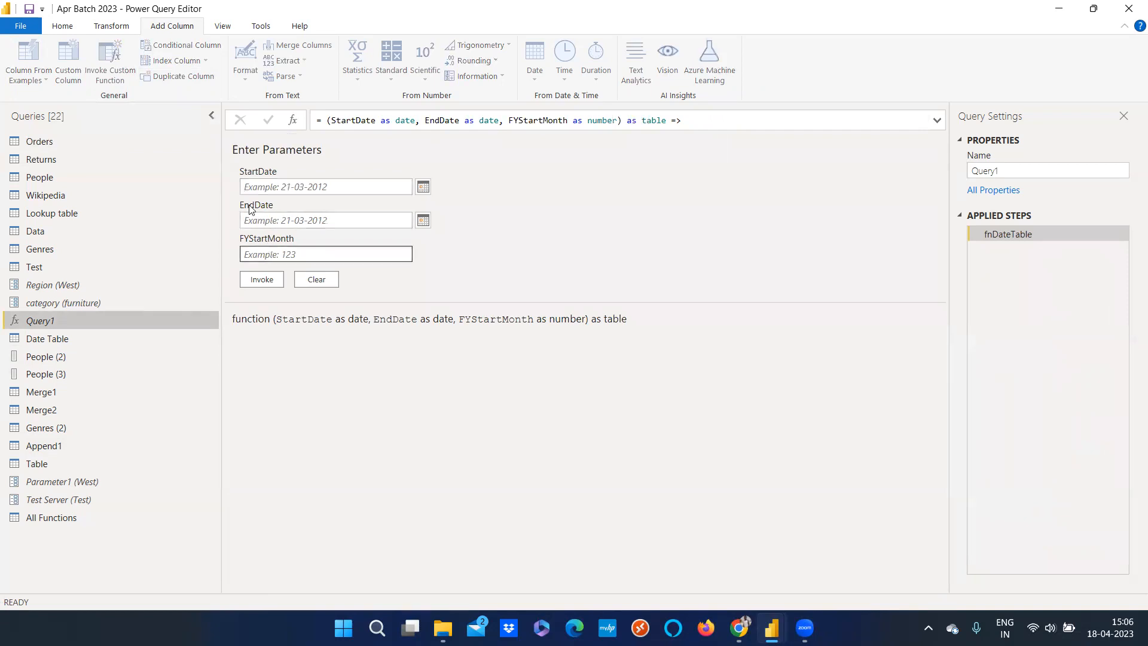
{"action": "left_click", "coordinate": [110, 27]}
{"action": "left_click", "coordinate": [156, 25]}
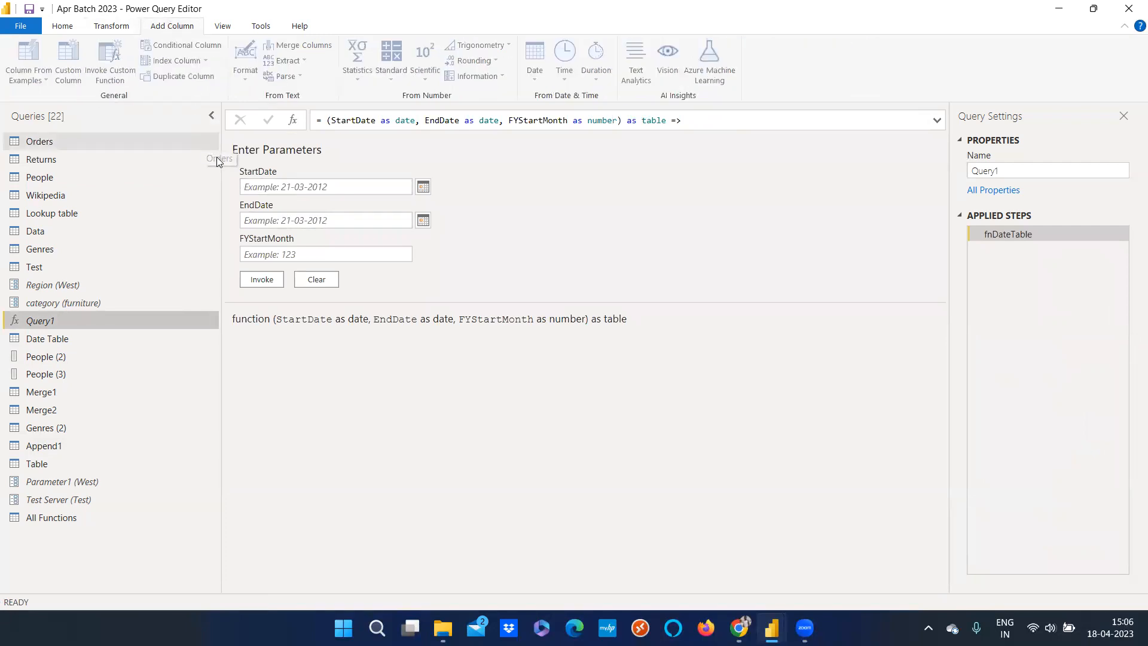